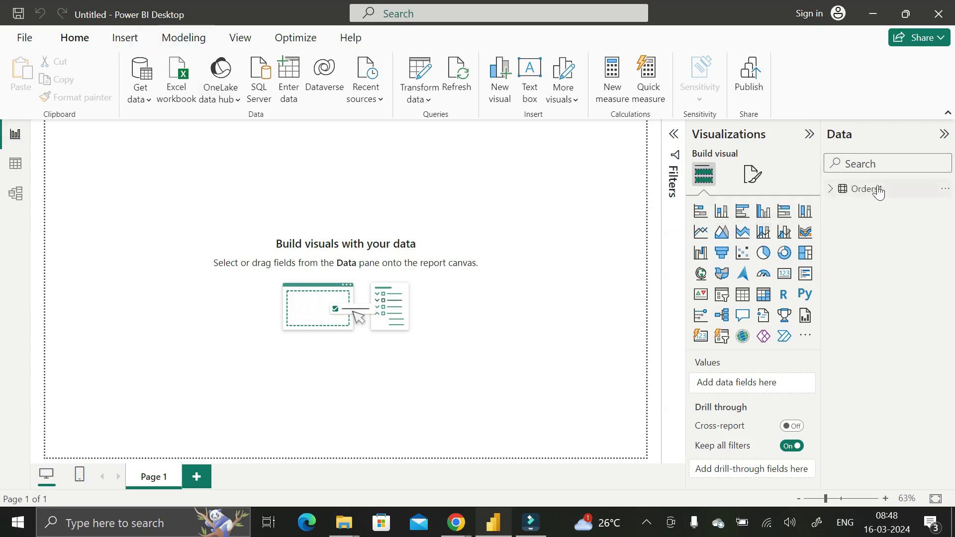
Step: Check the Orders1 table's options without changes, then launch Transform data to edit Orders1
left_click(945, 191)
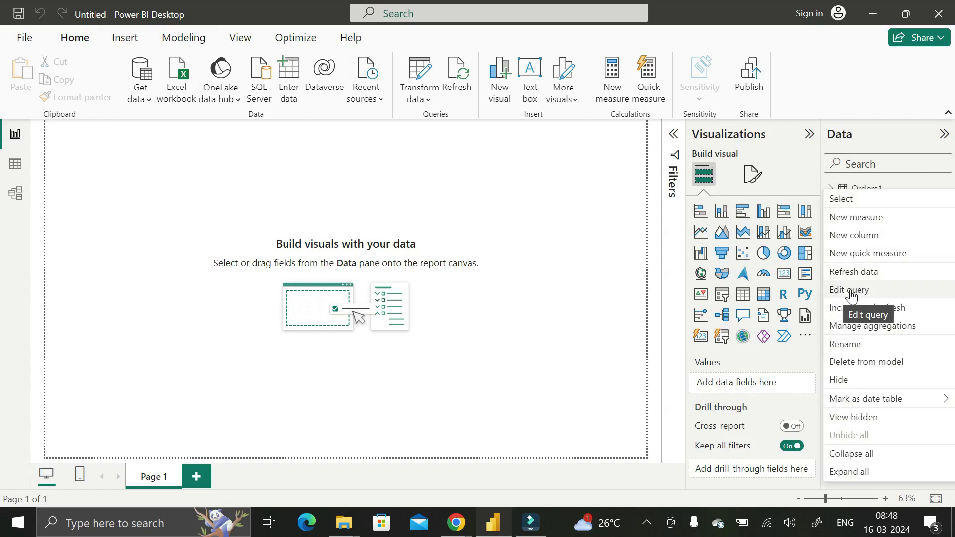
left_click(777, 182)
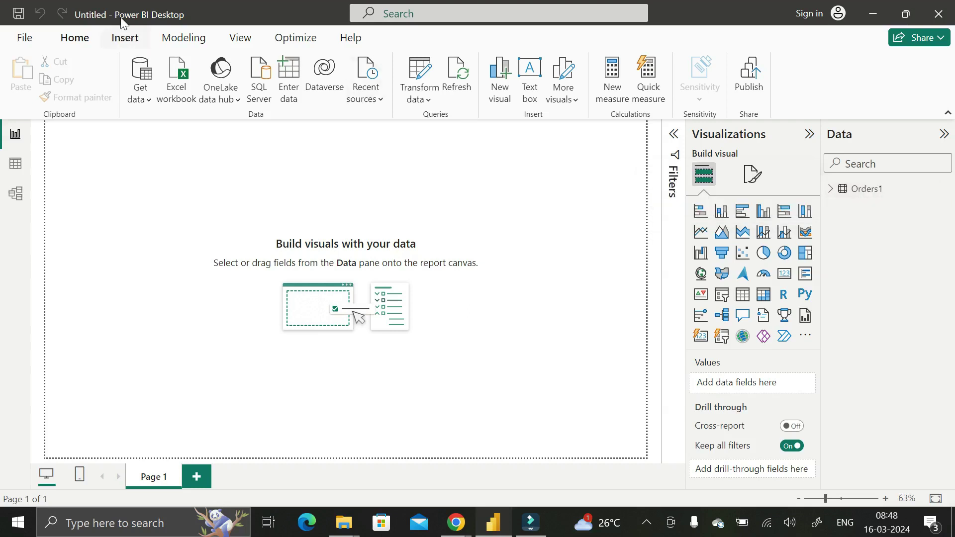
mouse_move(888, 188)
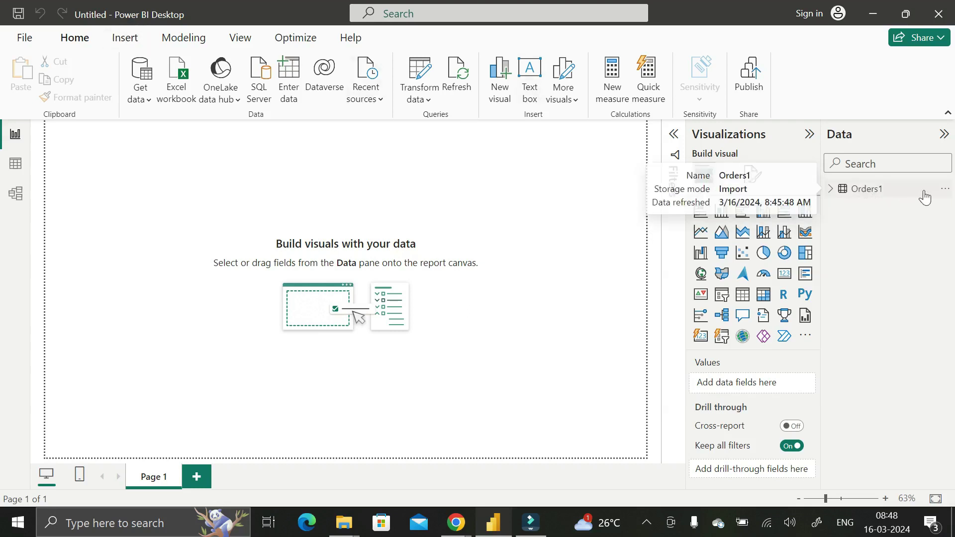
left_click(945, 191)
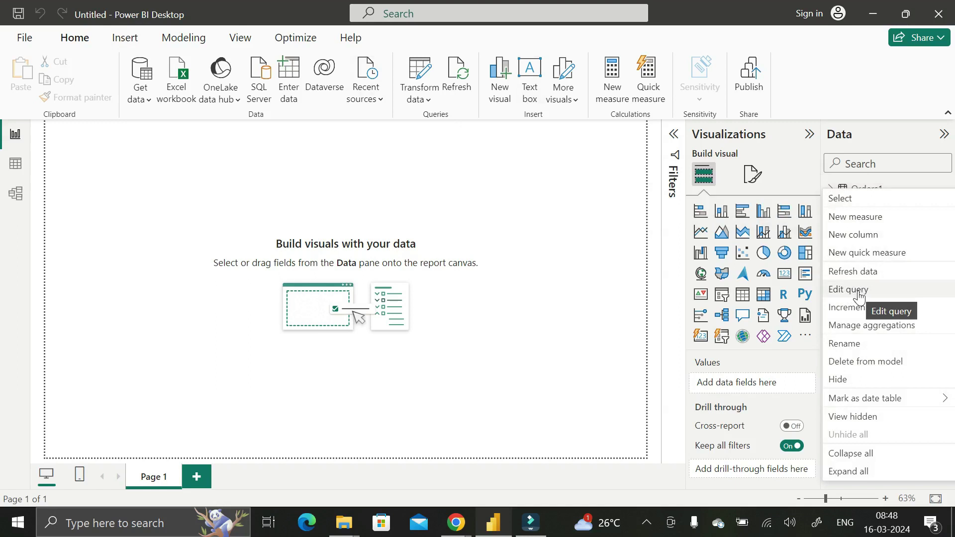
left_click(352, 130)
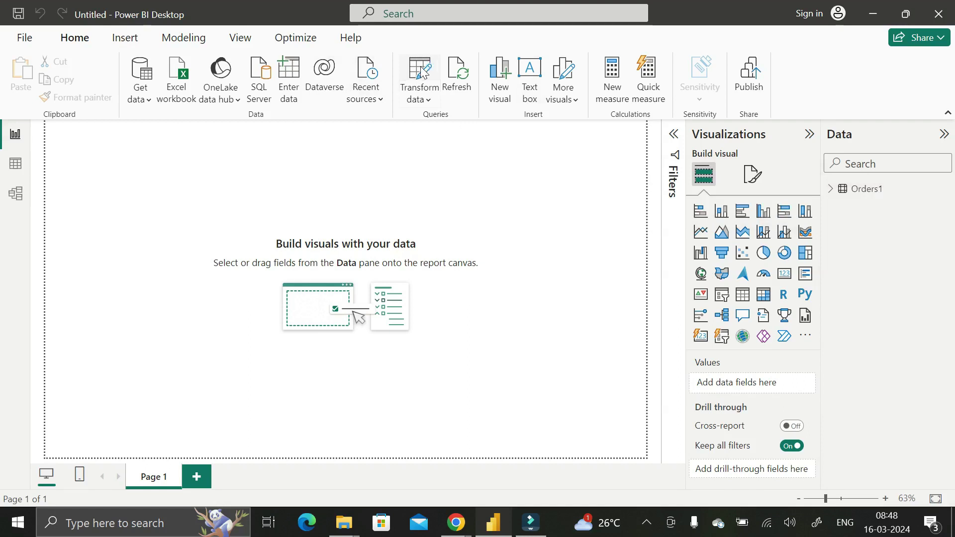
left_click(422, 72)
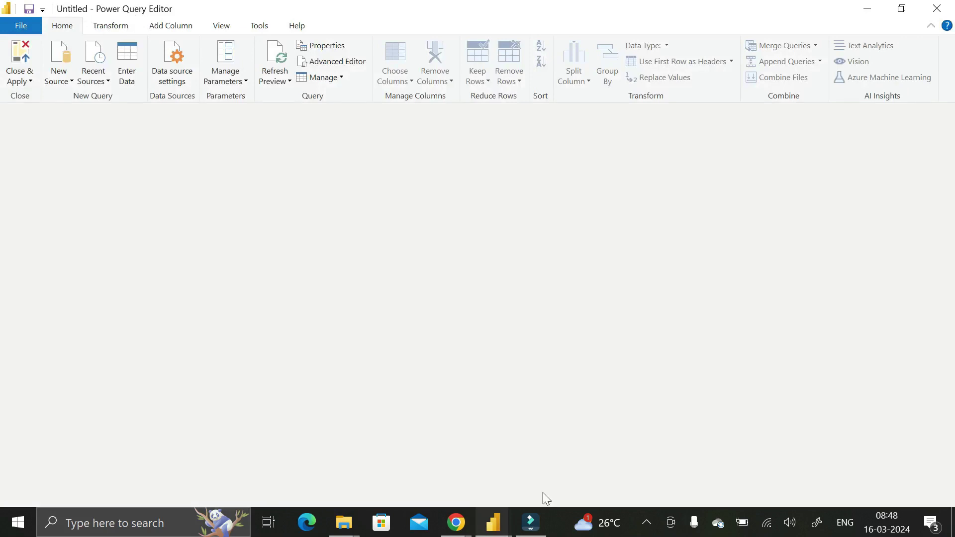
mouse_move(492, 523)
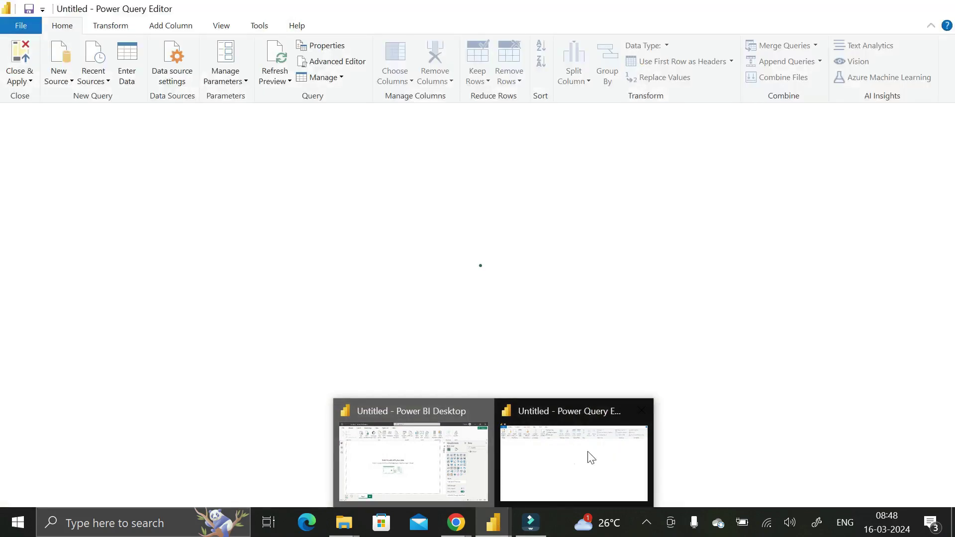
Step: Bring Power Query Editor forward, dismiss the outdated-preview banner, and leave Orders1's name unchanged
left_click(588, 454)
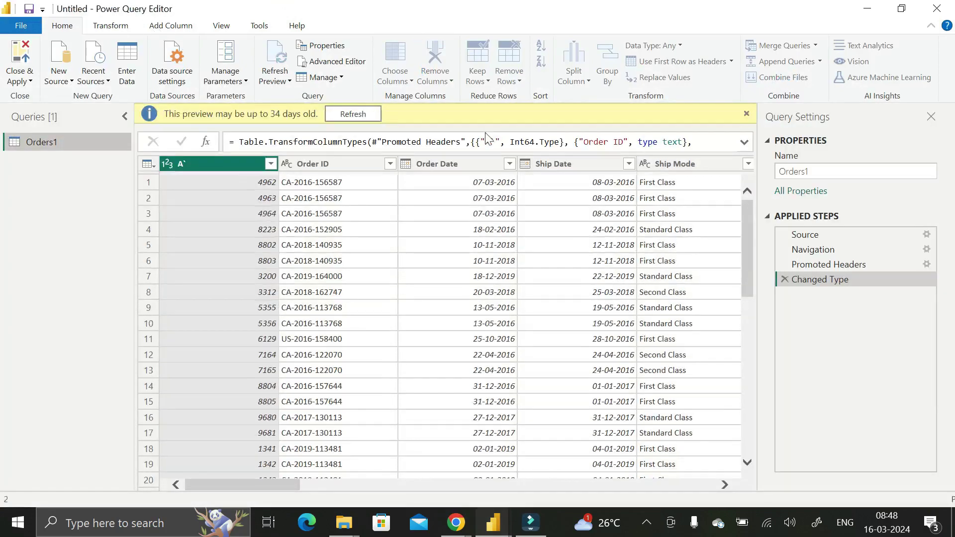
left_click(746, 114)
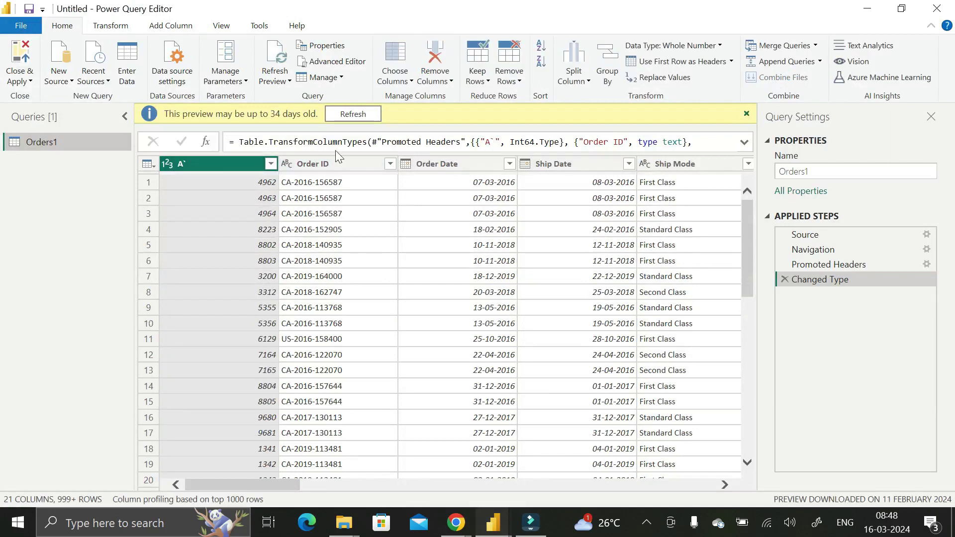
double_click(79, 143)
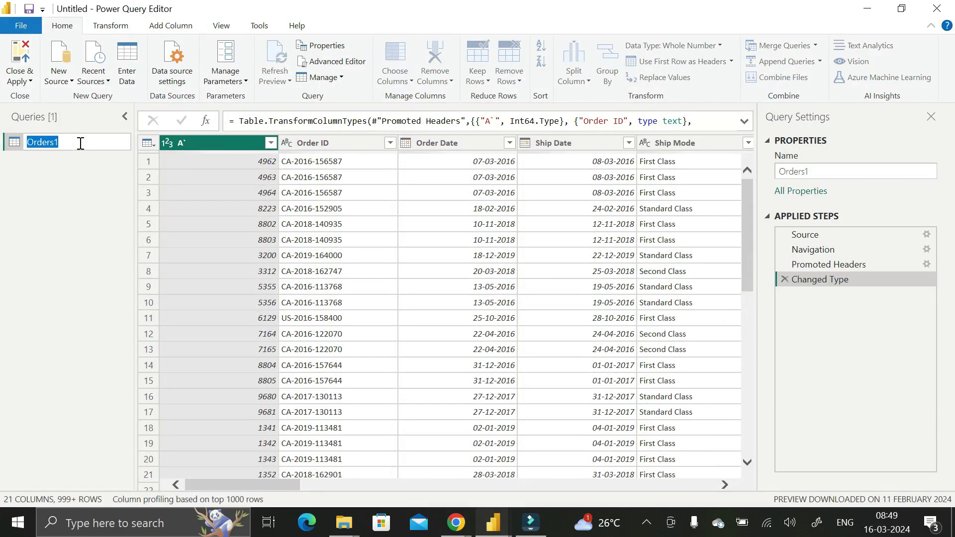
left_click(80, 143)
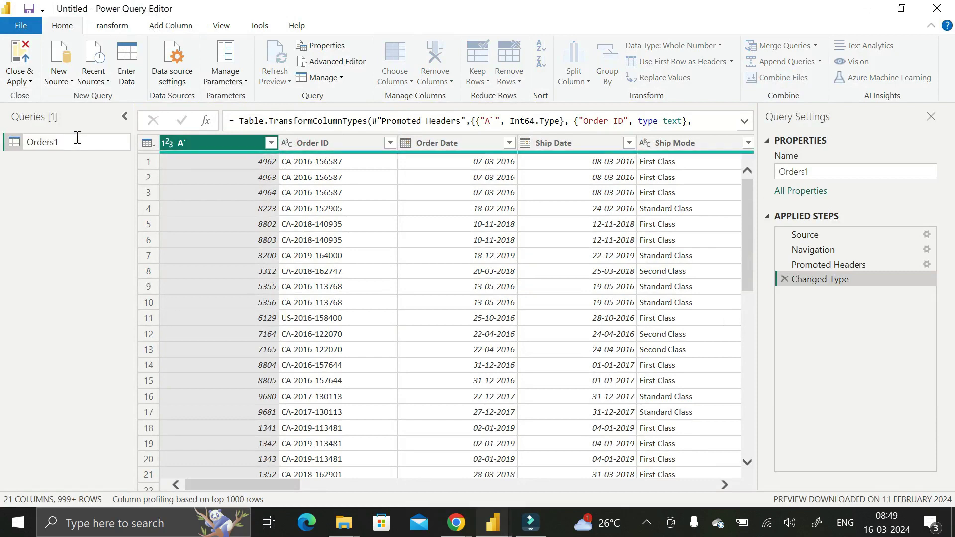
left_click(61, 203)
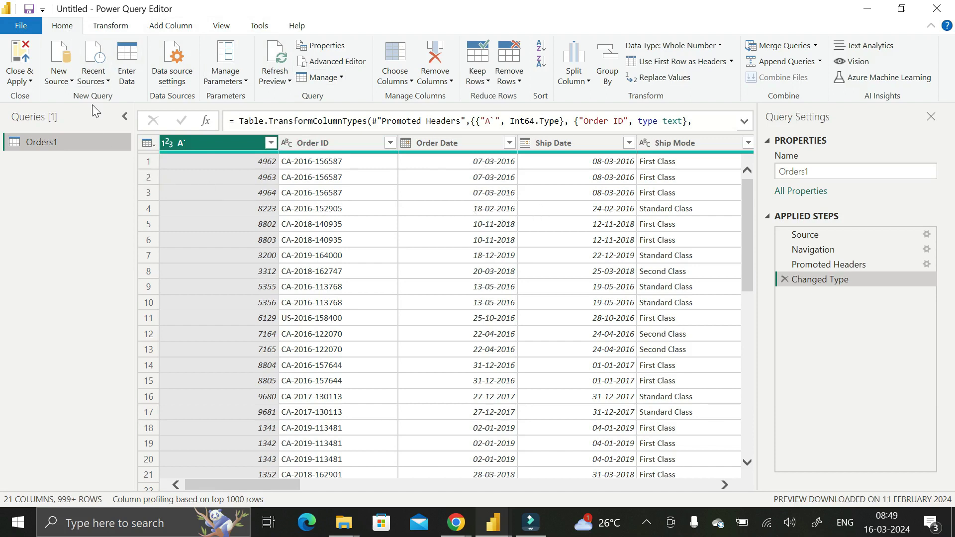
left_click(69, 83)
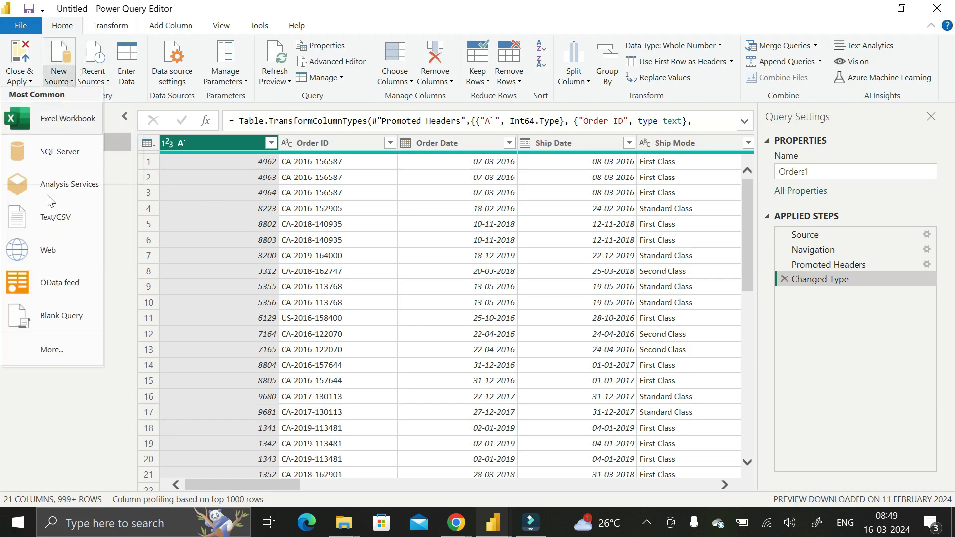
left_click(53, 384)
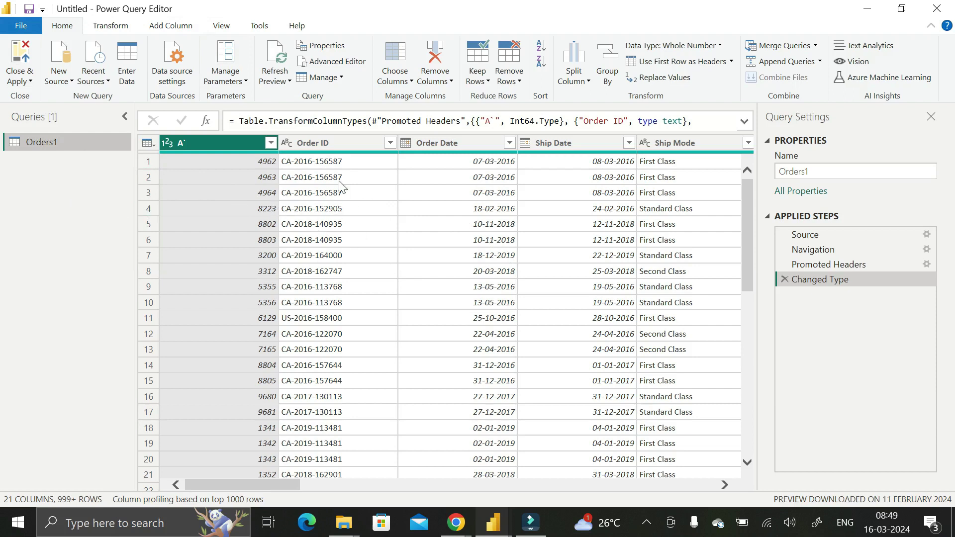
Step: Rename the Orders1 query to Orders and begin renaming the A` column header
double_click(70, 142)
left_click(72, 141)
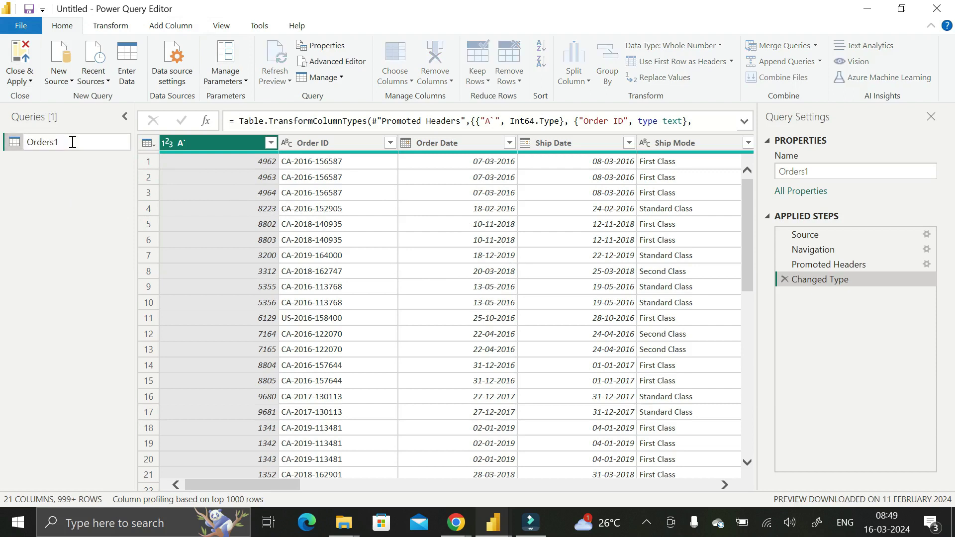
key("Return")
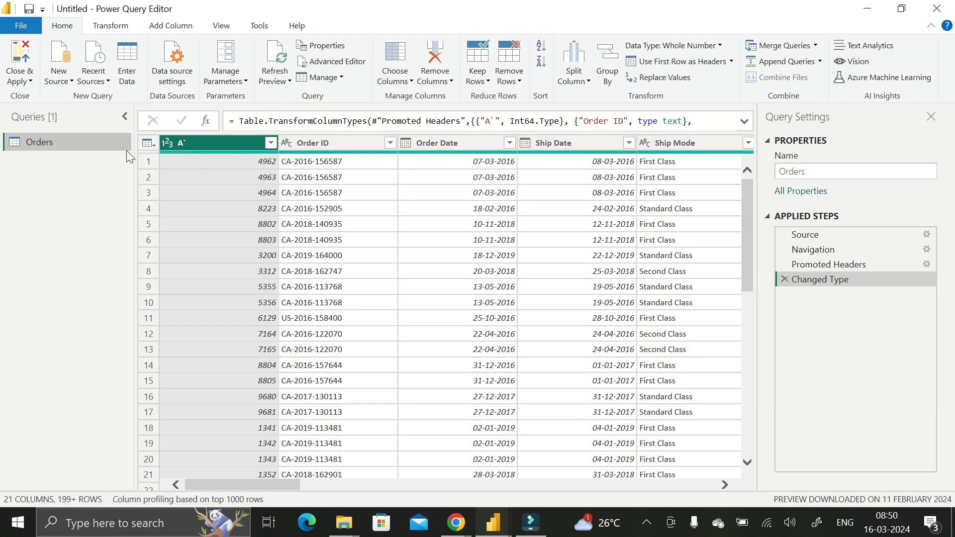
double_click(199, 144)
type("ID")
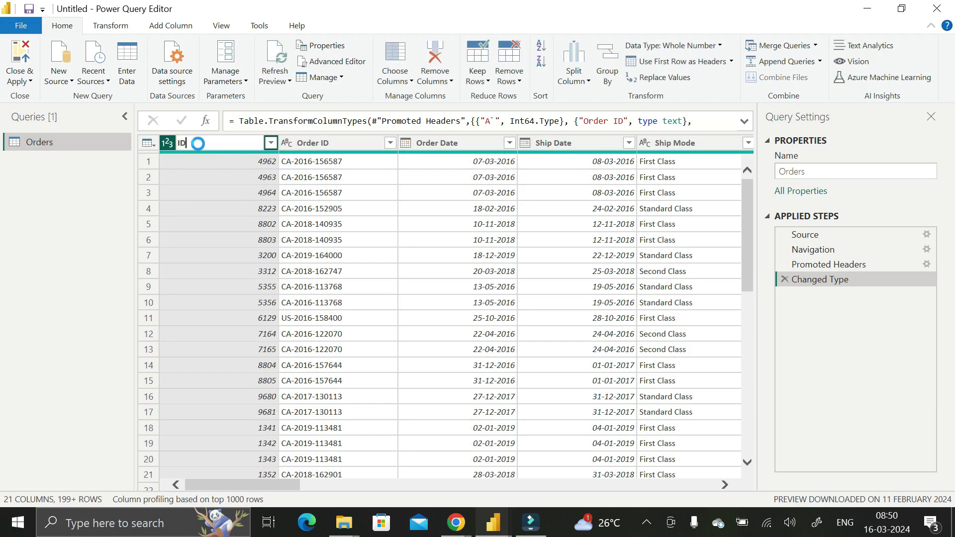
Step: Name the first column ID, then browse its filter options and cancel without filtering
key("Return")
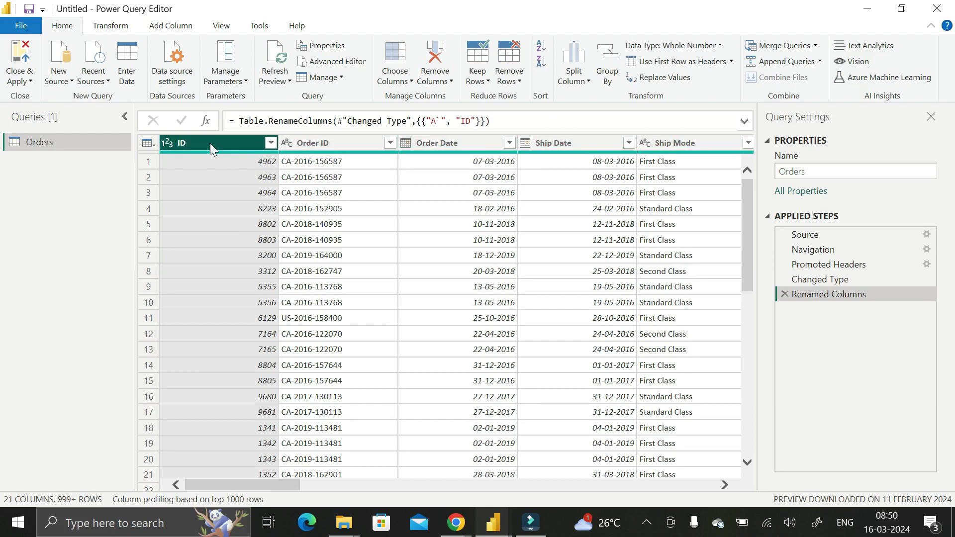
left_click(271, 145)
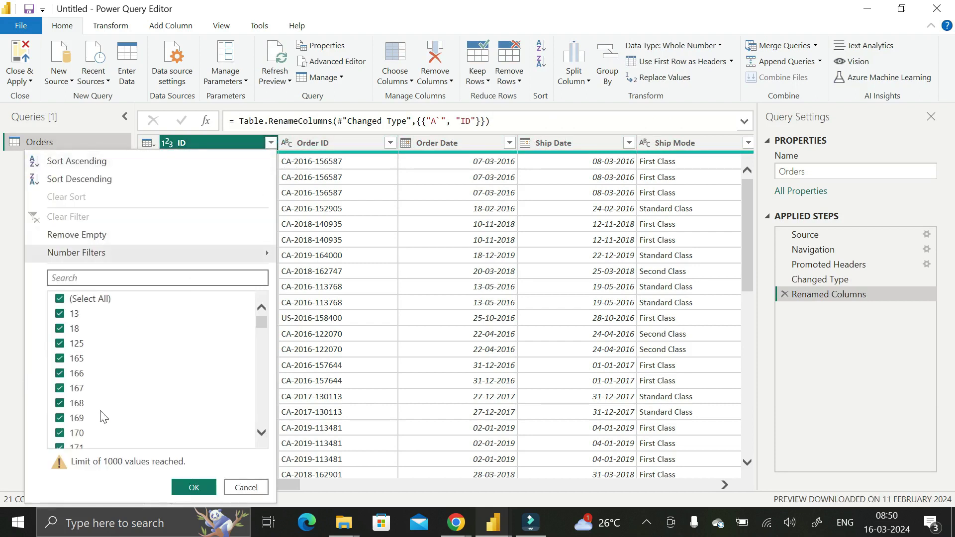
scroll(102, 416, "down", 10)
scroll(132, 426, "down", 5)
scroll(132, 425, "down", 5)
scroll(132, 425, "down", 3)
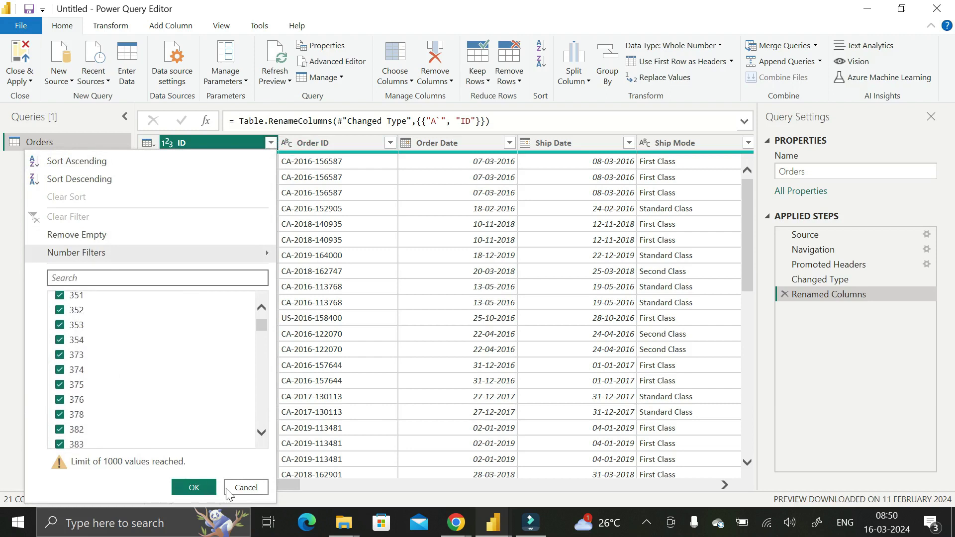
left_click(245, 489)
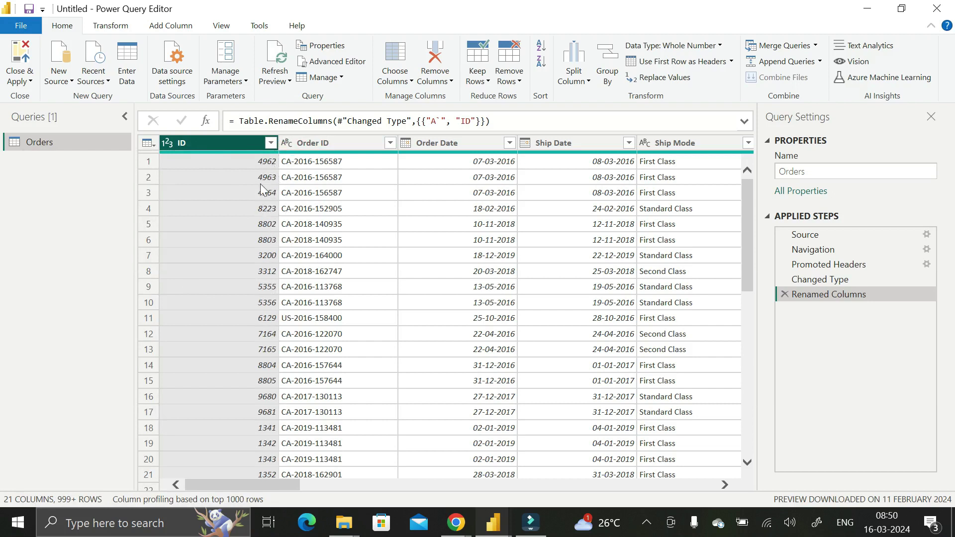
left_click(167, 144)
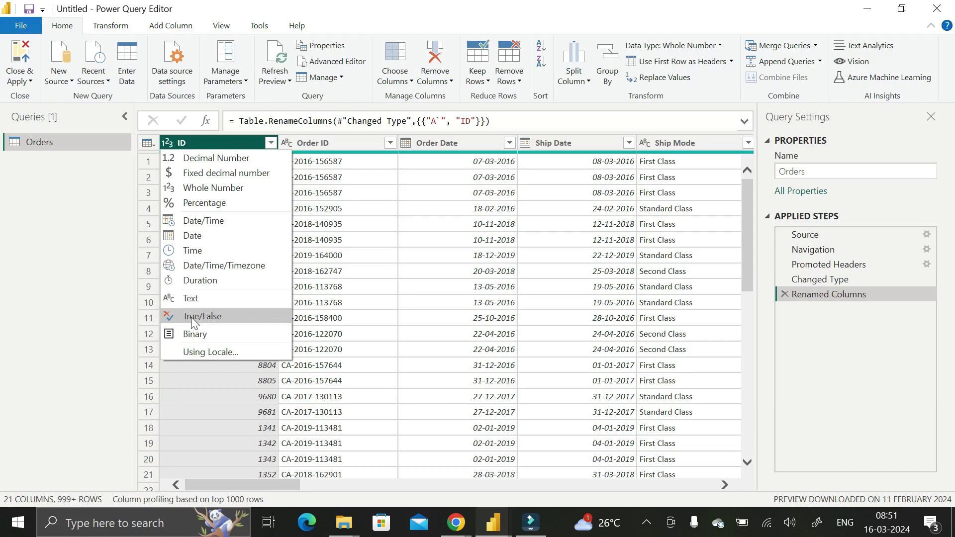
left_click(83, 293)
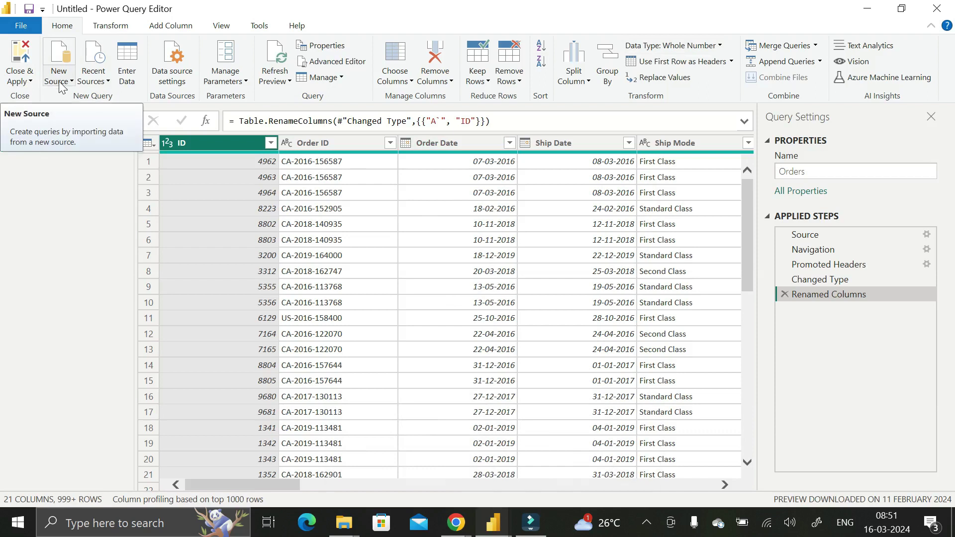
Step: Show the Recent Sources list, with Flipkart Data.xlsx as the most recent source
left_click(111, 83)
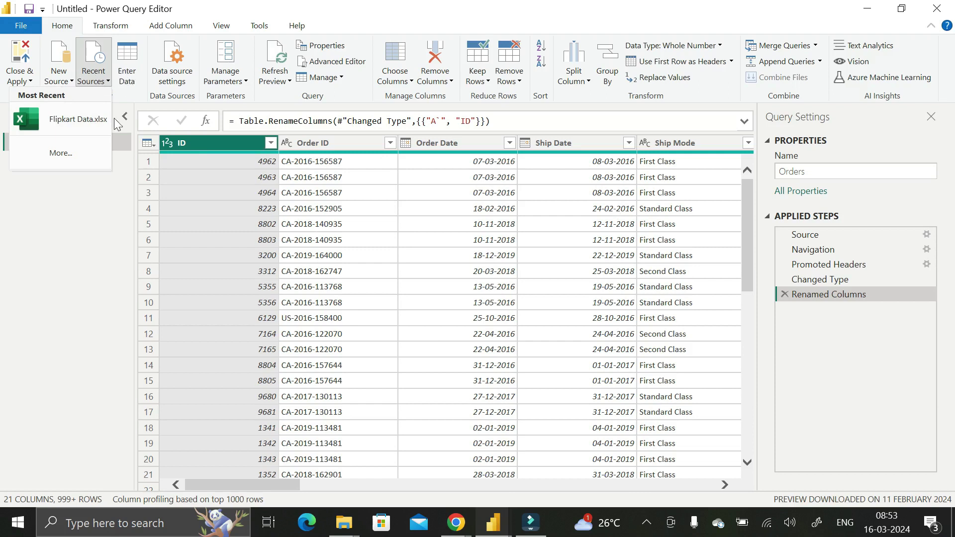
Step: Close the Recent Sources list to return to the Orders table
left_click(85, 200)
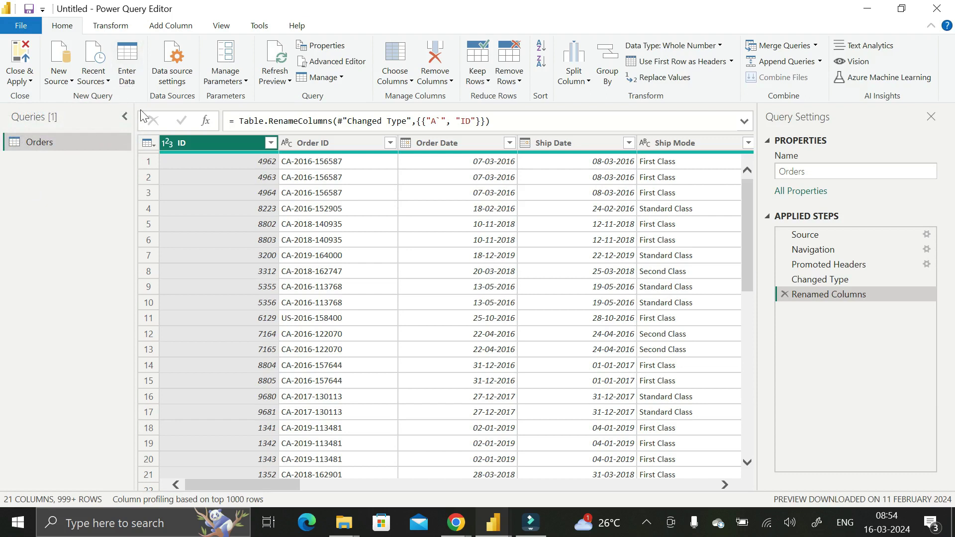
Step: Begin creating a new table of manually entered data with Enter Data
left_click(128, 75)
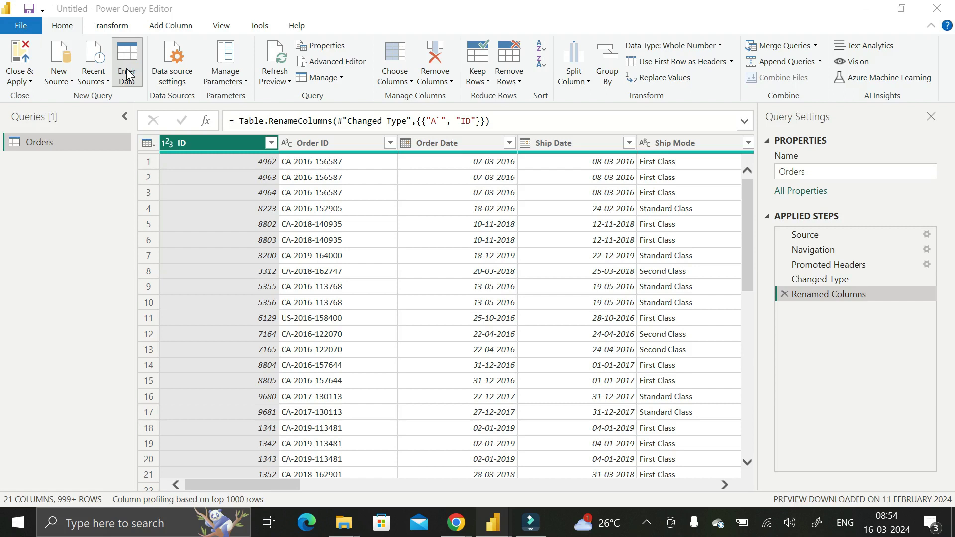
Step: Explore the blank Create Table grid of Column1, Column2 and two rows without entering data
left_click(128, 74)
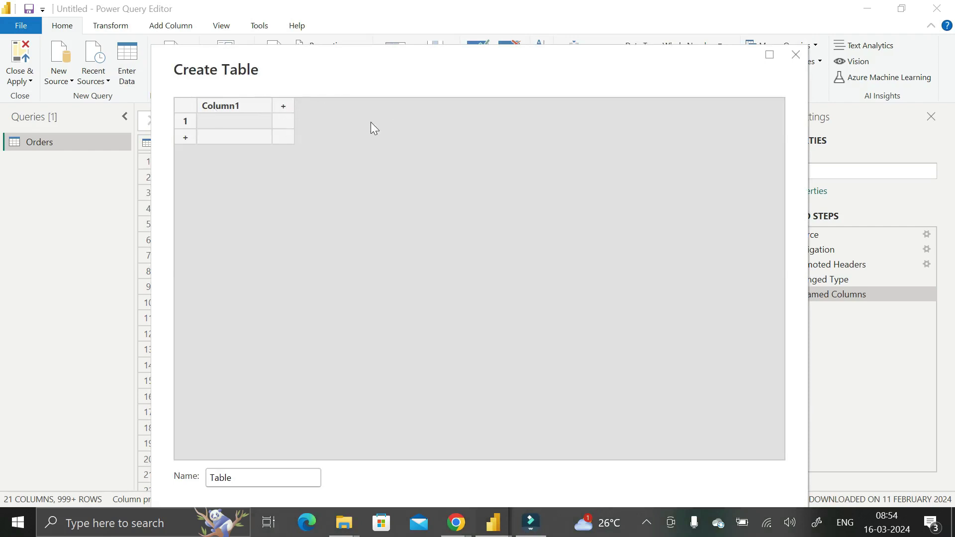
left_click(226, 124)
left_click(282, 128)
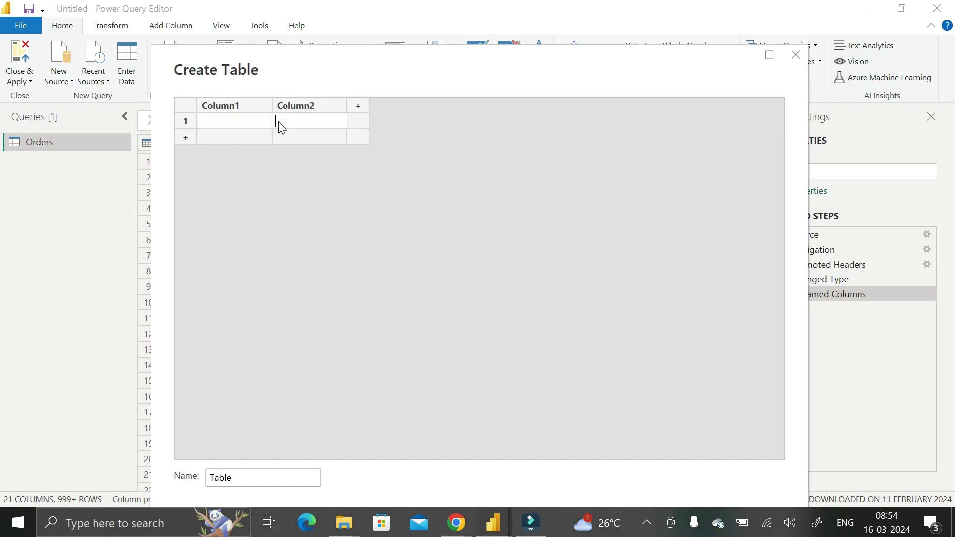
left_click(232, 136)
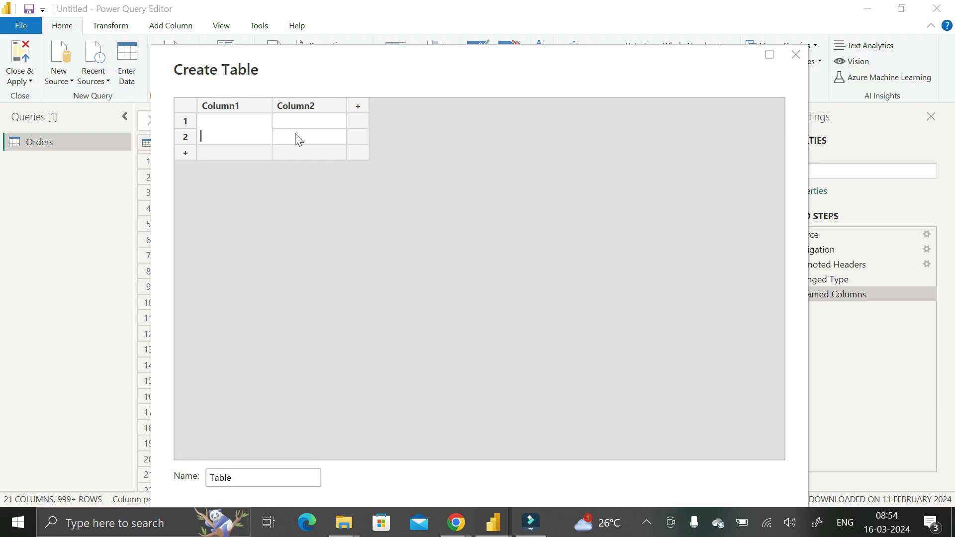
left_click(291, 106)
left_click(291, 106)
left_click(243, 107)
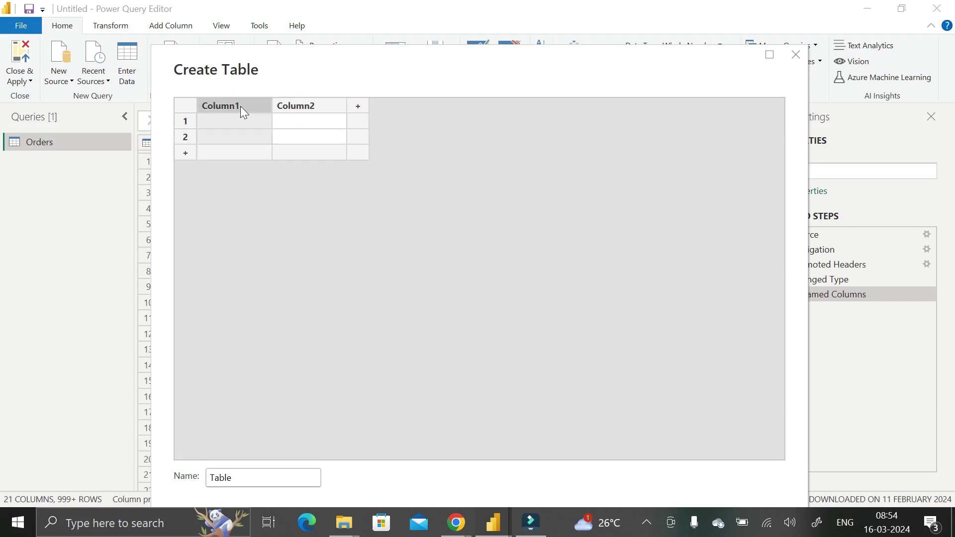
left_click(243, 106)
left_click(185, 139)
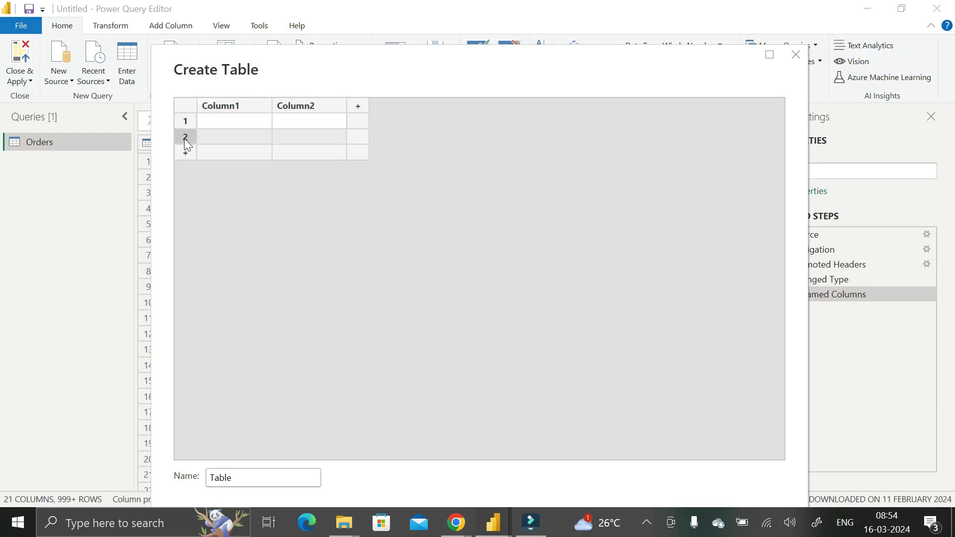
right_click(184, 139)
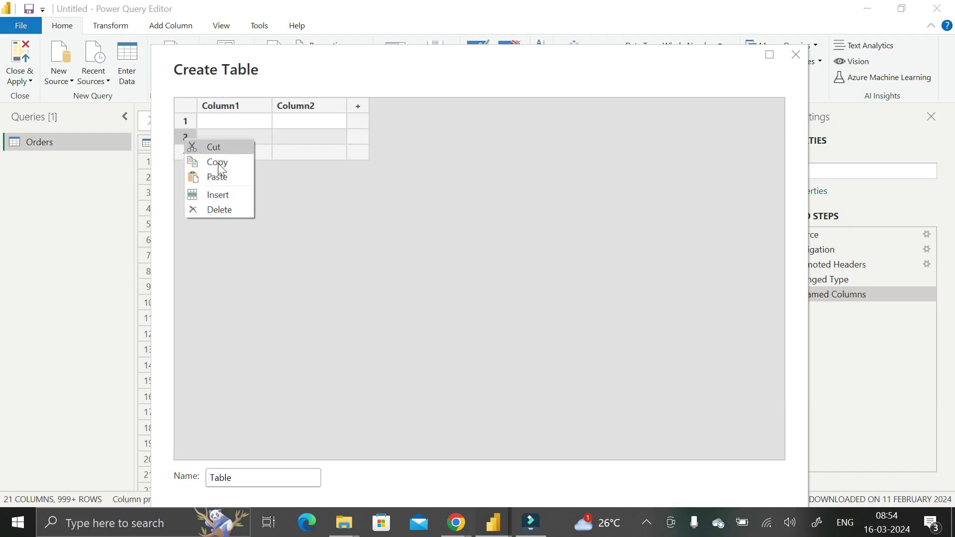
left_click(333, 174)
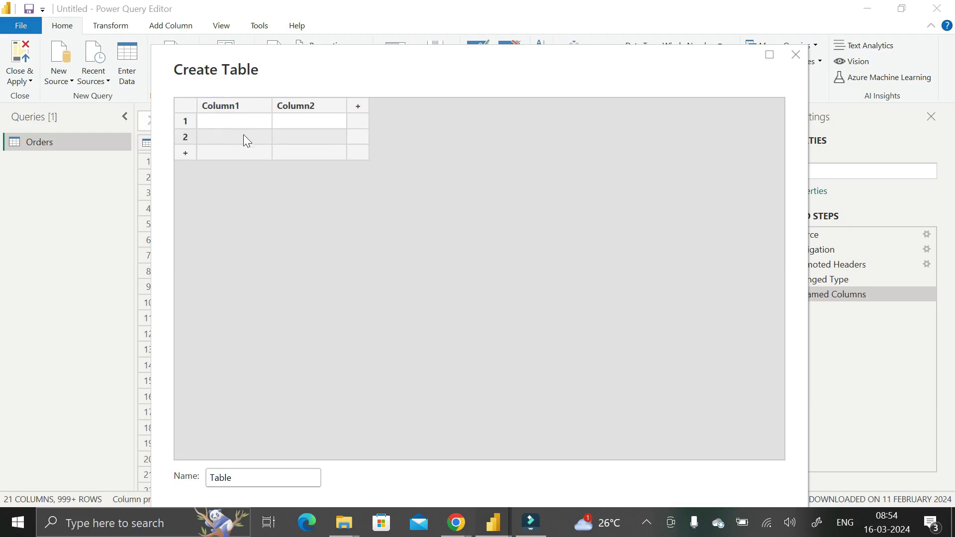
left_click_drag(429, 74, 422, 51)
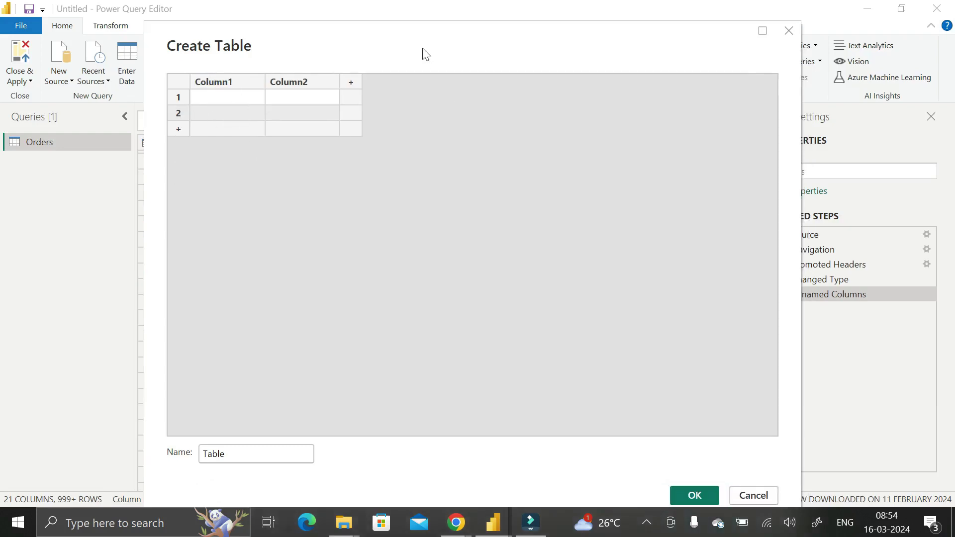
left_click_drag(248, 457, 179, 454)
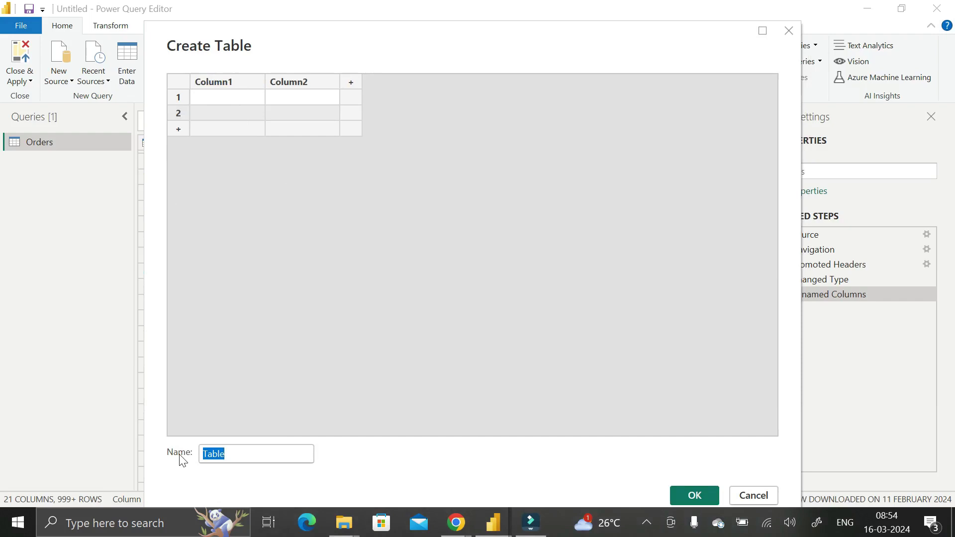
left_click(240, 454)
double_click(213, 454)
left_click(245, 456)
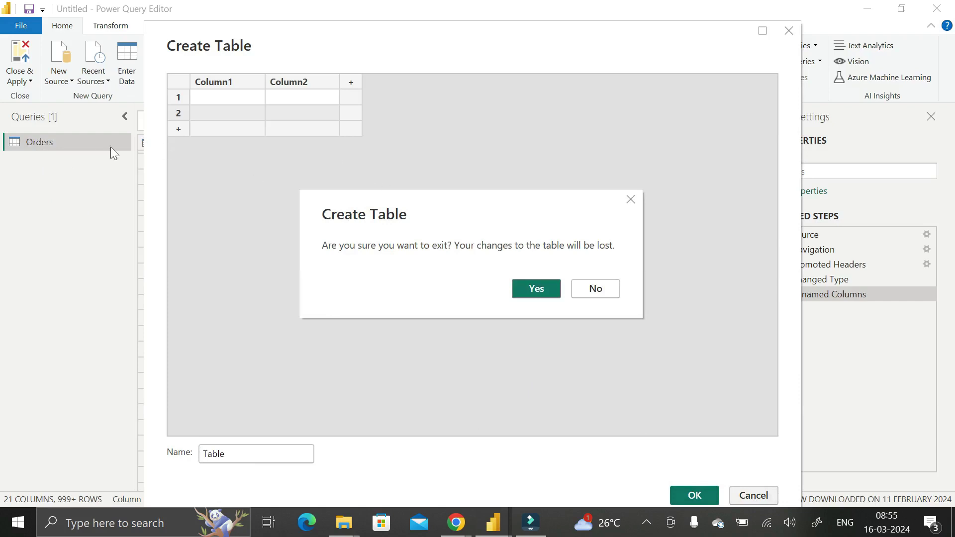
left_click(597, 290)
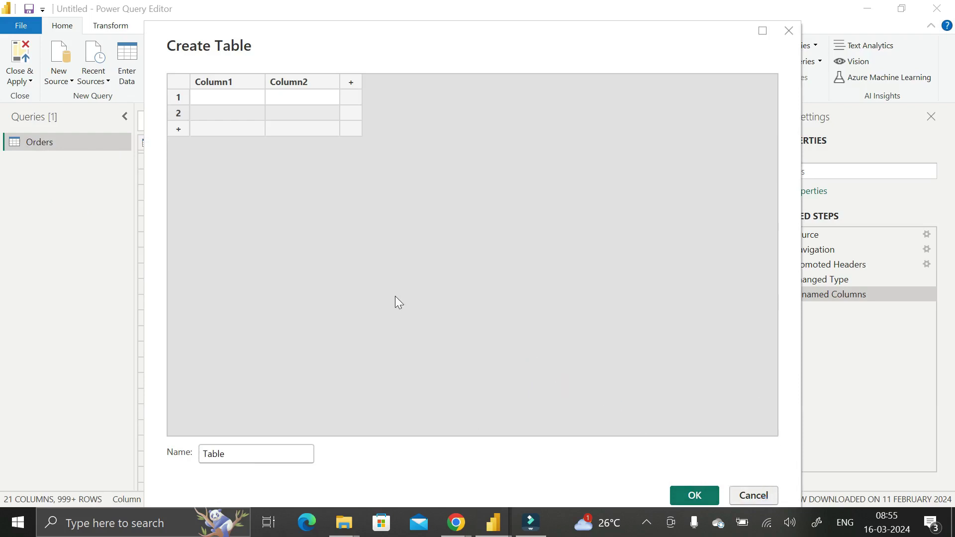
left_click(533, 285)
Step: Confirm discarding the new table and return to the Orders query
mouse_move(492, 523)
left_click(529, 471)
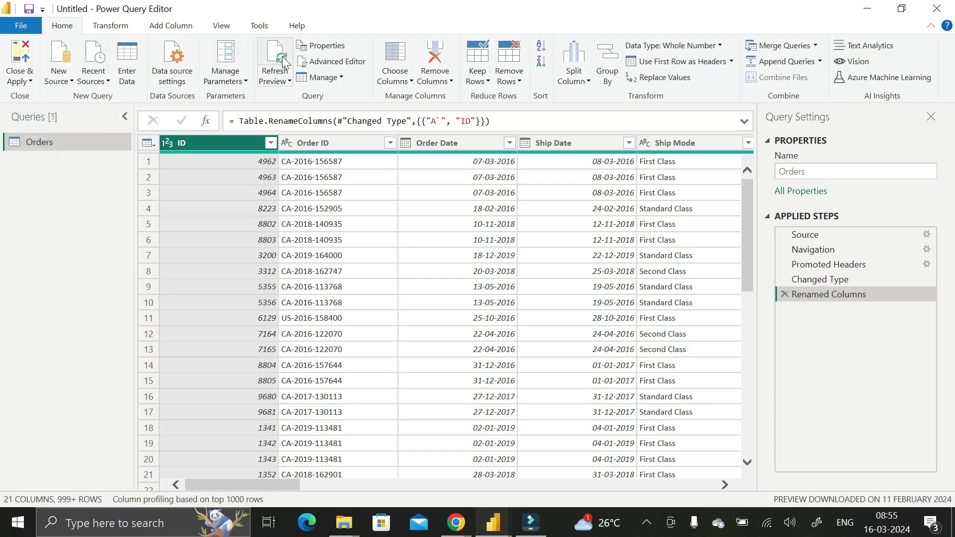
left_click(289, 82)
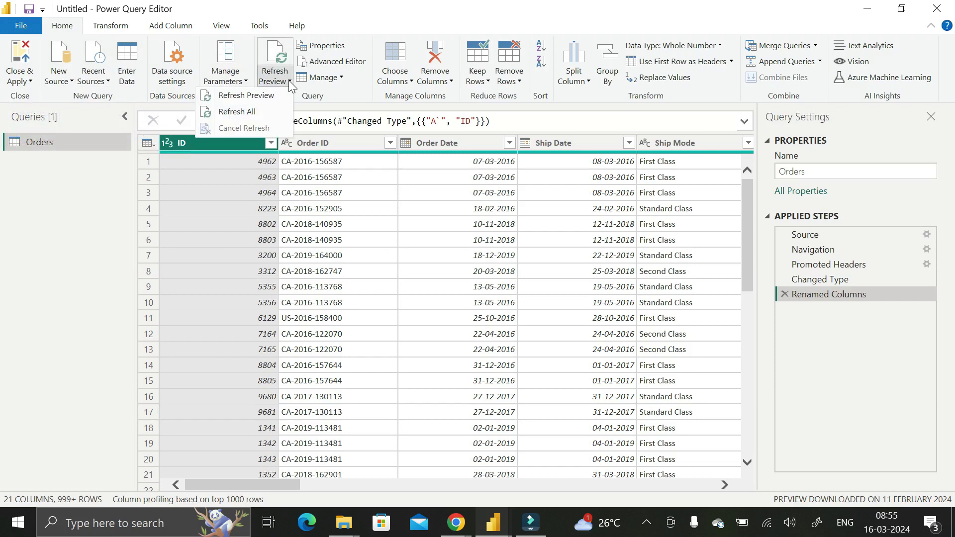
left_click(56, 142)
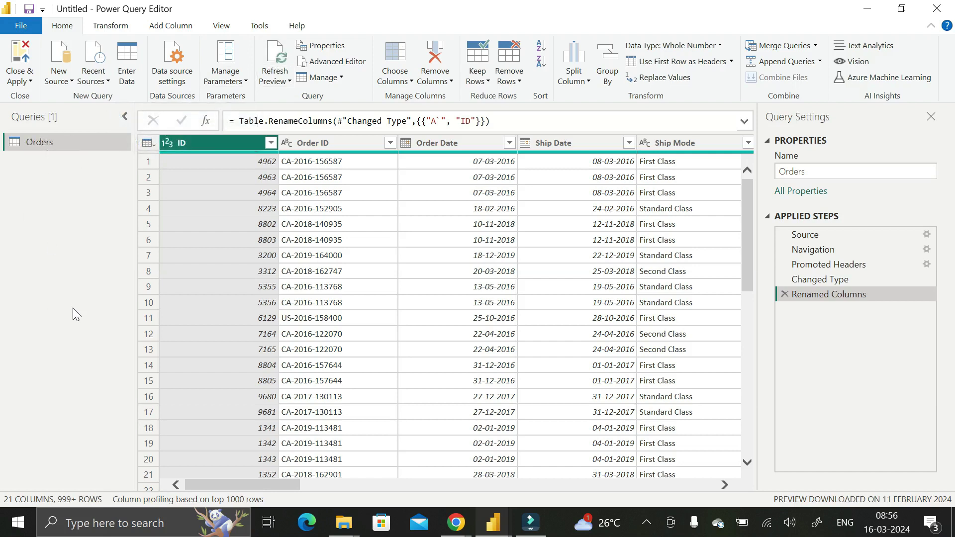
left_click(286, 79)
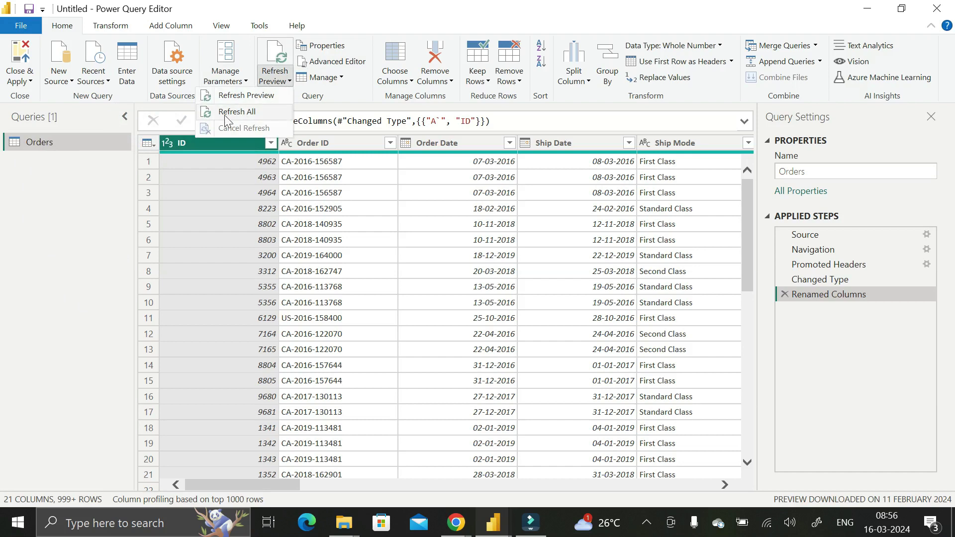
left_click(82, 186)
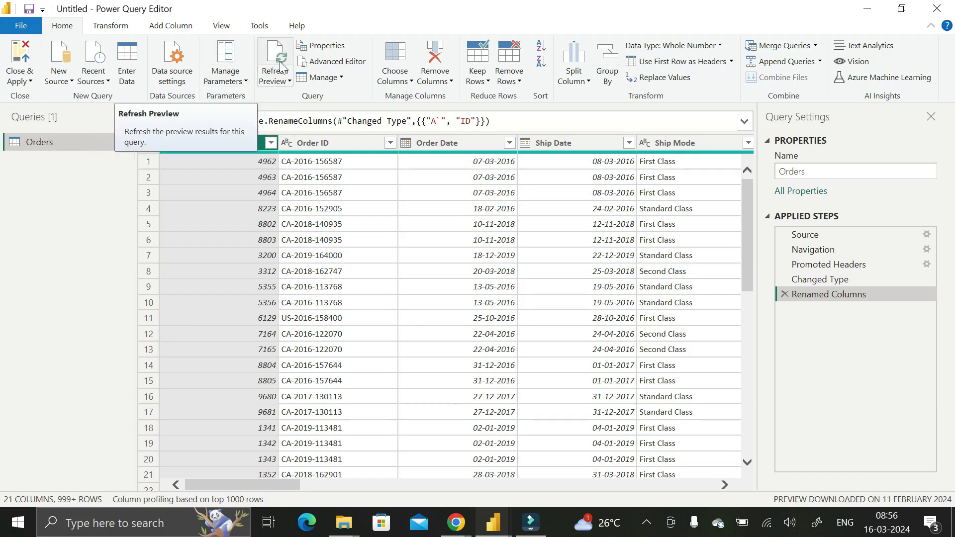
left_click(286, 81)
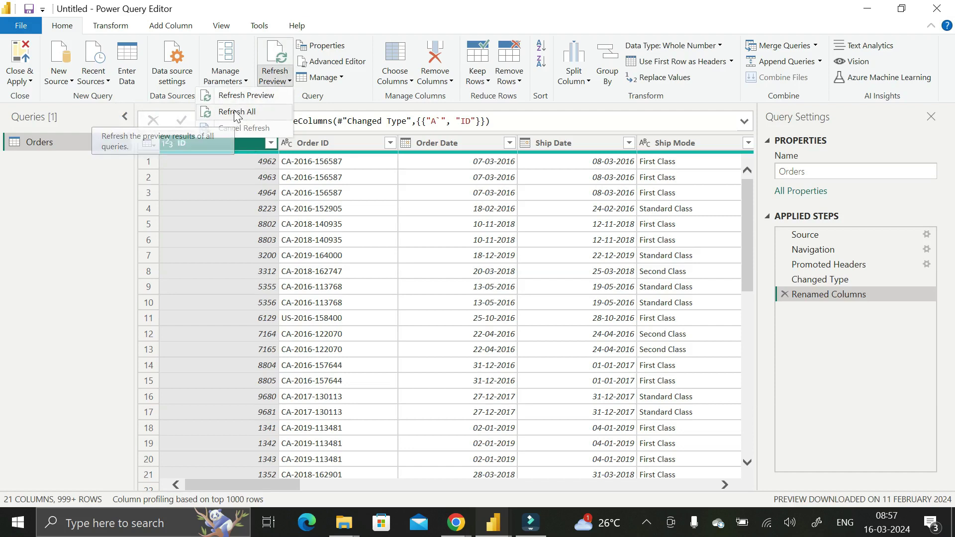
left_click(62, 202)
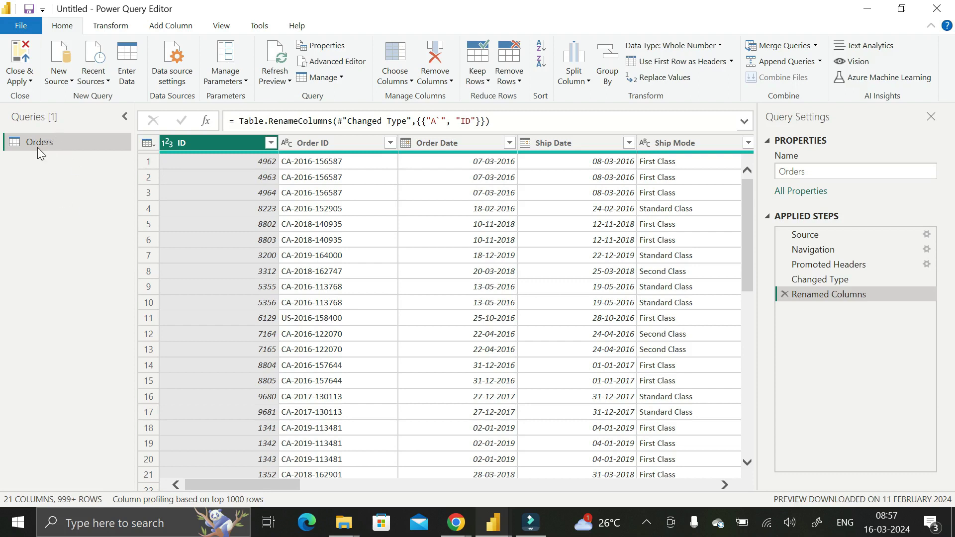
left_click(79, 142)
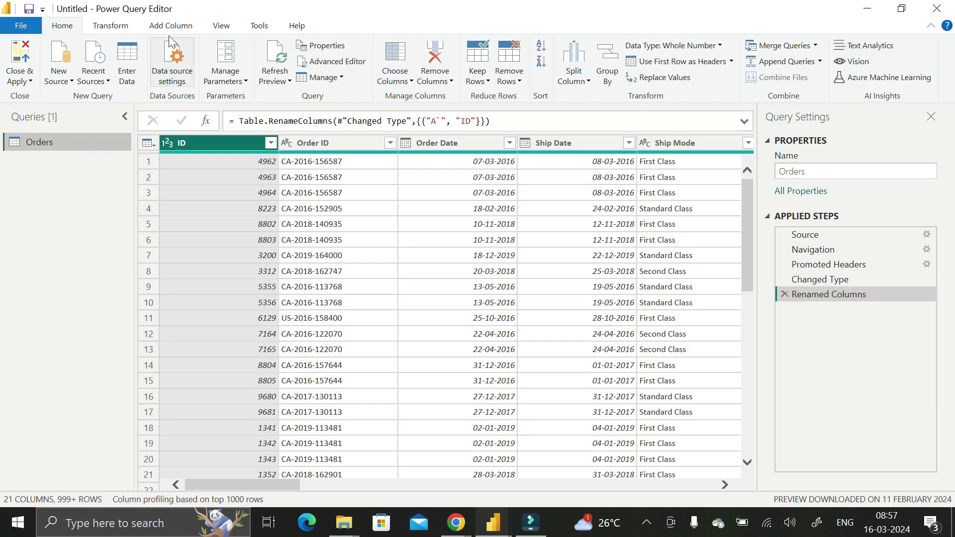
left_click(290, 81)
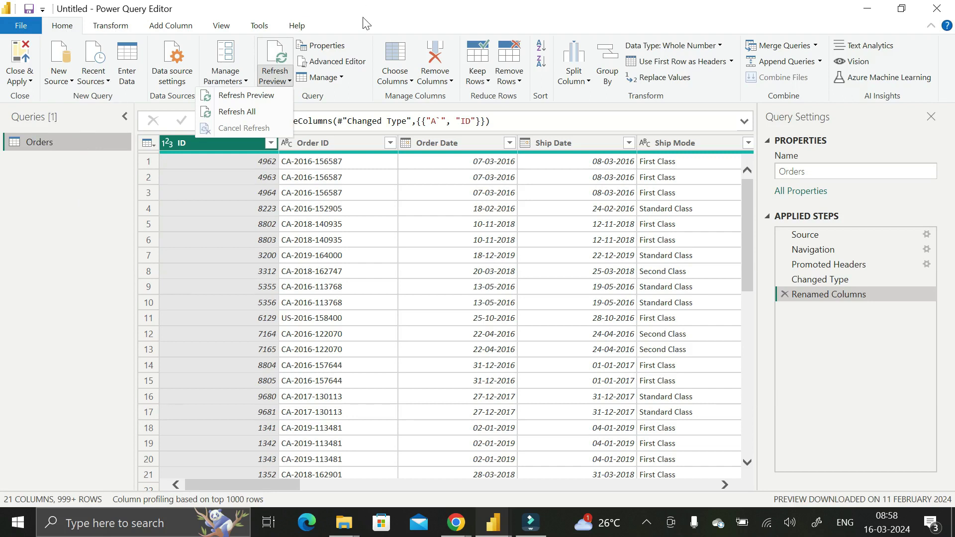
left_click(274, 80)
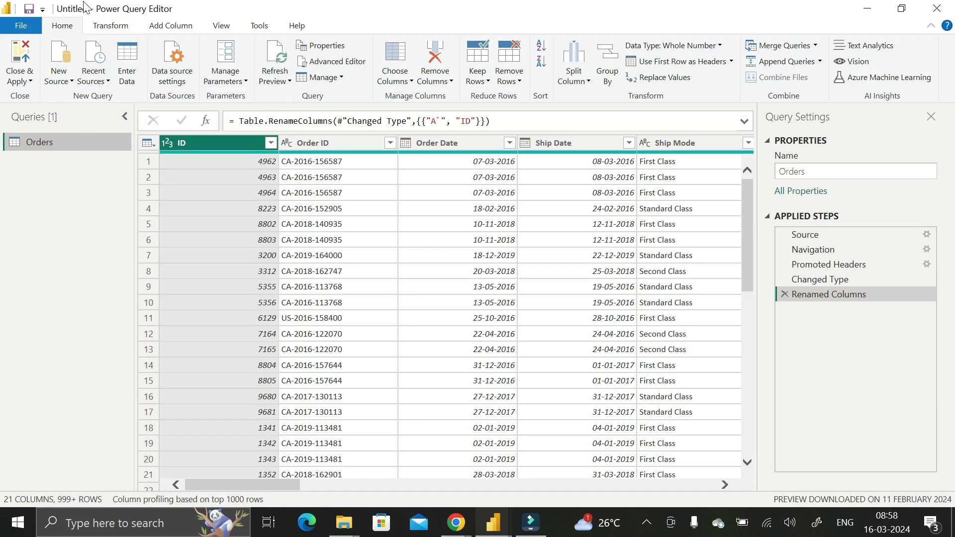
left_click(175, 85)
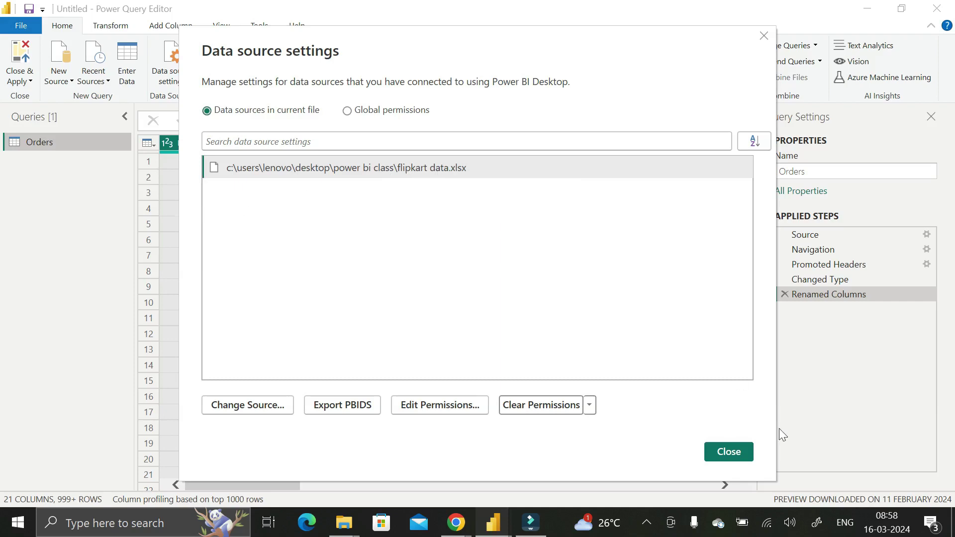
left_click(728, 452)
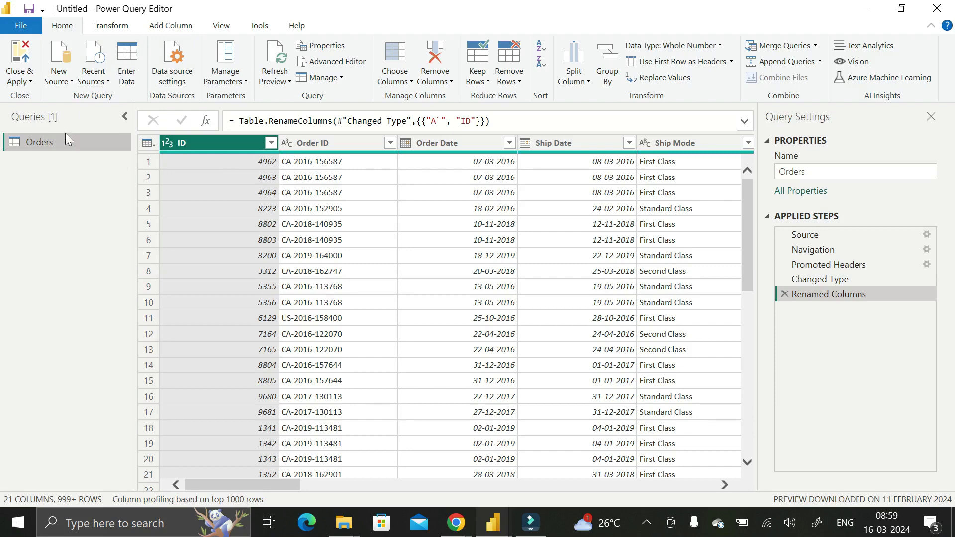
Step: Open Flipkart Data from the desktop POWER BI CLASS folder, then return to Power Query Editor
left_click(876, 10)
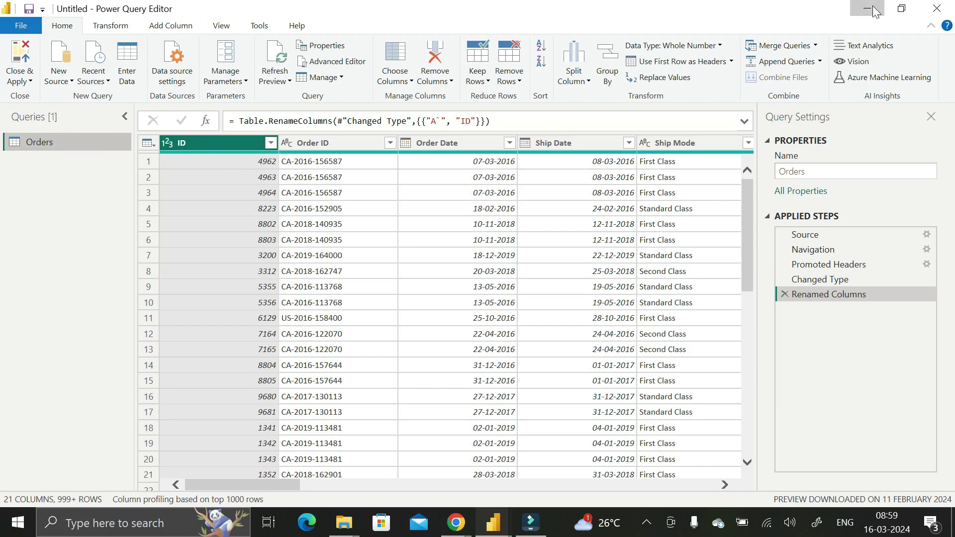
left_click(878, 11)
left_click(878, 15)
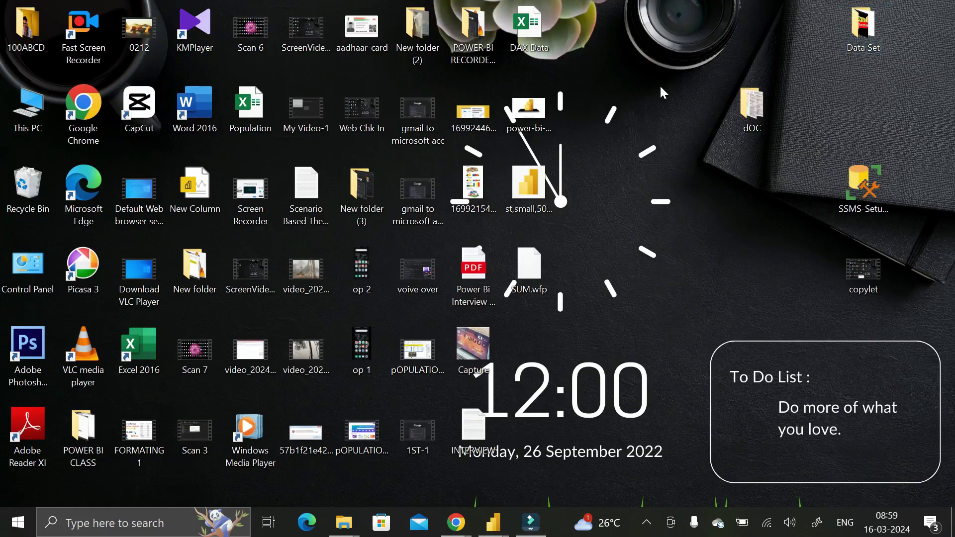
left_click(85, 437)
double_click(85, 437)
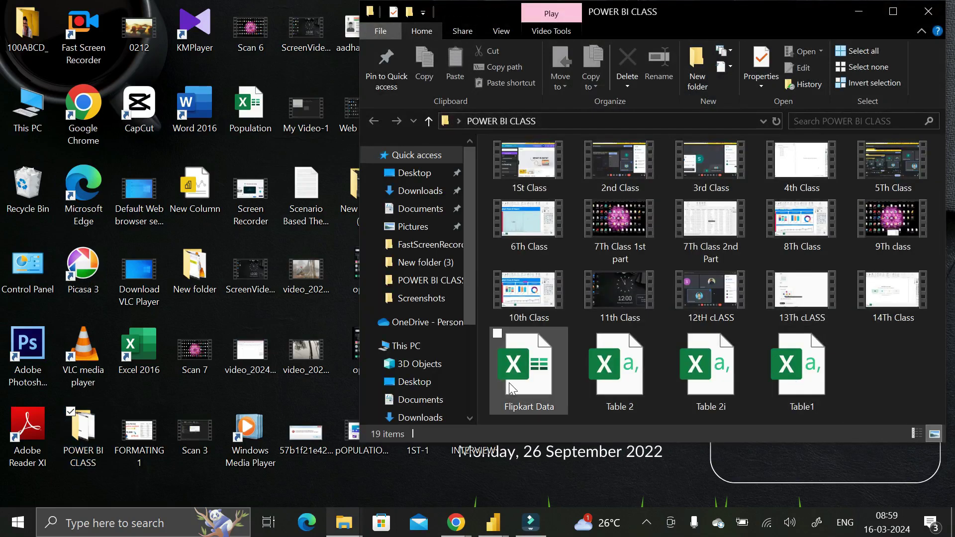
double_click(526, 364)
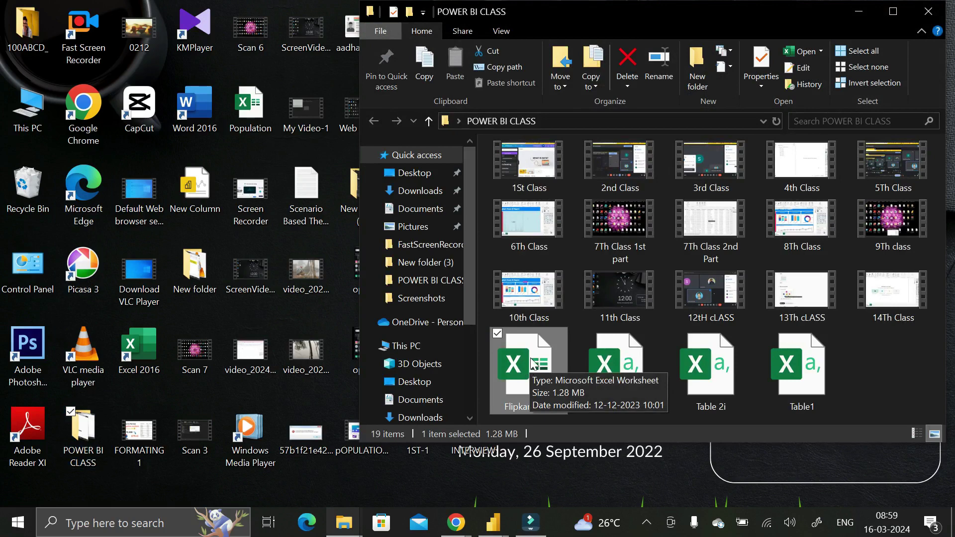
mouse_move(493, 523)
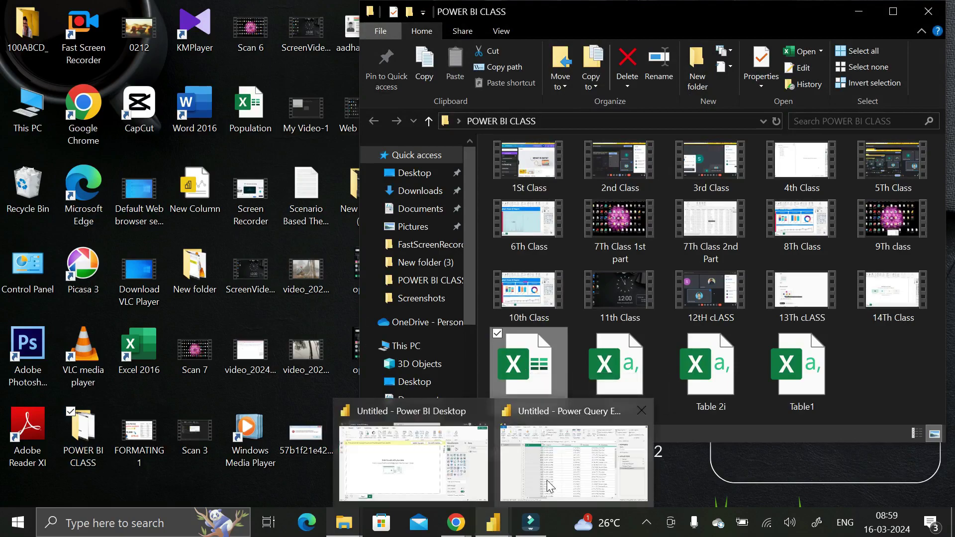
left_click(549, 486)
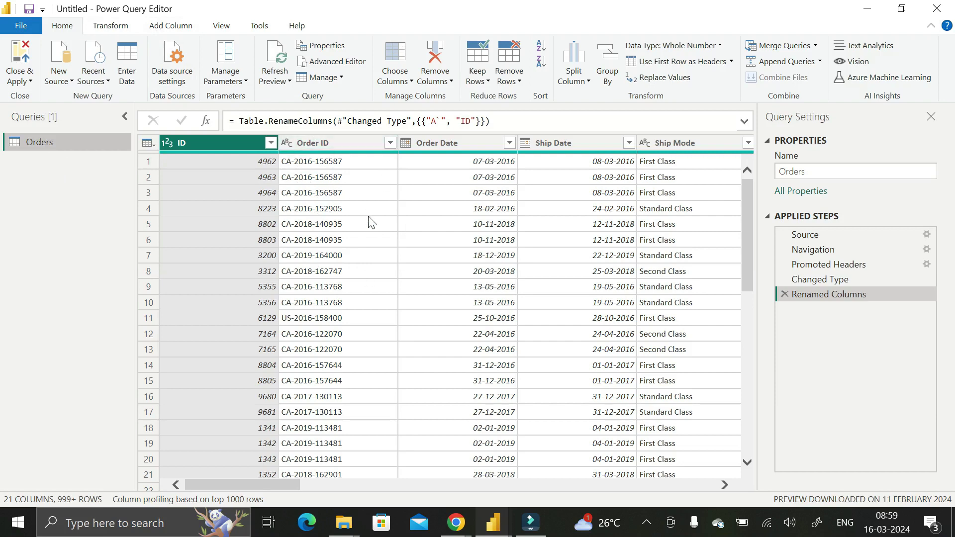
Step: Bring up and close the POWER BI CLASS folder window, then open and dismiss the Refresh Preview options
left_click(345, 522)
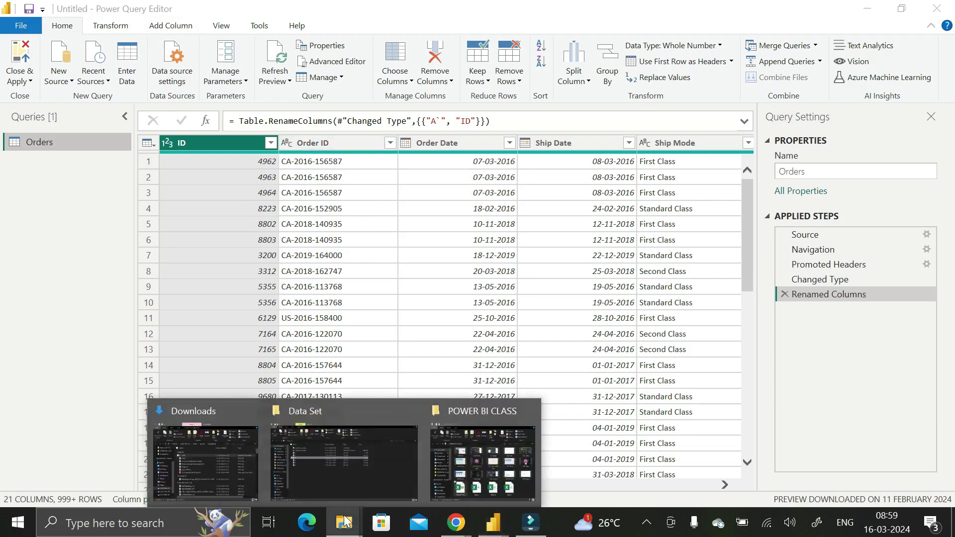
left_click(483, 463)
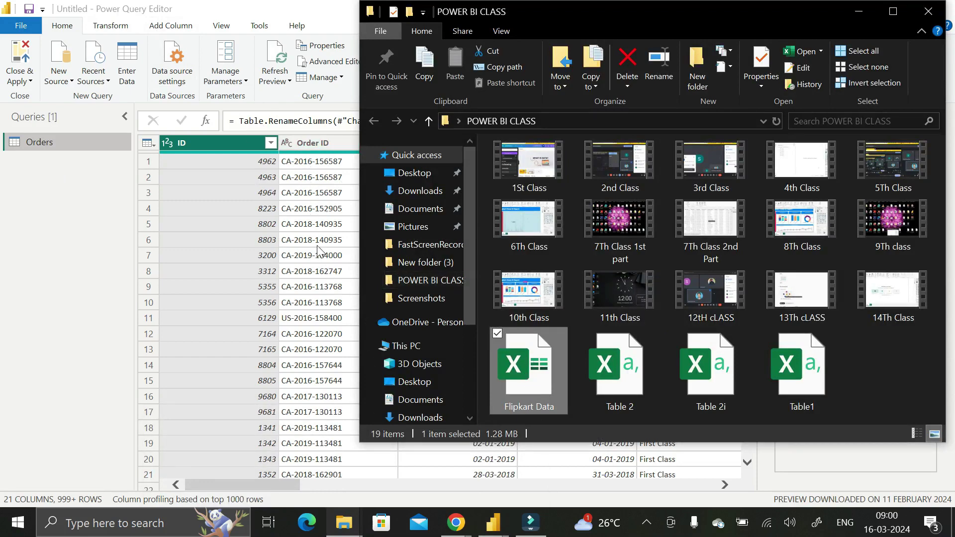
left_click(927, 15)
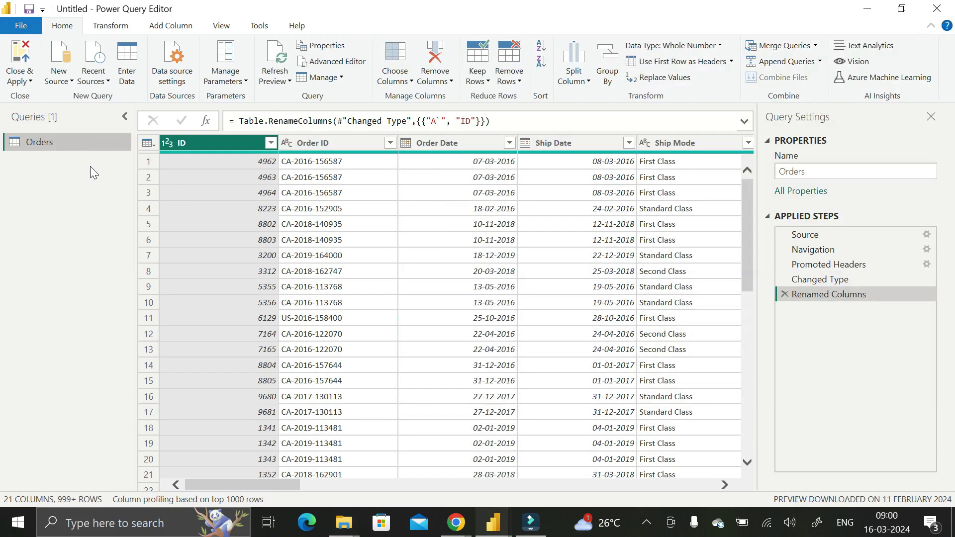
left_click(288, 81)
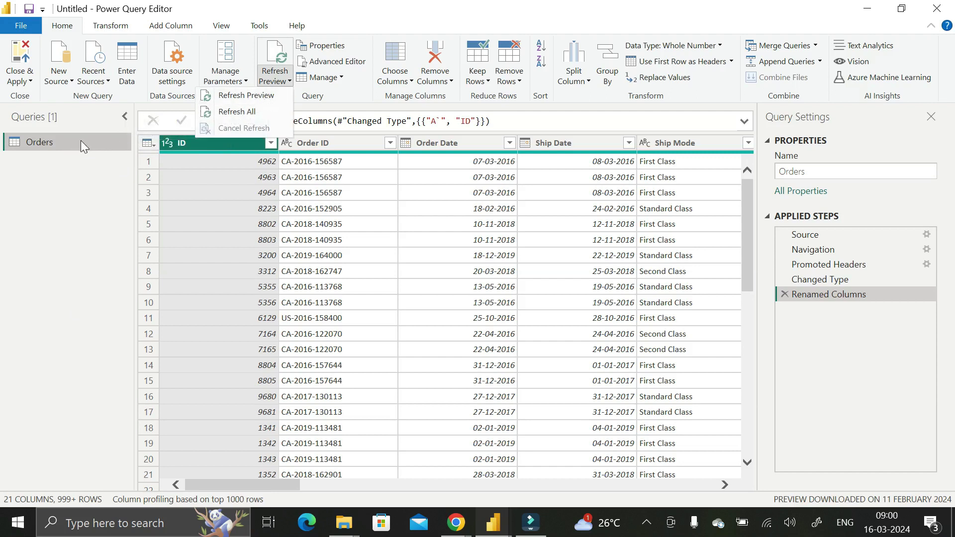
left_click(342, 15)
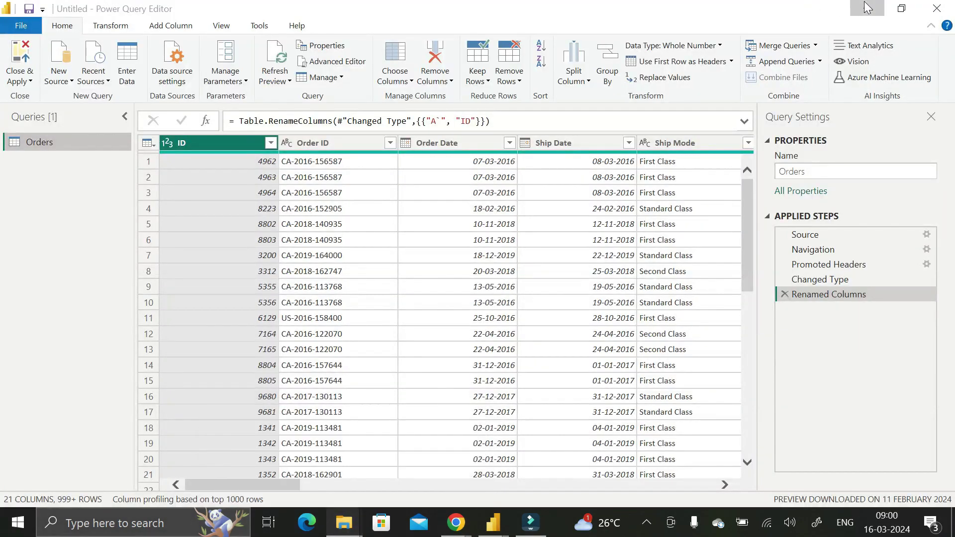
Step: Minimize Power Query Editor, open the POWER BI CLASS folder maximized, and select Flipkart Data
left_click(867, 7)
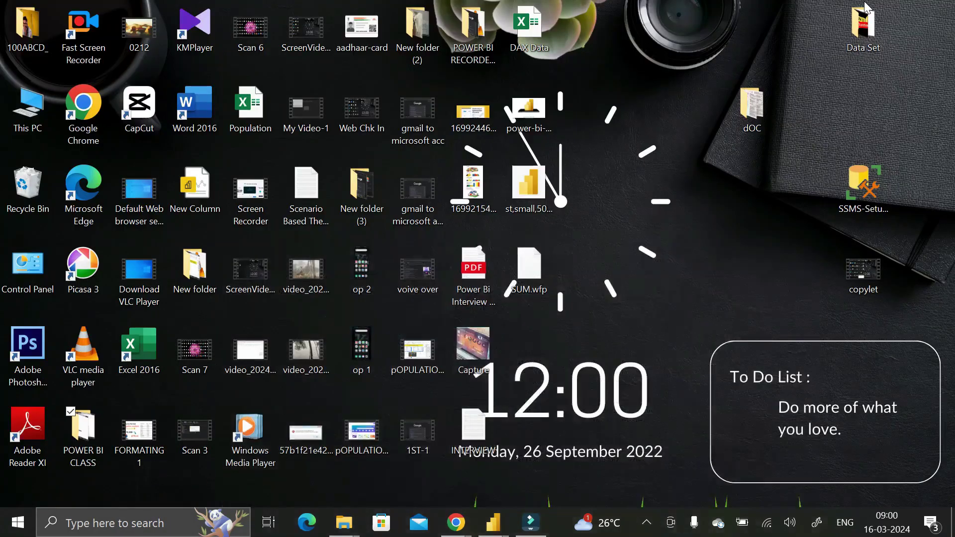
double_click(80, 454)
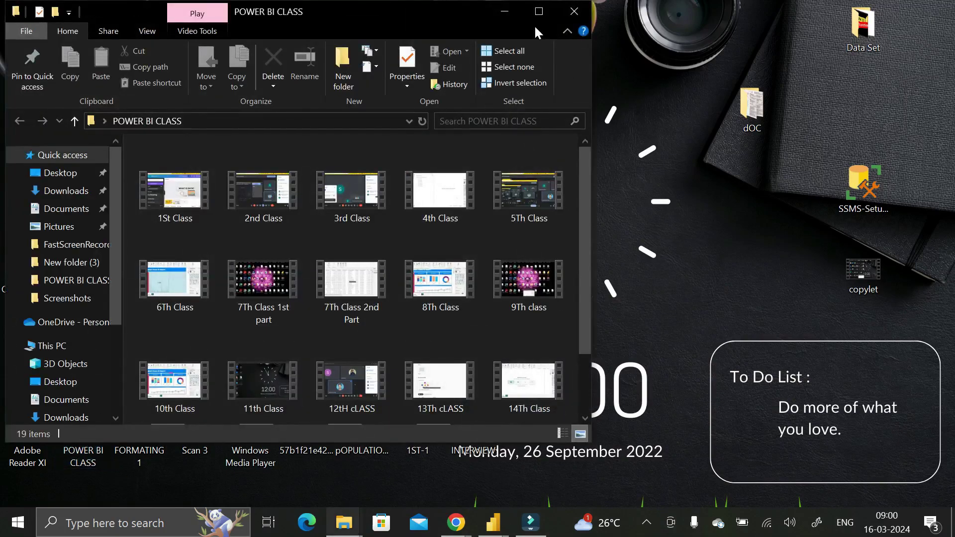
left_click(538, 12)
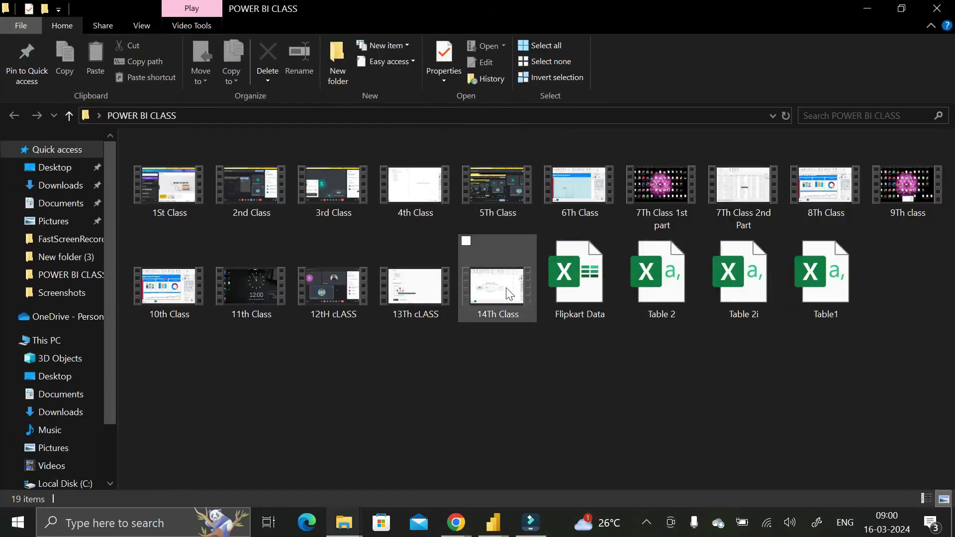
left_click(592, 284)
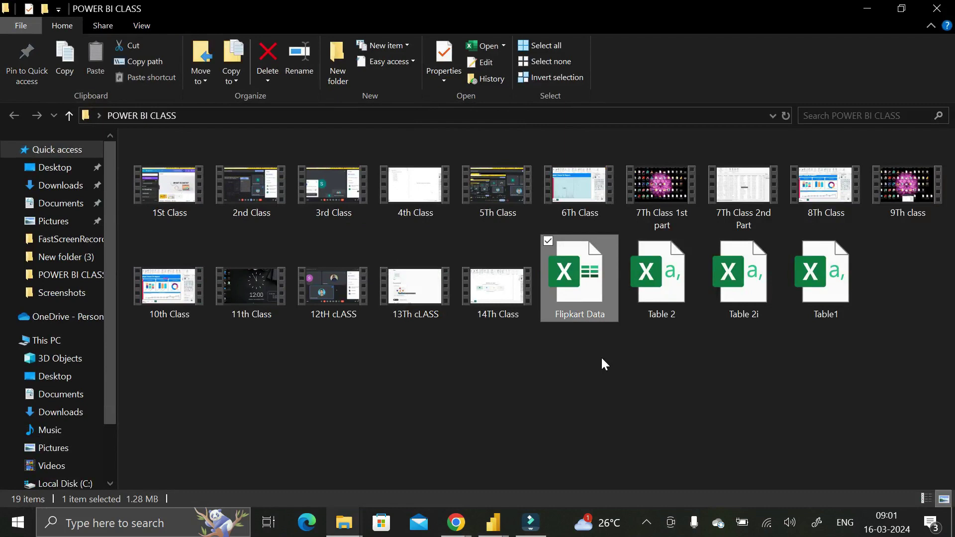
mouse_move(579, 278)
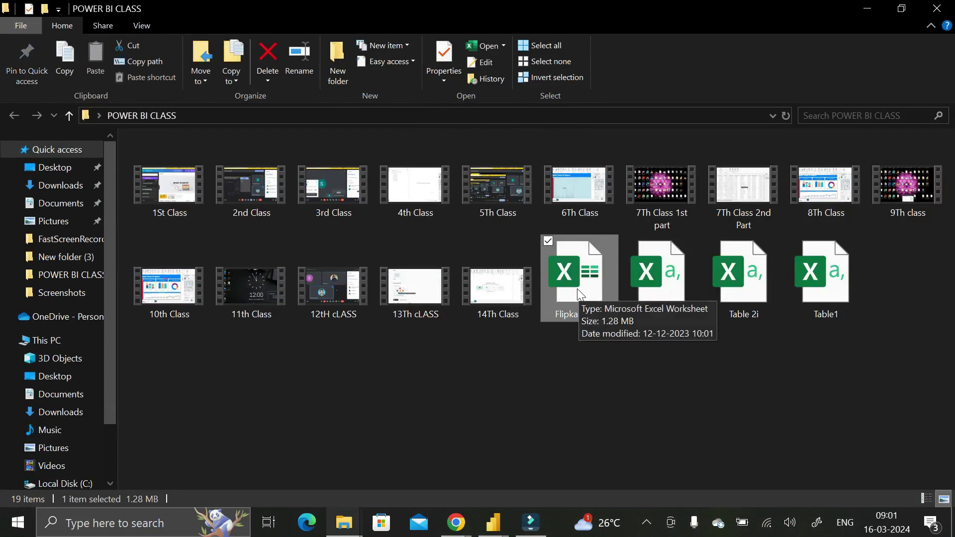
Step: Deselect Flipkart Data and switch to the Power BI Desktop report window
left_click(557, 366)
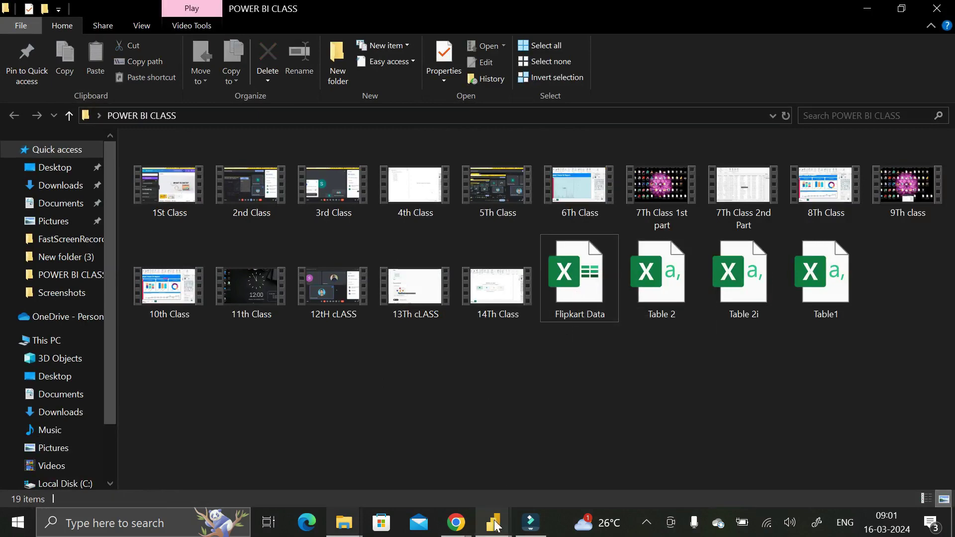
mouse_move(493, 522)
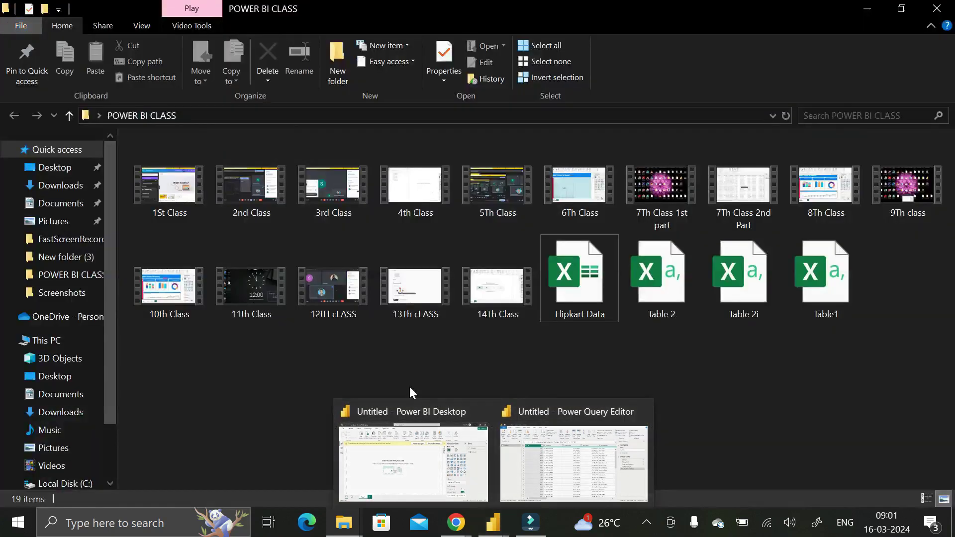
left_click(448, 433)
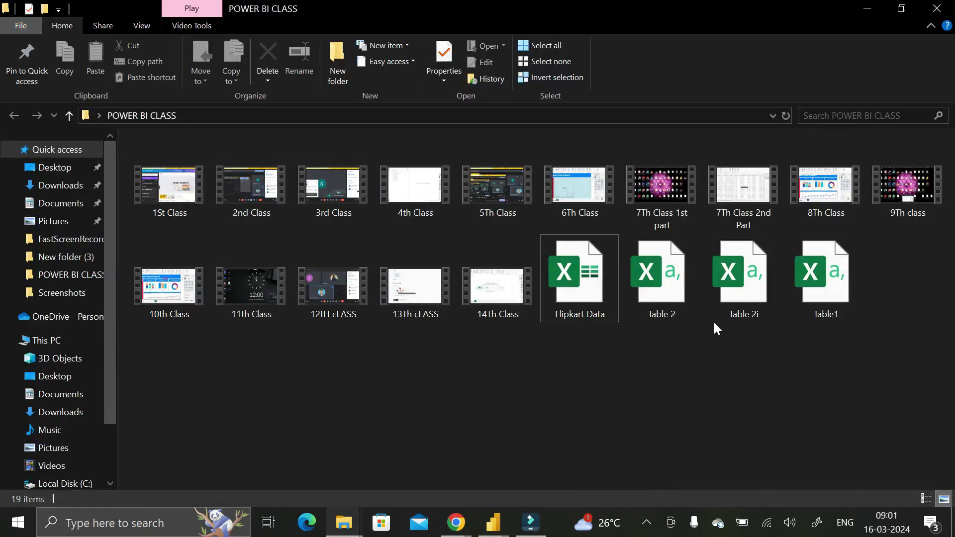
left_click(493, 522)
left_click(457, 474)
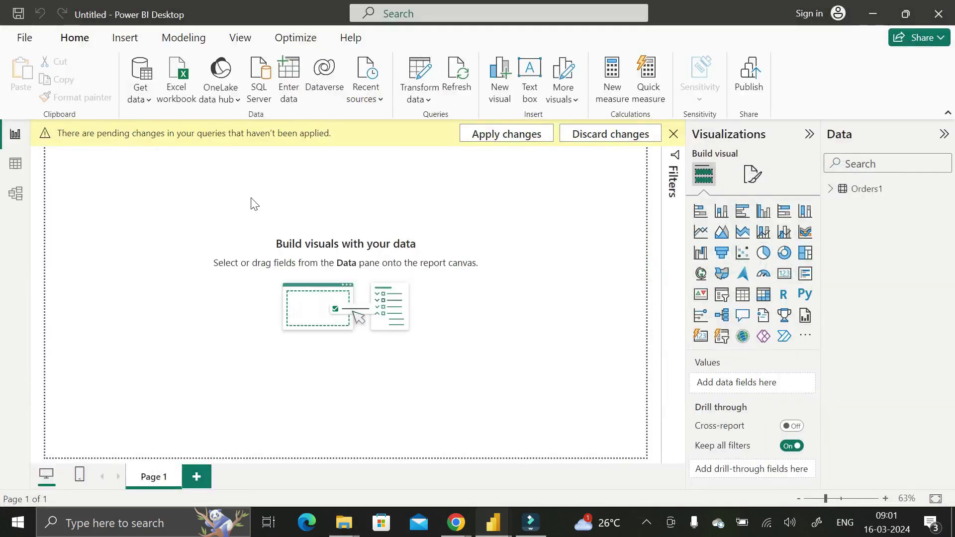
Step: Switch among the POWER BI CLASS folder, Power BI Desktop report and Power Query Editor, ending on the folder
left_click(344, 522)
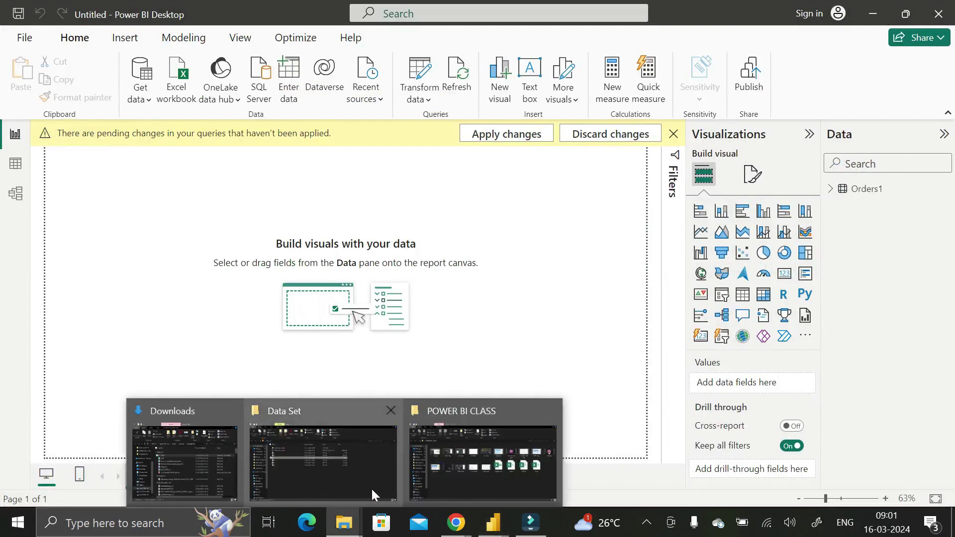
left_click(451, 478)
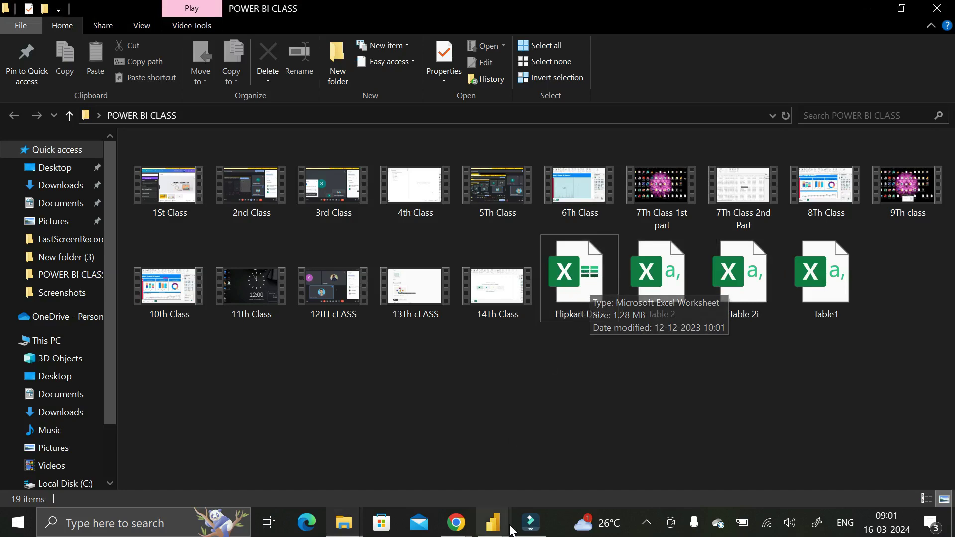
left_click(452, 429)
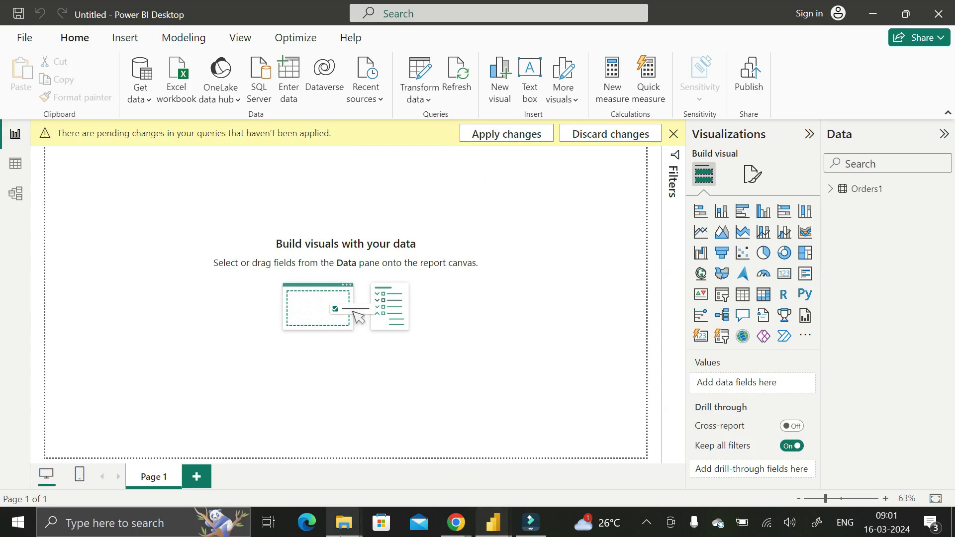
left_click(344, 522)
left_click(451, 471)
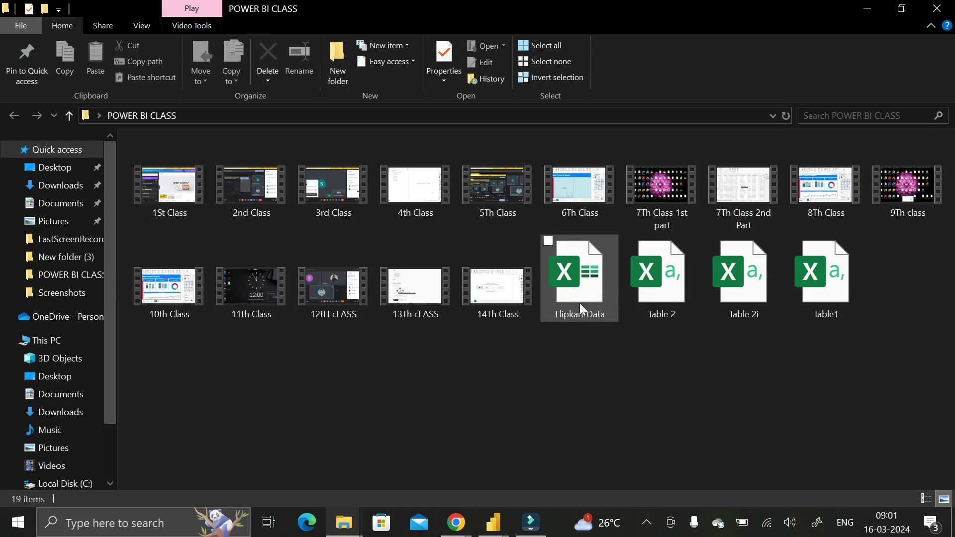
mouse_move(493, 524)
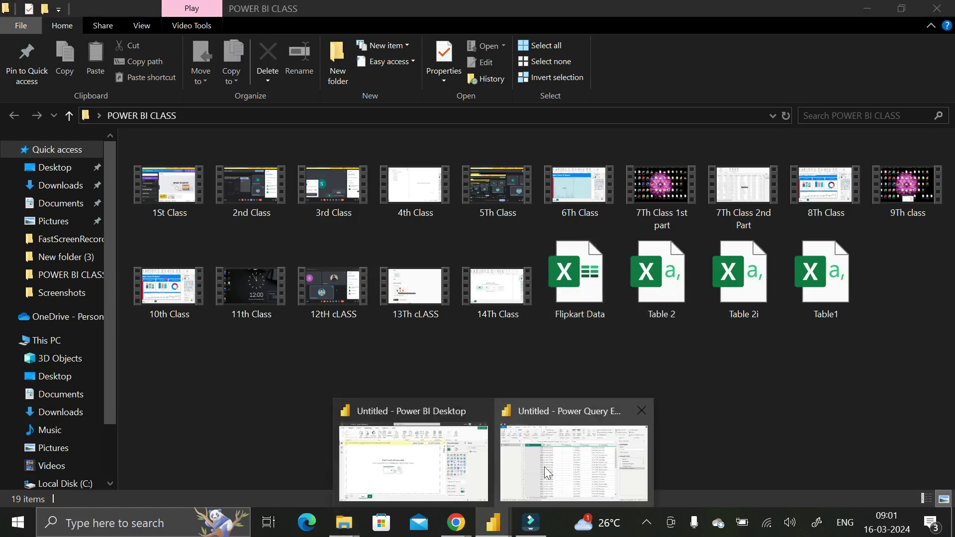
left_click(549, 472)
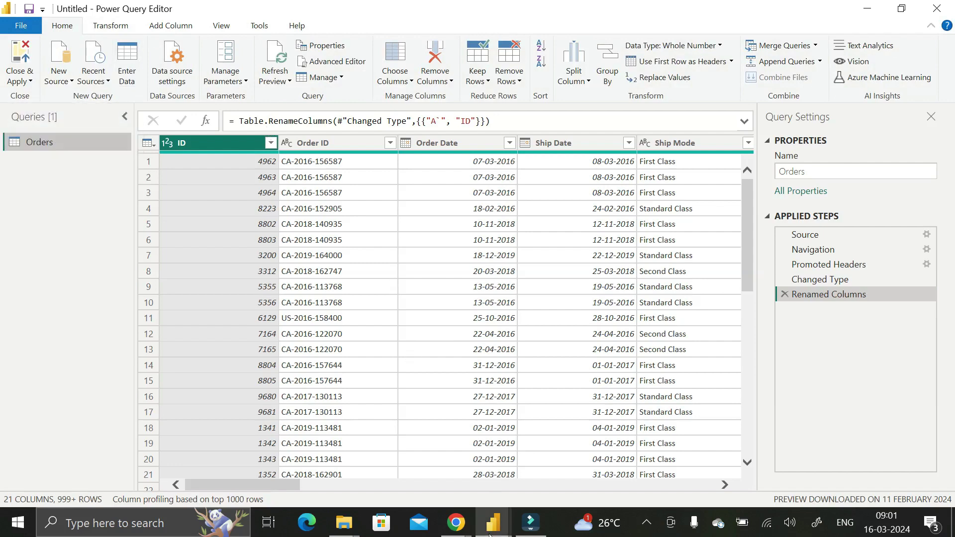
mouse_move(493, 522)
left_click(455, 472)
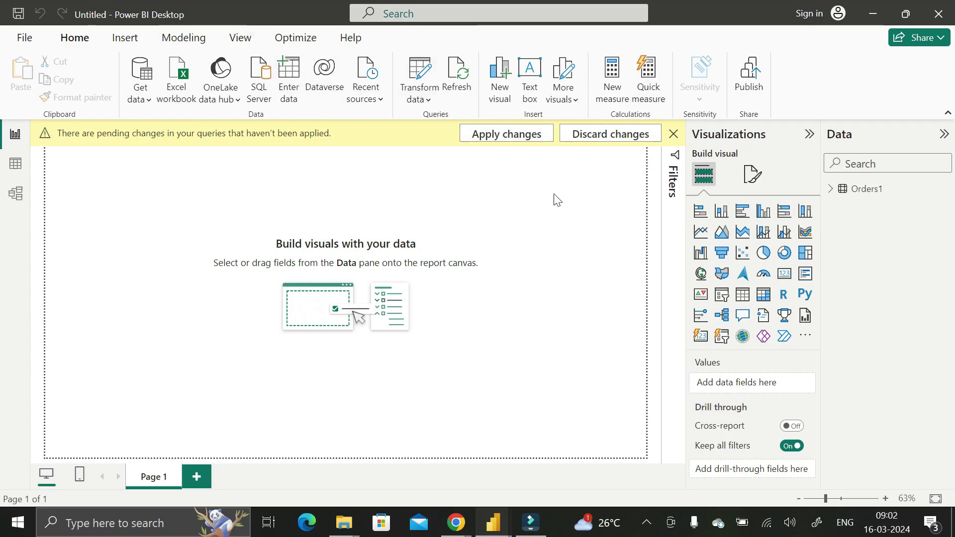
mouse_move(343, 523)
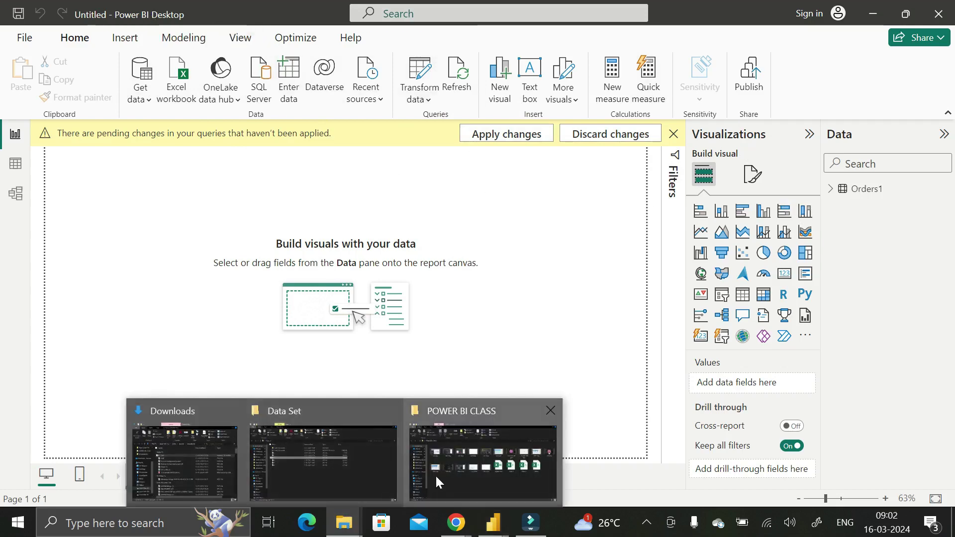
left_click(435, 474)
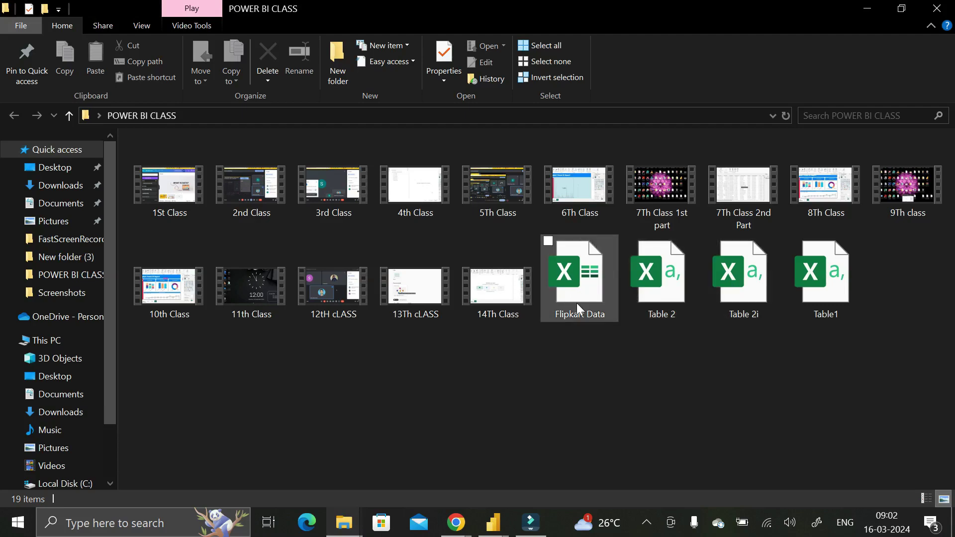
Step: Minimize the POWER BI CLASS folder window and bring Power Query Editor forward
left_click(869, 8)
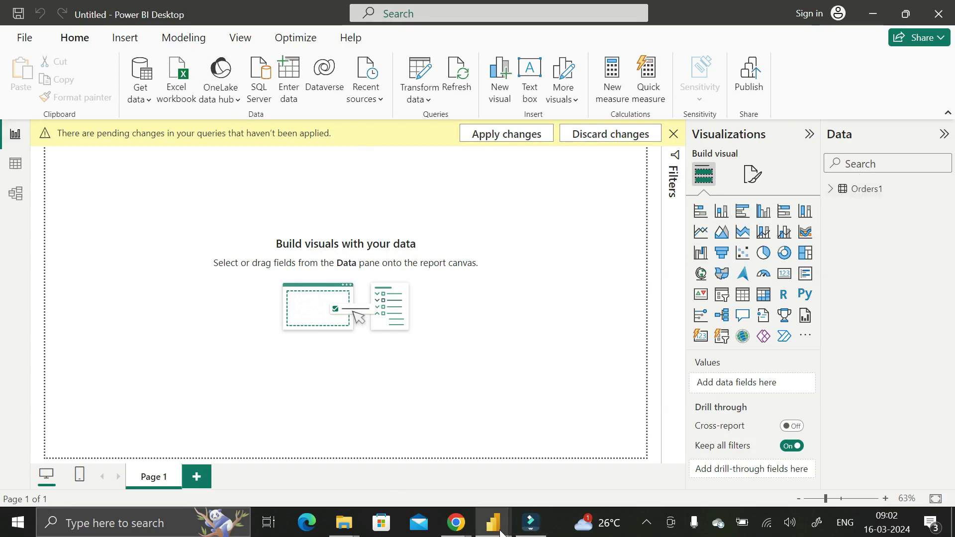
left_click(558, 477)
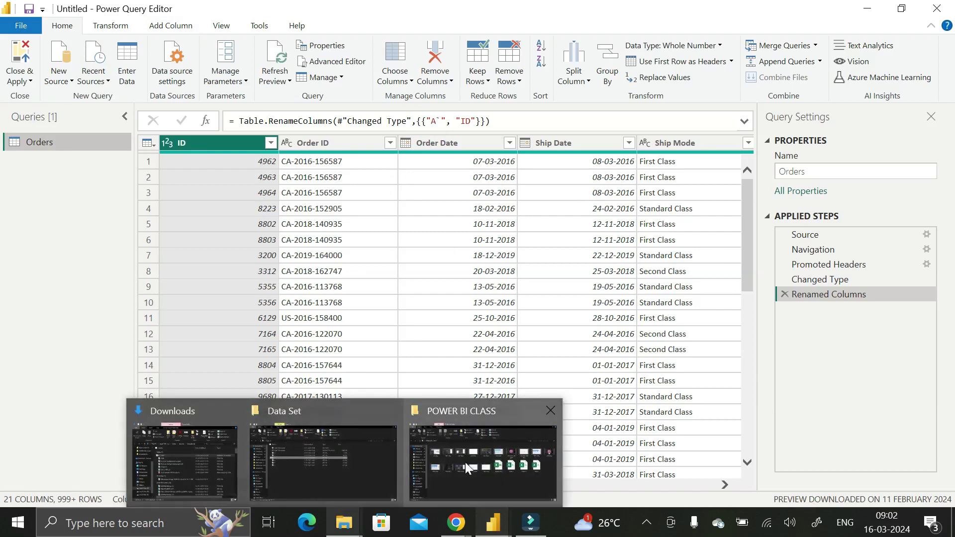
left_click(465, 462)
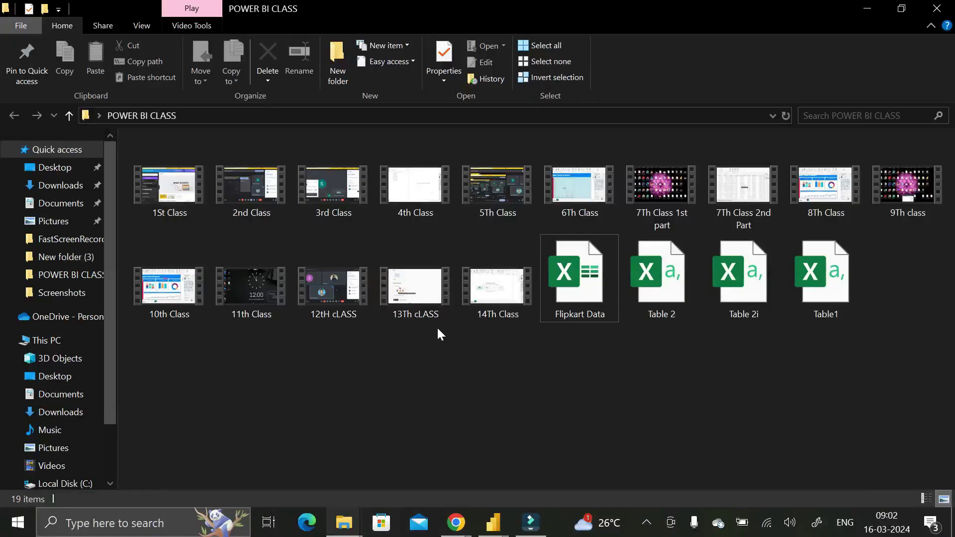
left_click(494, 524)
left_click(557, 458)
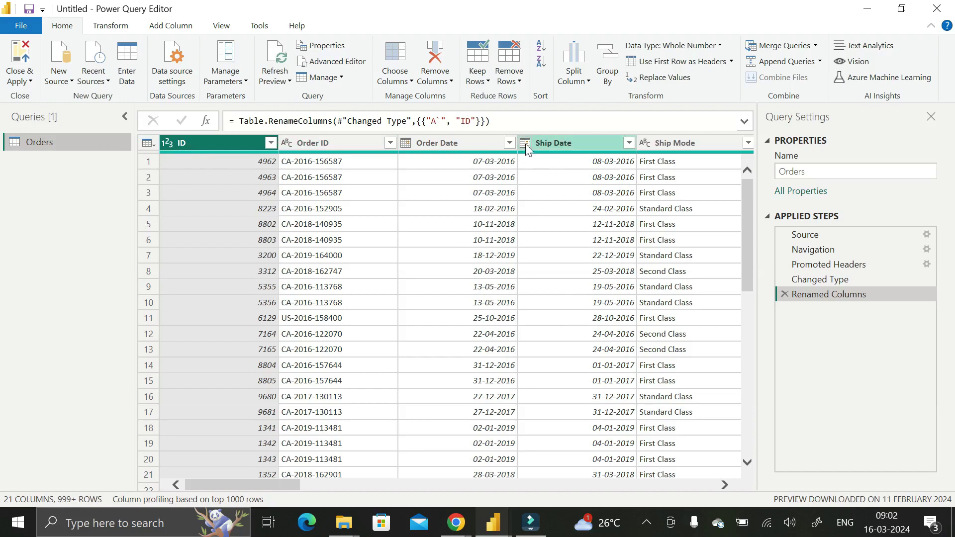
Step: Select the Order Date column and scroll right to the Product ID and Category columns
left_click(461, 142)
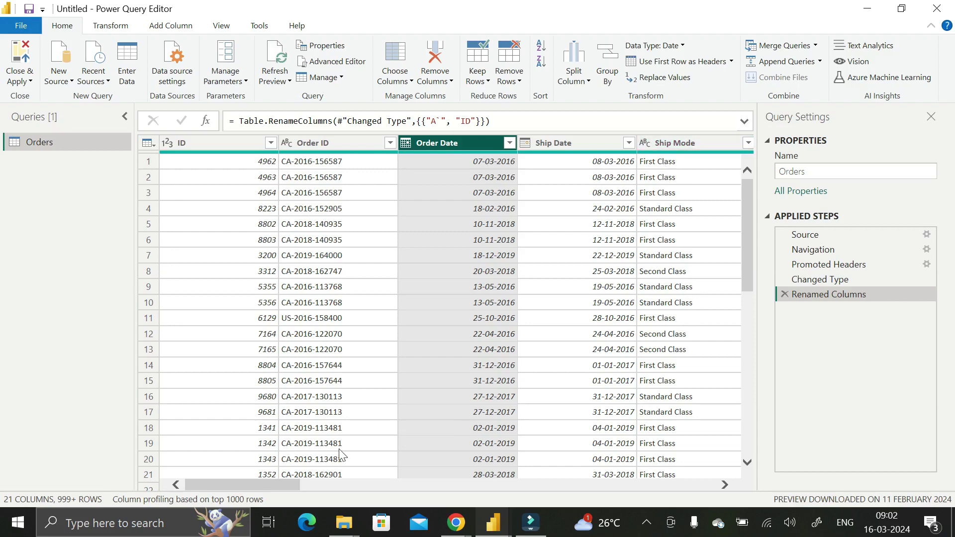
mouse_move(279, 485)
left_mouse_down()
mouse_move(674, 485)
mouse_move(579, 475)
left_mouse_up()
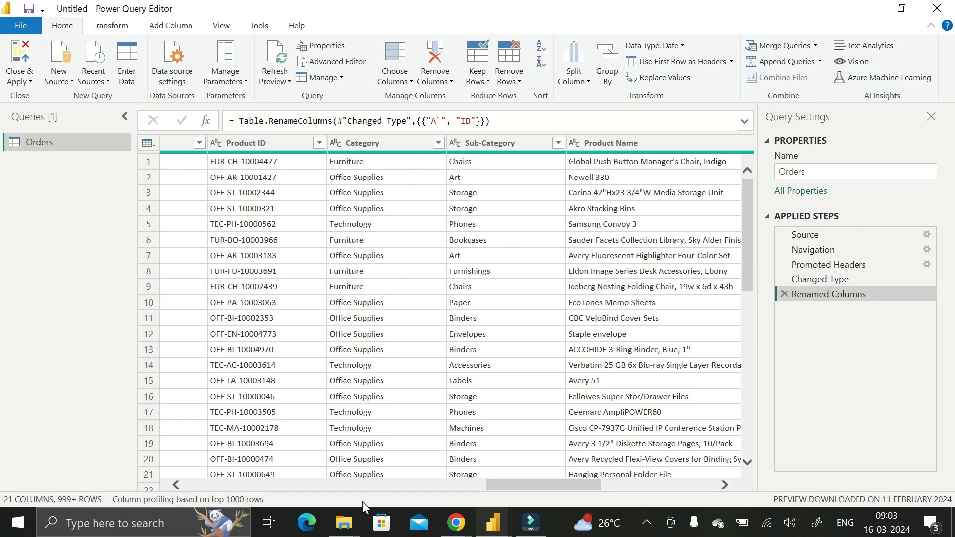
Step: Switch to the POWER BI CLASS folder, then to the Google Meet call and minimize it
left_click(344, 522)
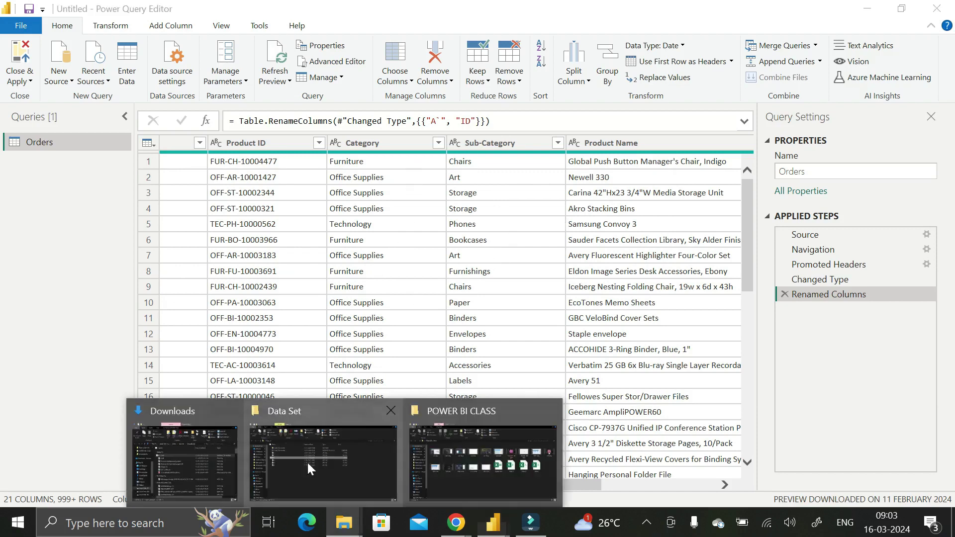
left_click(443, 473)
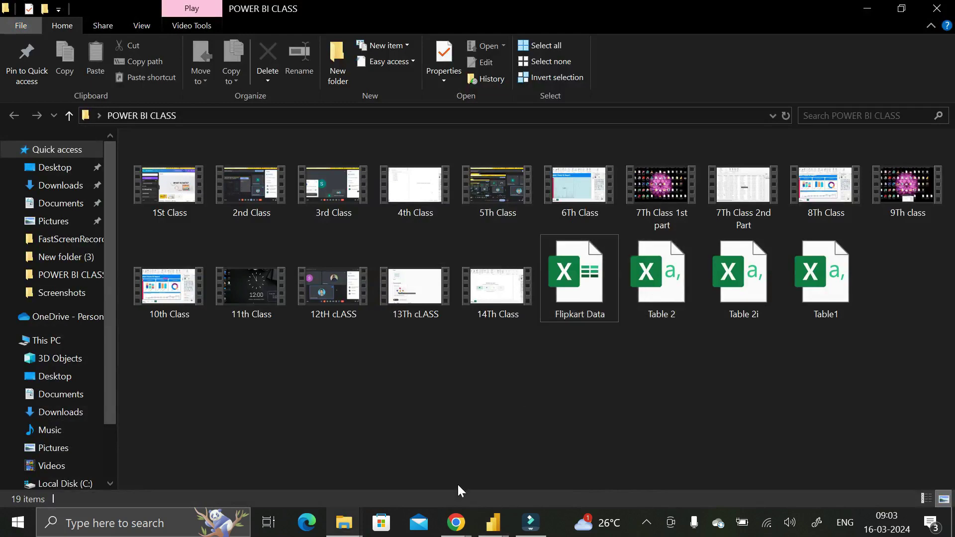
mouse_move(455, 524)
left_click(446, 447)
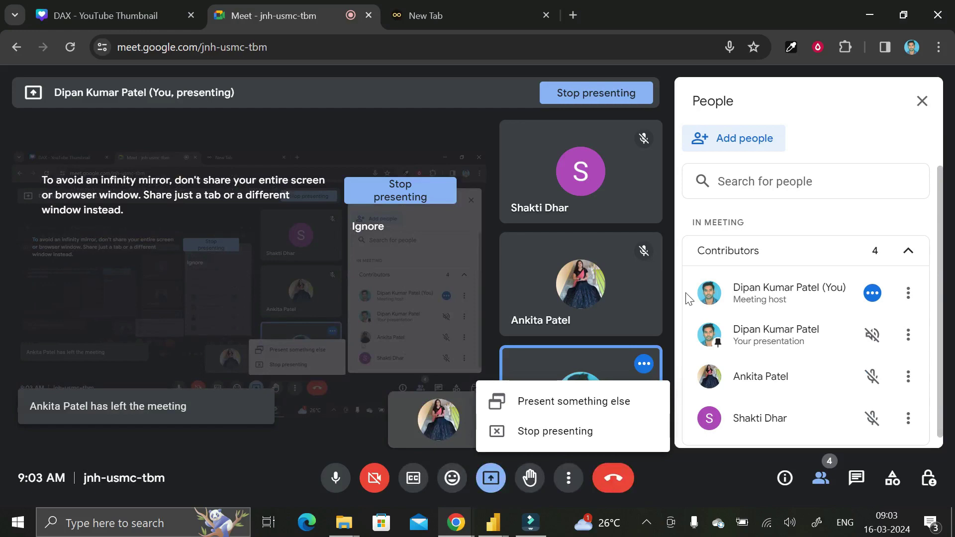
left_click(860, 11)
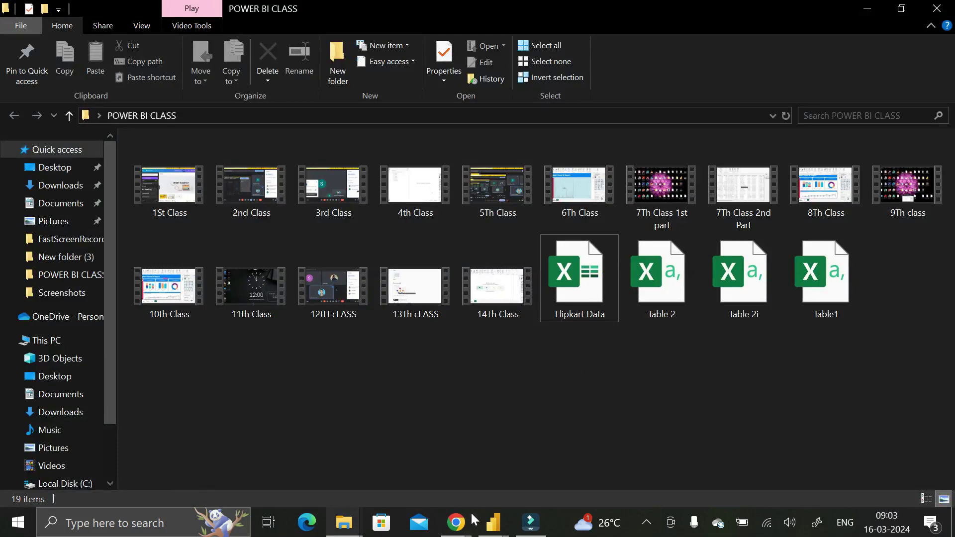
mouse_move(493, 522)
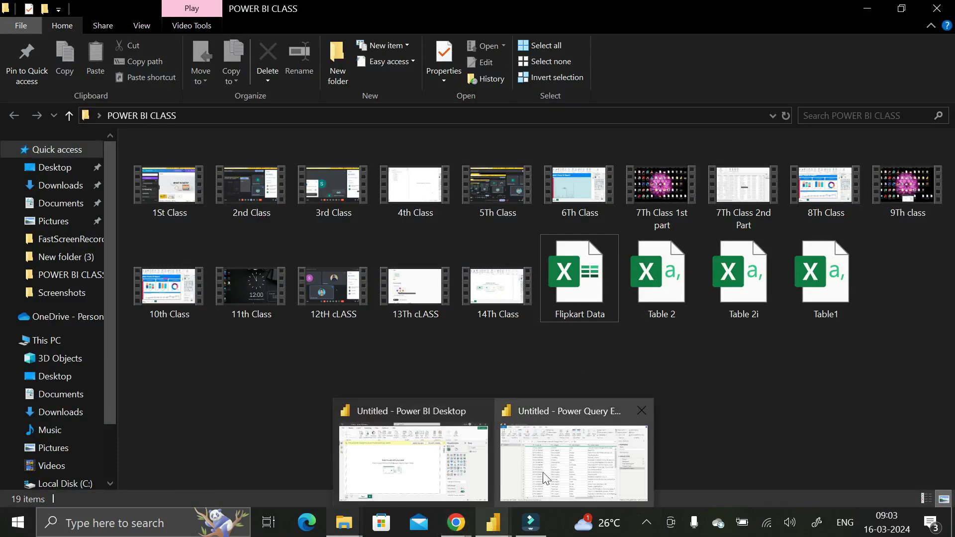
Step: Visit Power Query Editor, return to the POWER BI CLASS folder and select Flipkart Data
left_click(546, 478)
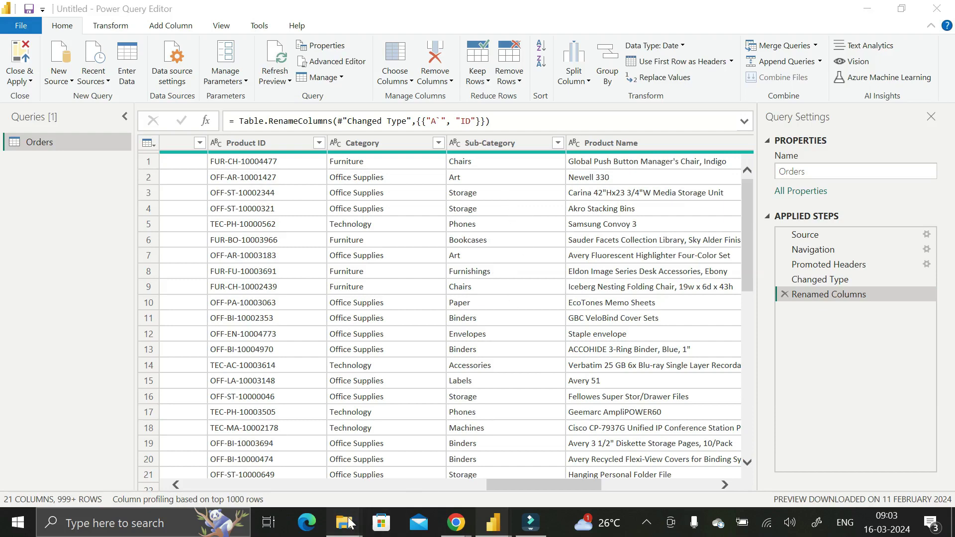
mouse_move(345, 523)
left_click(460, 475)
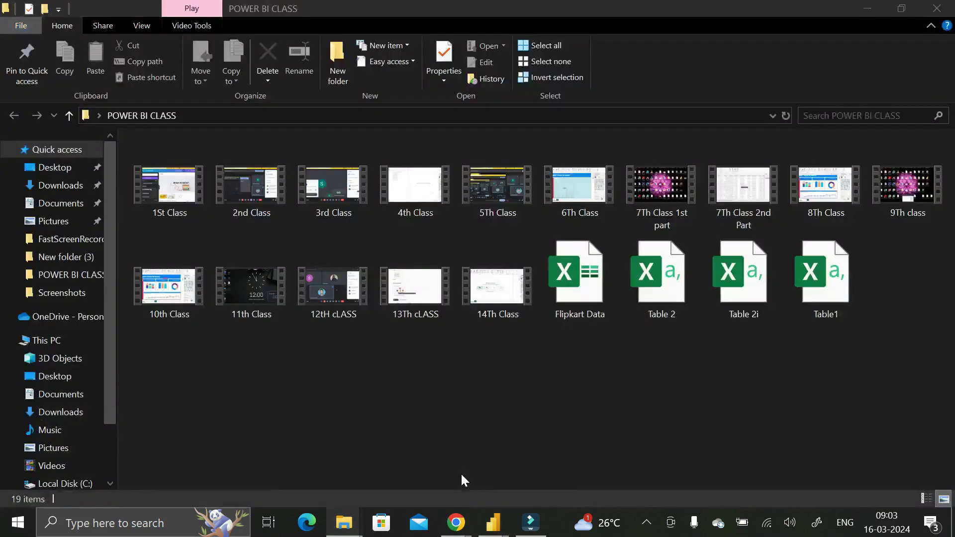
left_click(577, 298)
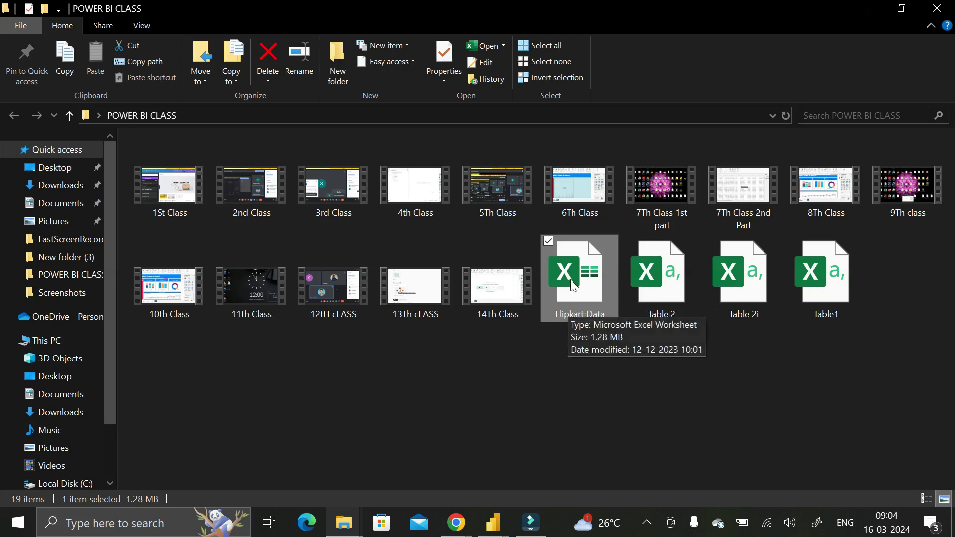
Step: Try twice to open Flipkart Data in Excel, dismissing the Protected View error each time
double_click(573, 280)
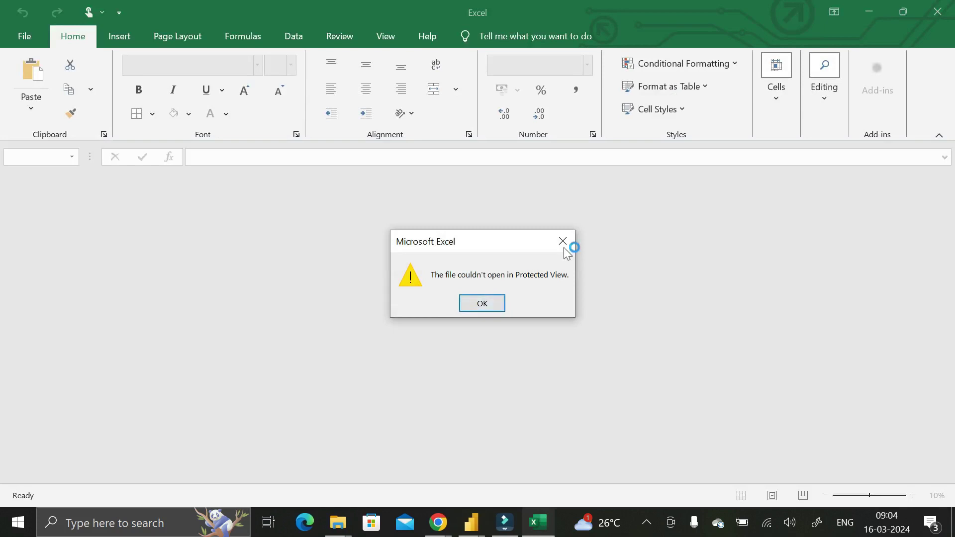
left_click(564, 241)
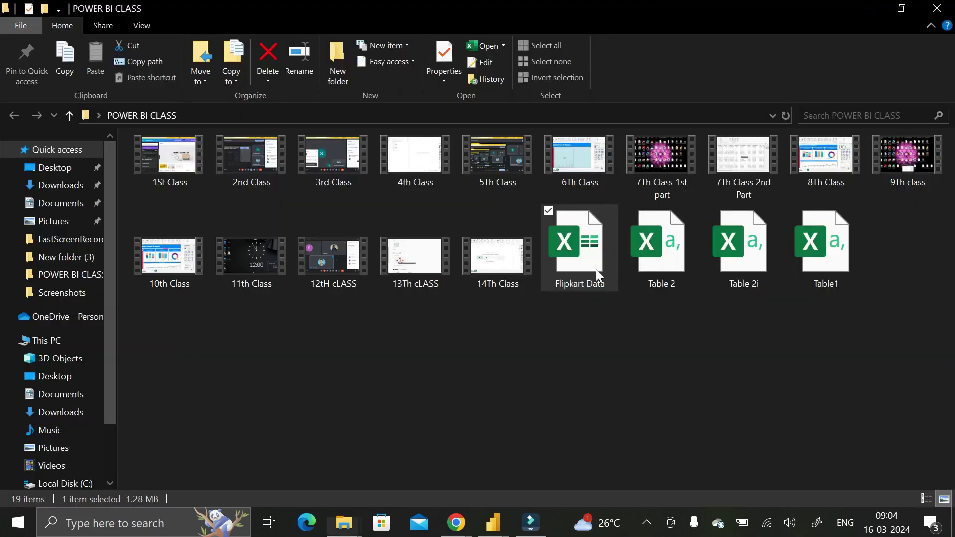
double_click(579, 268)
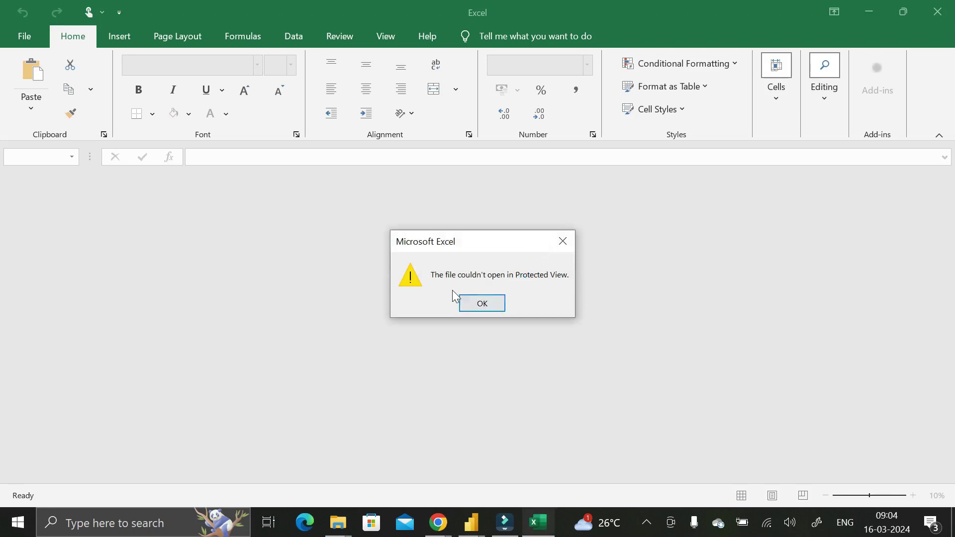
left_click(481, 304)
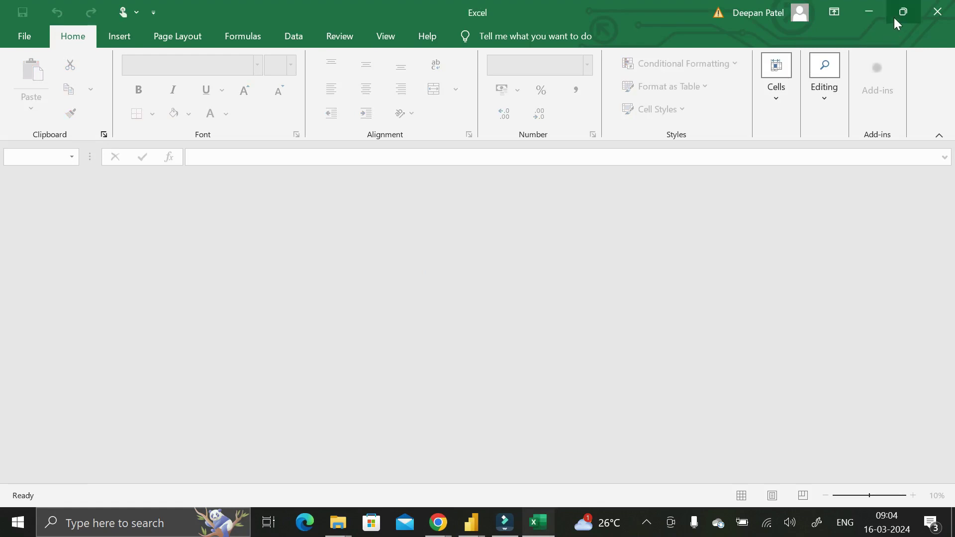
Step: Dismiss the Genuine Office notice, close Excel, and clear the Flipkart Data selection
left_click(937, 15)
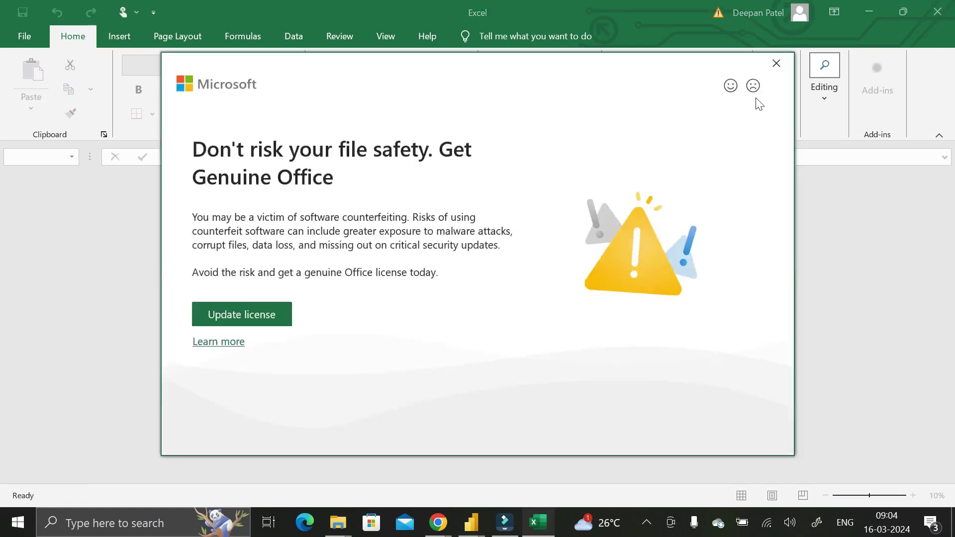
left_click(777, 63)
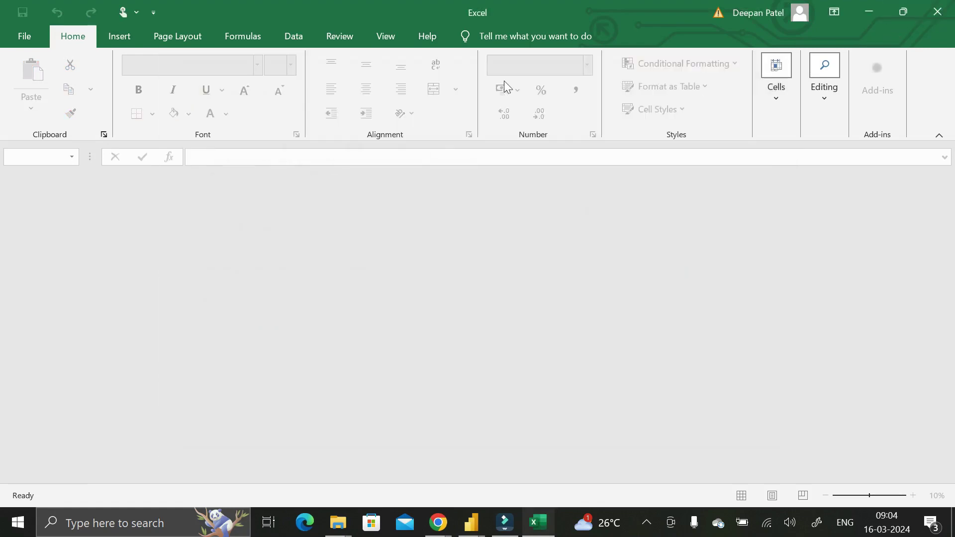
left_click(937, 12)
left_click(587, 346)
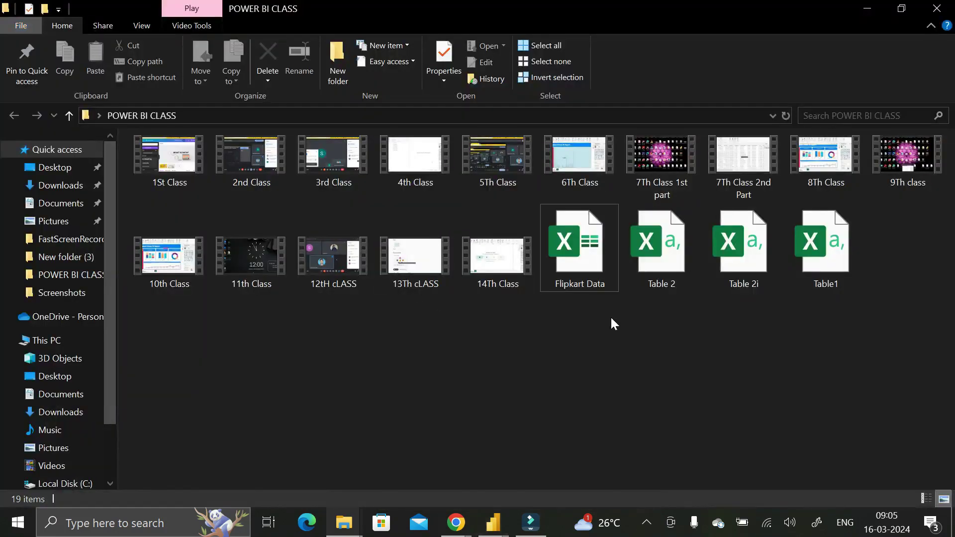
Step: Select Flipkart Data in the folder and bring Power Query Editor to the front
left_click(577, 256)
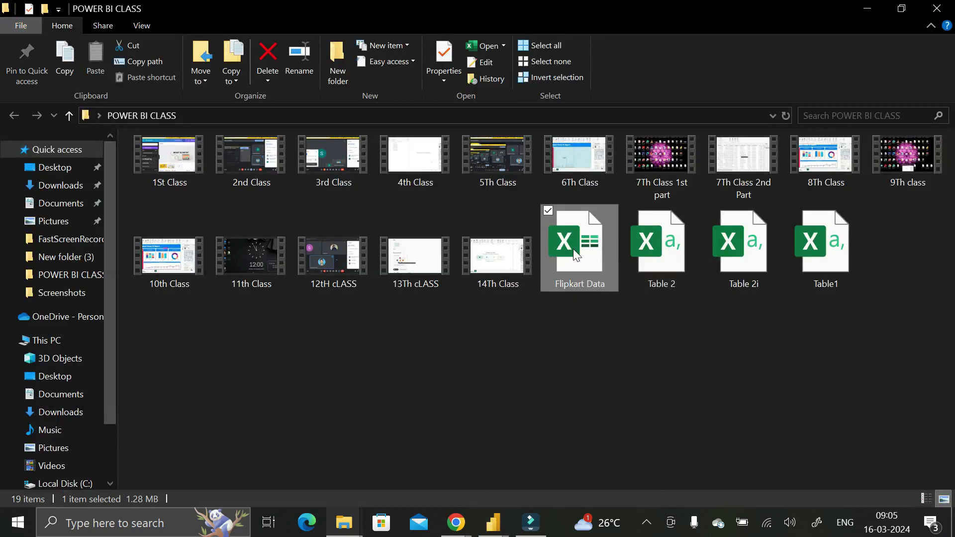
left_click(493, 522)
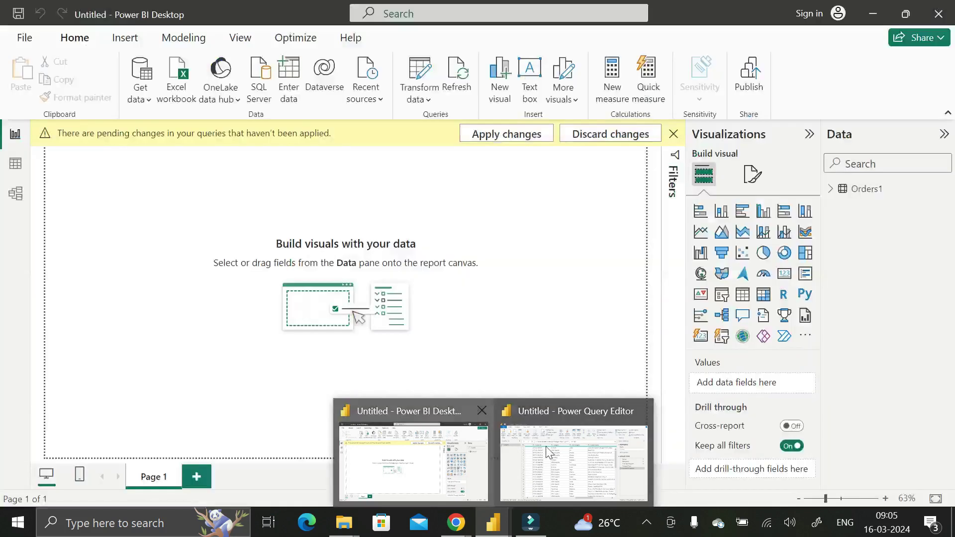
left_click(452, 458)
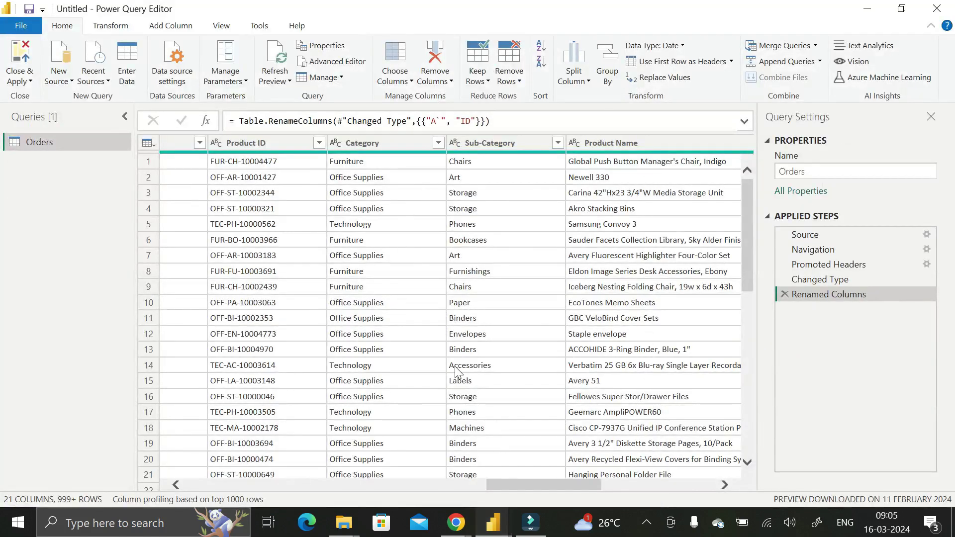
Step: Check the Google Meet call, minimize it, and pass through the folder back to Power Query Editor
mouse_move(455, 523)
left_click(349, 437)
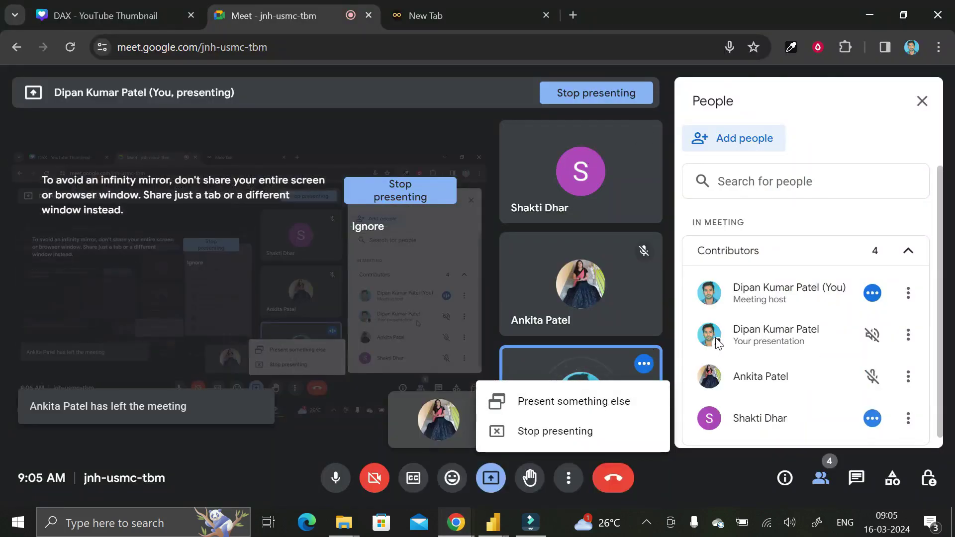
left_click(870, 16)
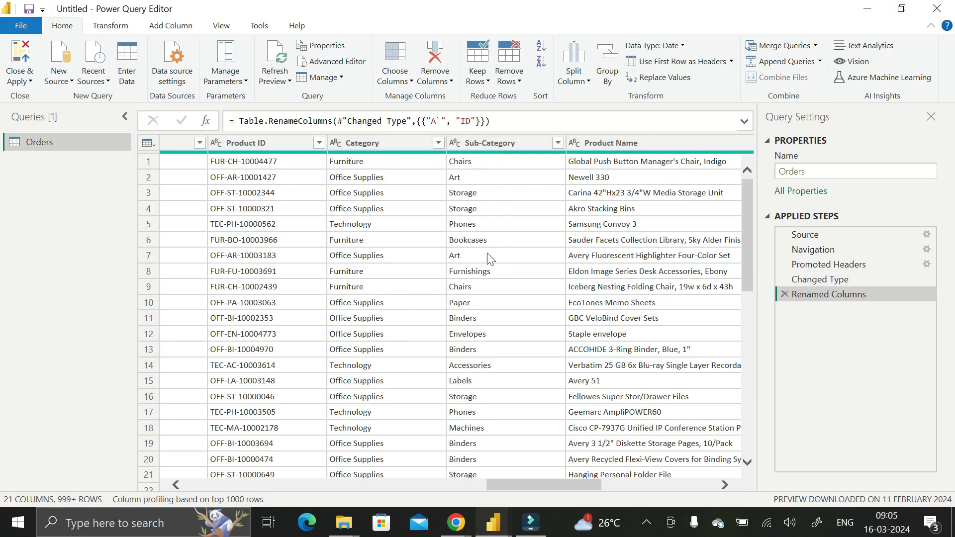
mouse_move(344, 523)
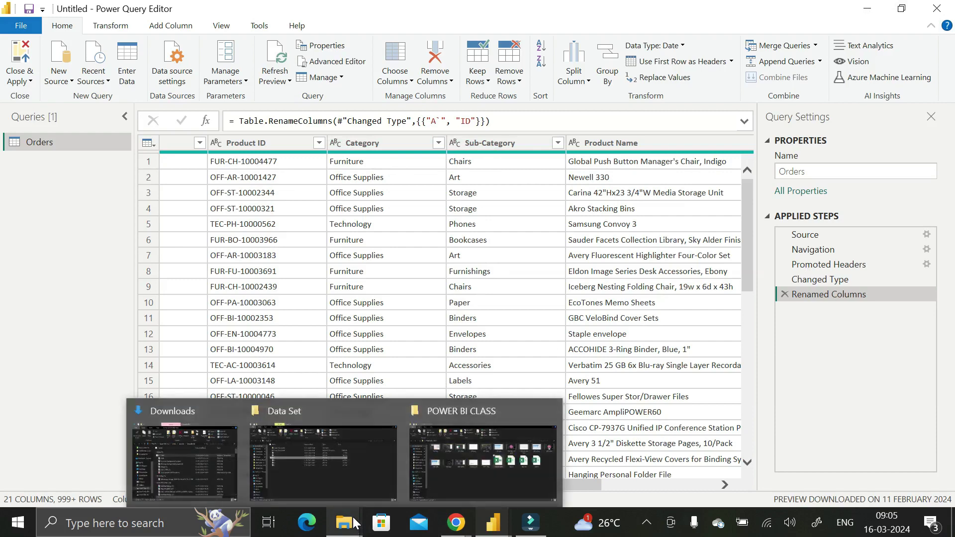
left_click(483, 460)
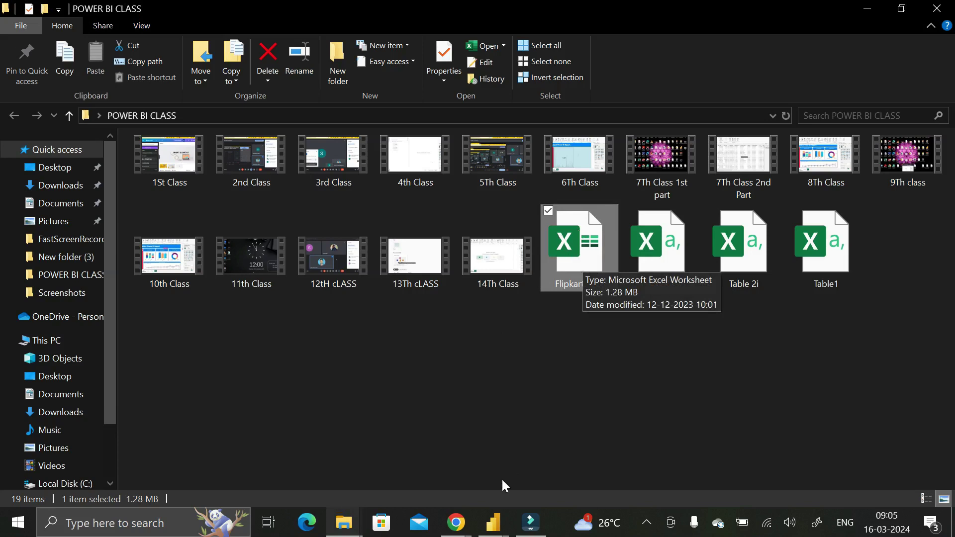
mouse_move(492, 522)
left_click(538, 470)
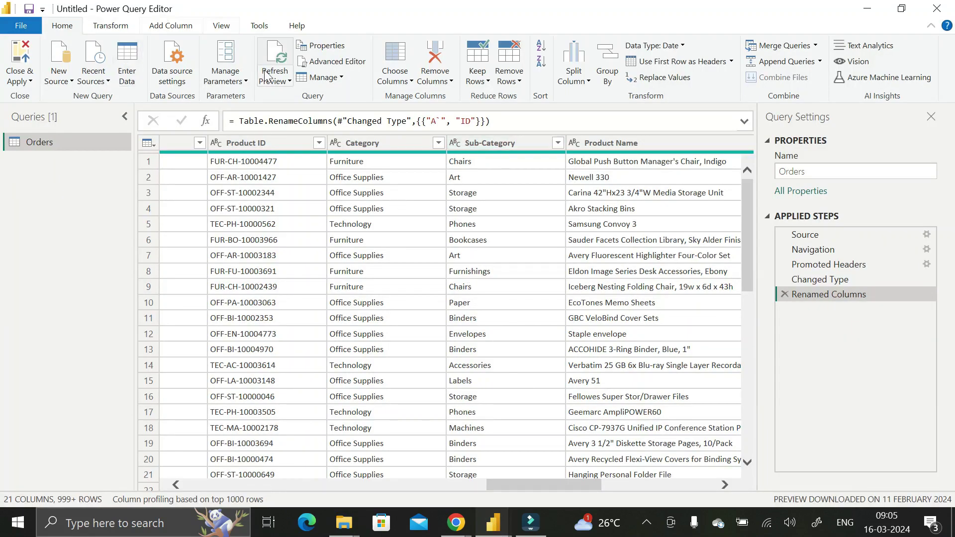
left_click(289, 82)
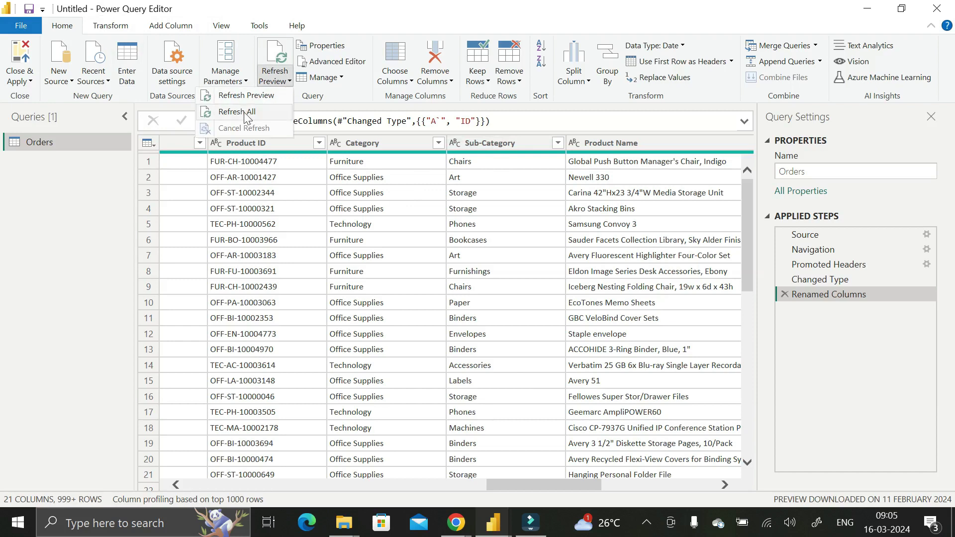
left_click(256, 96)
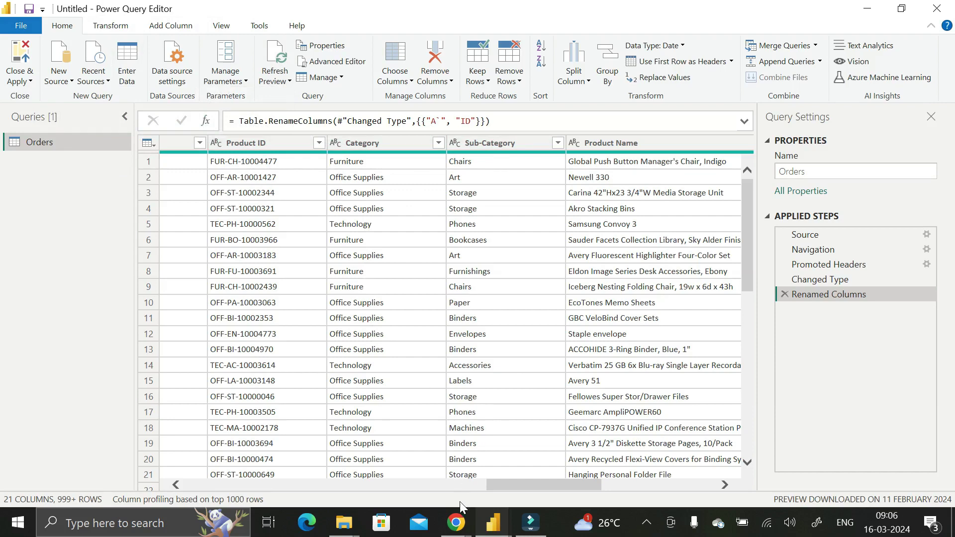
left_click(458, 475)
mouse_move(343, 524)
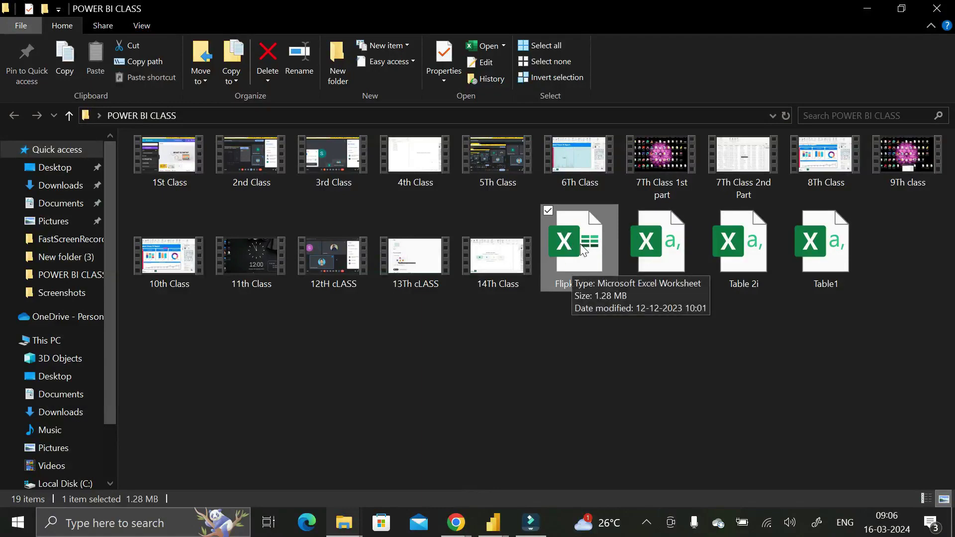
mouse_move(493, 523)
left_click(546, 459)
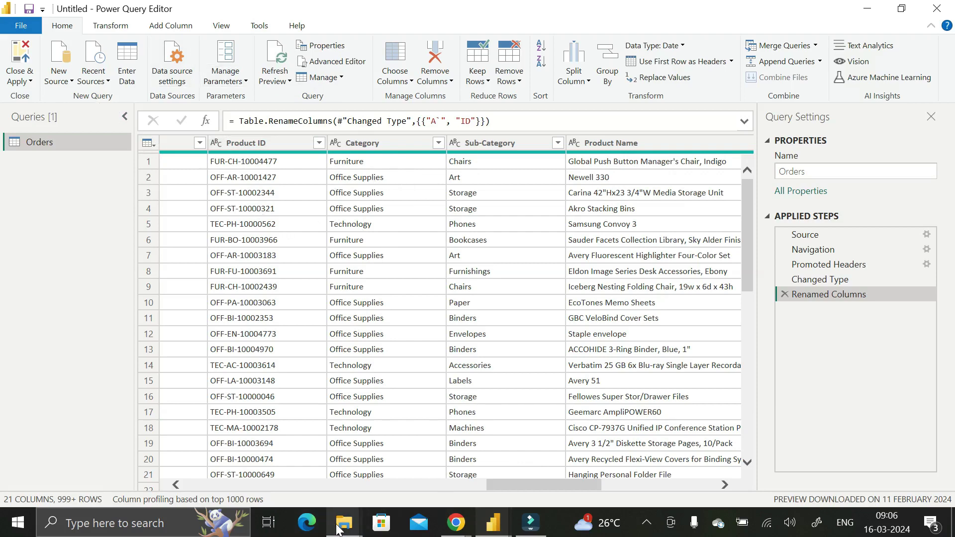
left_click(447, 479)
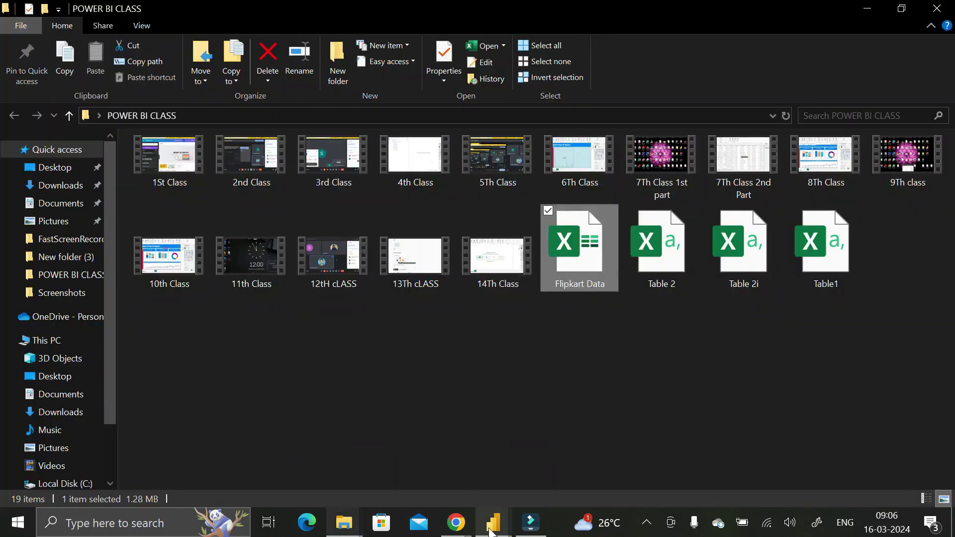
left_click(413, 450)
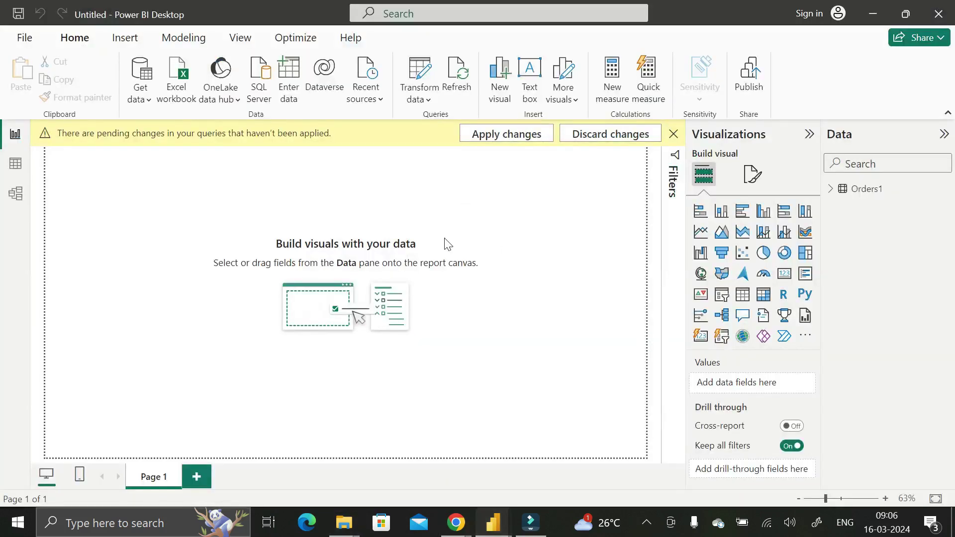
left_click(541, 456)
mouse_move(493, 524)
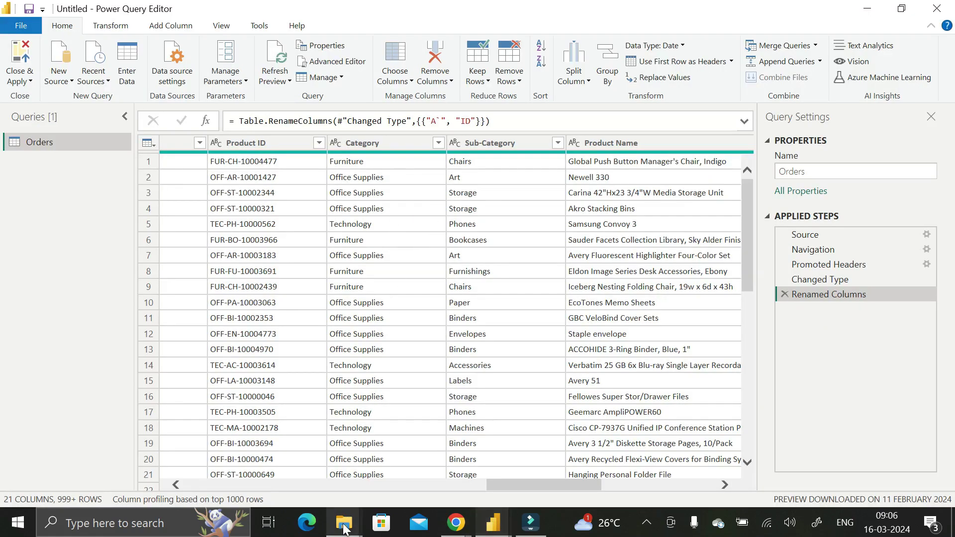
mouse_move(344, 523)
left_click(460, 474)
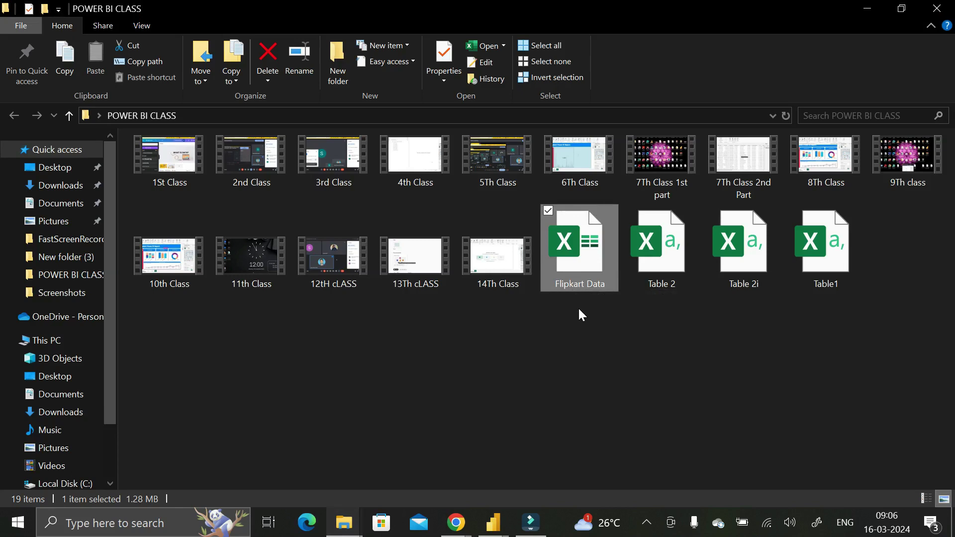
left_click(585, 309)
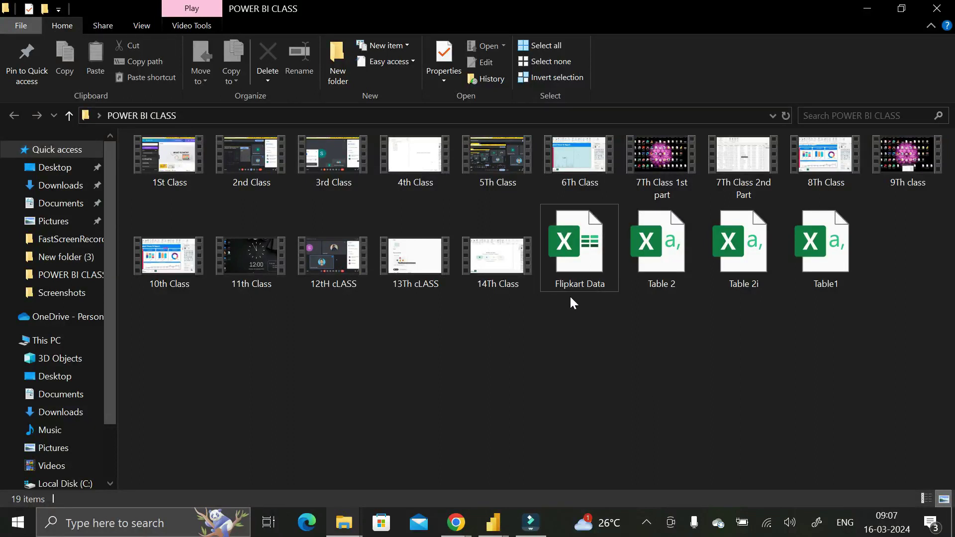
left_click(575, 279)
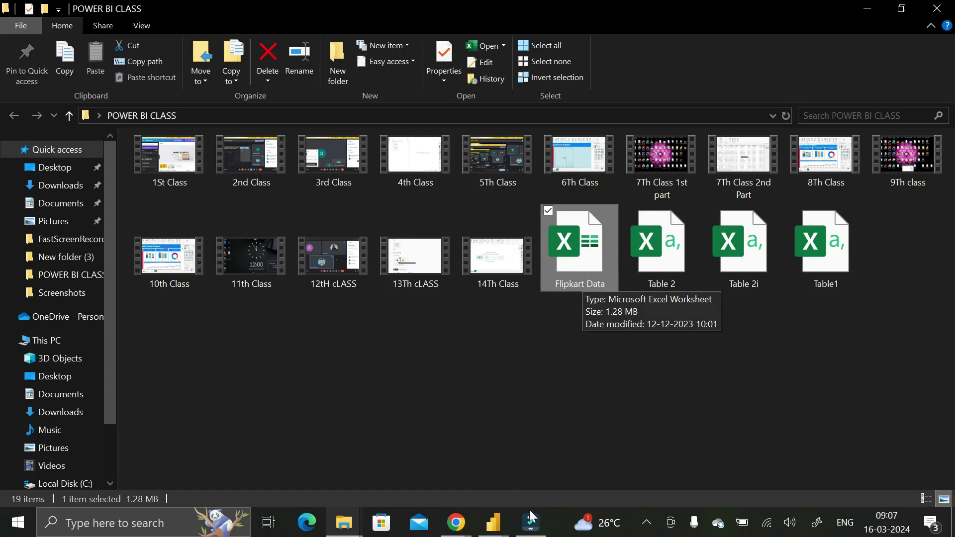
mouse_move(492, 523)
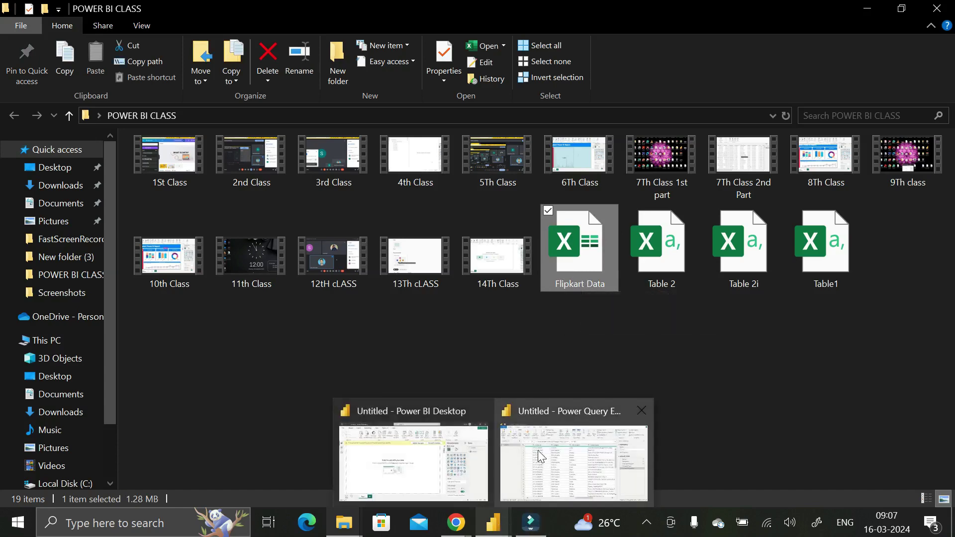
left_click(538, 450)
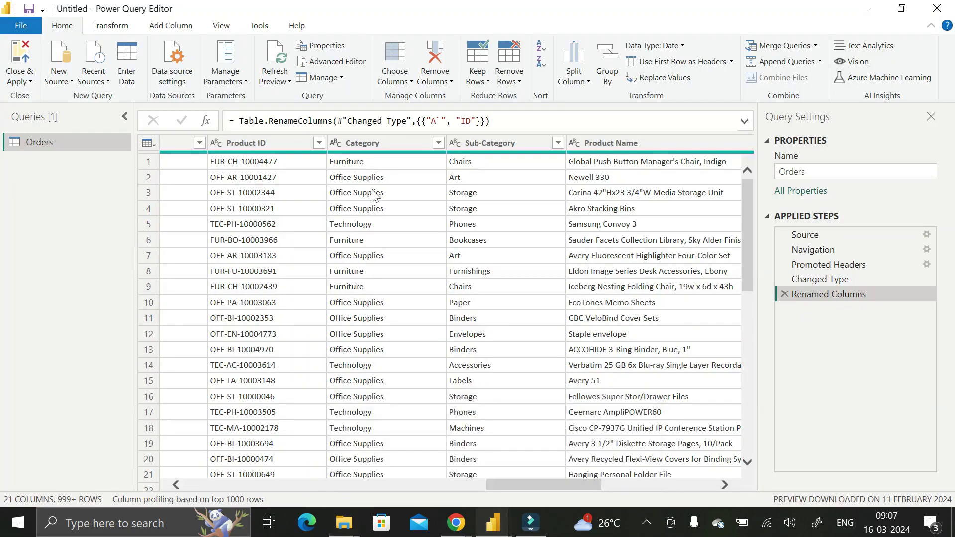
left_click(381, 146)
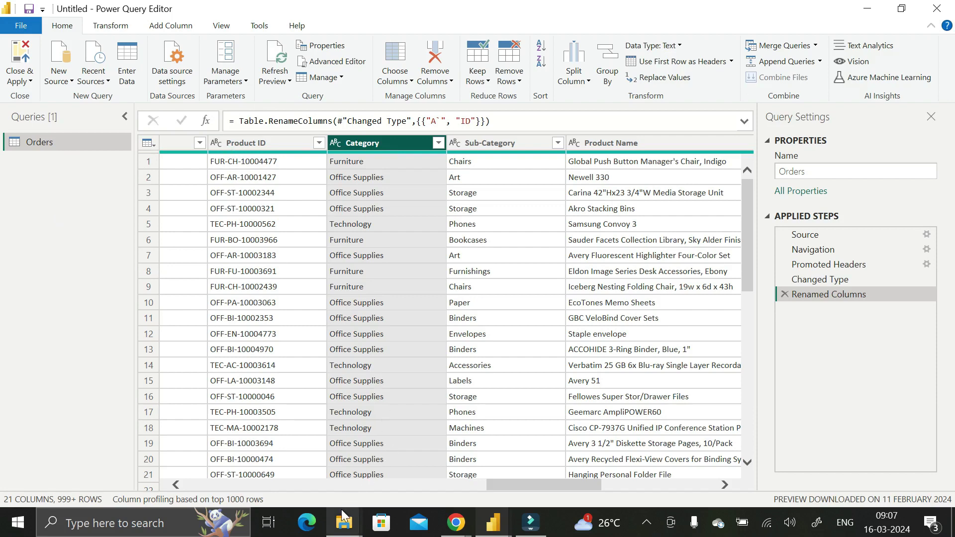
mouse_move(343, 524)
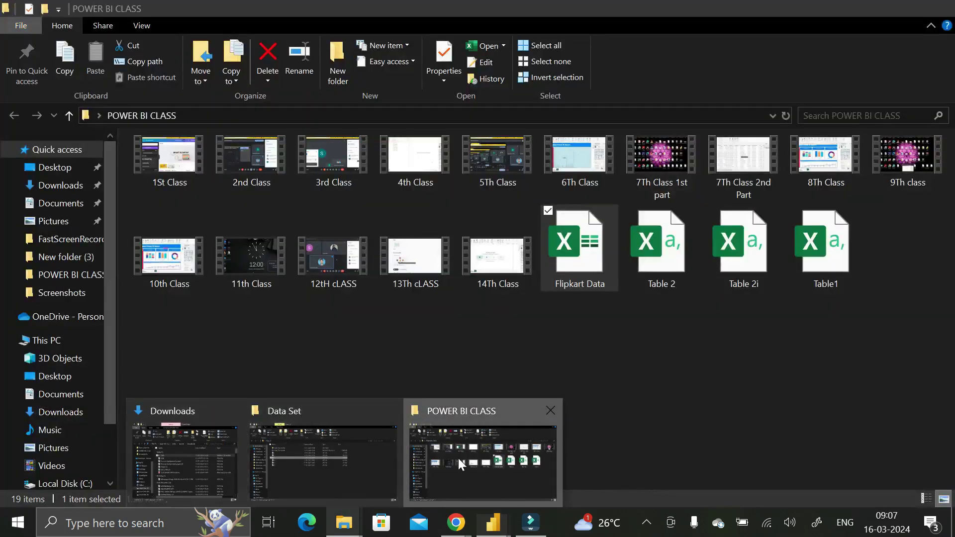
left_click(458, 459)
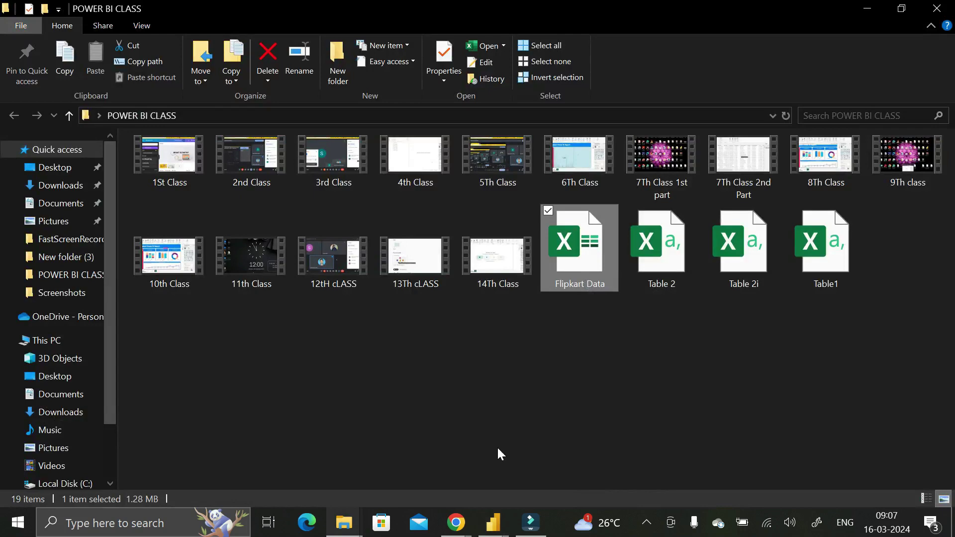
mouse_move(344, 523)
left_click(539, 458)
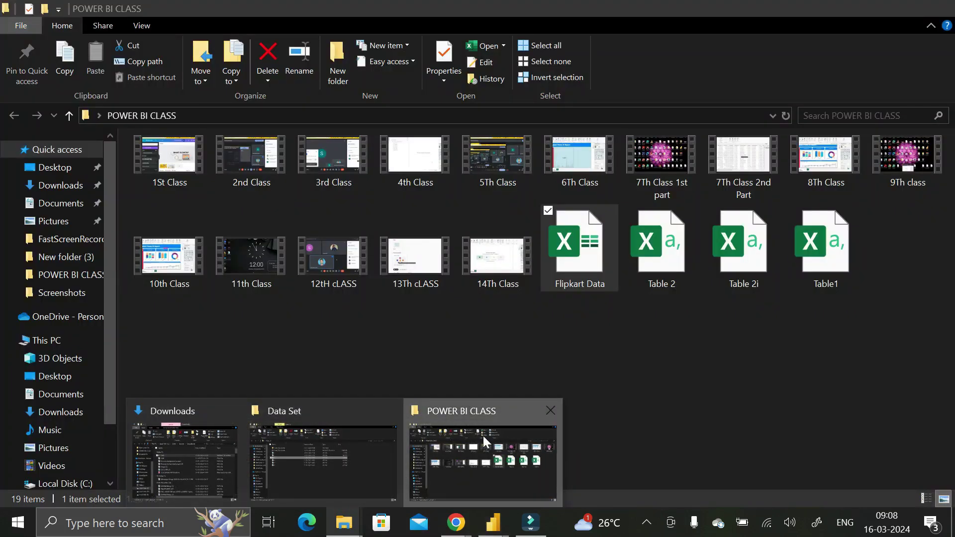
left_click(483, 434)
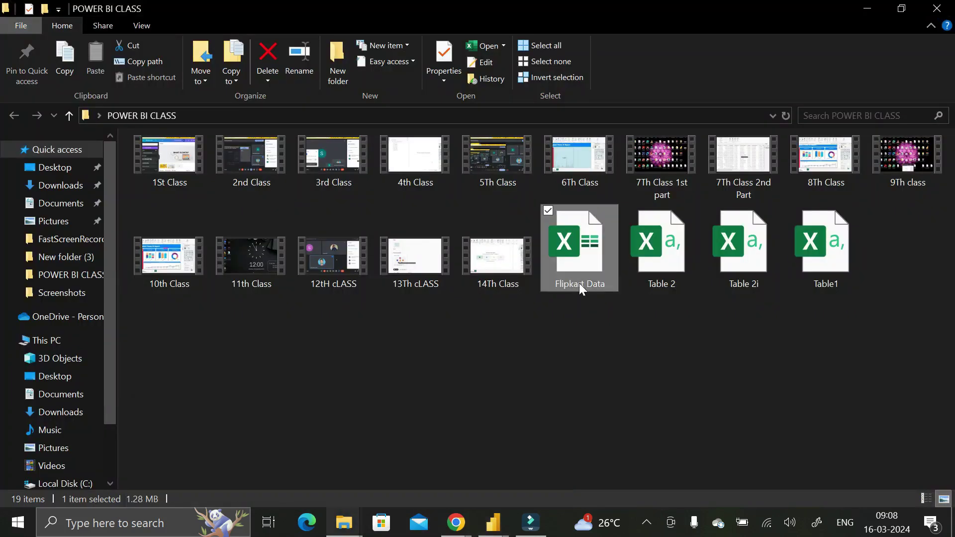
mouse_move(493, 523)
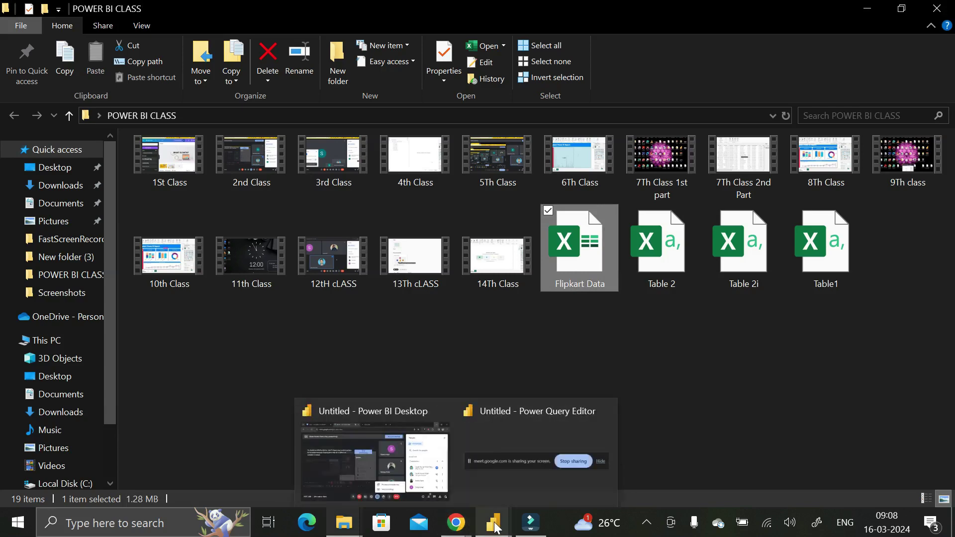
left_click(567, 455)
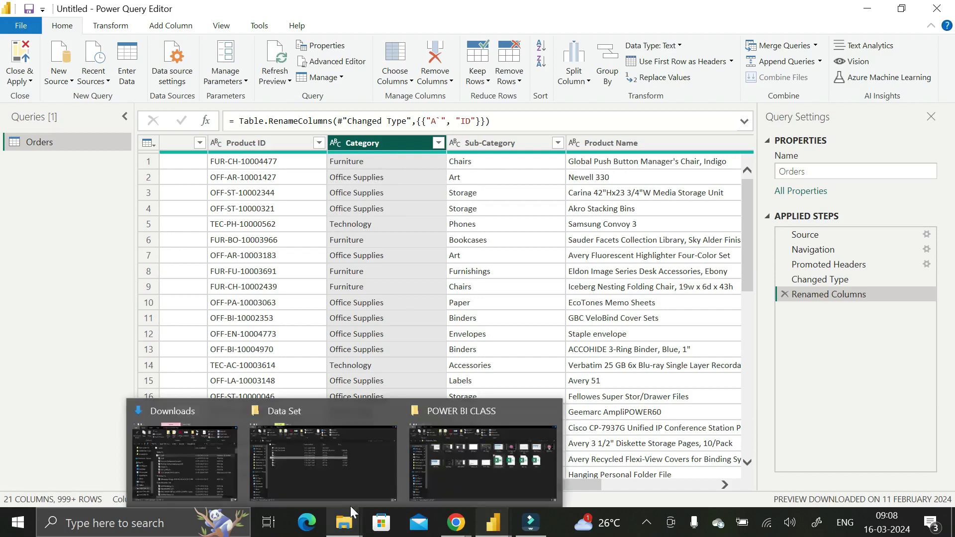
Step: Switch back and forth between the POWER BI CLASS folder and the Power BI Desktop report
left_click(480, 447)
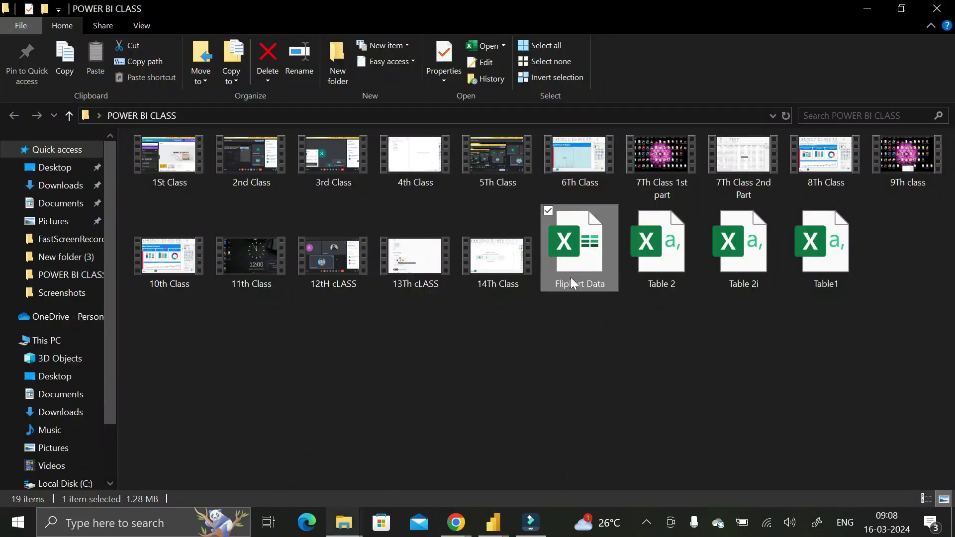
left_click(493, 522)
left_click(425, 466)
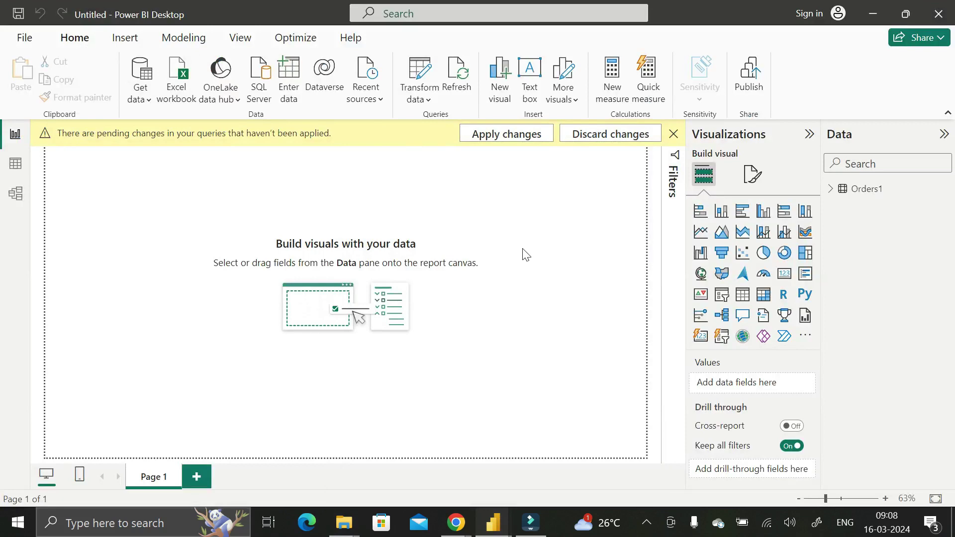
mouse_move(343, 522)
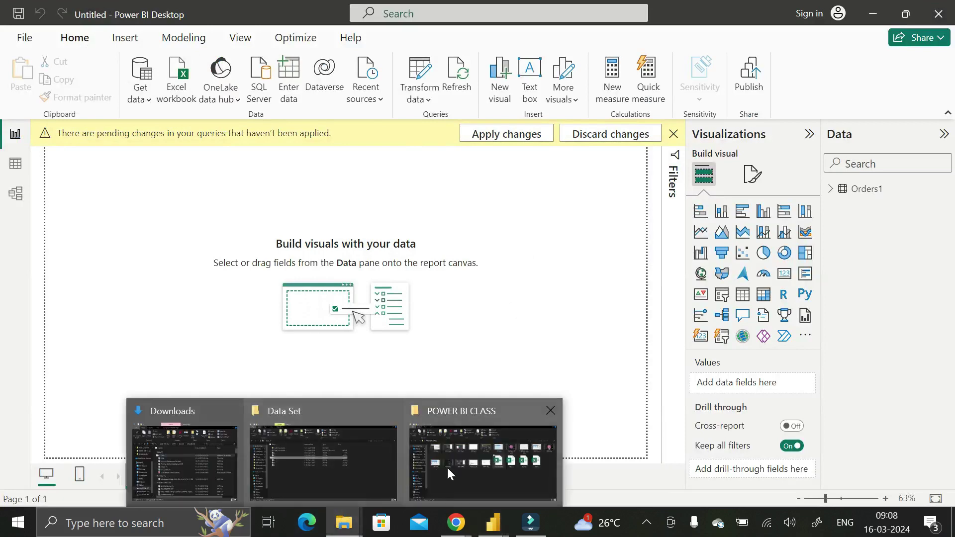
left_click(451, 470)
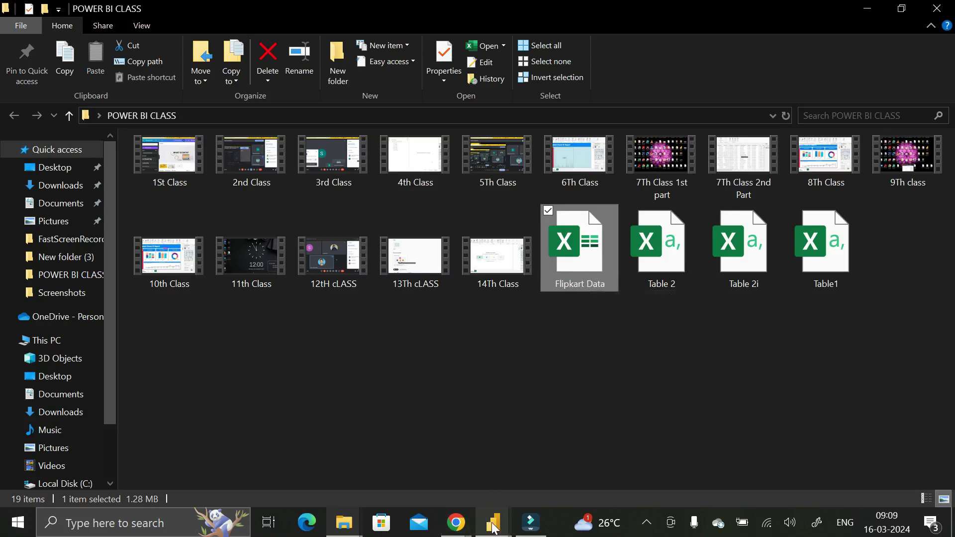
mouse_move(492, 524)
left_click(458, 477)
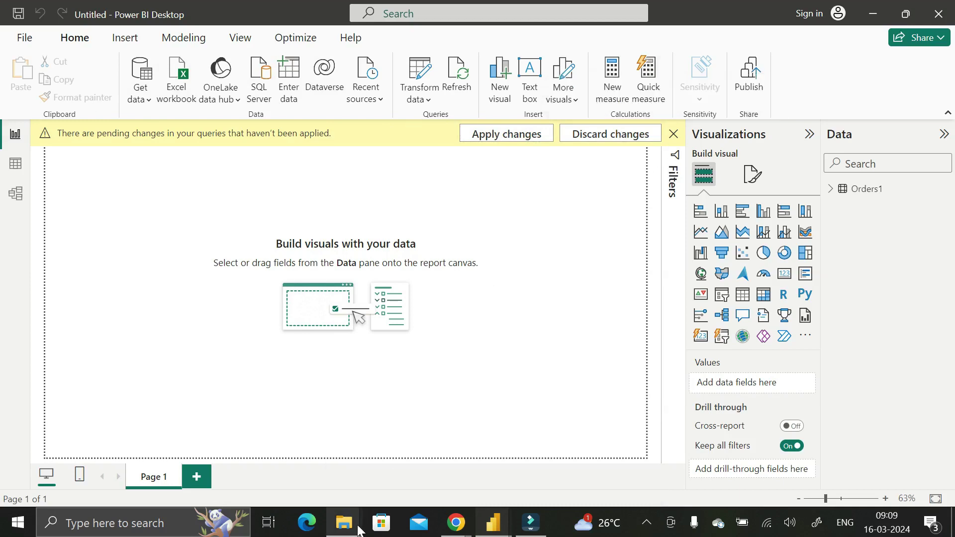
left_click(482, 441)
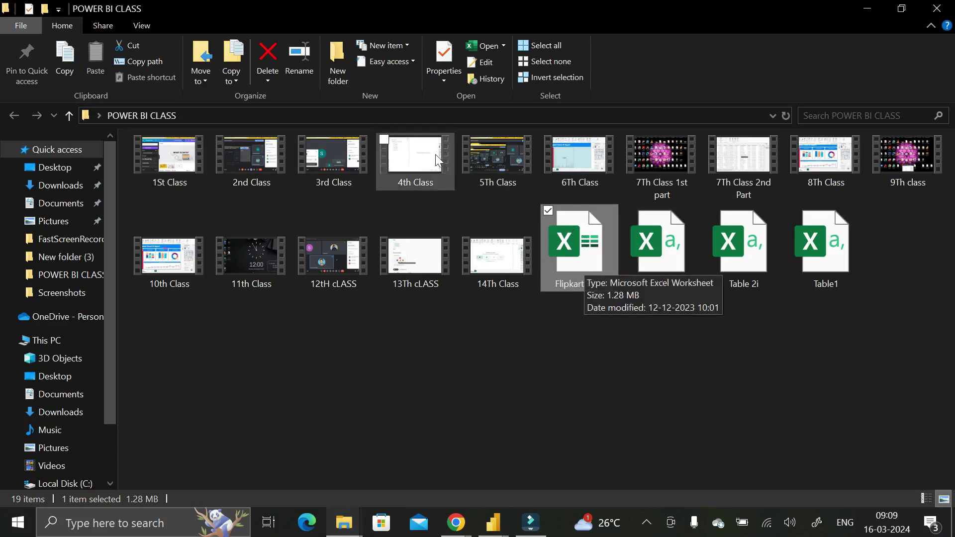
Step: Select the POWER BI CLASS folder's full address-bar path, then return to Power Query Editor
left_click(390, 115)
left_click_drag(390, 115, 93, 117)
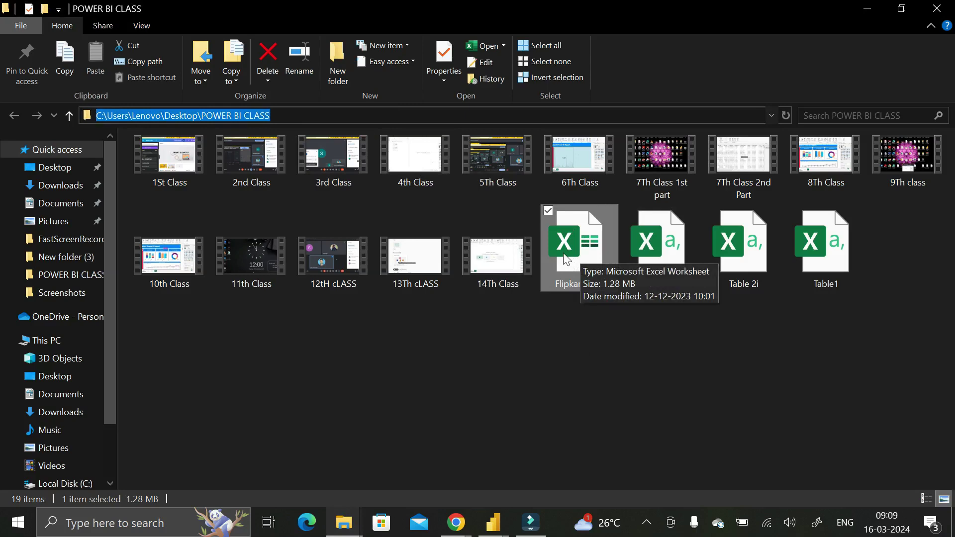
left_click(533, 403)
mouse_move(493, 522)
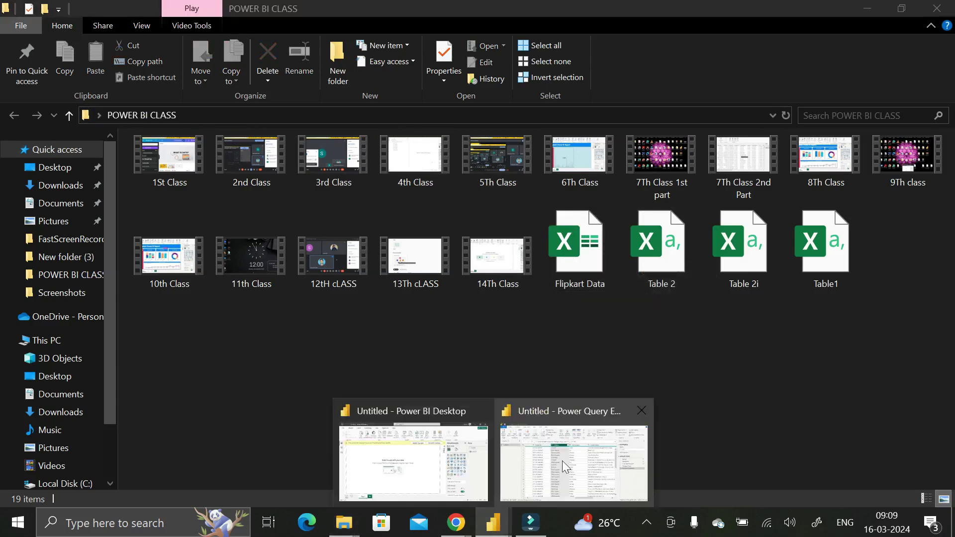
left_click(562, 460)
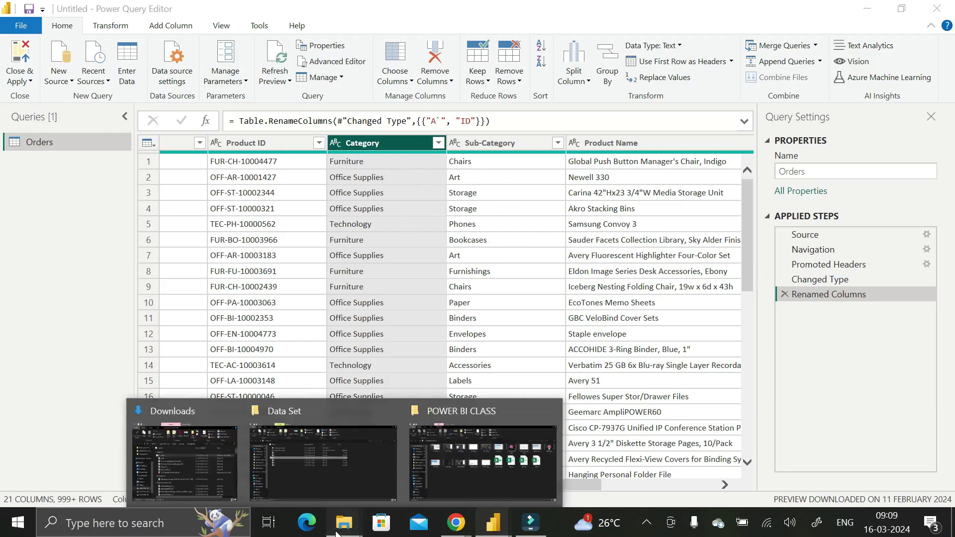
mouse_move(492, 523)
left_click(492, 442)
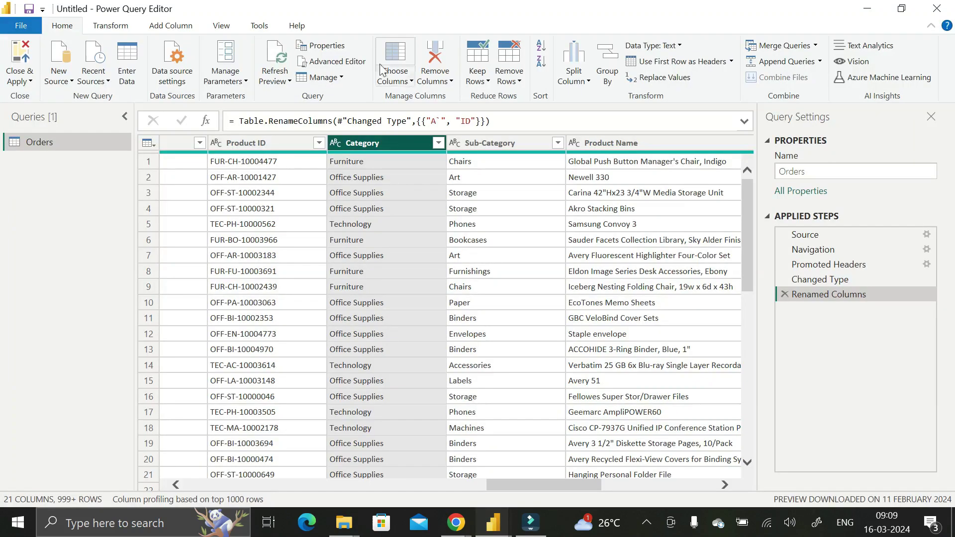
mouse_move(343, 523)
left_click(547, 452)
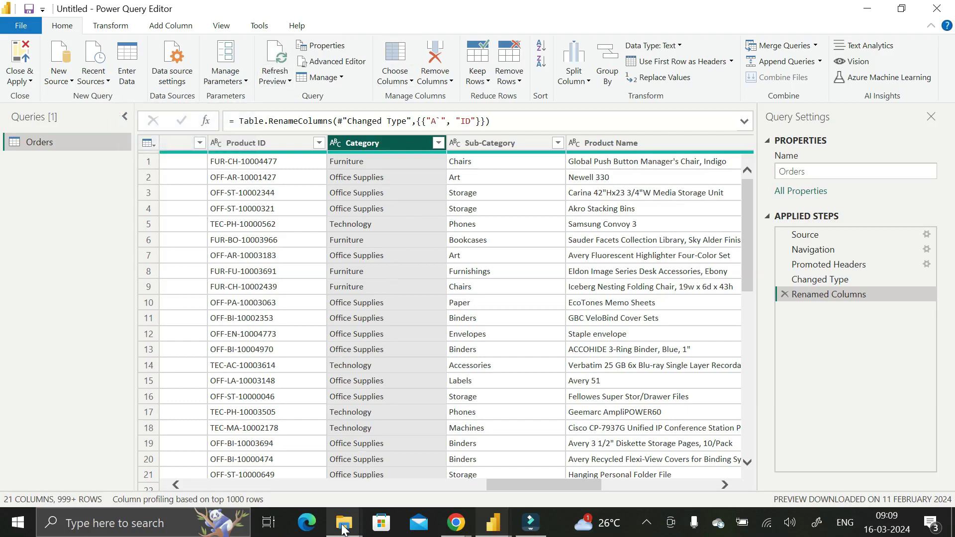
left_click(454, 461)
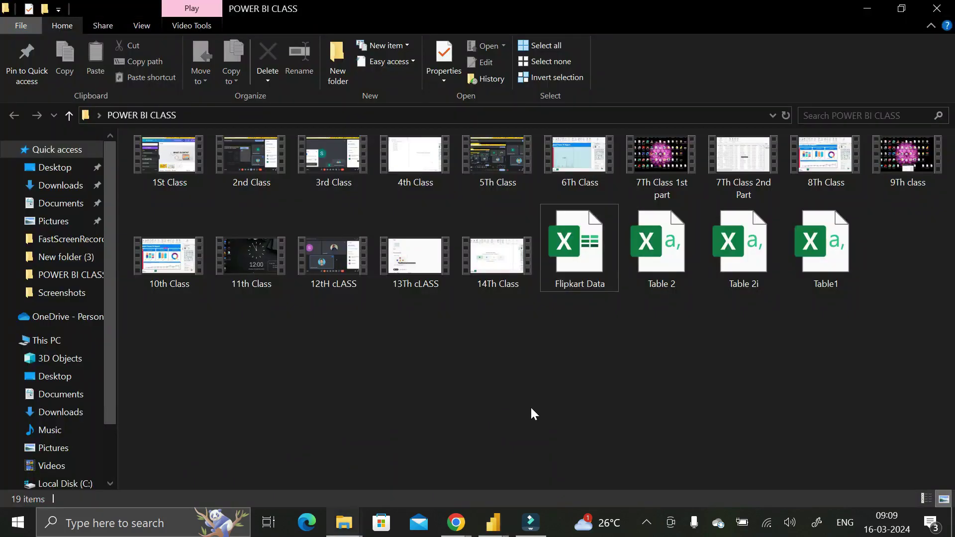
left_click(493, 523)
left_click(558, 460)
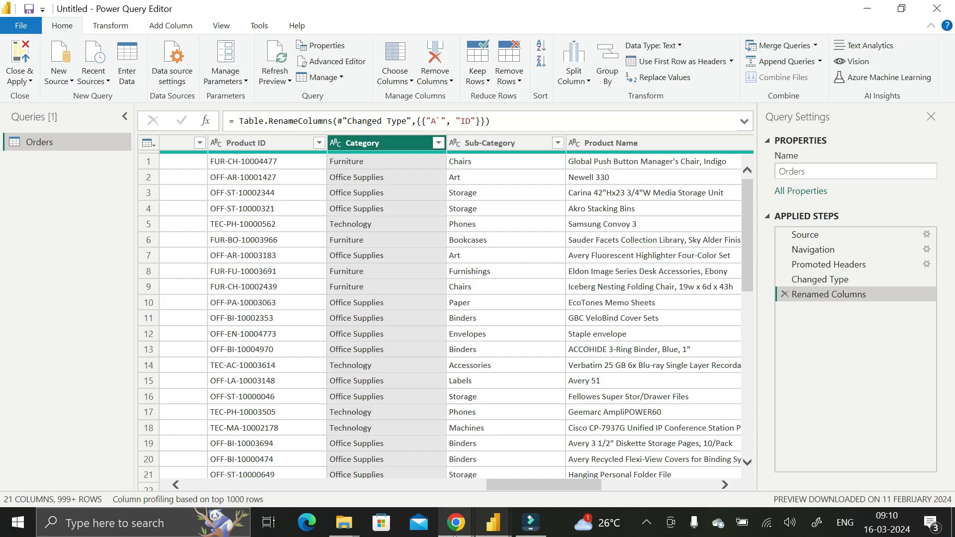
left_click(389, 452)
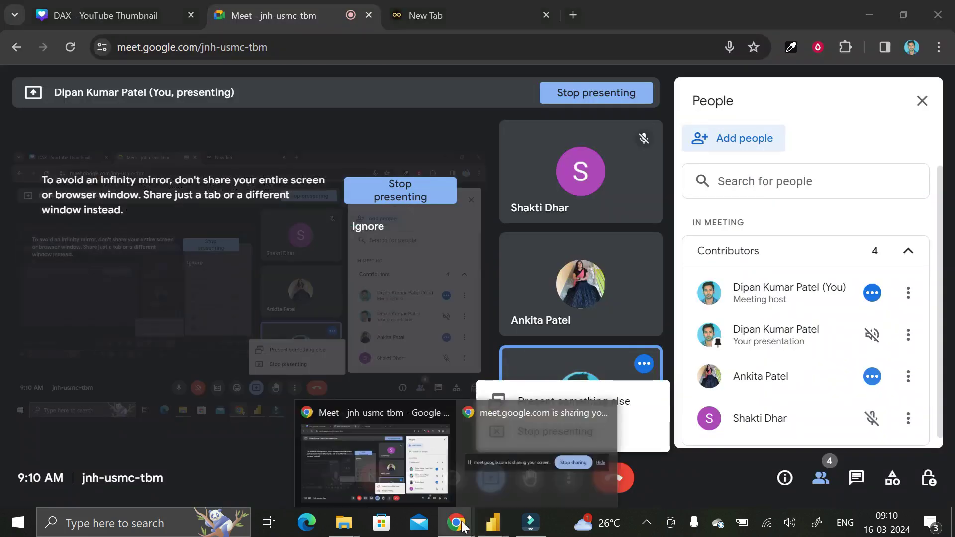
left_click(494, 522)
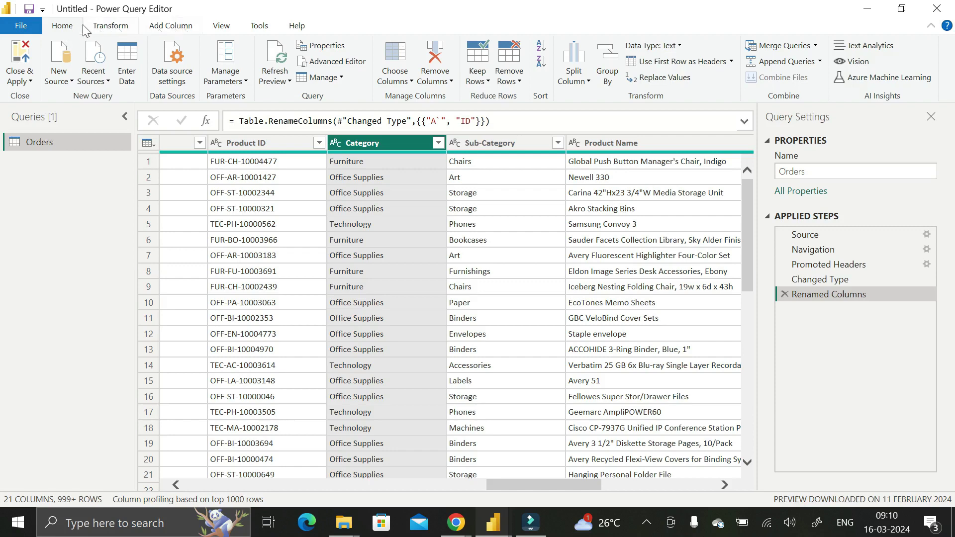
Step: Browse the Transform and Add Column ribbons, then scroll the Orders grid right and back left
left_click(117, 29)
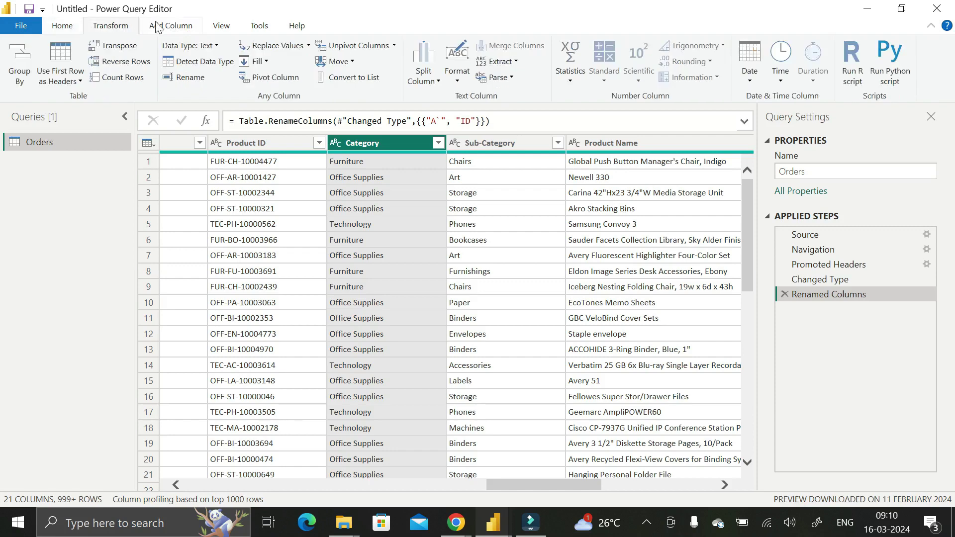
left_click(162, 27)
left_click(124, 28)
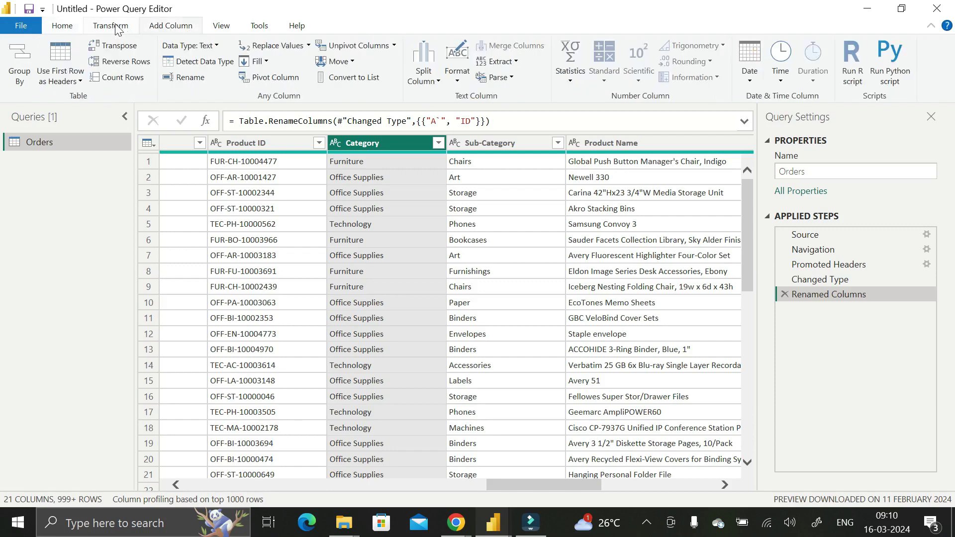
left_click(174, 27)
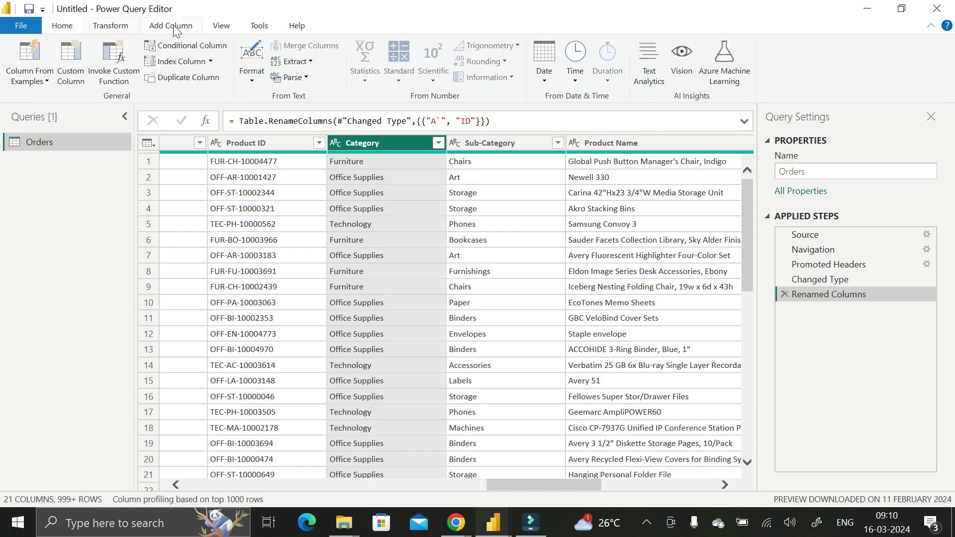
left_click(114, 30)
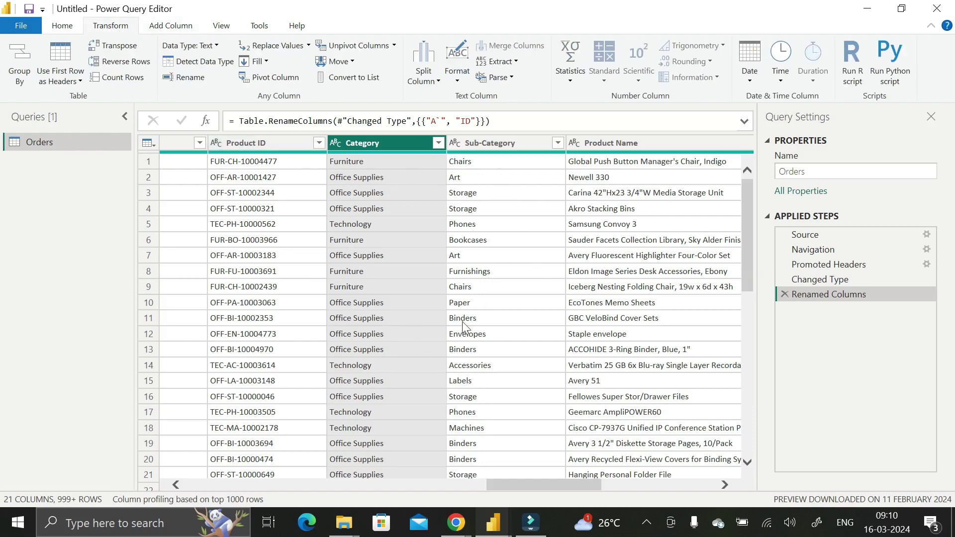
mouse_move(536, 490)
left_mouse_down()
mouse_move(250, 488)
mouse_move(698, 492)
left_mouse_up()
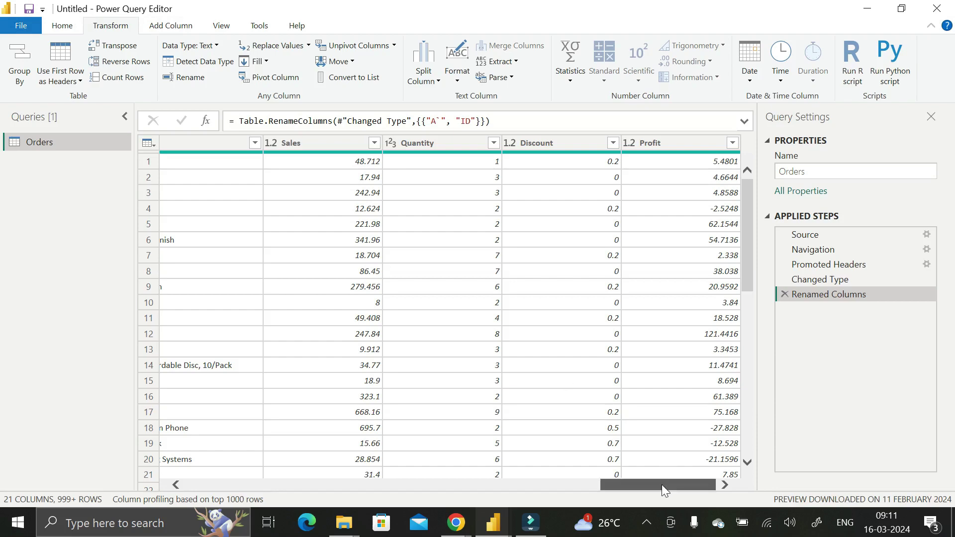
left_click_drag(661, 485, 258, 498)
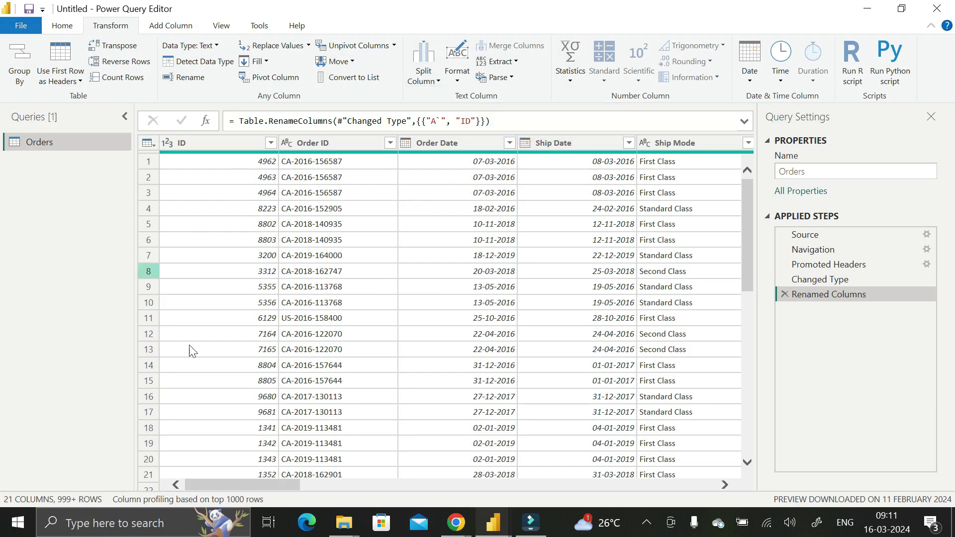
Step: Remove the ID column from the Orders query, leaving 20 columns
left_click(232, 144)
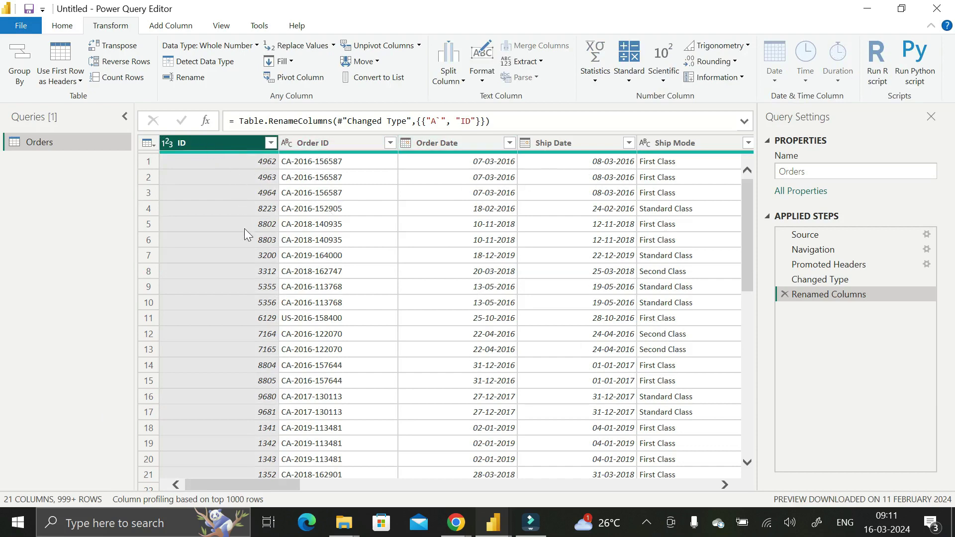
right_click(205, 145)
left_click(238, 166)
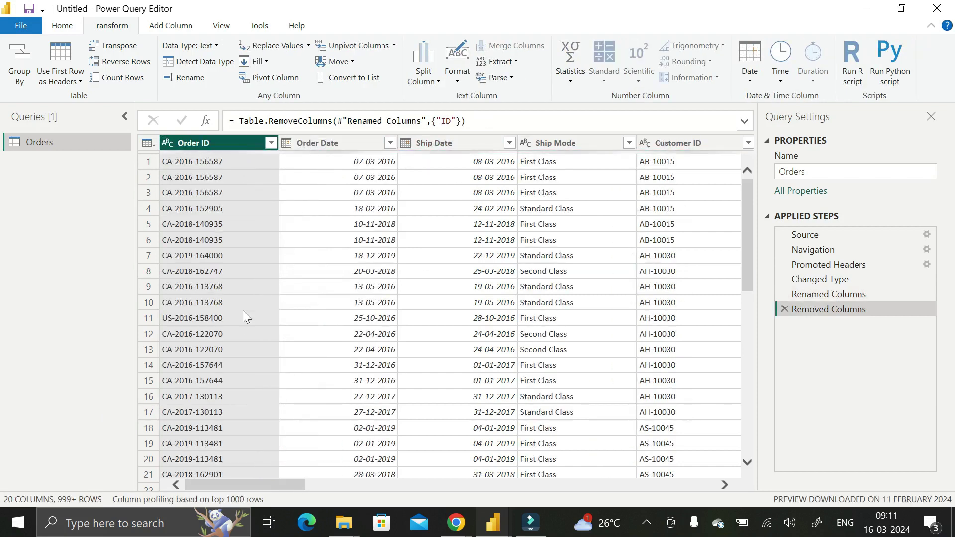
left_click_drag(286, 484, 697, 472)
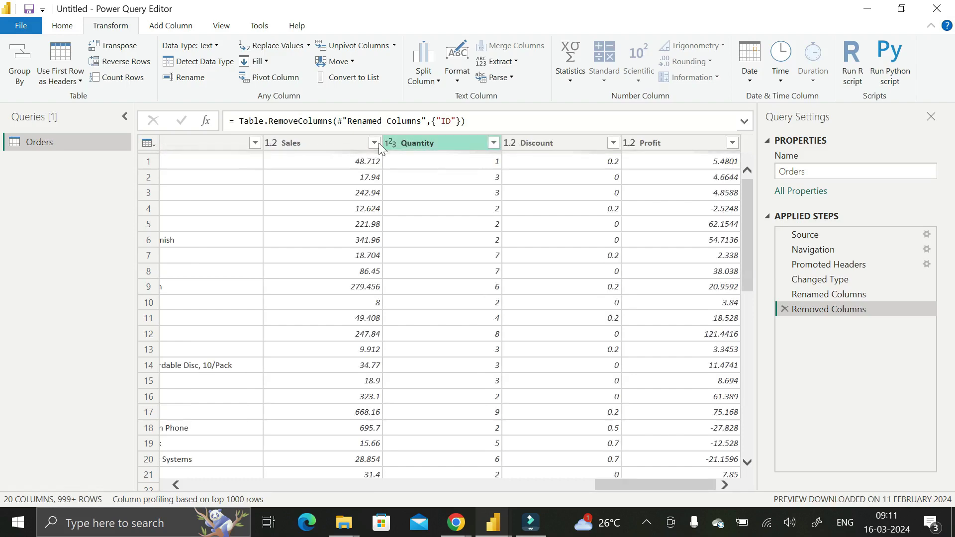
left_click_drag(647, 483, 511, 490)
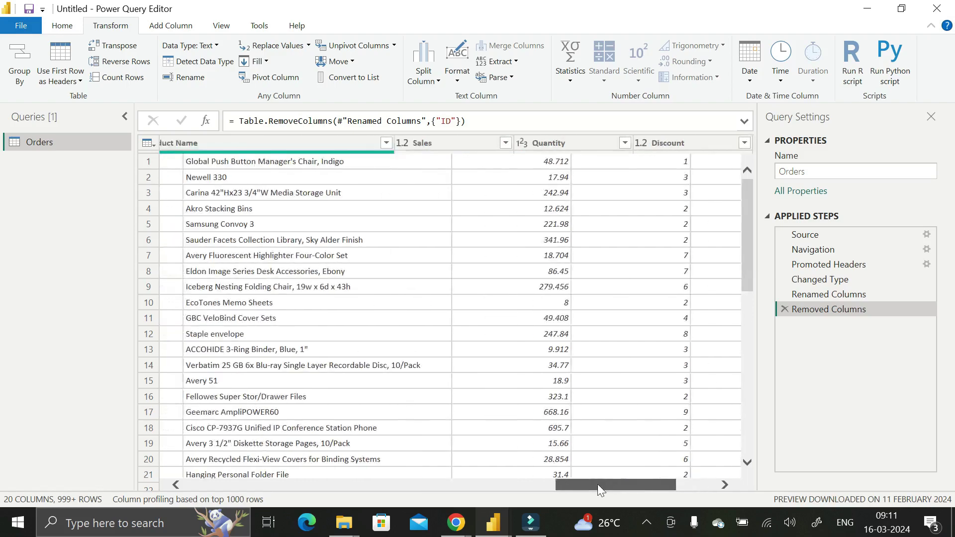
Step: Replace values in the Category column, entering Furniture as the value to find
left_click(571, 142)
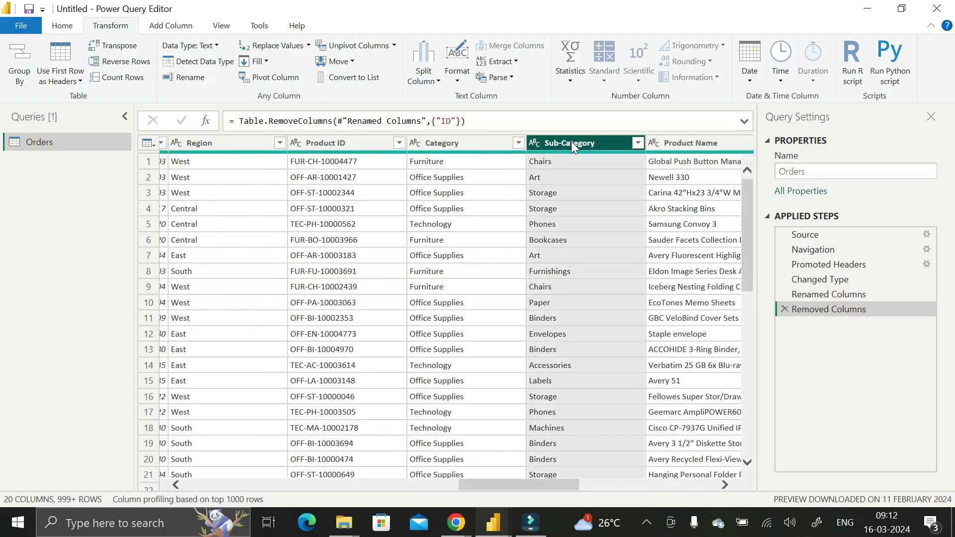
left_click(482, 137)
right_click(467, 140)
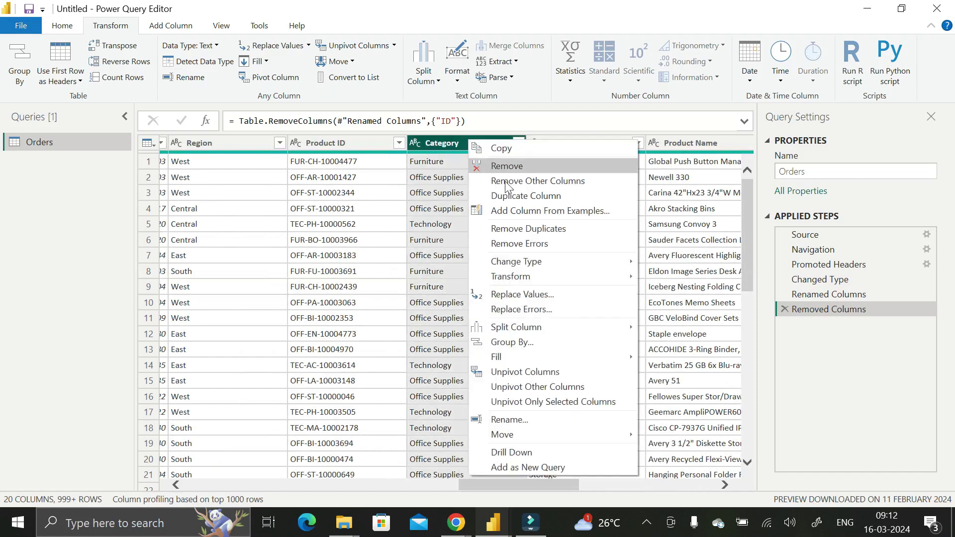
left_click(515, 298)
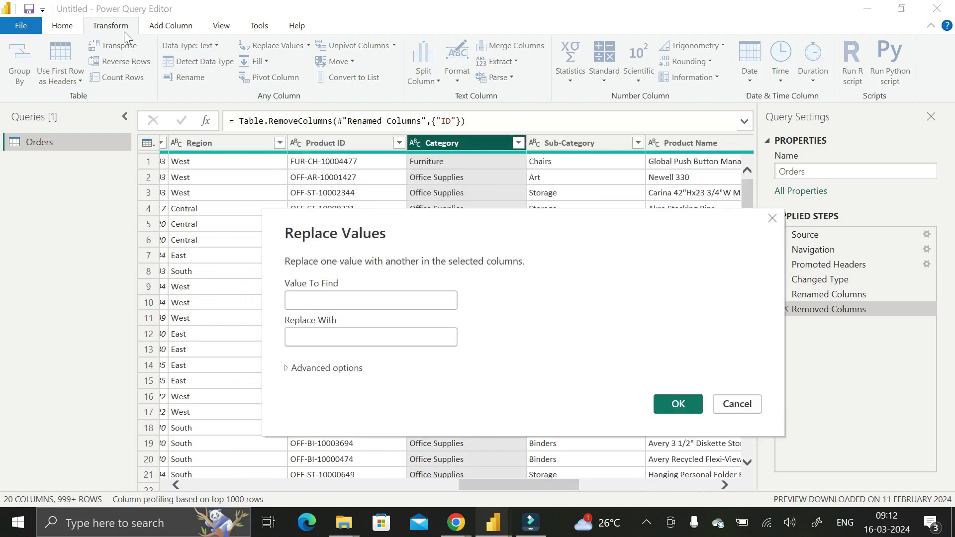
left_click(341, 298)
type("f")
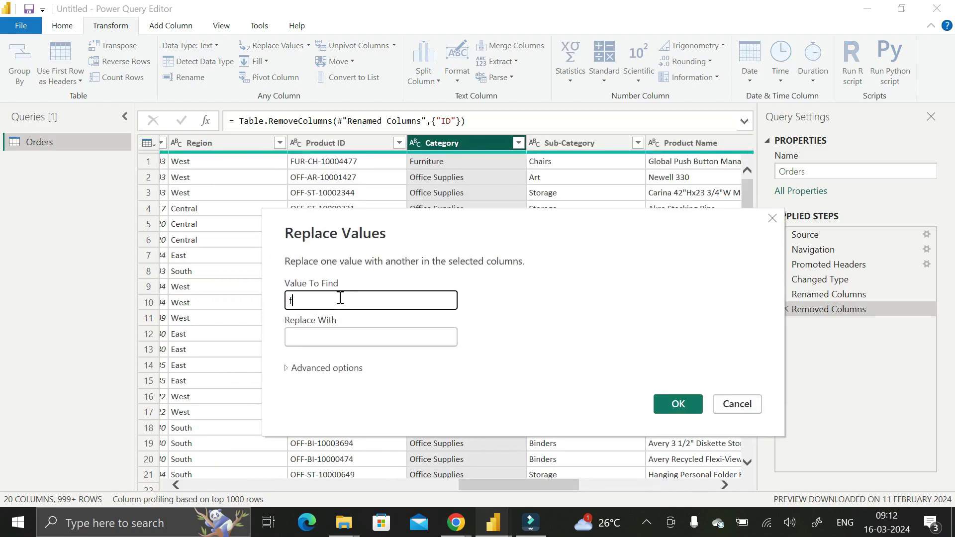
type("URNITURE")
key("BackSpace")
key("BackSpace")
key("BackSpace")
type("Fu")
type("re")
left_click_drag(343, 298, 281, 300)
key("ctrl+c")
Step: Set the replacement value to Furnitures and apply the replacement
left_click(342, 344)
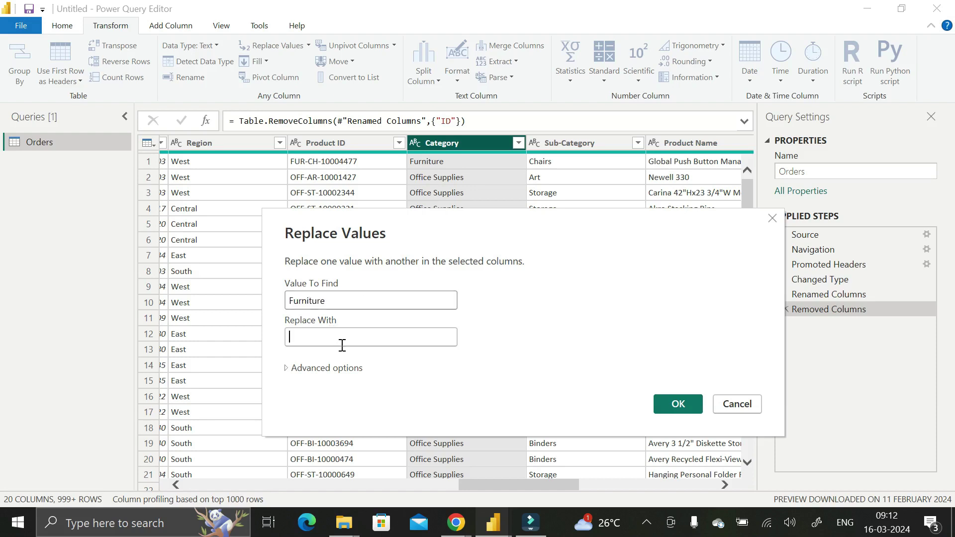
key("ctrl+v")
type("s")
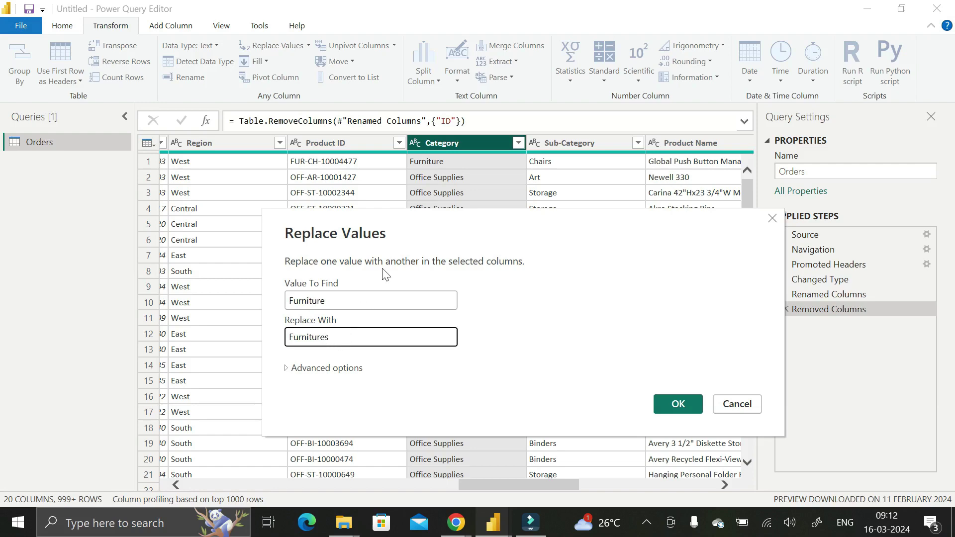
left_click(659, 404)
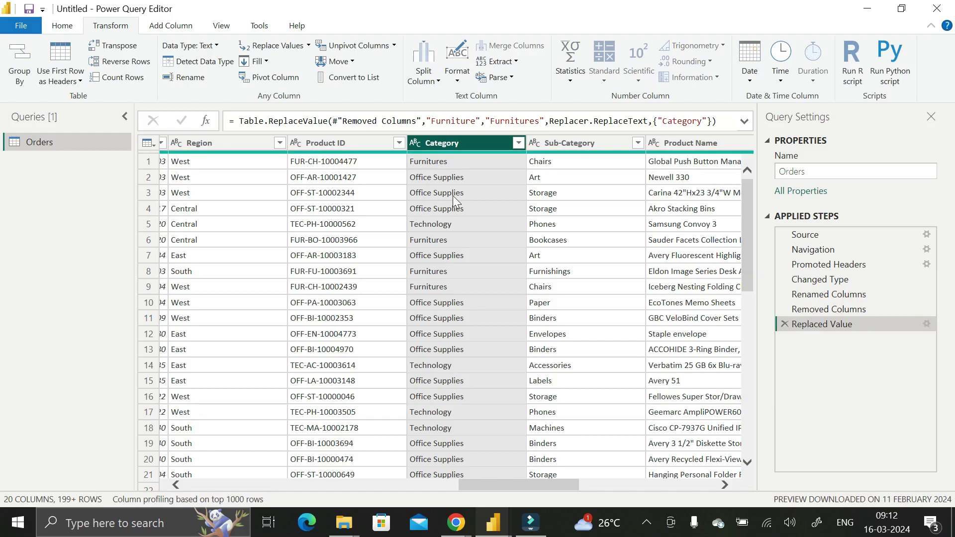
left_click(169, 26)
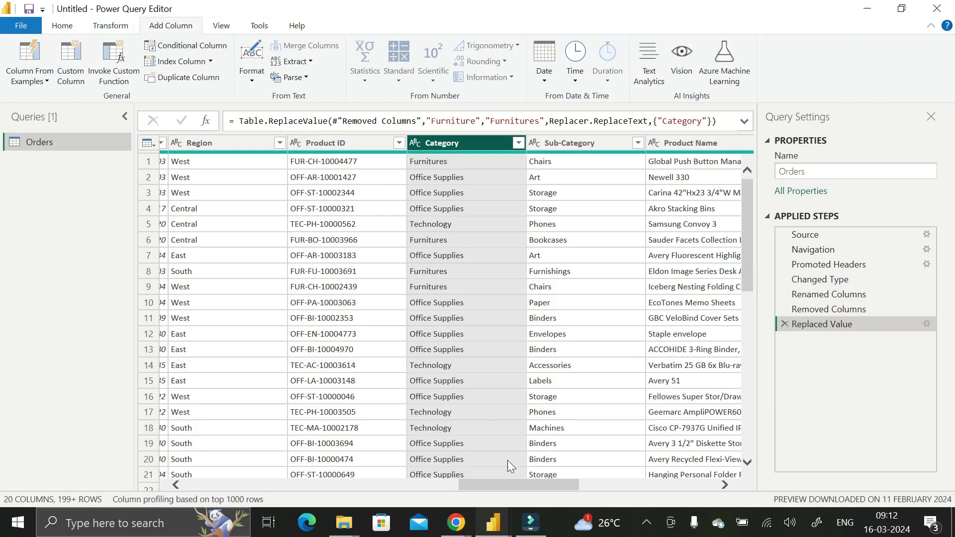
left_click_drag(521, 485, 213, 479)
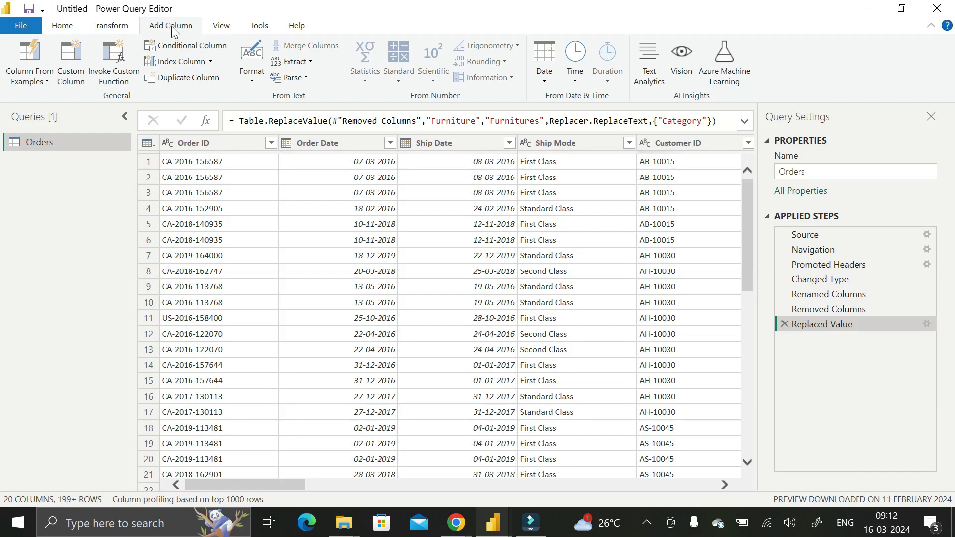
left_click(116, 30)
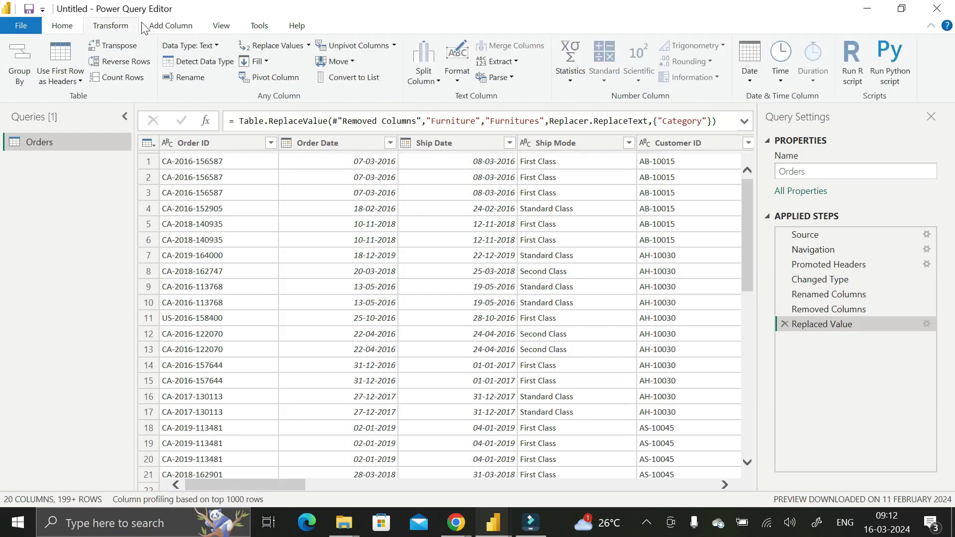
left_click(159, 28)
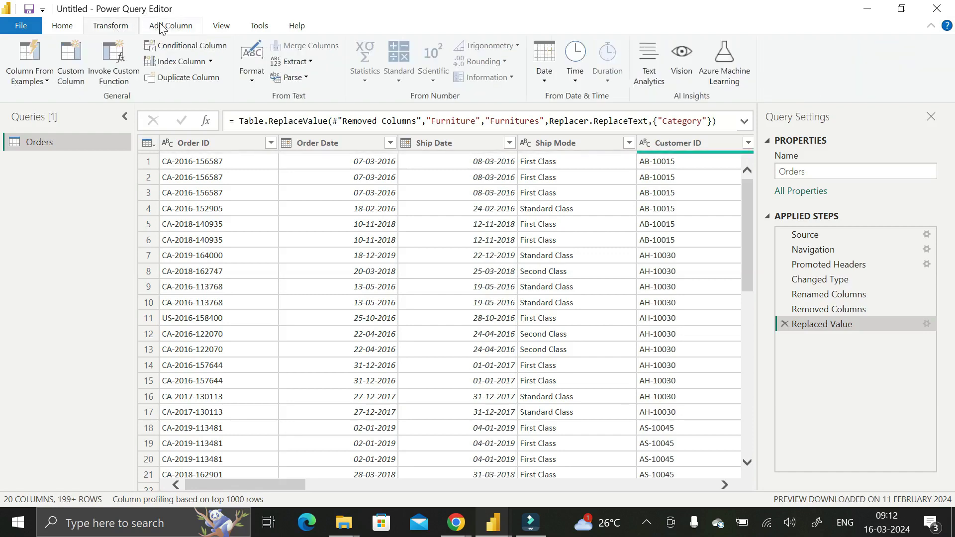
left_click(120, 29)
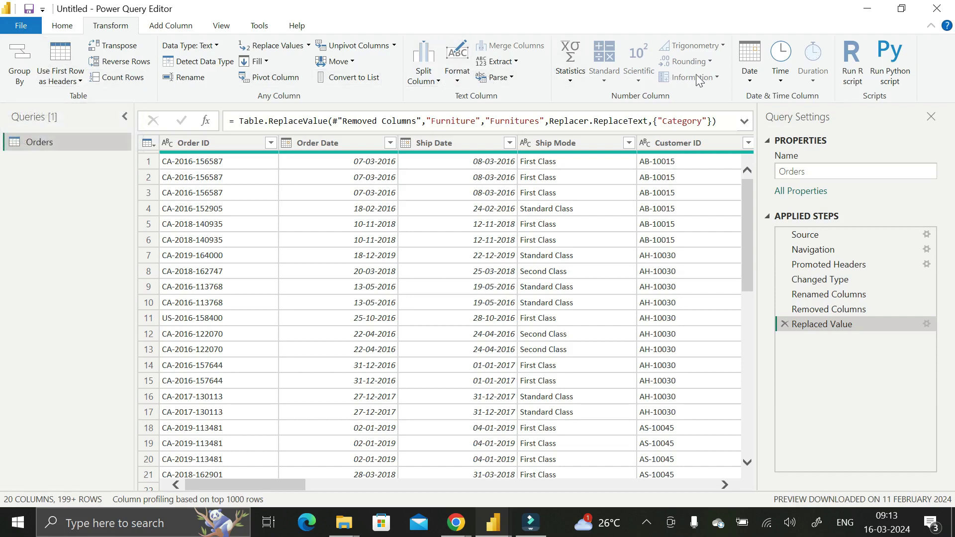
left_click(169, 30)
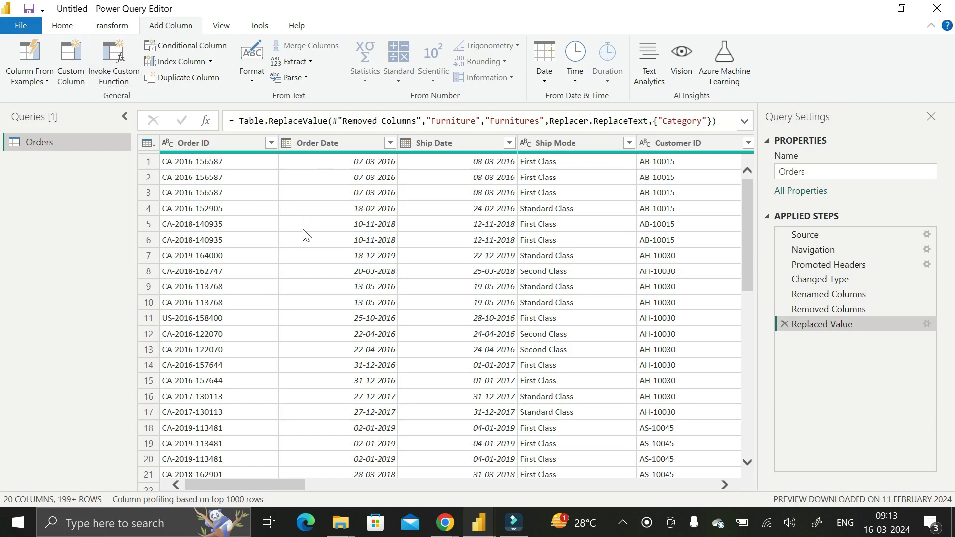
left_click(115, 27)
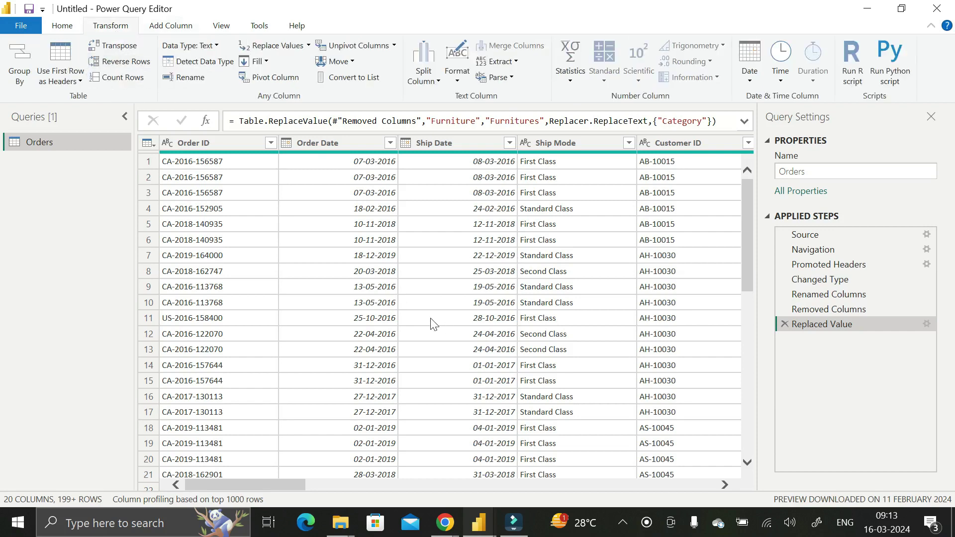
left_click(173, 28)
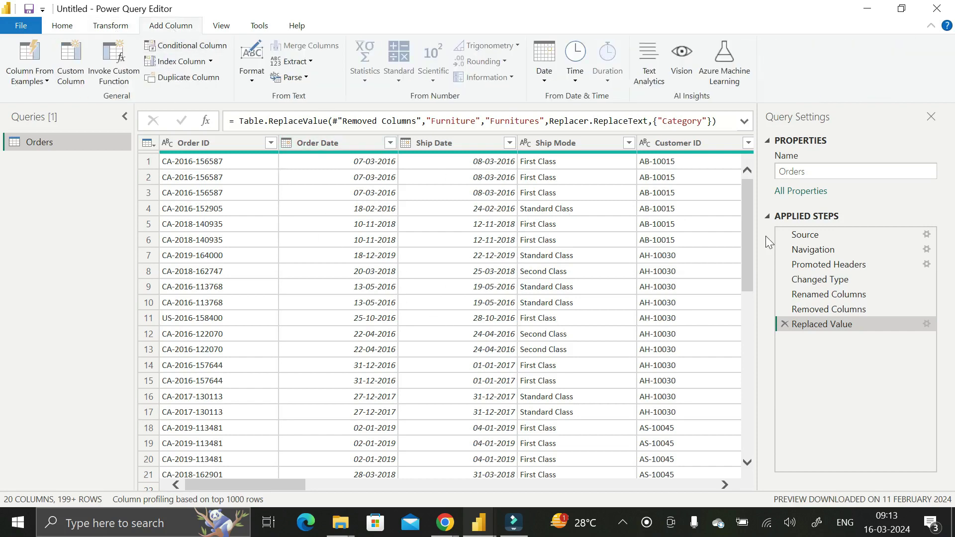
left_click(124, 28)
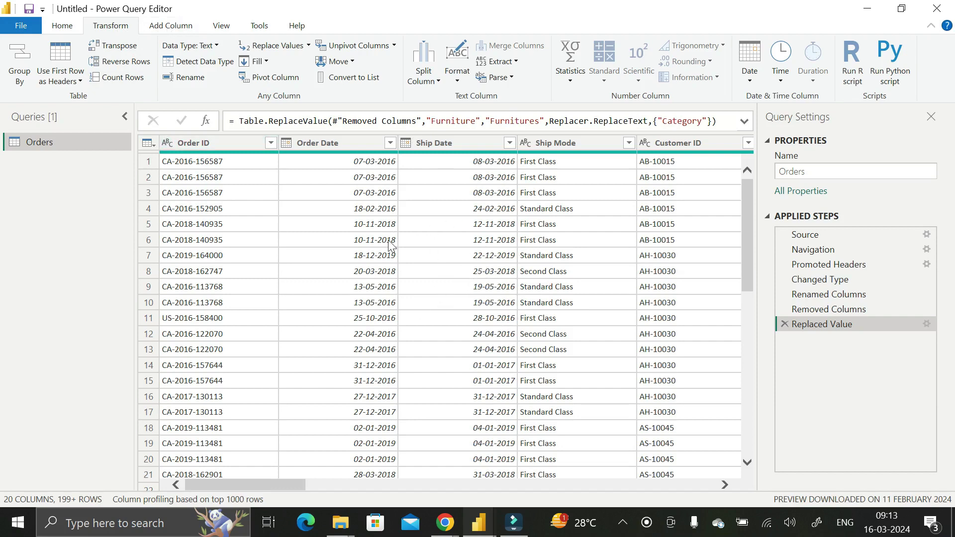
left_click(169, 29)
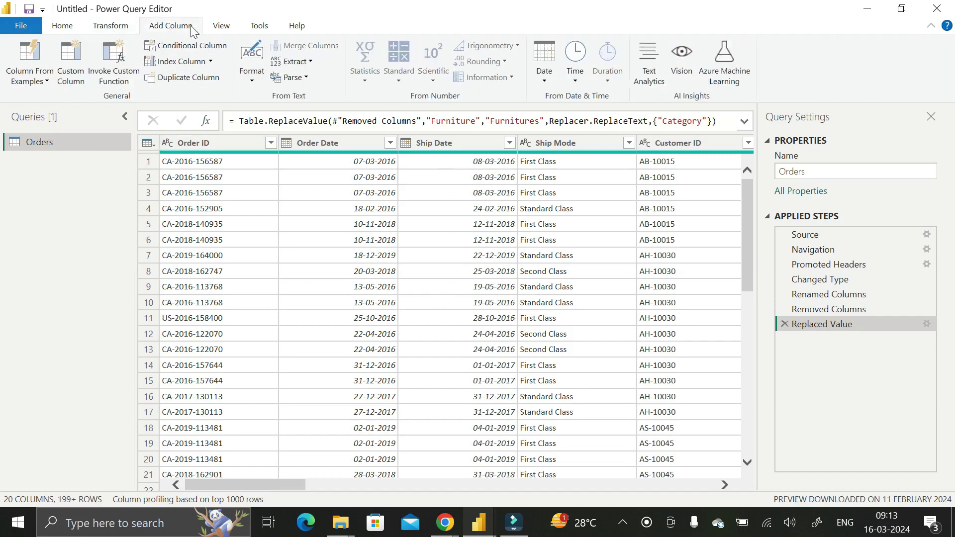
left_click(111, 27)
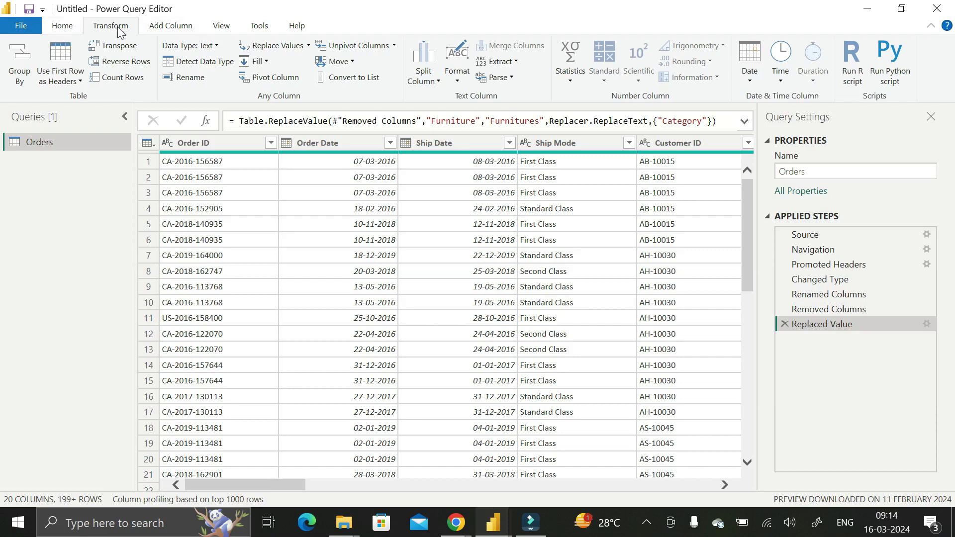
left_click(64, 30)
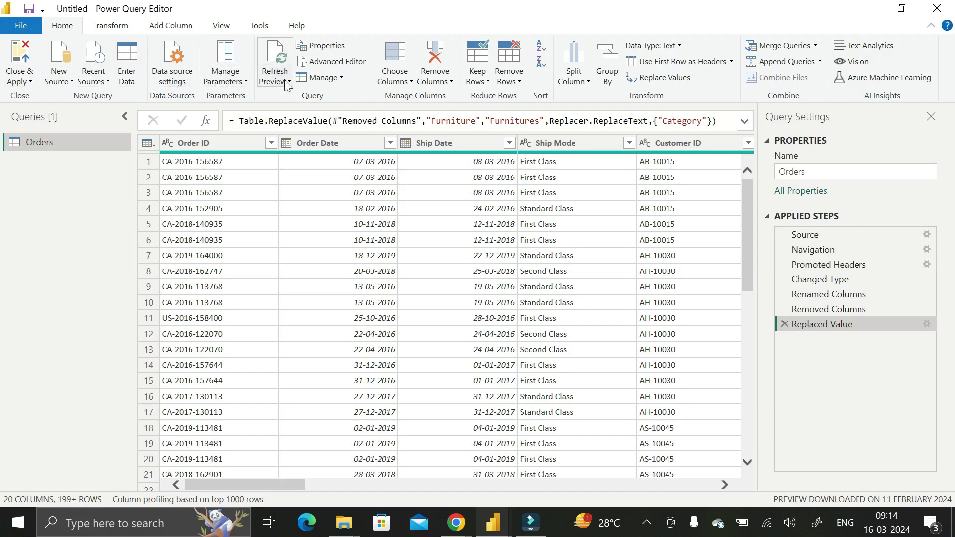
left_click(321, 53)
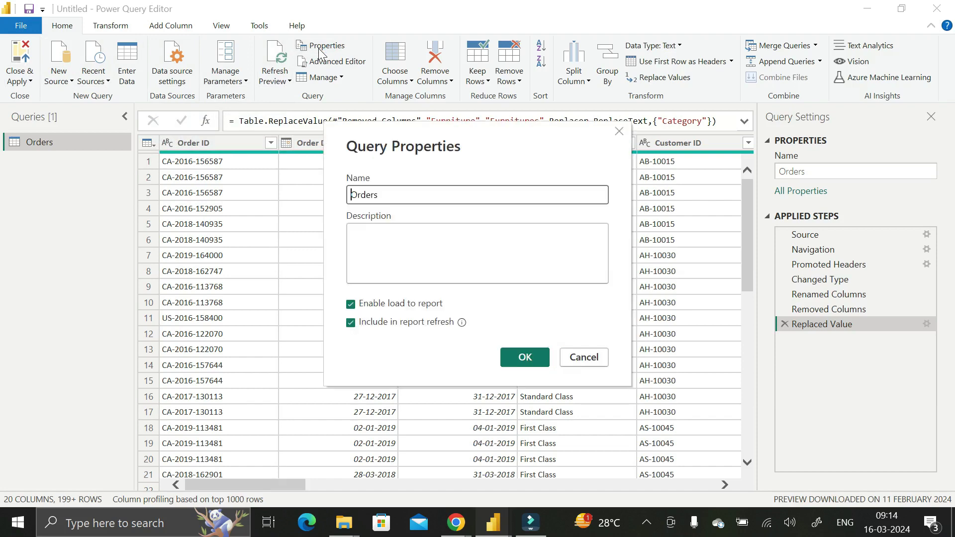
left_click(620, 132)
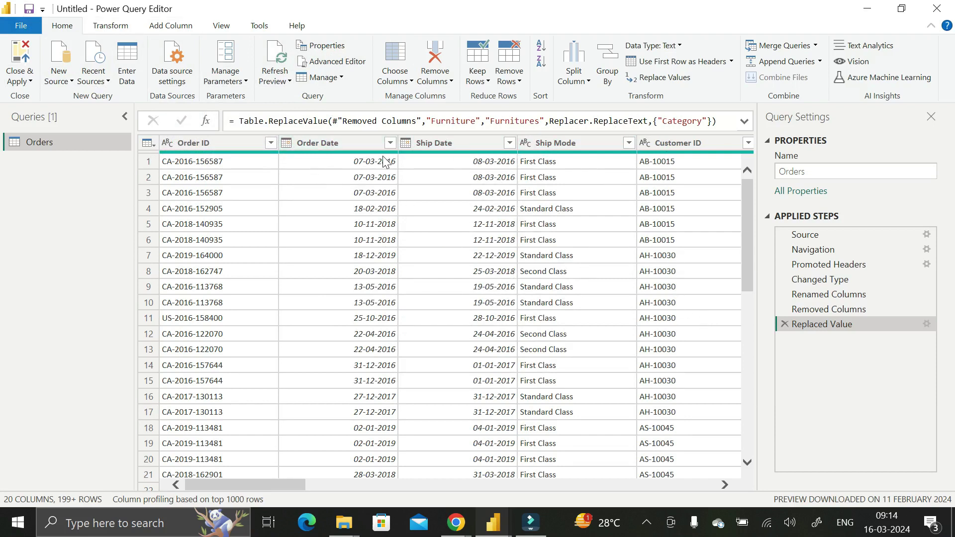
Step: Remove the Order Date column from the Orders query
left_click(329, 144)
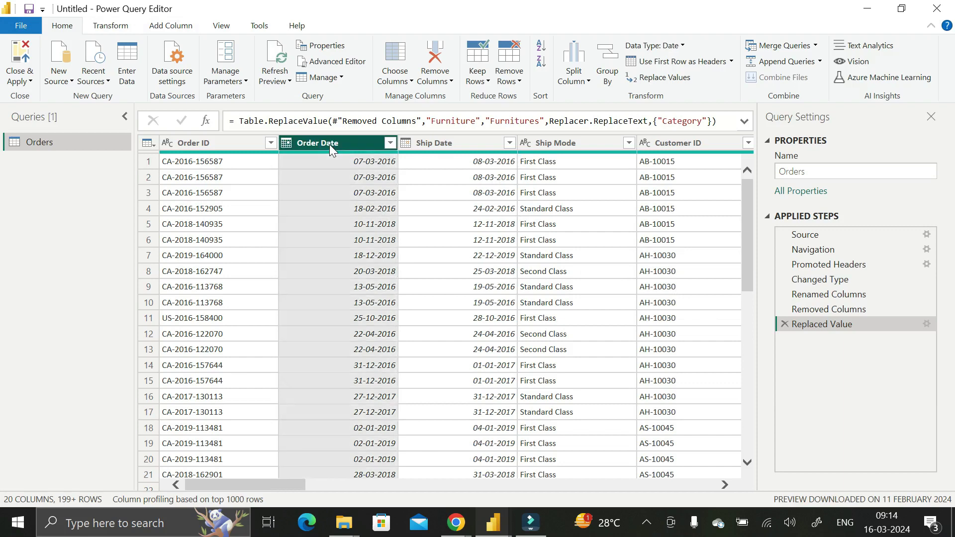
right_click(331, 148)
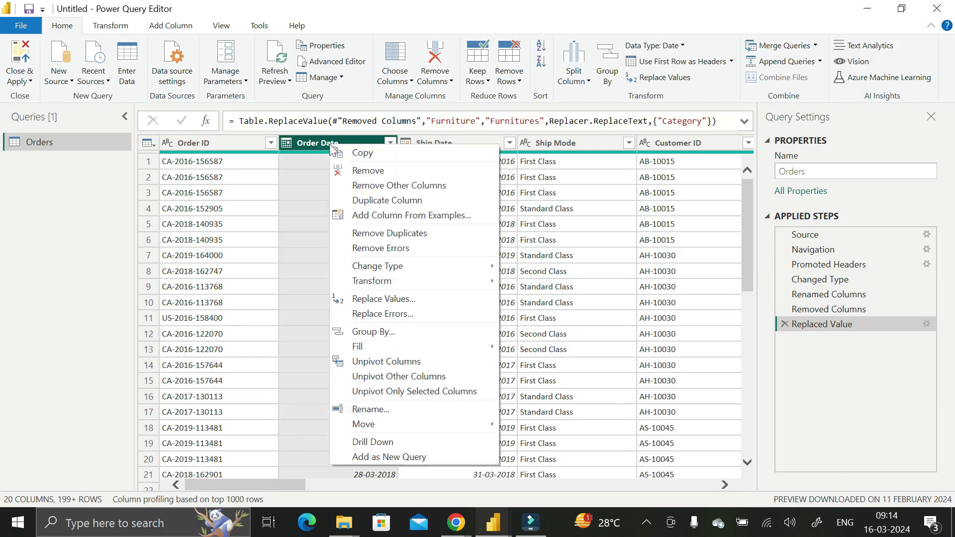
left_click(366, 172)
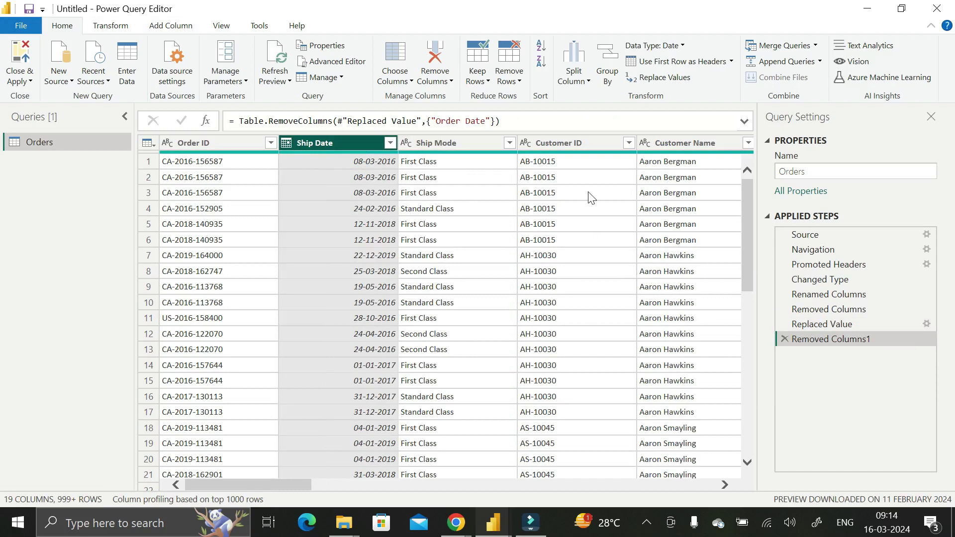
Step: Rename the Customer ID column to qwe
left_click(571, 145)
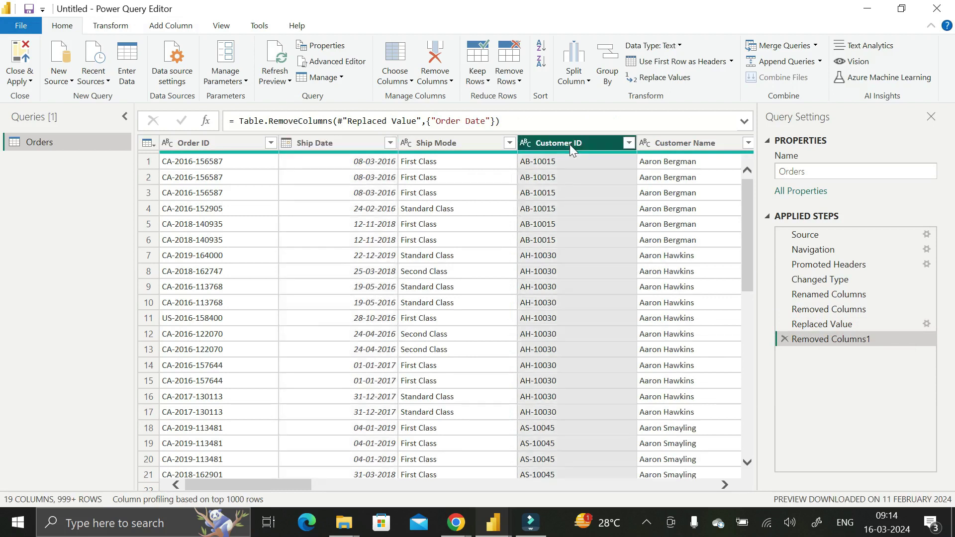
double_click(570, 144)
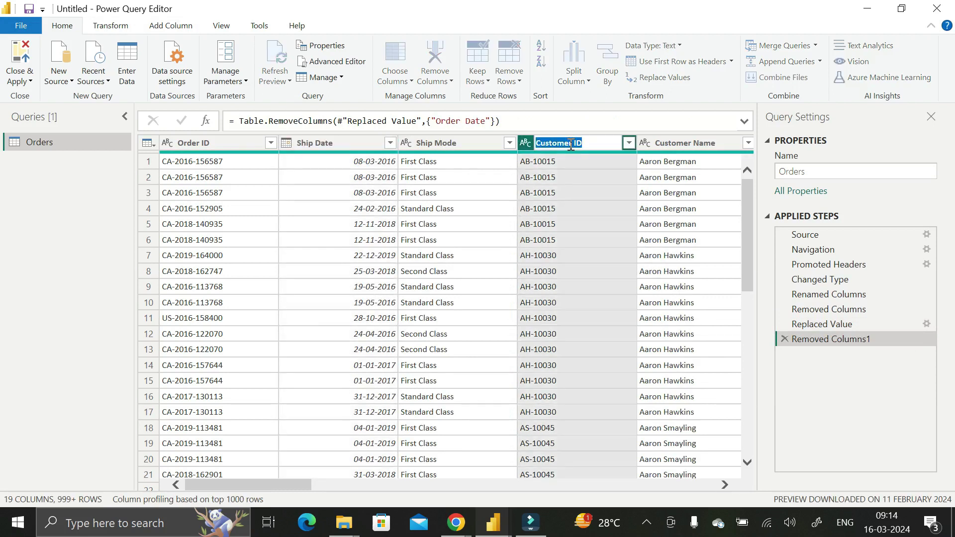
type("qw")
type("e")
key("Return")
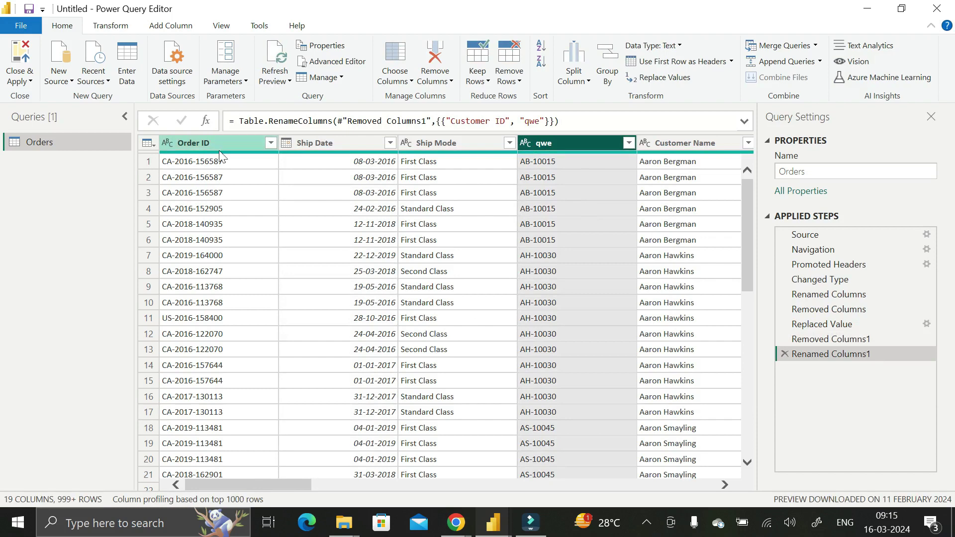
Step: Move qwe beside Ship Date and place Ship Mode ahead of Customer Name
left_click_drag(576, 143, 335, 143)
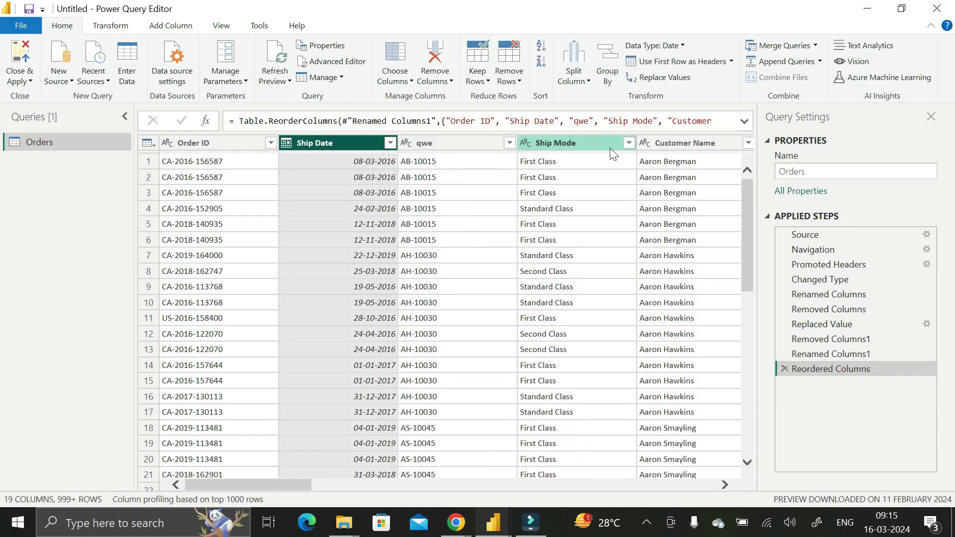
left_click_drag(684, 145, 551, 144)
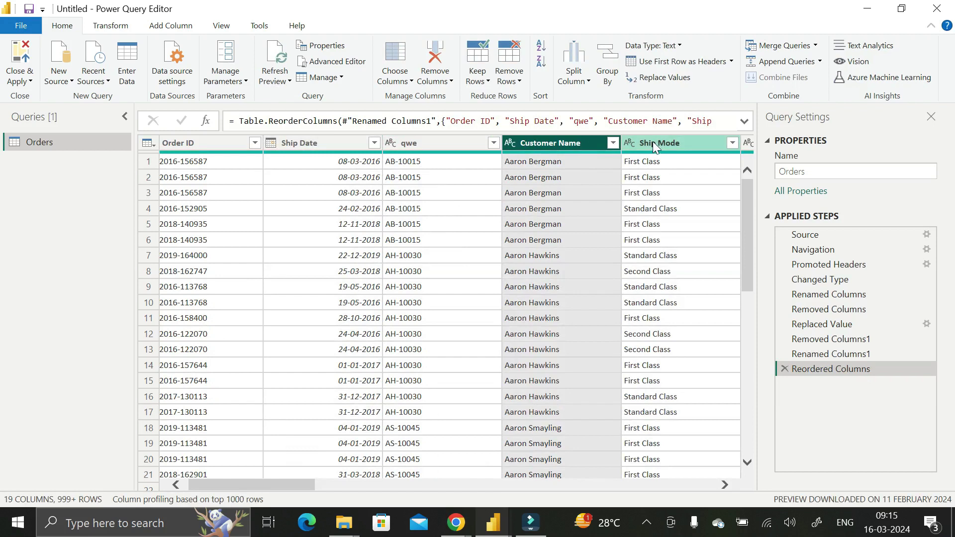
double_click(410, 143)
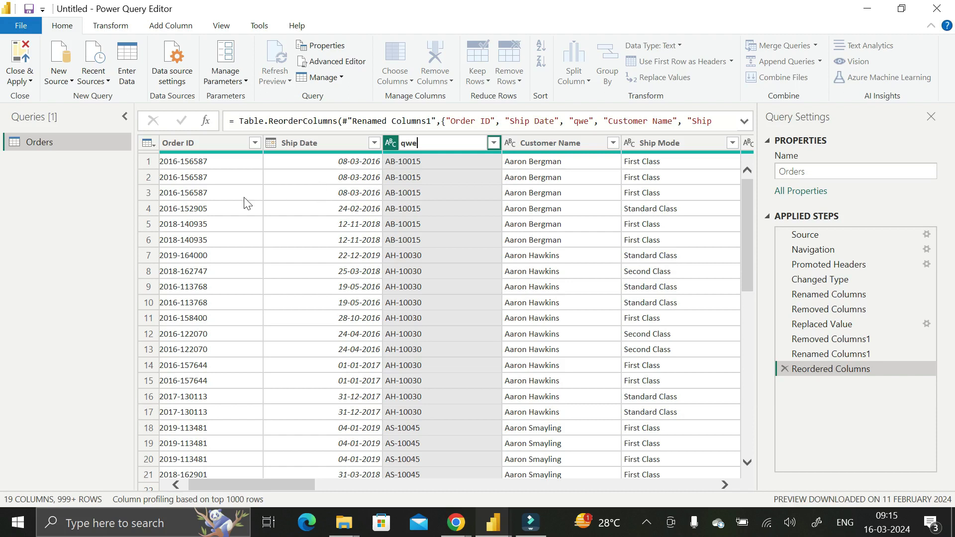
left_click(52, 182)
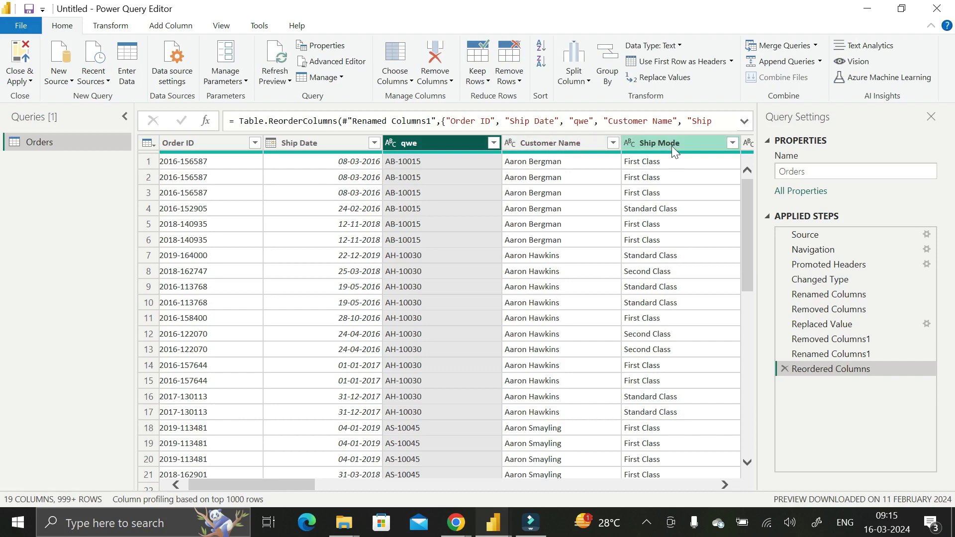
left_click_drag(671, 145, 463, 156)
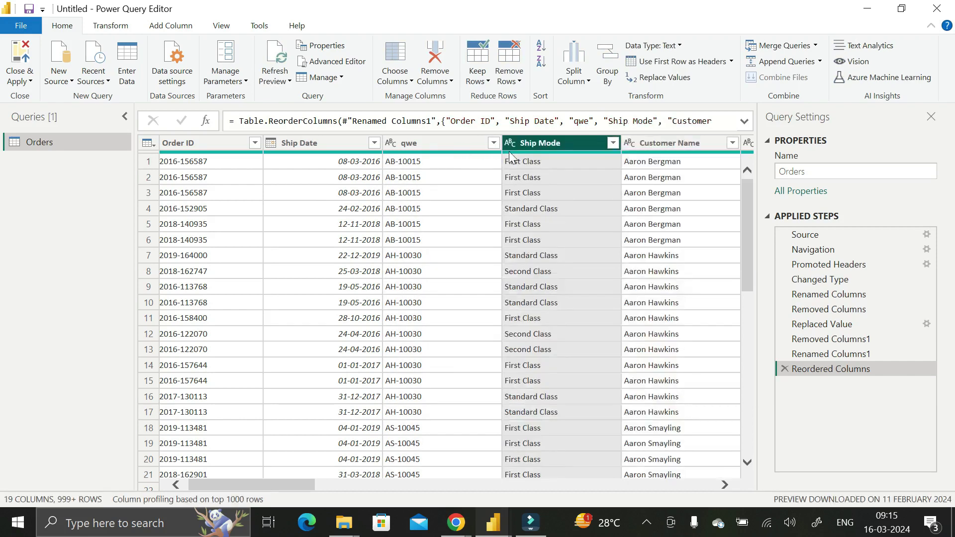
double_click(561, 142)
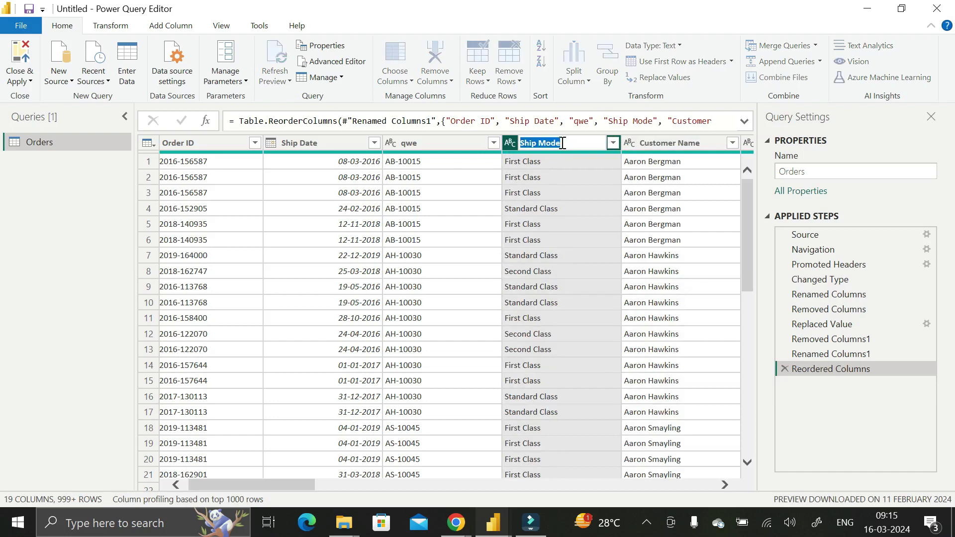
key("Return")
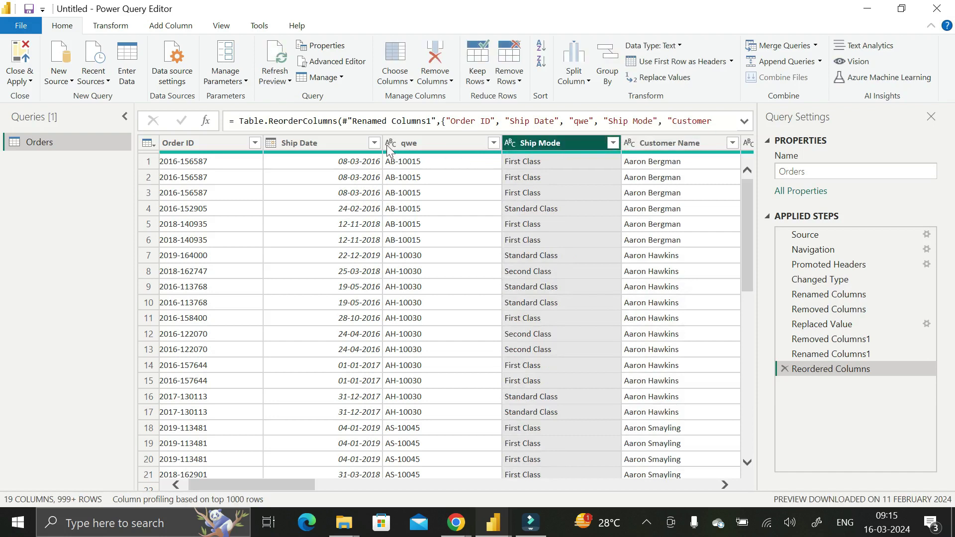
left_click(388, 145)
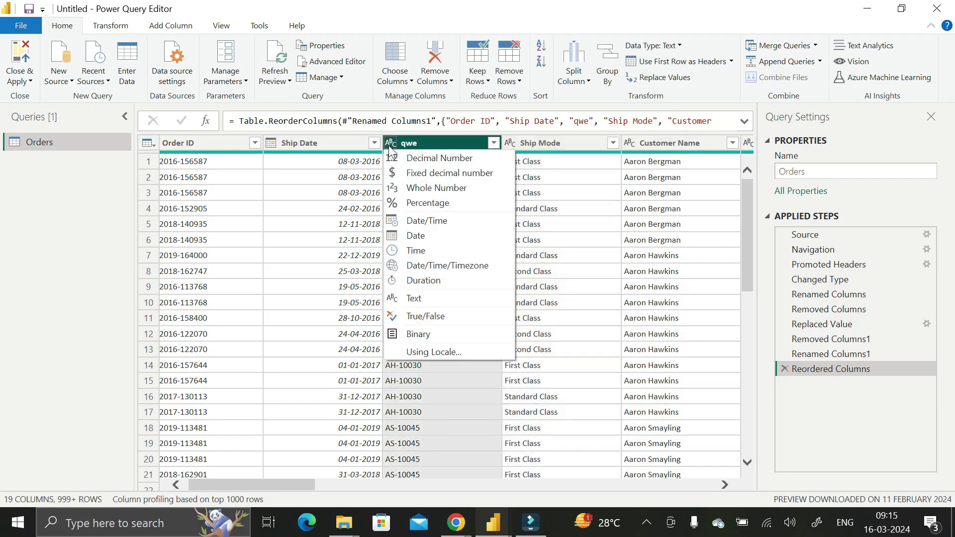
left_click(96, 202)
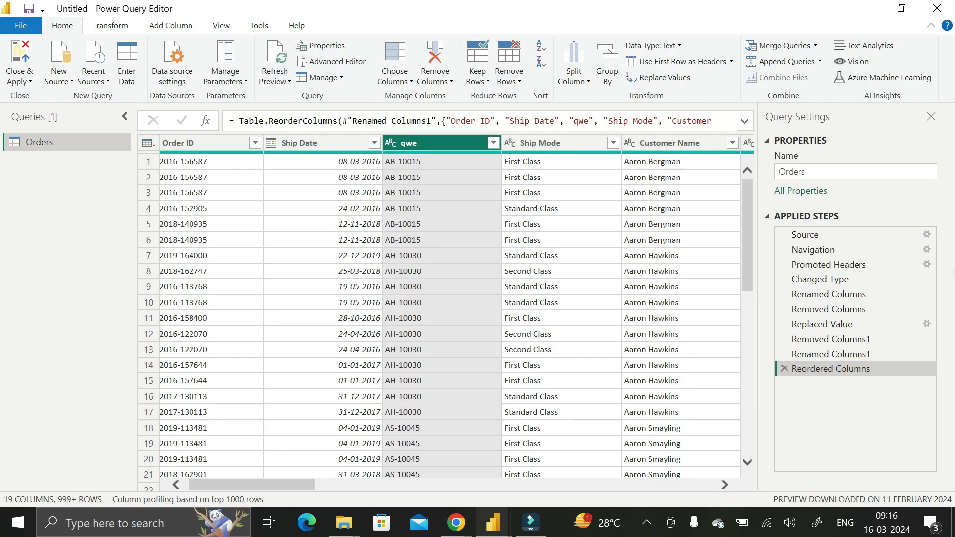
Step: Remove the Ship Date column and expand the formula bar to show the full formula
left_click(318, 147)
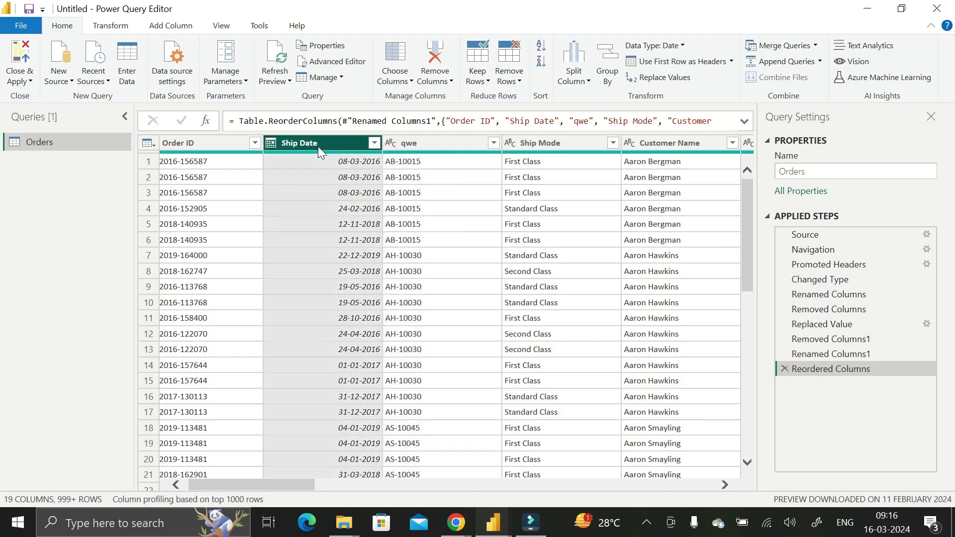
right_click(319, 147)
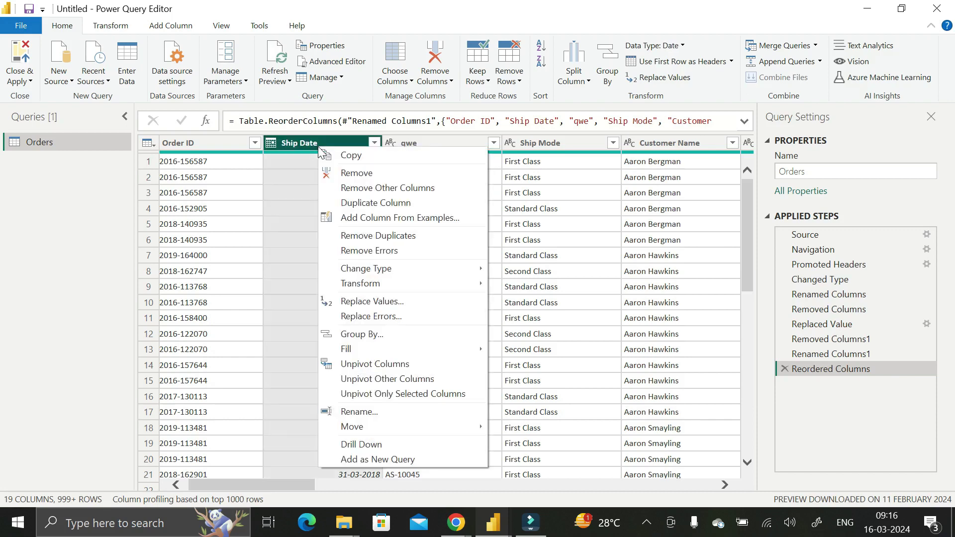
left_click(356, 174)
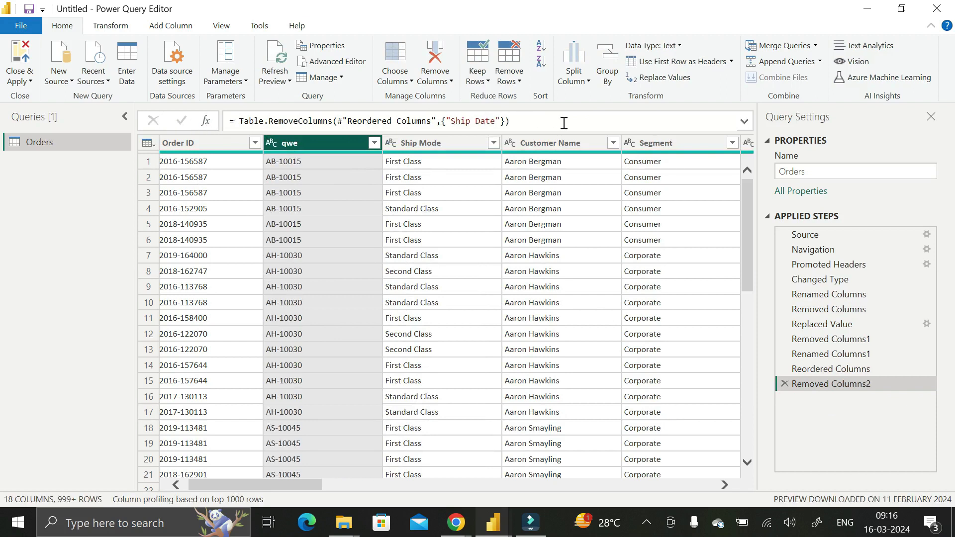
left_click(745, 123)
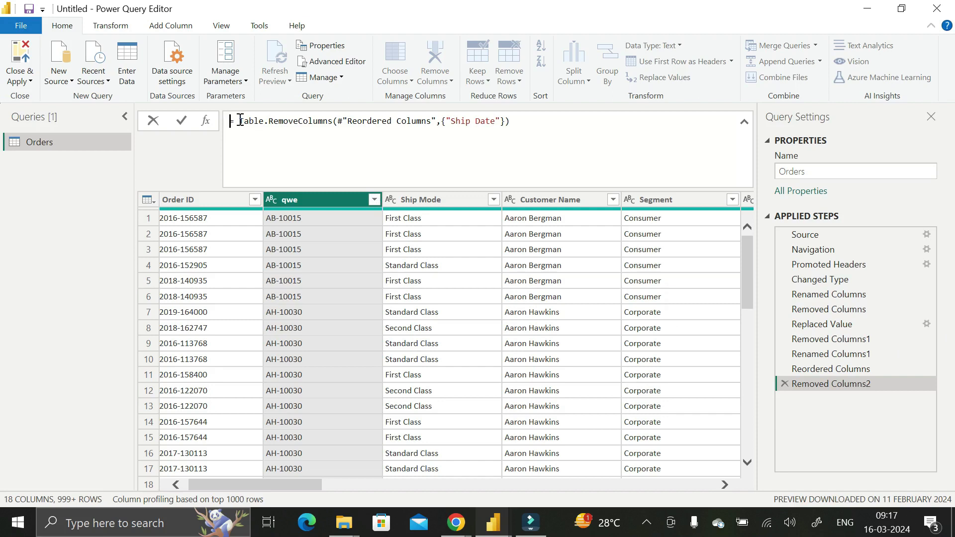
Step: Review the Table.RemoveColumns formula and its Reordered Columns reference without editing it
left_click_drag(239, 125, 333, 124)
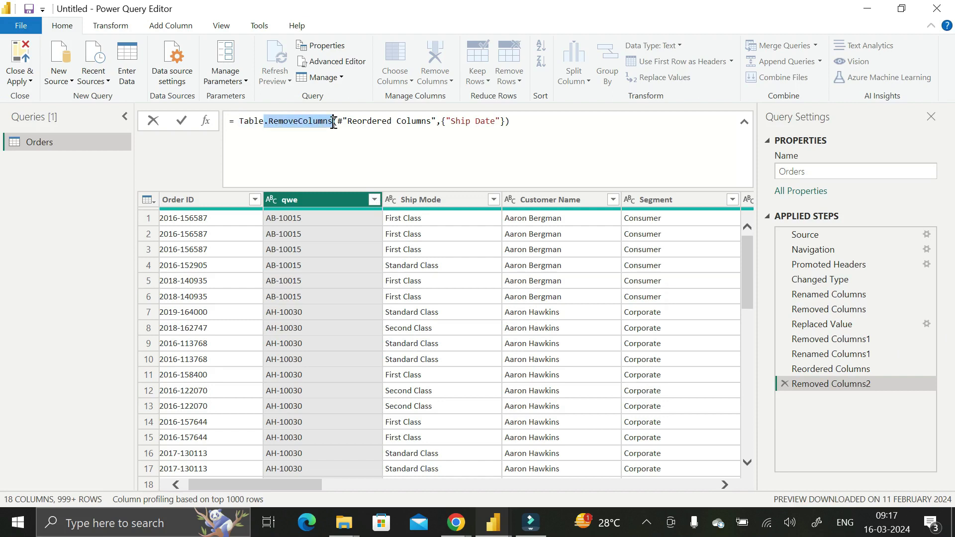
mouse_move(313, 121)
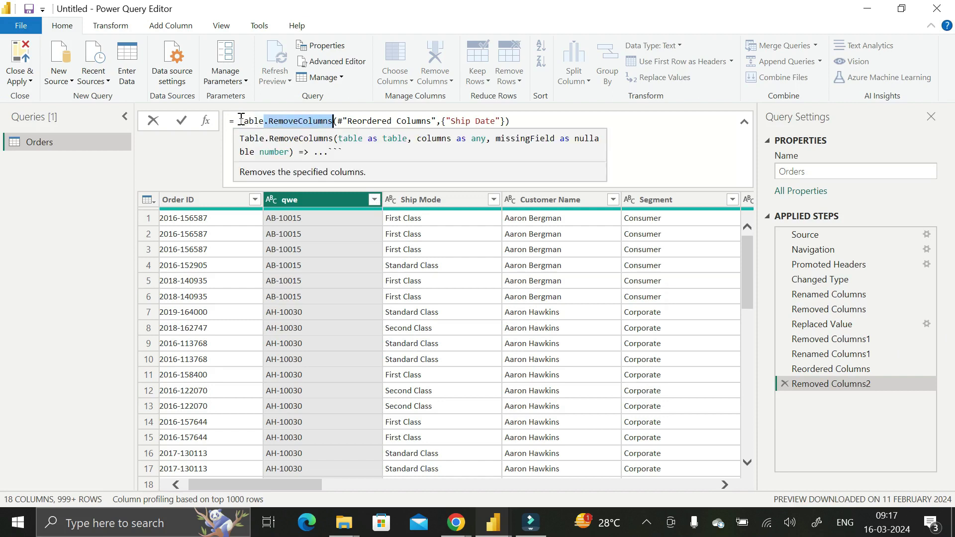
left_click(313, 122)
left_click_drag(240, 123, 331, 132)
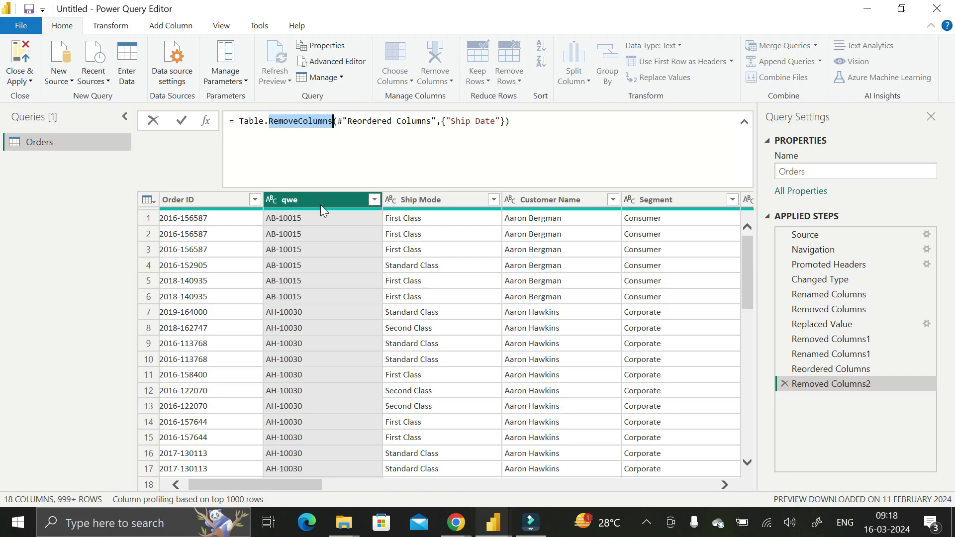
mouse_move(300, 121)
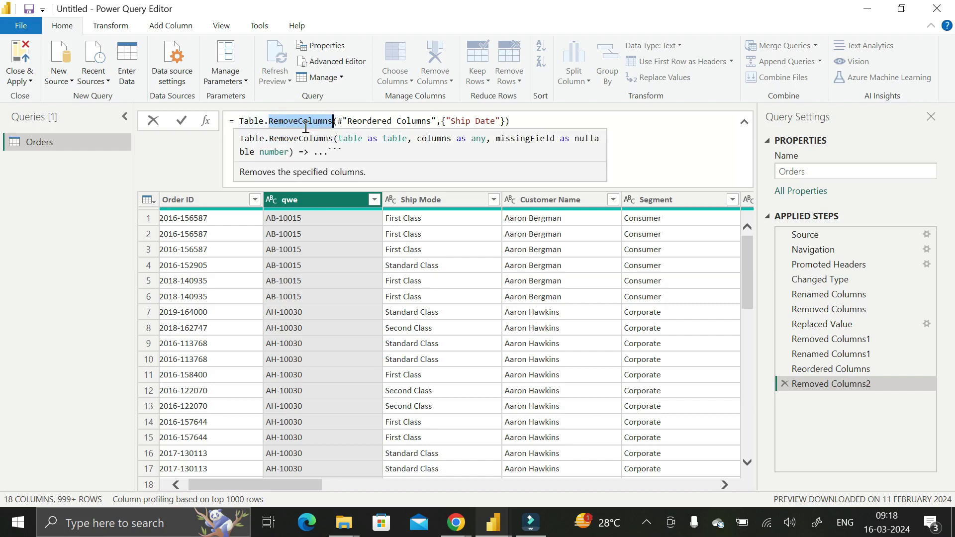
left_click(313, 123)
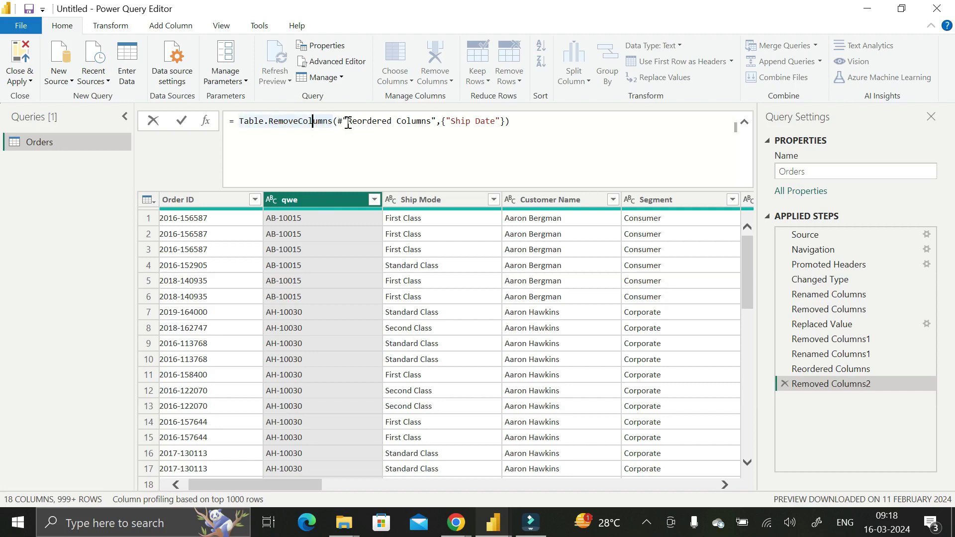
left_click_drag(348, 123, 494, 125)
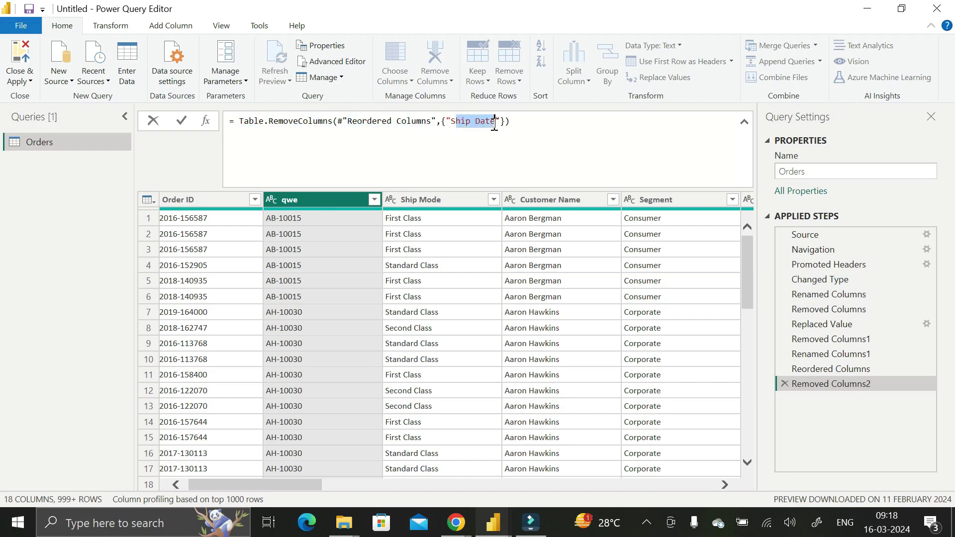
left_click(458, 122)
left_click_drag(371, 122, 495, 124)
left_click_drag(268, 123, 333, 123)
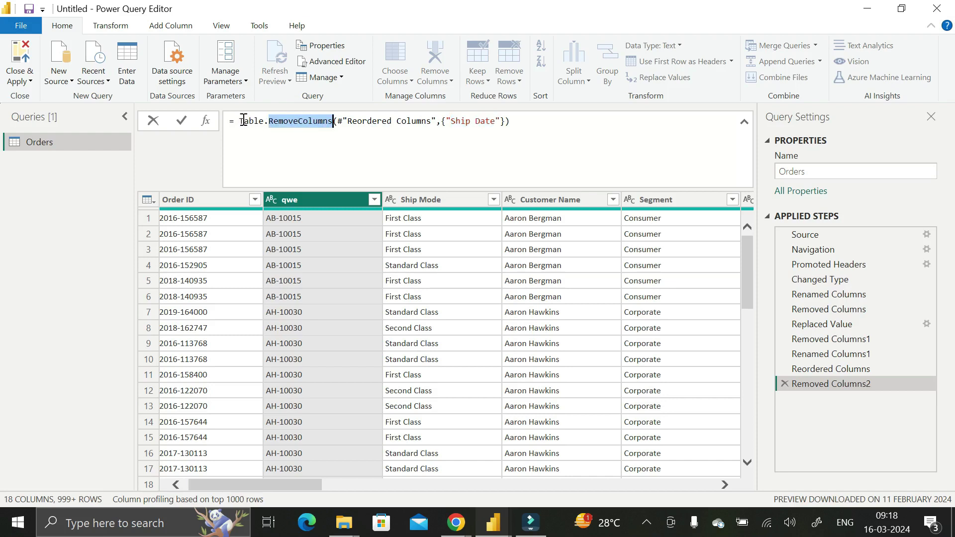
left_click_drag(244, 120, 263, 122)
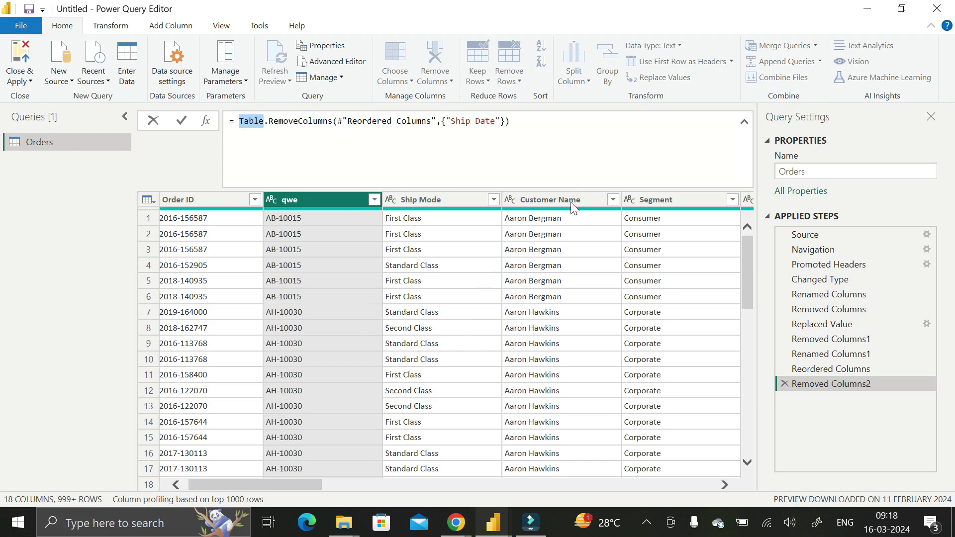
left_click(552, 199)
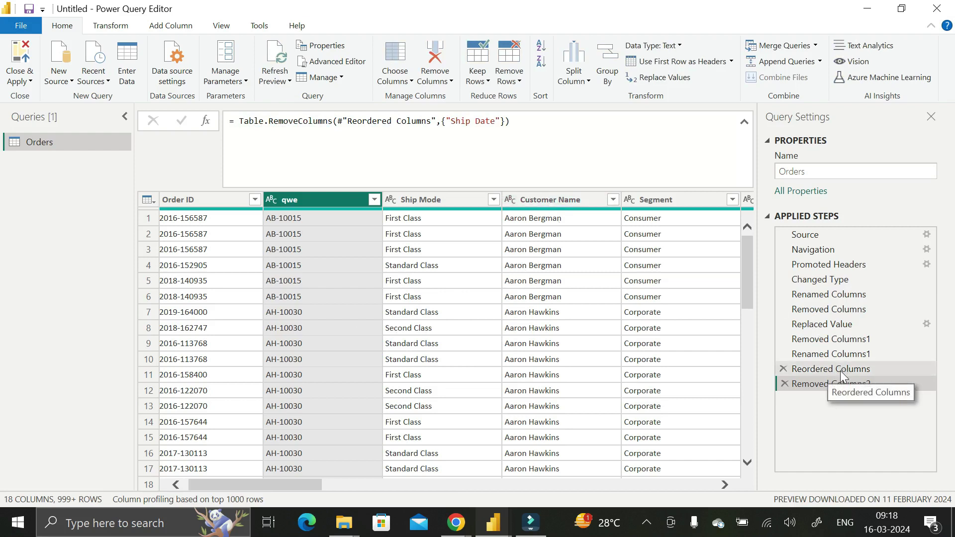
Step: Review the Renamed Columns1 formula renaming Customer ID to qwe, then collapse the formula bar
left_click(816, 354)
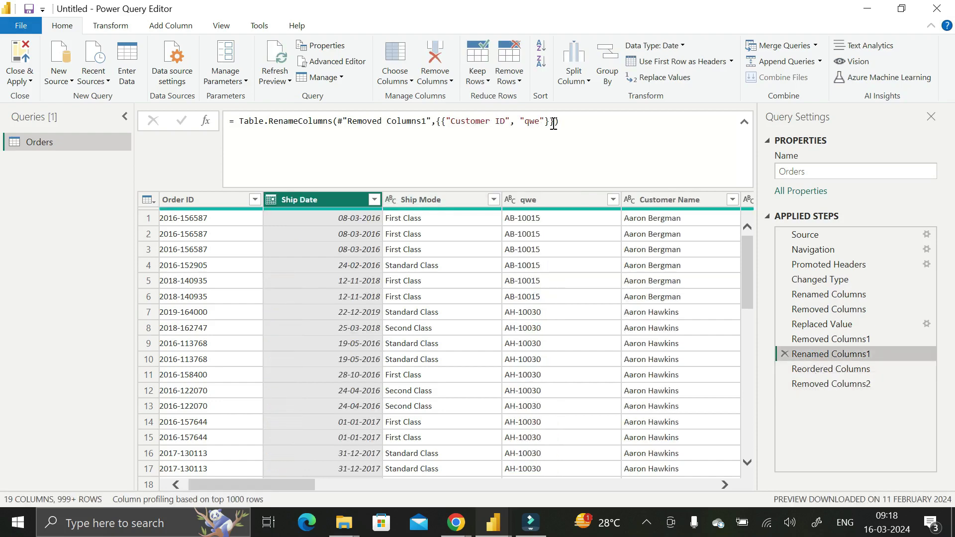
left_click_drag(564, 122, 540, 122)
left_click_drag(458, 121, 274, 143)
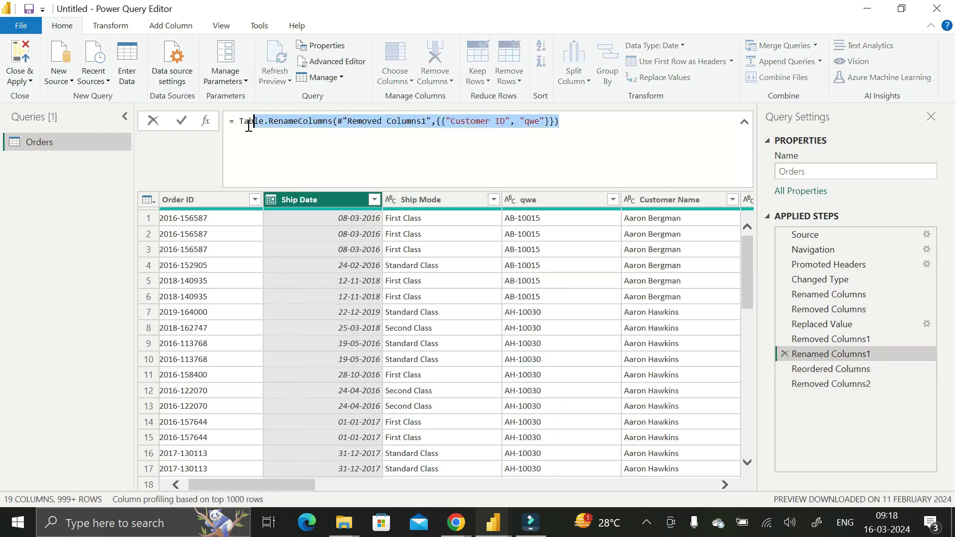
left_click(265, 124)
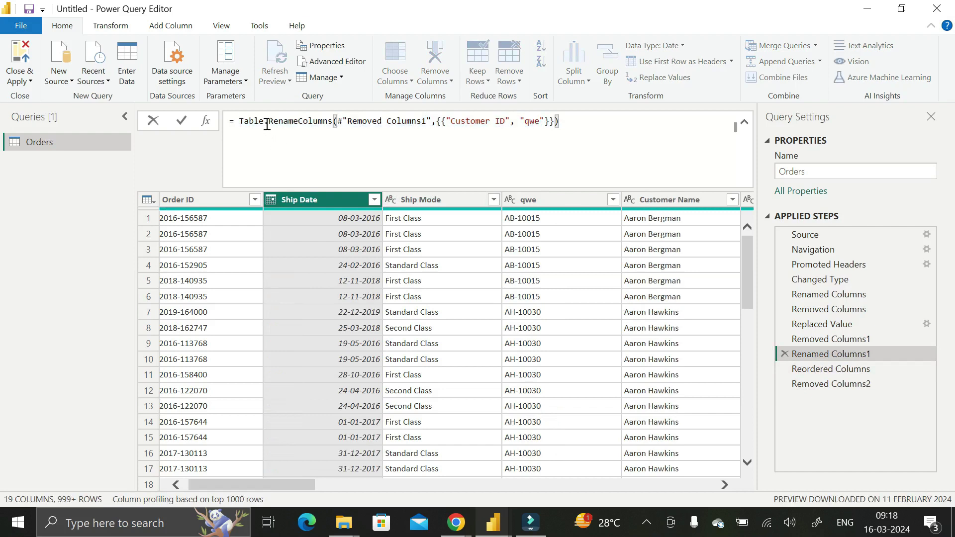
left_click_drag(268, 122, 332, 122)
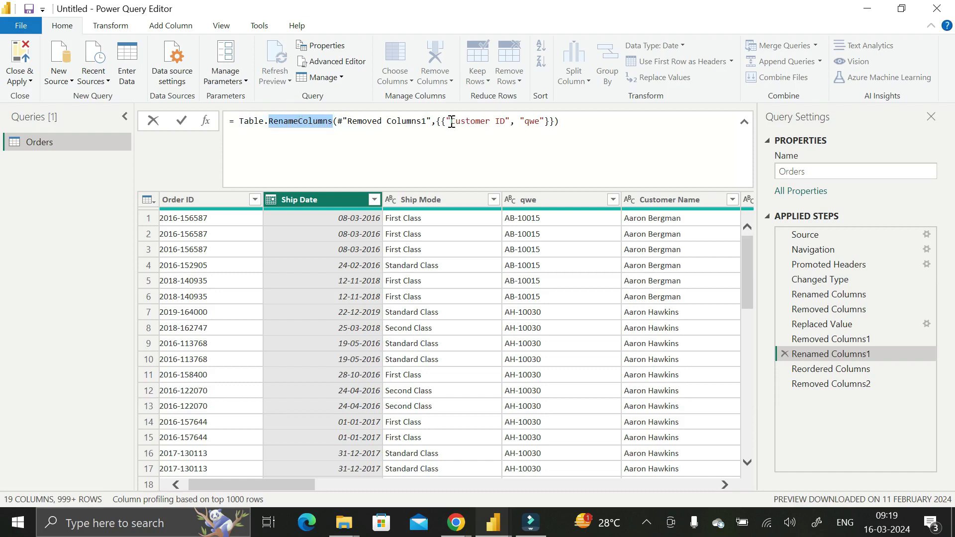
left_click_drag(451, 122, 540, 121)
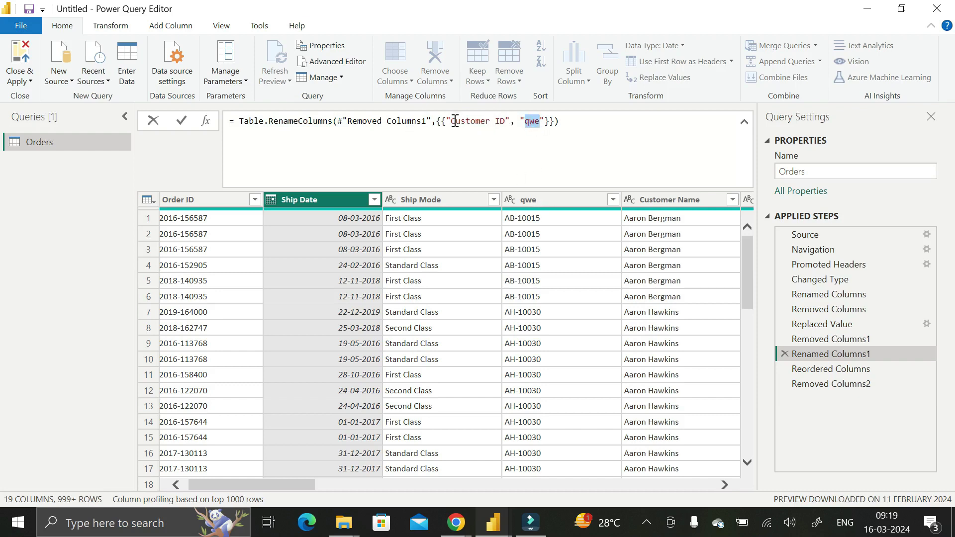
left_click_drag(451, 121, 506, 122)
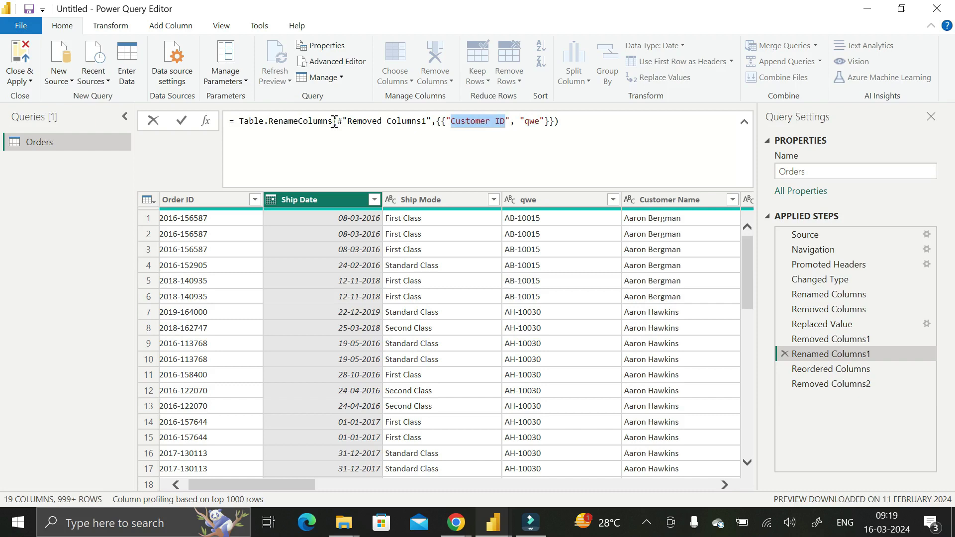
left_click_drag(269, 122, 333, 123)
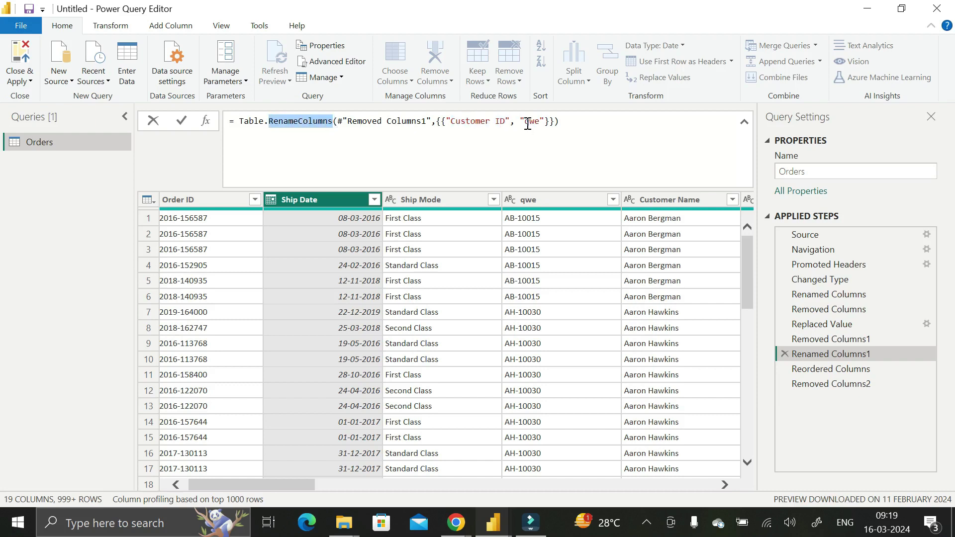
left_click_drag(525, 121, 540, 121)
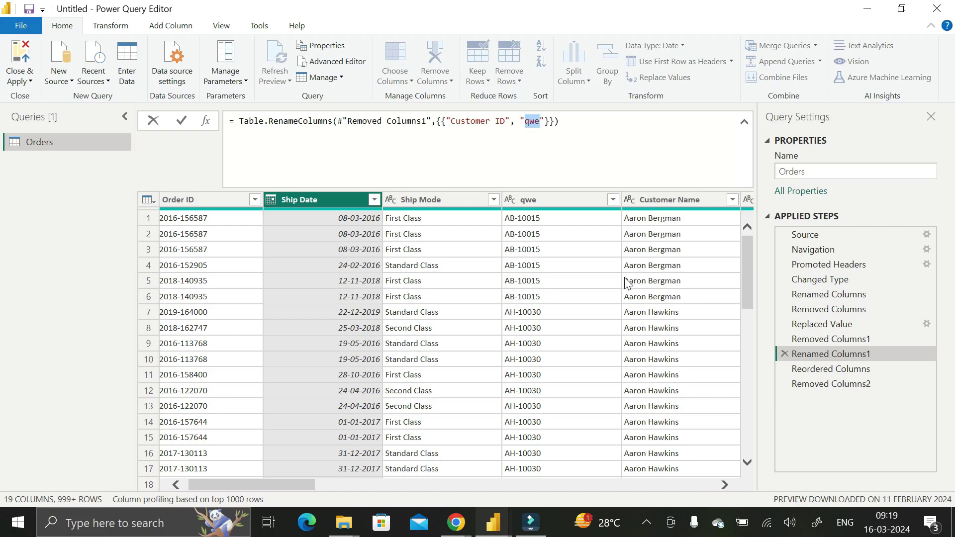
left_click(745, 122)
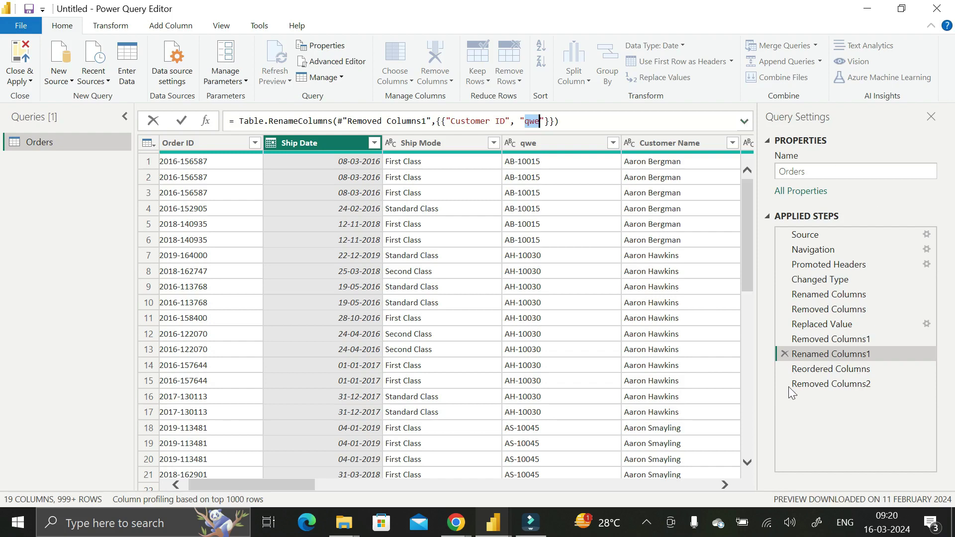
Step: Delete the Renamed Columns1 applied step
left_click(786, 354)
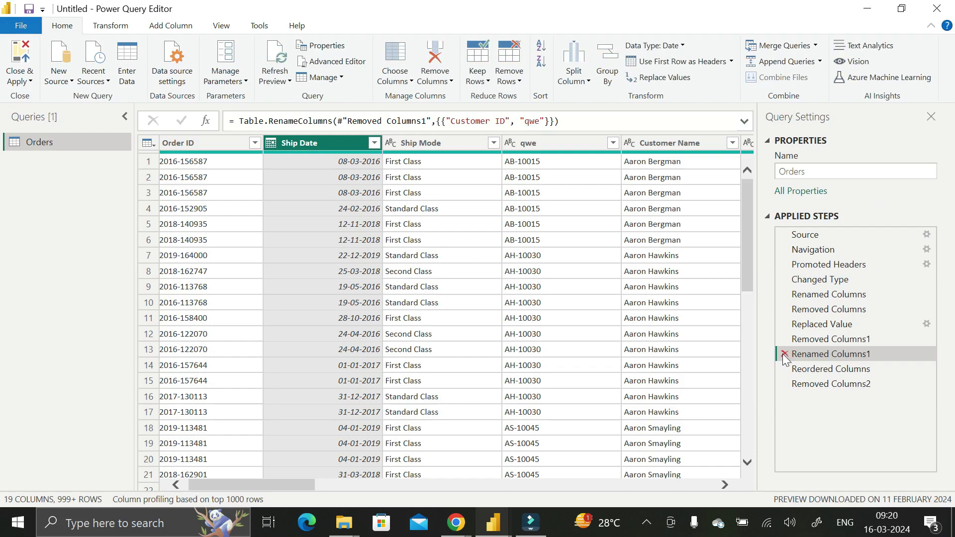
left_click(784, 354)
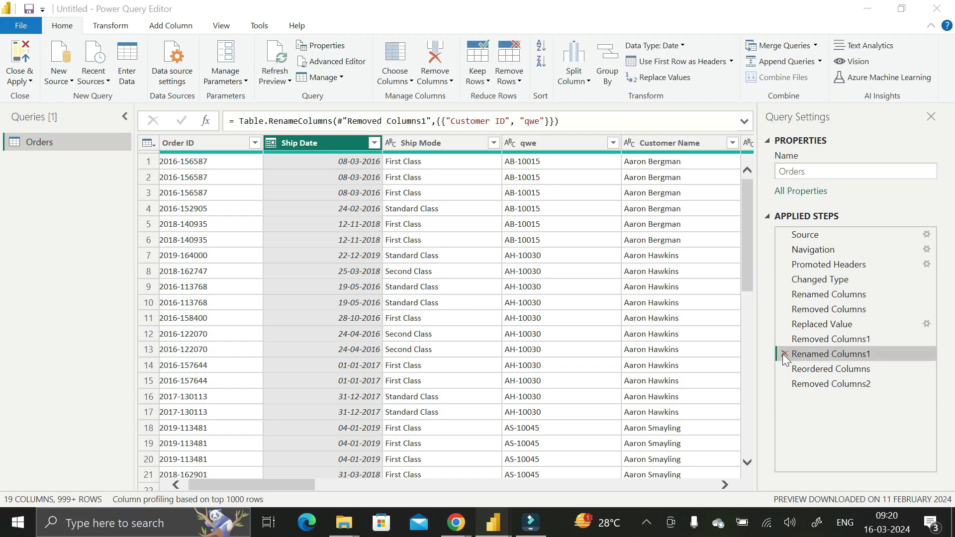
left_click(627, 294)
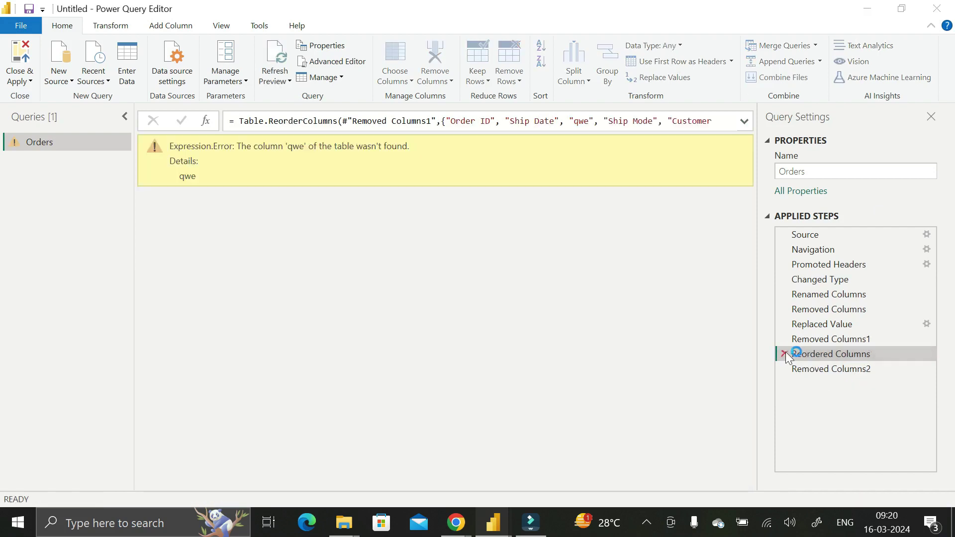
Step: Delete the erroring Reordered Columns applied step
left_click(785, 354)
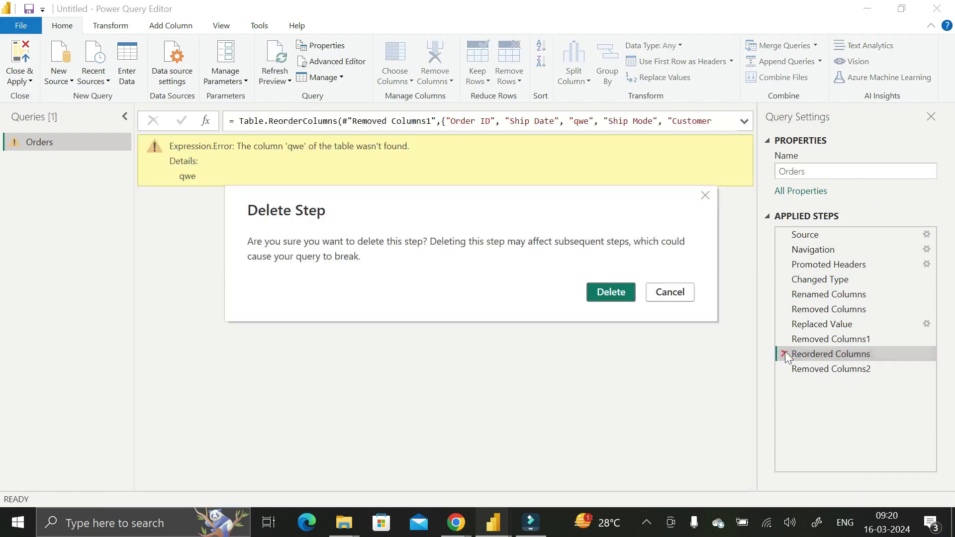
left_click(674, 295)
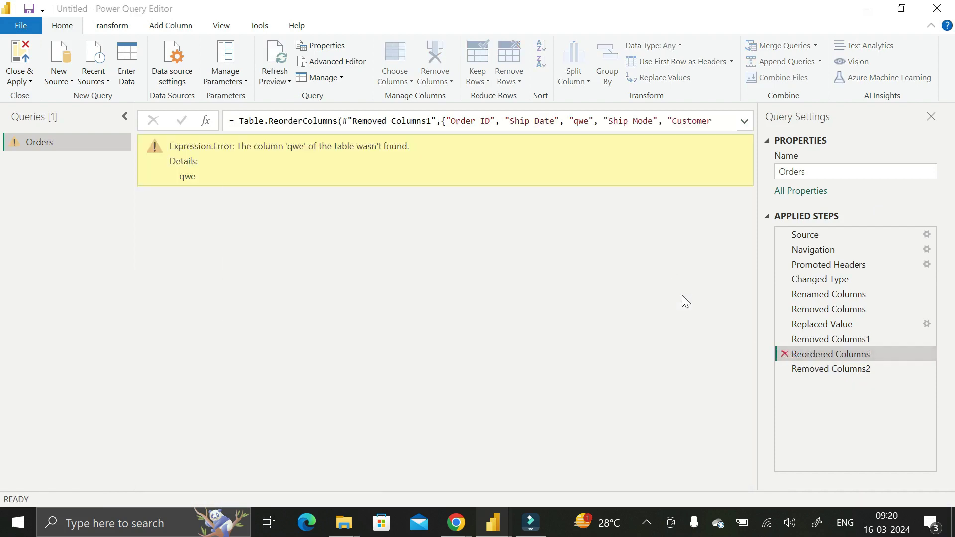
left_click(785, 354)
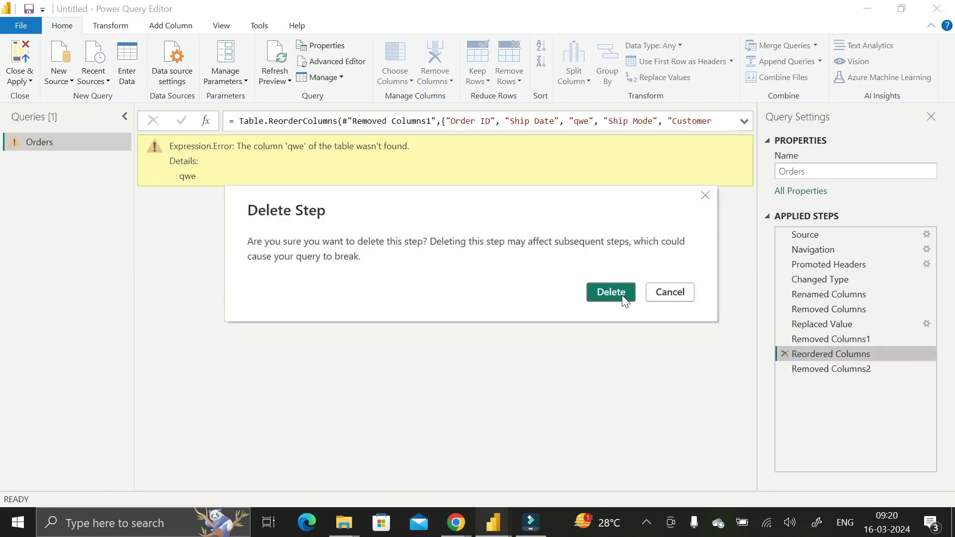
left_click(622, 294)
left_click(785, 355)
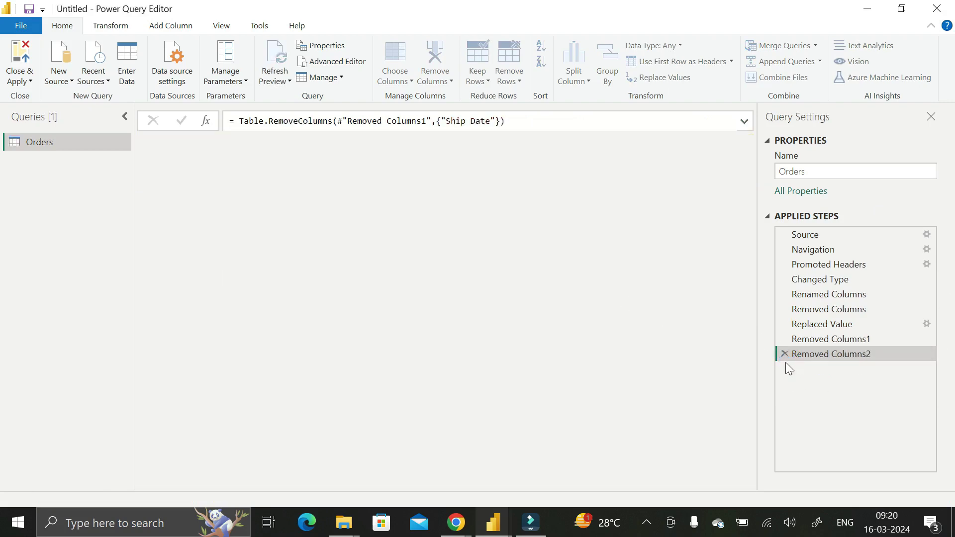
Step: Rename the Ship Mode column to Ship Modes
left_click(323, 144)
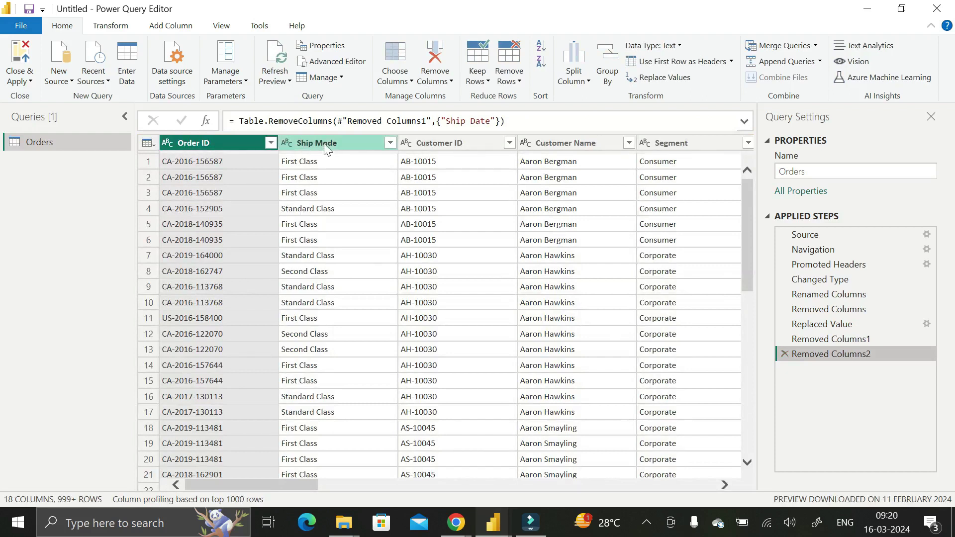
double_click(323, 144)
key("Escape")
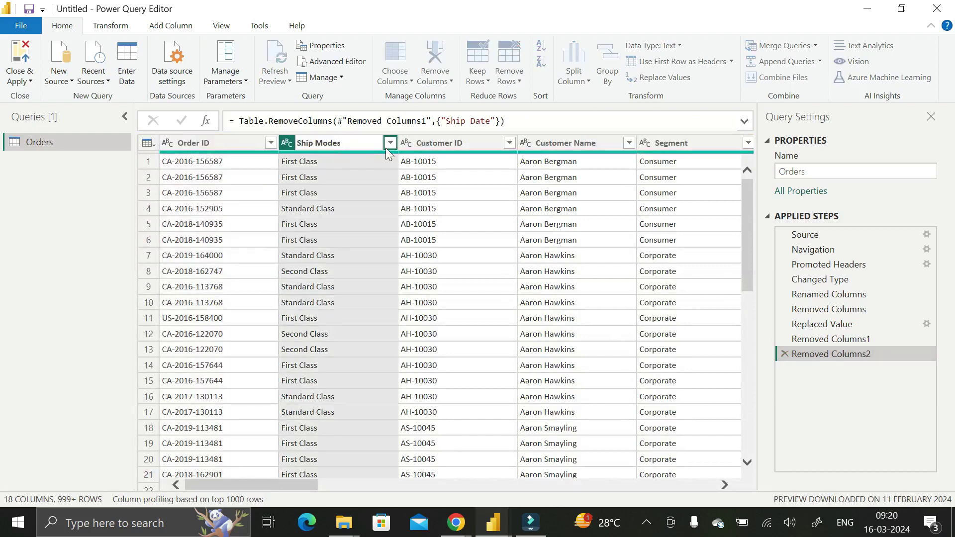
key("Return")
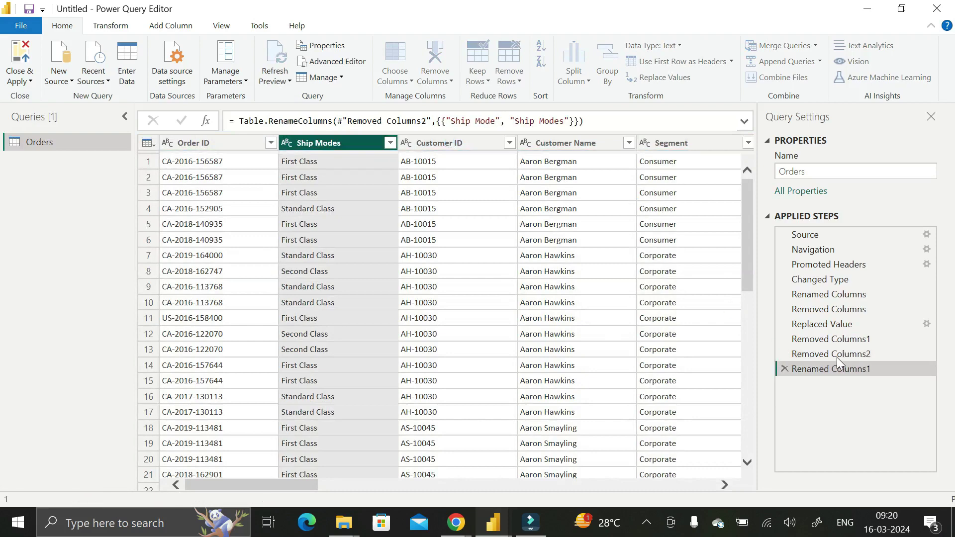
Step: Remove the Customer ID column and show the Segment column's data type list
right_click(464, 143)
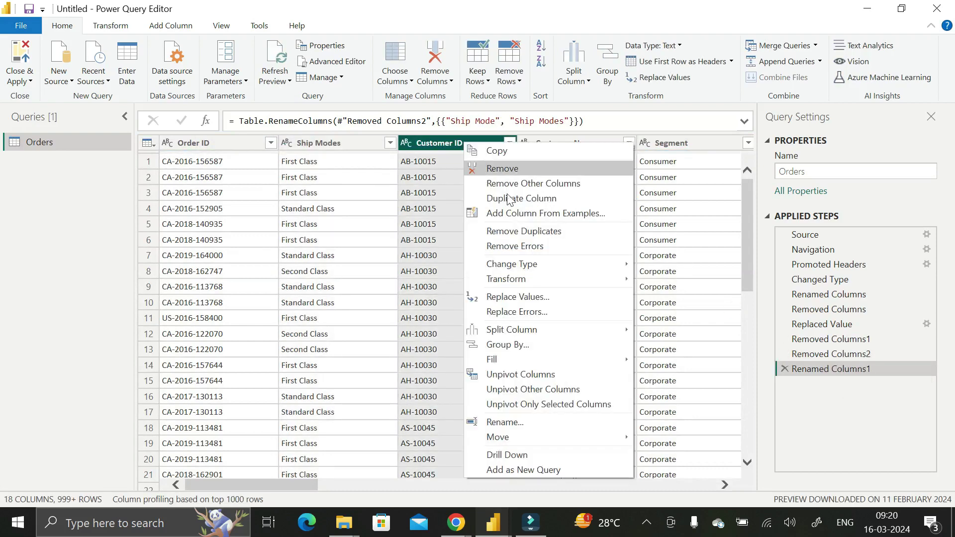
left_click(518, 169)
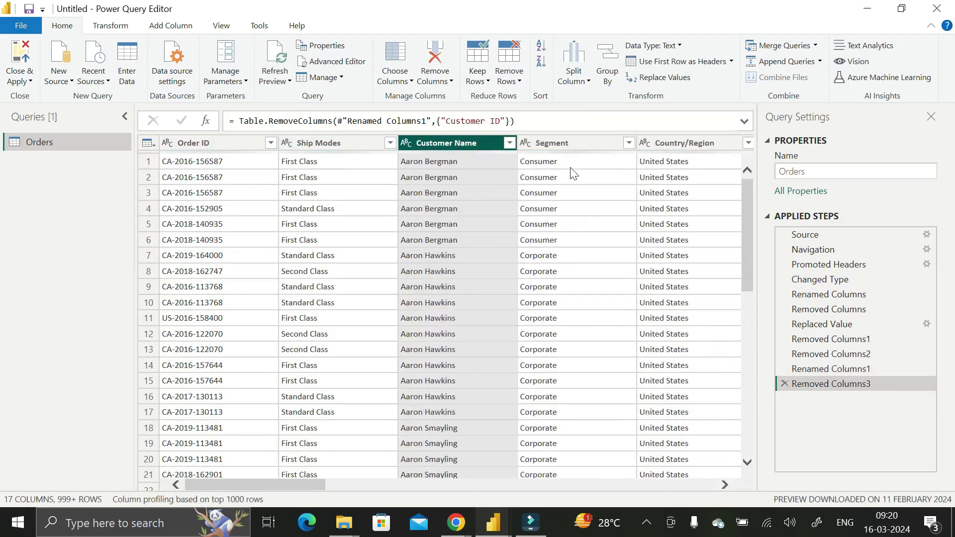
left_click(561, 146)
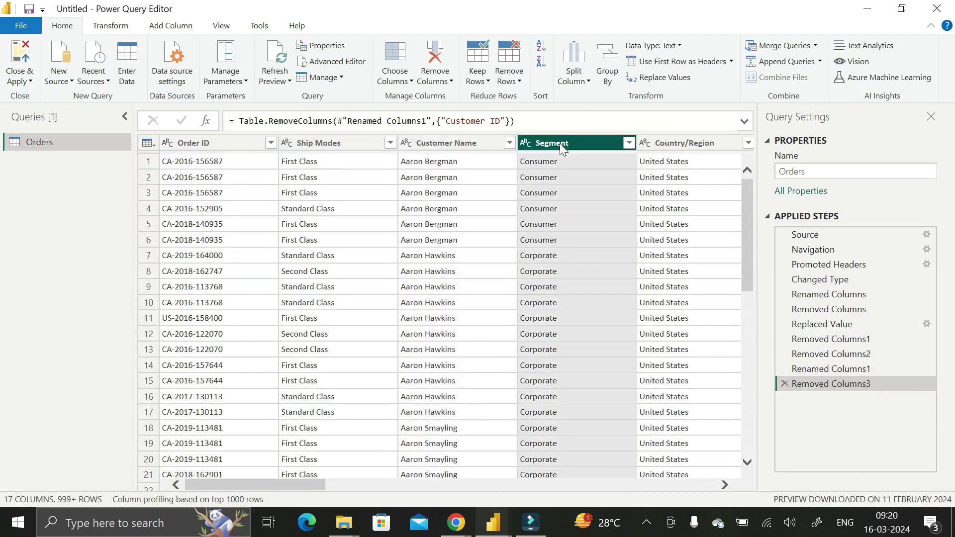
left_click(525, 142)
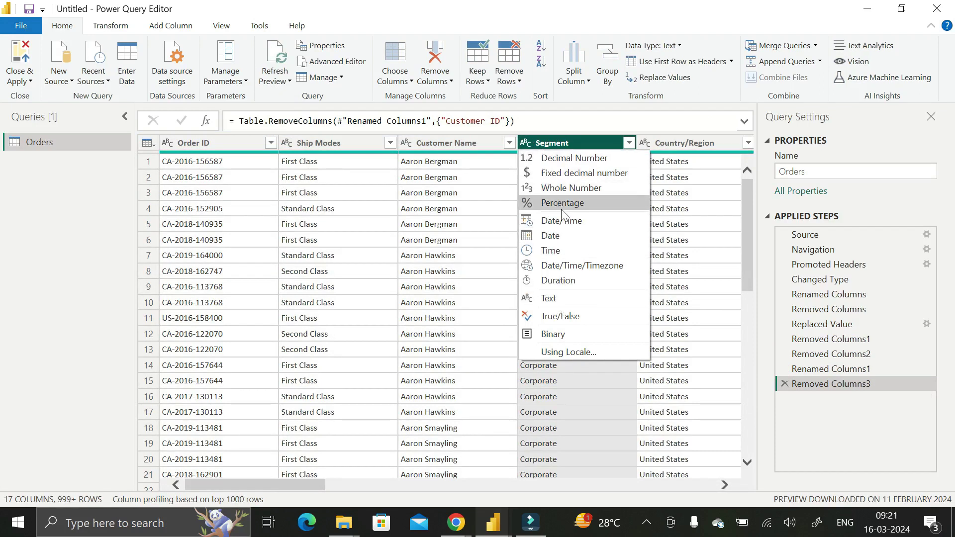
Step: Check the Country/Region column's data type choices and scroll across the grid
left_click(682, 241)
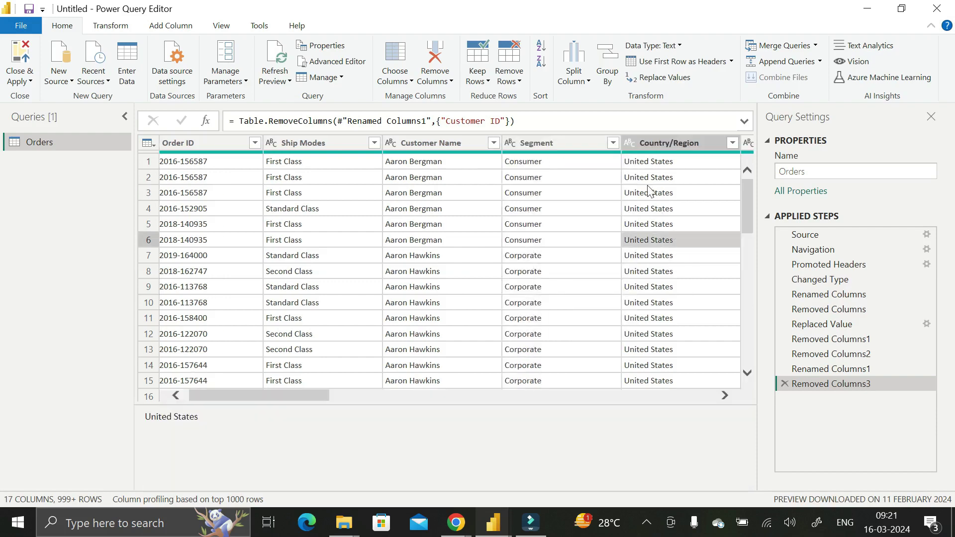
left_click(629, 144)
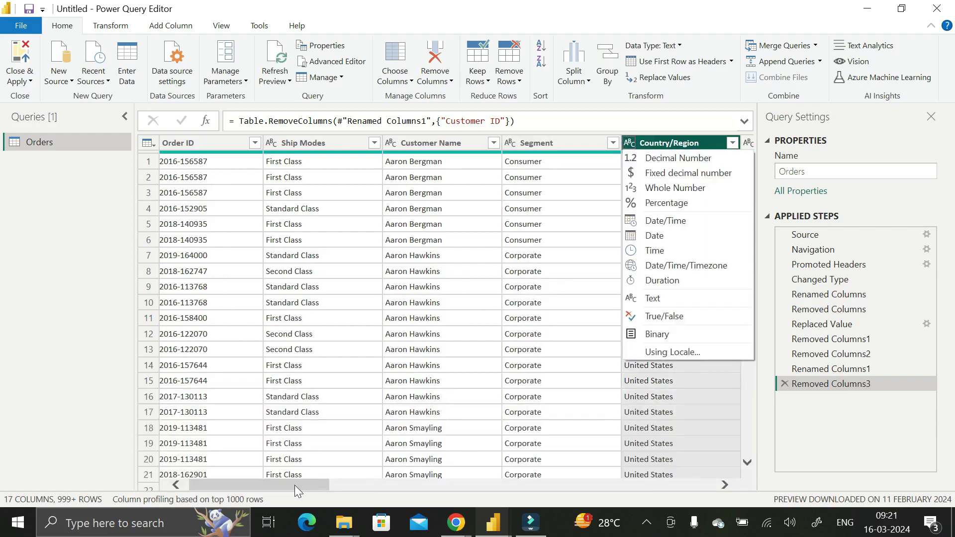
left_click_drag(294, 485, 198, 484)
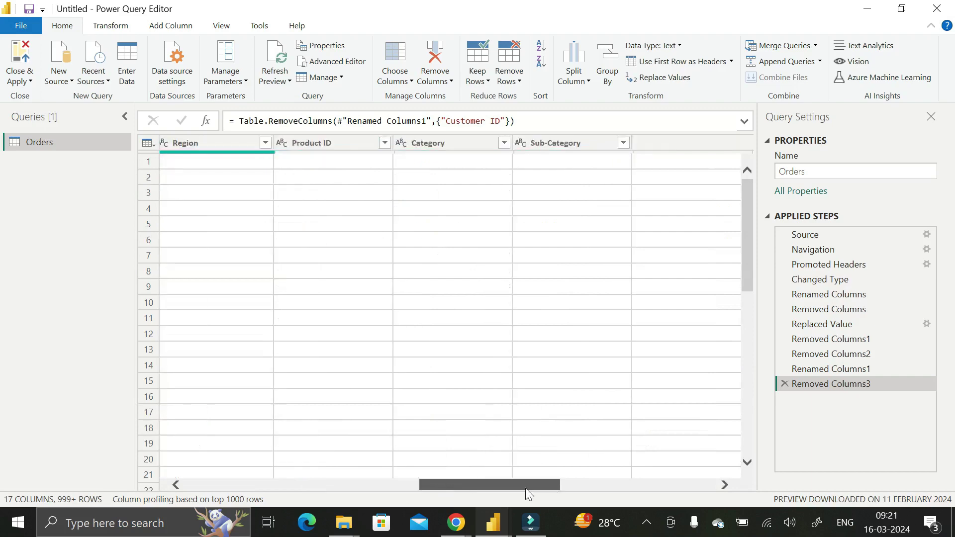
left_click_drag(439, 486, 660, 490)
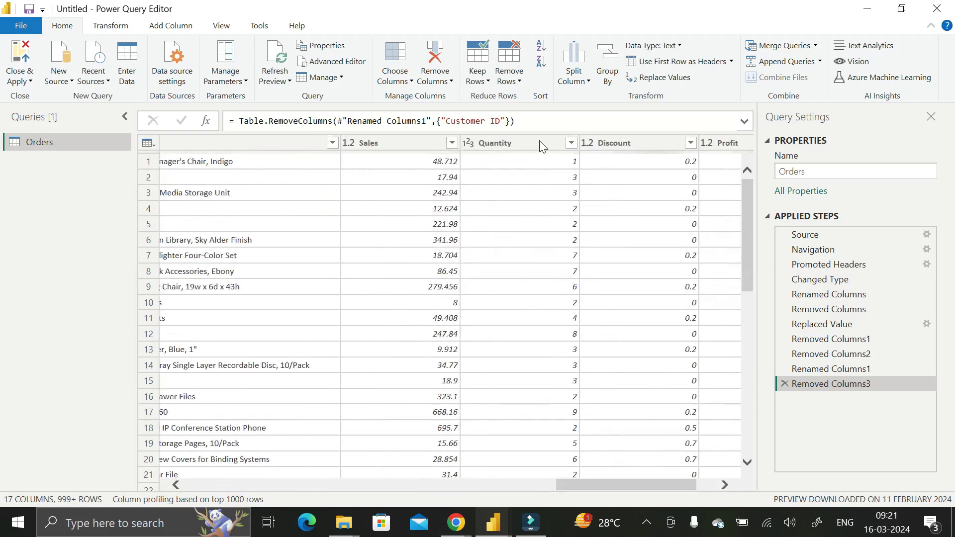
Step: Set Quantity to Whole Number, then choose Text as its type instead
left_click(522, 143)
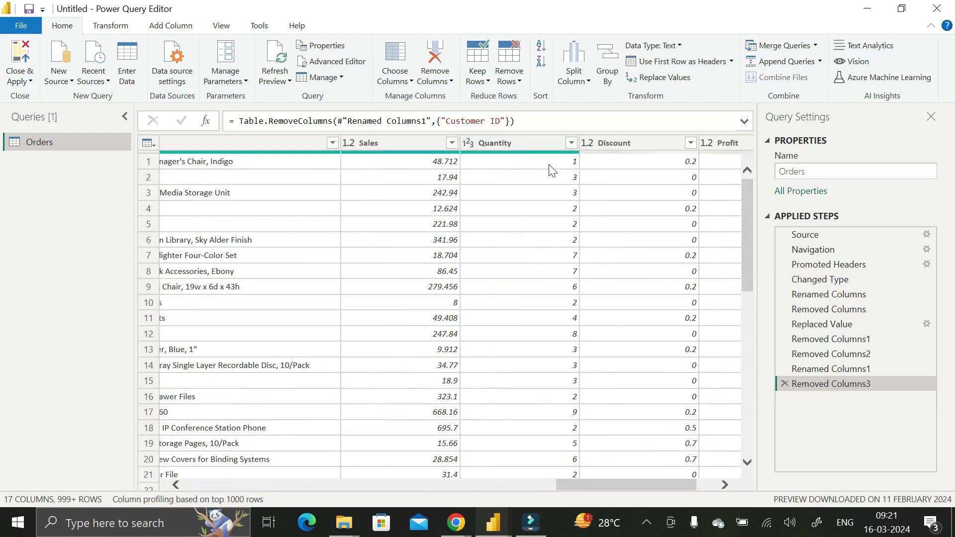
left_click(469, 142)
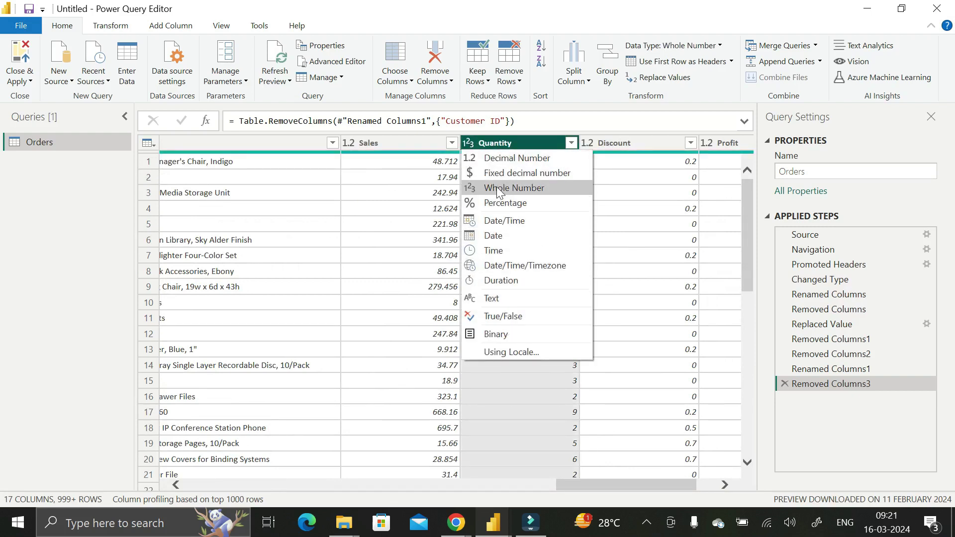
left_click(502, 187)
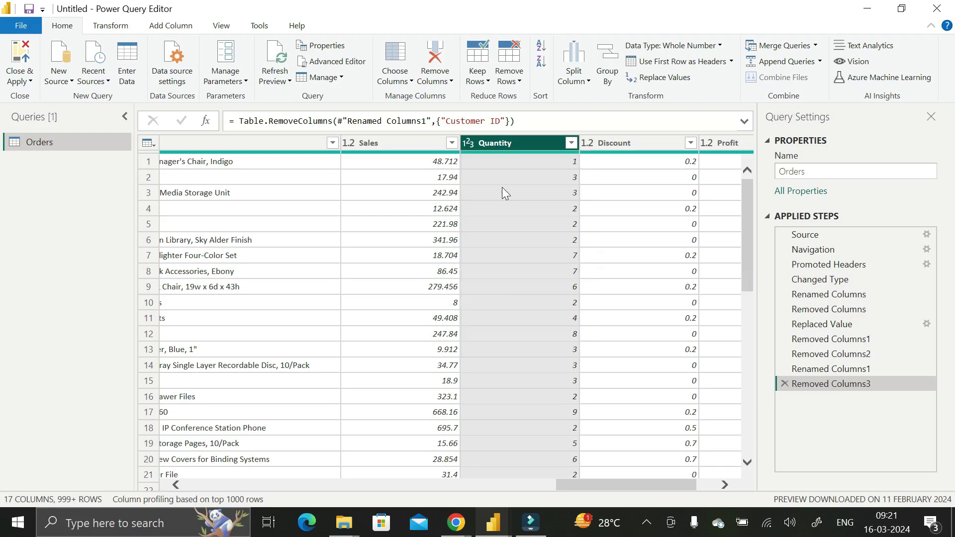
left_click(469, 144)
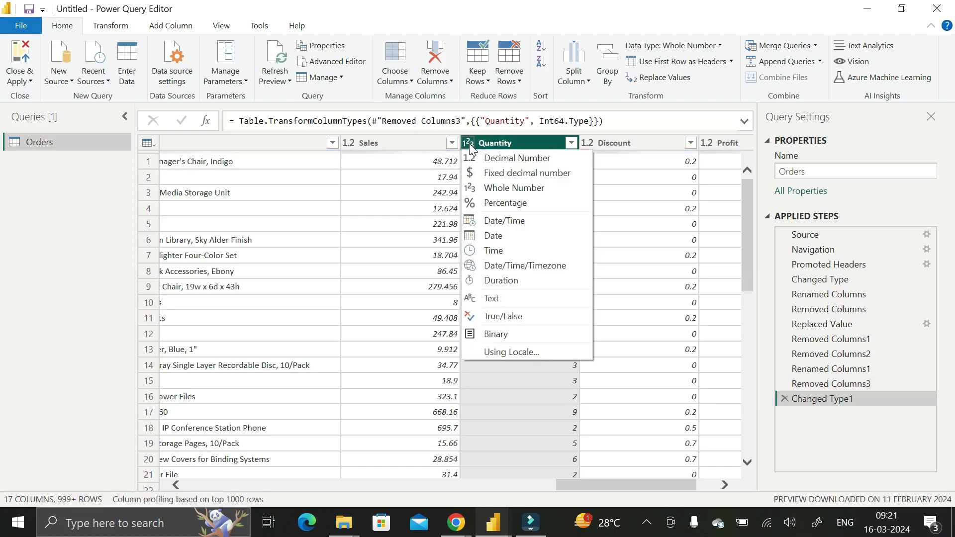
left_click(506, 298)
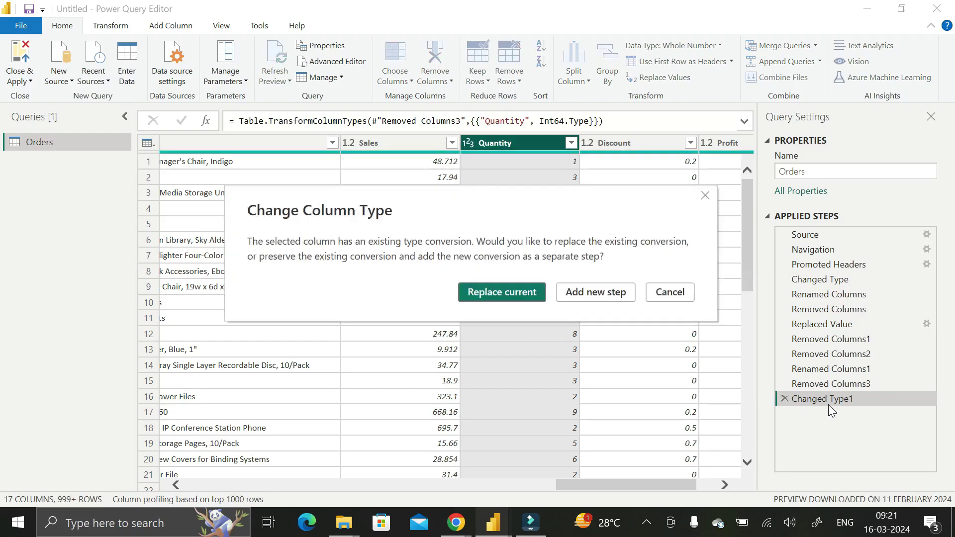
Step: Replace Quantity's current conversion with Text and review the TransformColumnTypes formula
left_click(500, 293)
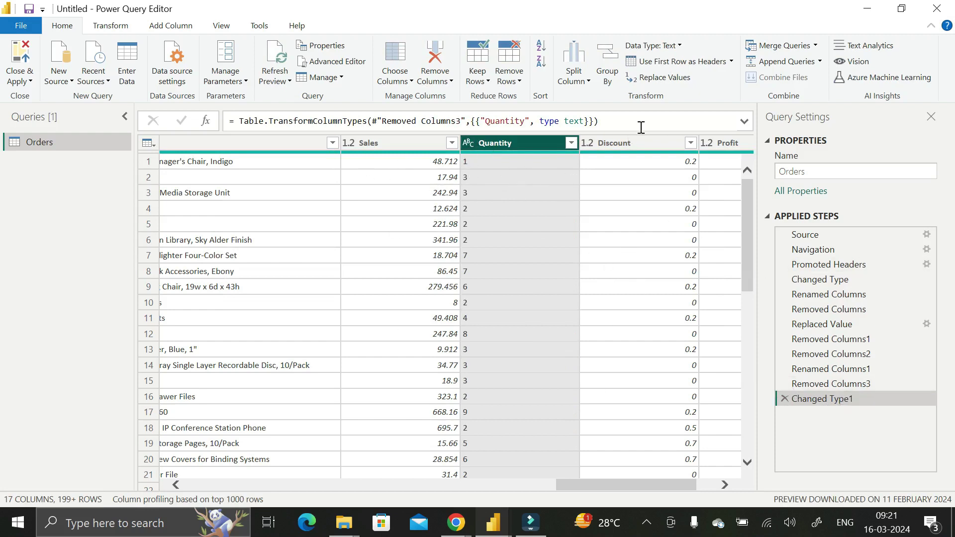
left_click(744, 121)
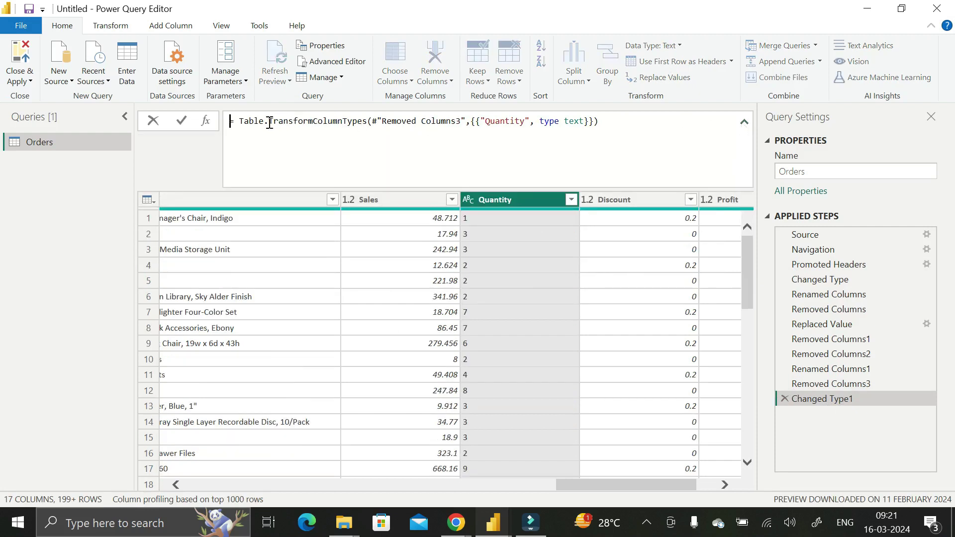
left_click_drag(269, 121, 367, 122)
left_click_drag(486, 121, 592, 123)
left_click_drag(606, 123, 241, 126)
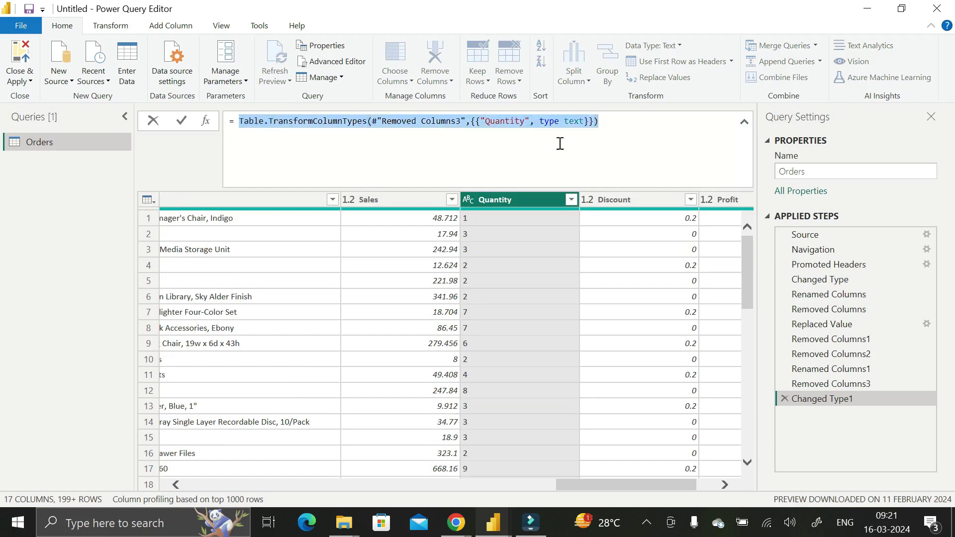
left_click(633, 130)
left_click(744, 122)
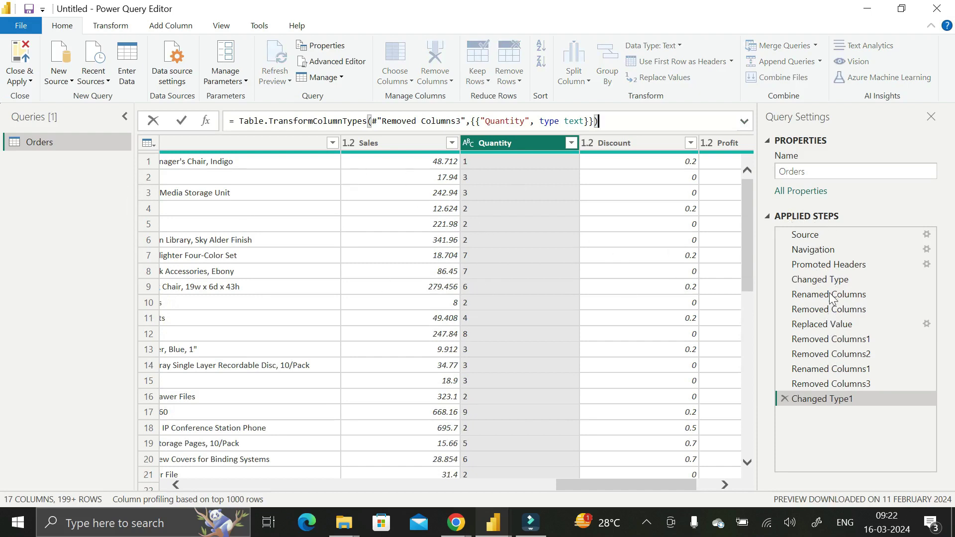
Step: Browse the Renamed Columns1 and Removed Columns2 steps, then return to Changed Type1
left_click(822, 371)
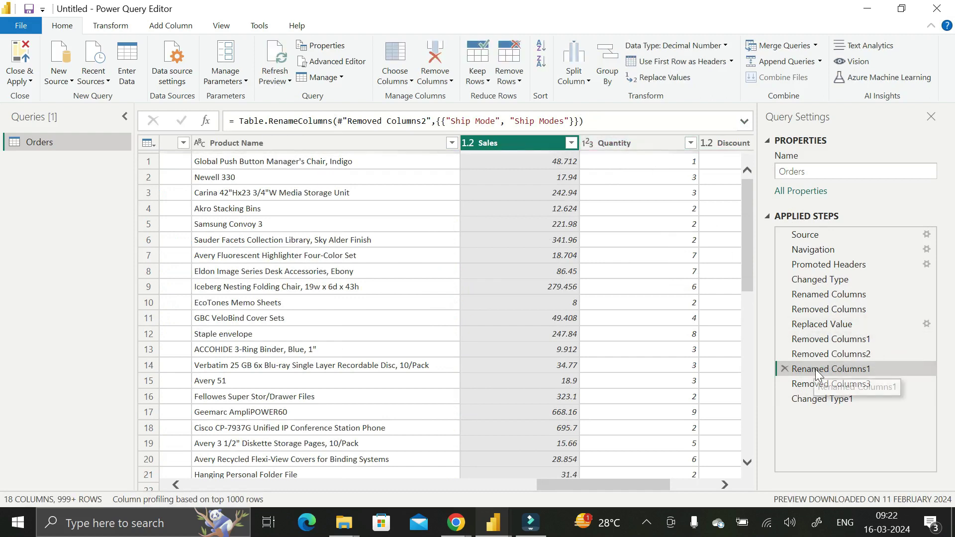
left_click(816, 355)
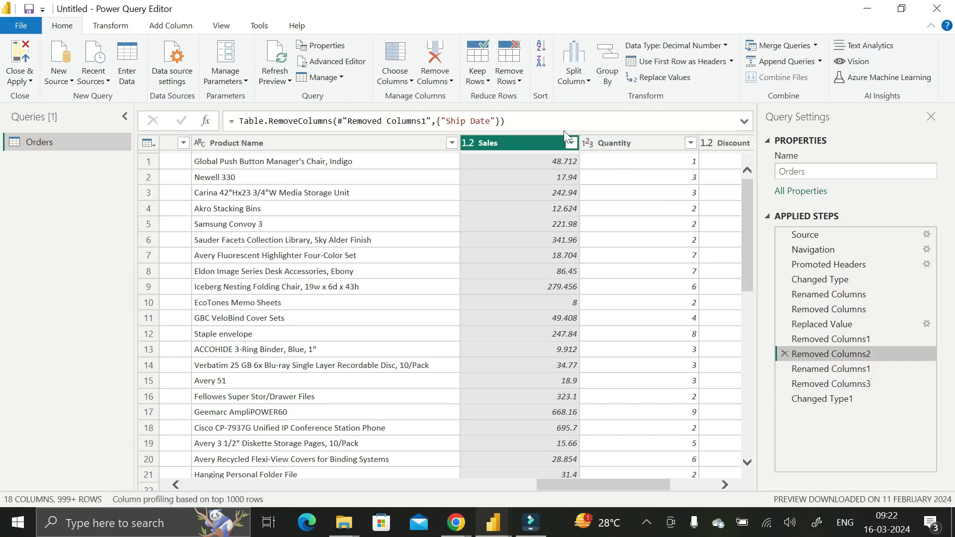
left_click(548, 124)
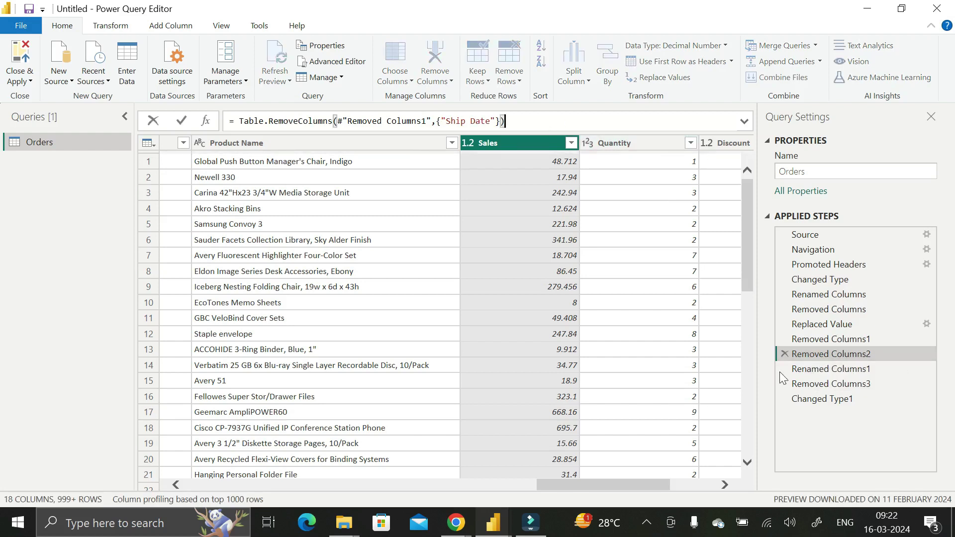
key("Escape")
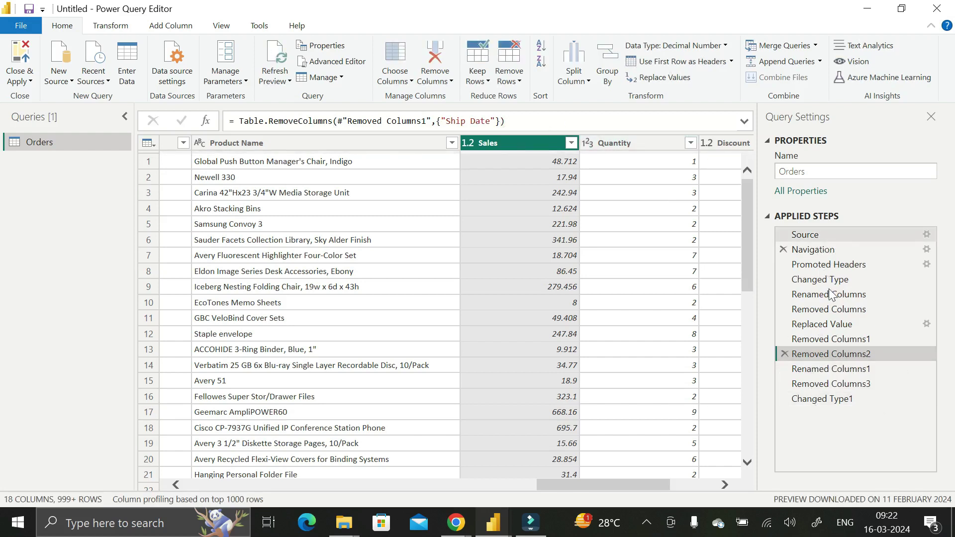
left_click(841, 399)
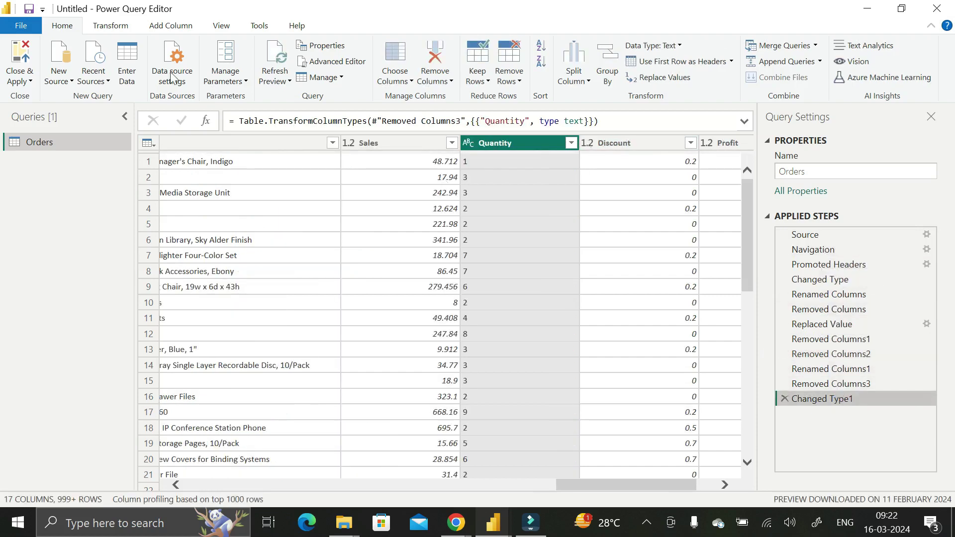
Step: View the Orders query's full M code in the Advanced Editor and close it
left_click(336, 66)
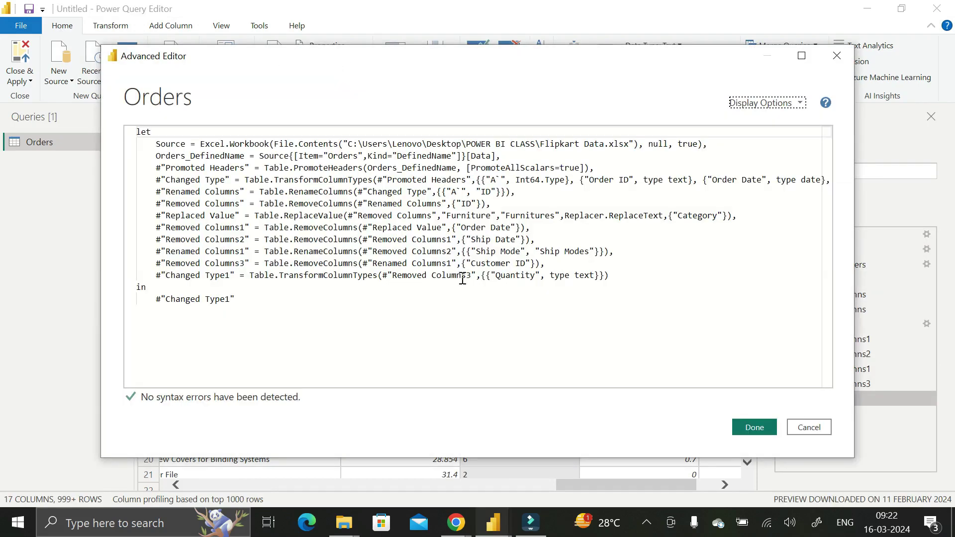
left_click_drag(260, 299, 130, 133)
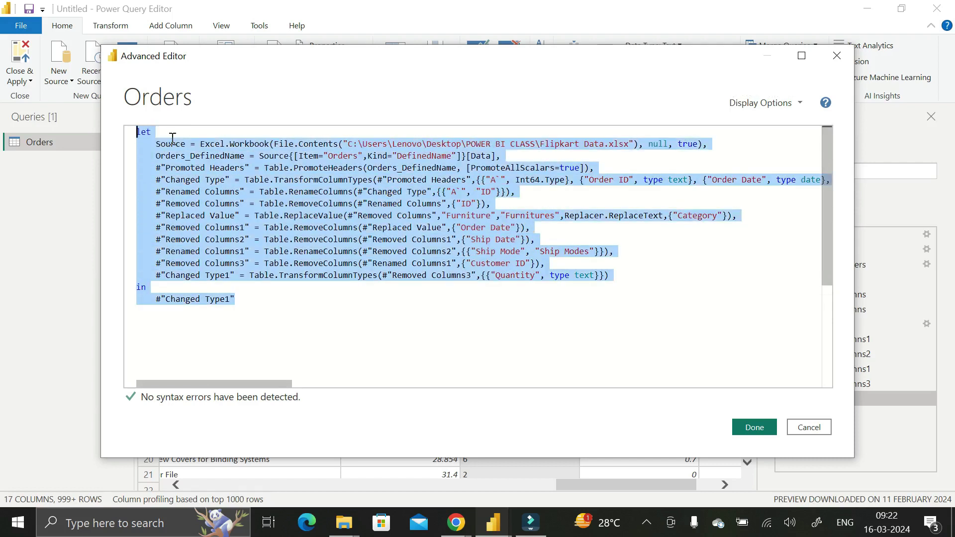
left_click(833, 60)
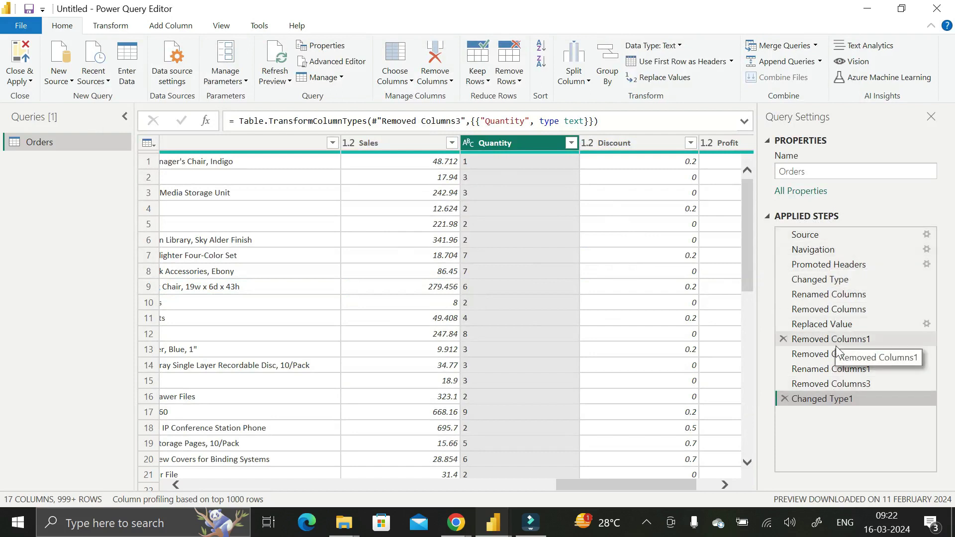
Step: Review the Changed Type1 code line converting Quantity to text, close, and select Discount
left_click(329, 62)
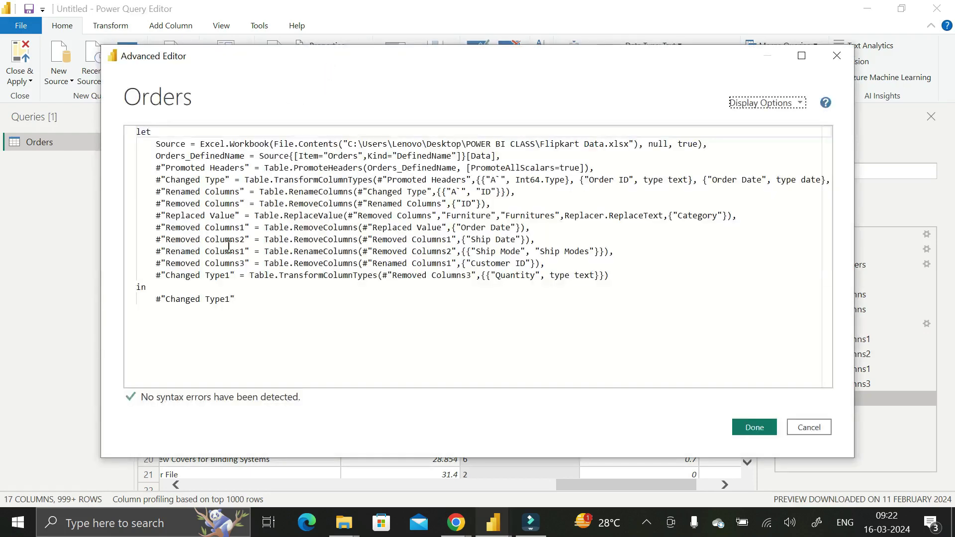
left_click_drag(237, 300, 109, 126)
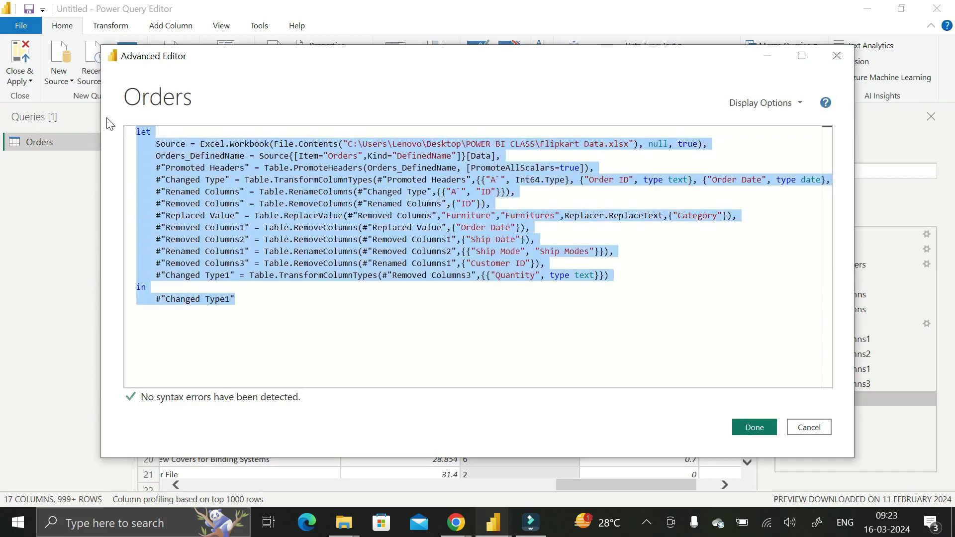
left_click(345, 187)
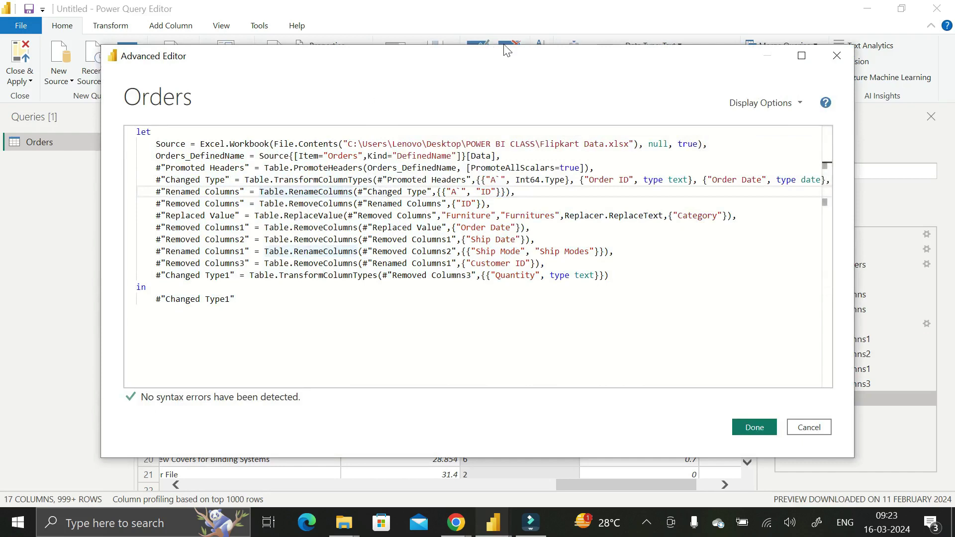
left_click_drag(558, 56, 469, 61)
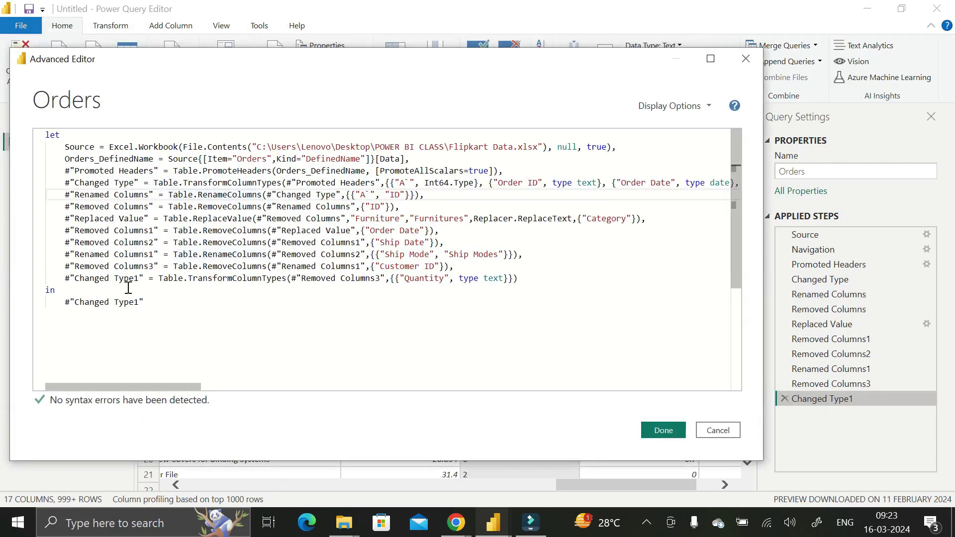
left_click_drag(138, 282, 74, 280)
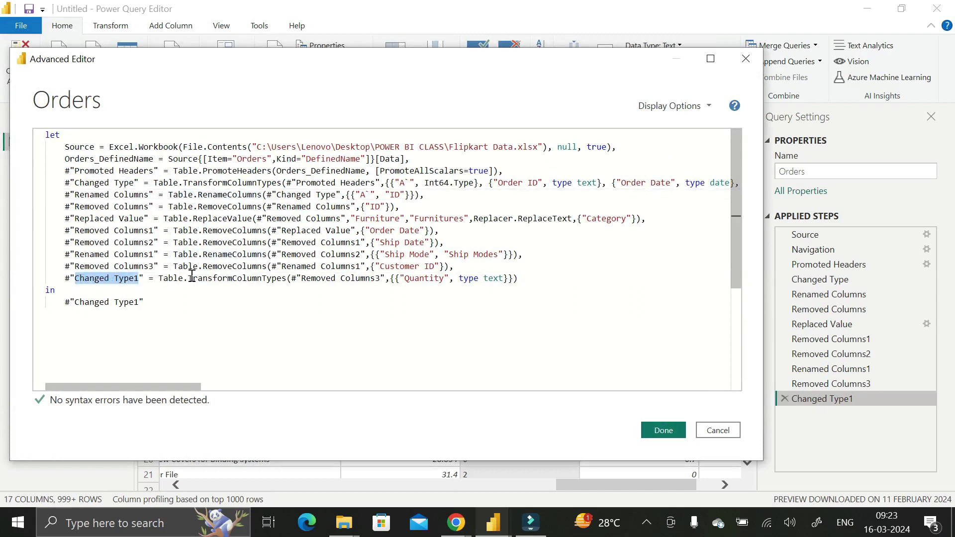
left_click_drag(189, 278, 288, 279)
left_click_drag(405, 278, 440, 278)
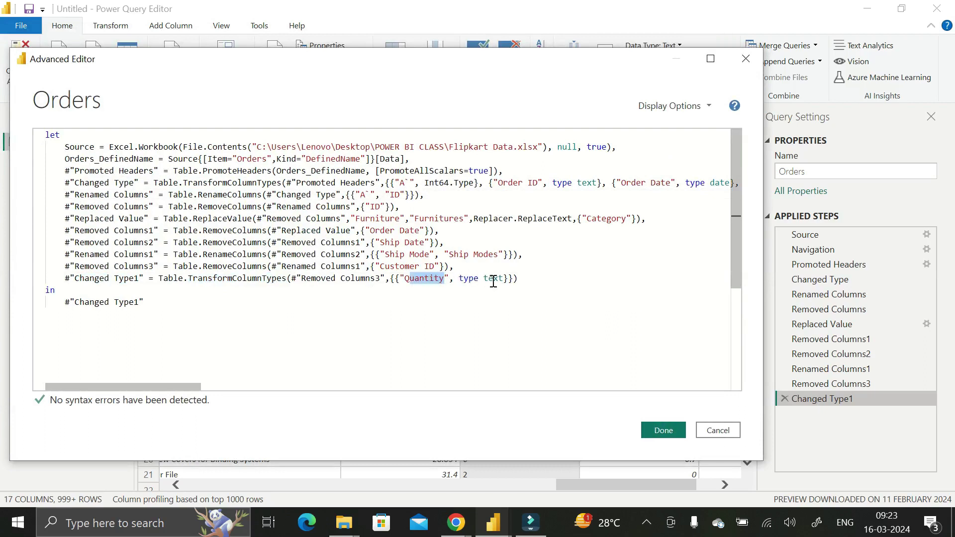
left_click_drag(484, 278, 498, 279)
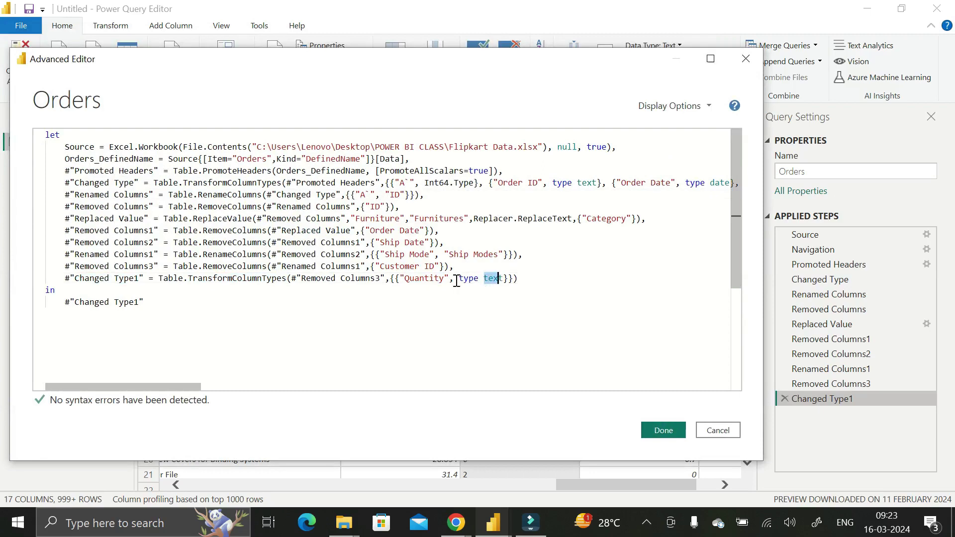
left_click(743, 59)
left_click(624, 143)
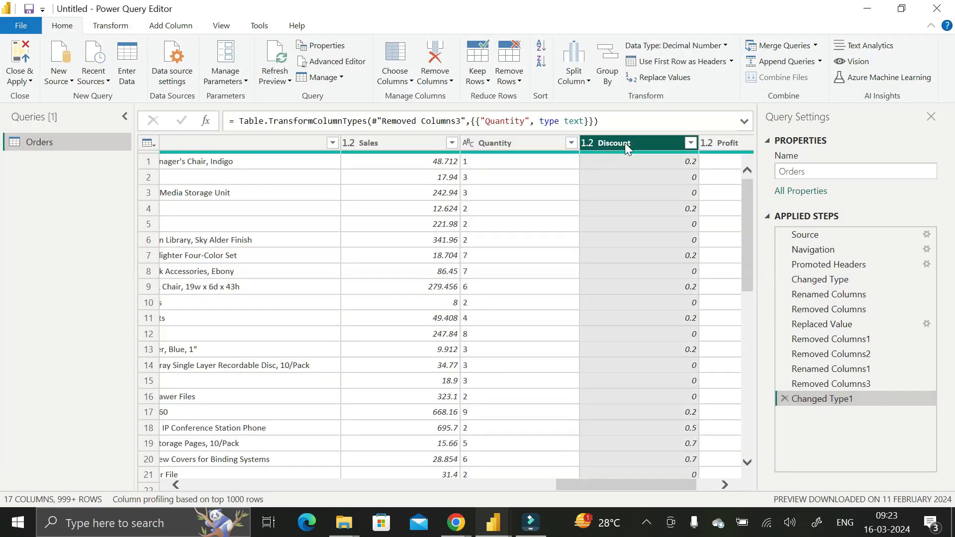
Step: Remove the Discount column and review its new Removed Columns4 line in the Advanced Editor
right_click(625, 142)
left_click(663, 170)
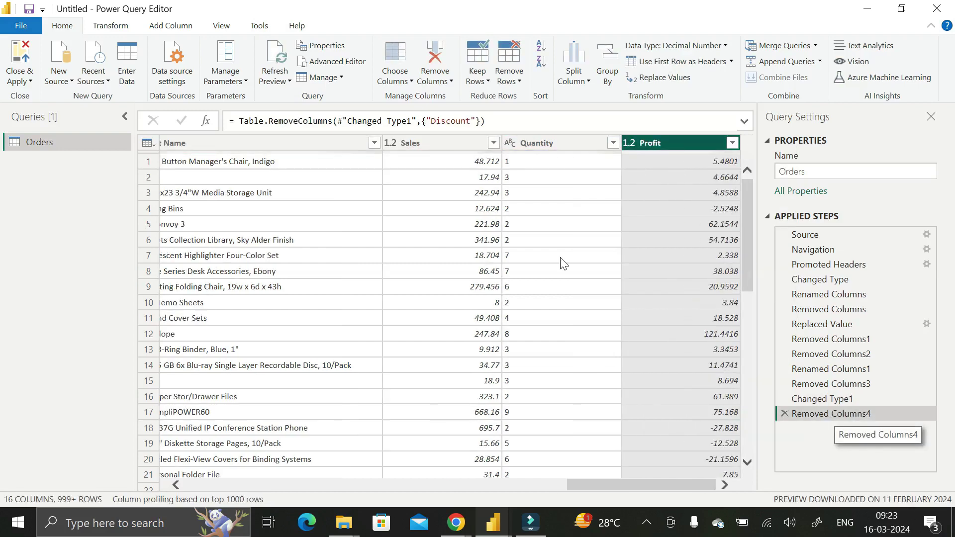
left_click(338, 62)
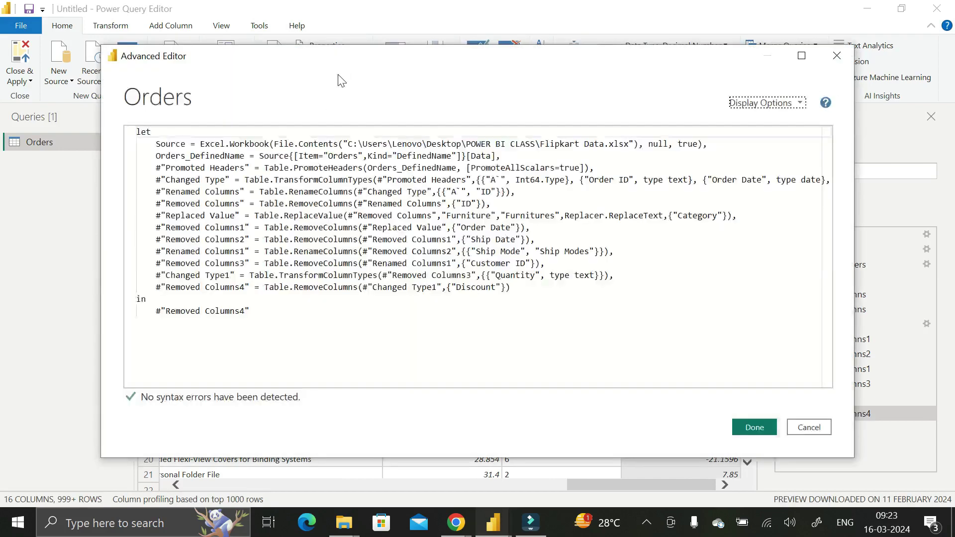
left_click_drag(166, 288, 234, 289)
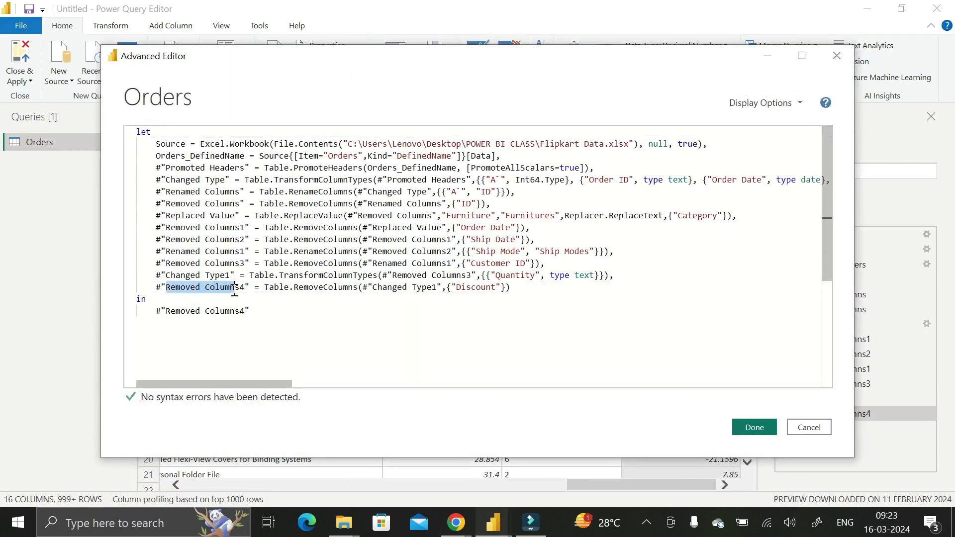
left_click(317, 294)
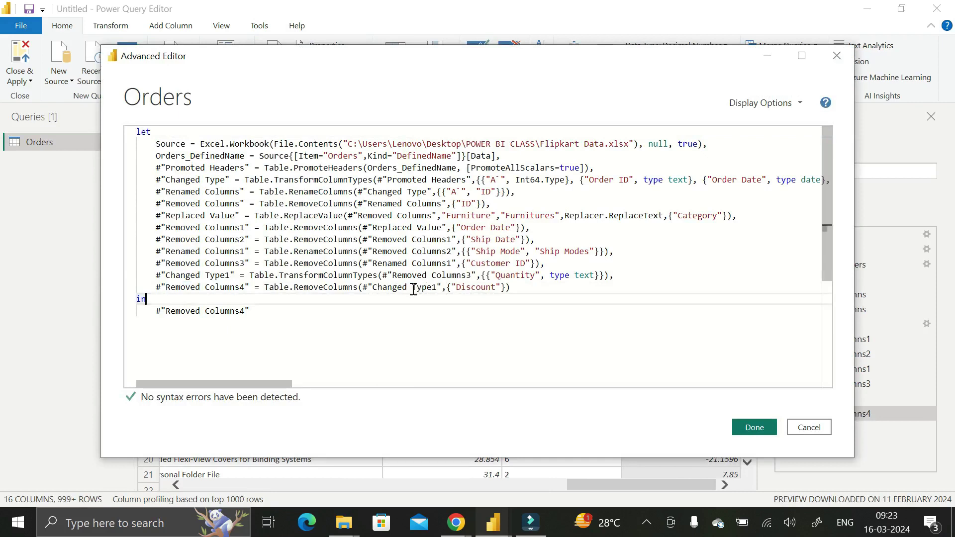
left_click_drag(448, 289, 496, 289)
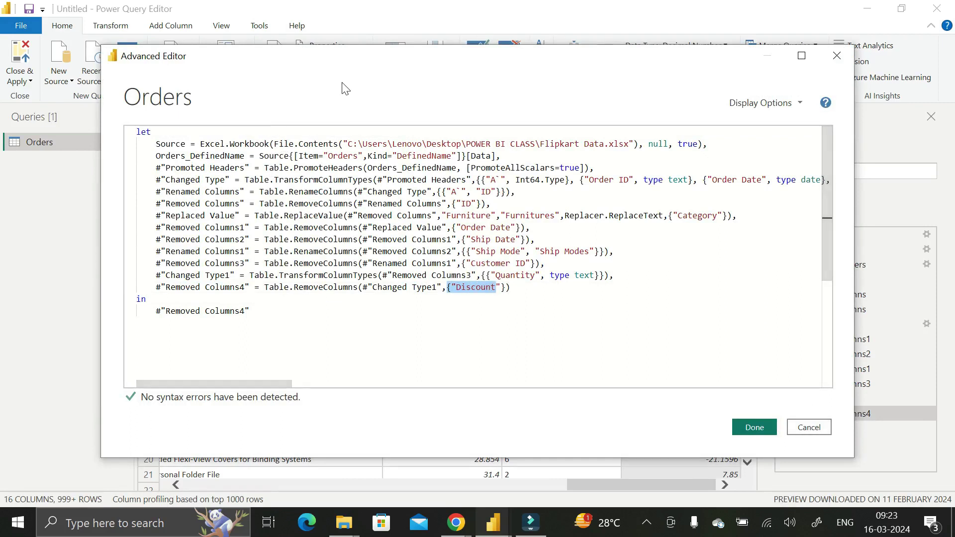
left_click(828, 453)
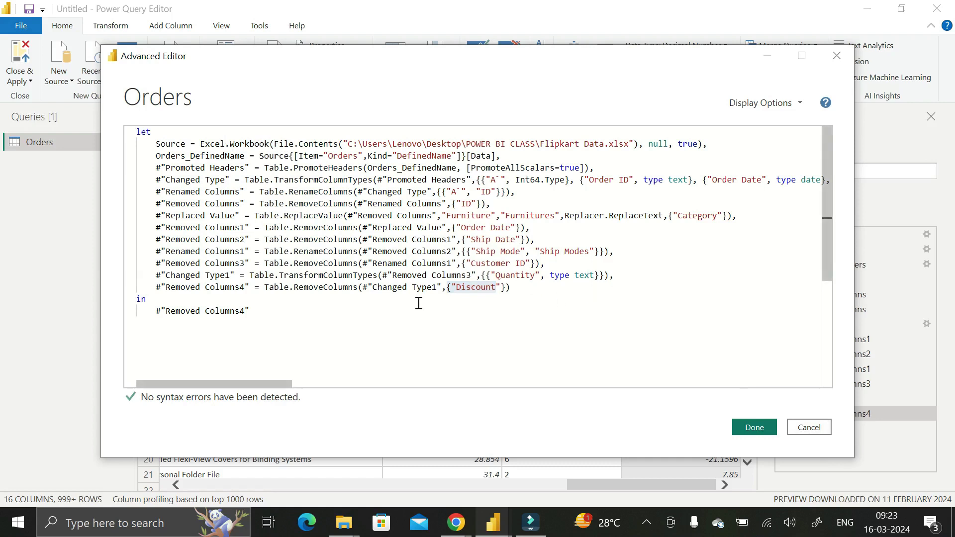
left_click_drag(288, 317, 137, 131)
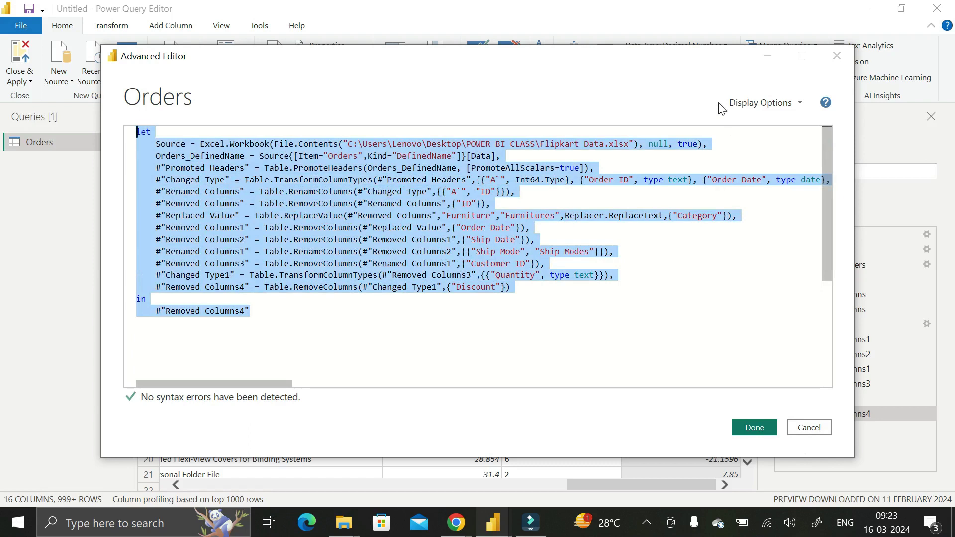
left_click(581, 81)
left_click_drag(617, 62, 534, 61)
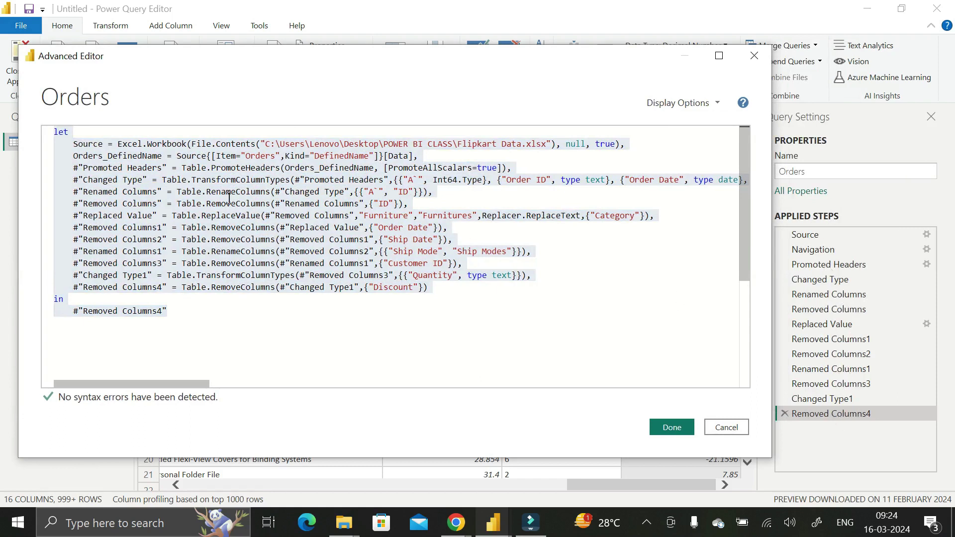
left_click(178, 311)
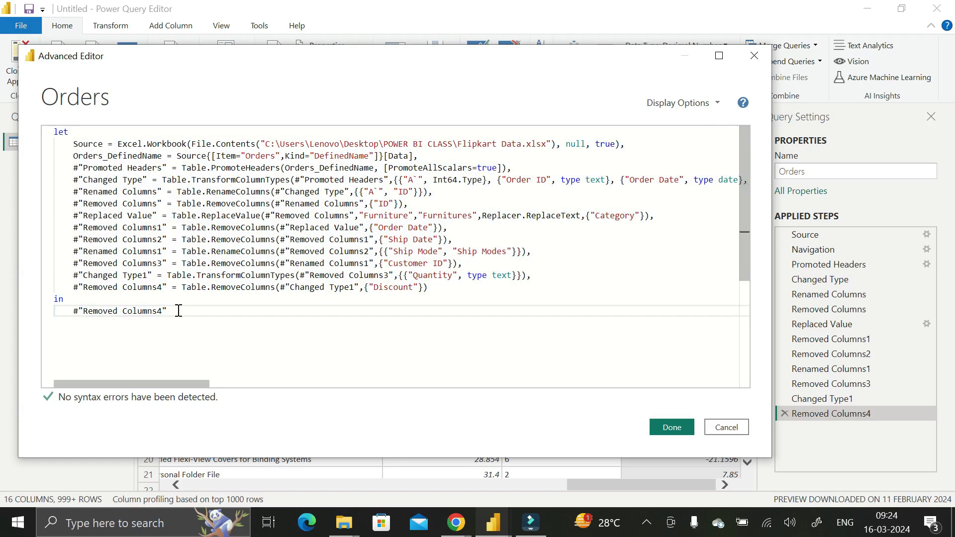
Step: Close the Advanced Editor and review the RemoveColumns formula dropping Discount in the formula bar
key("Escape")
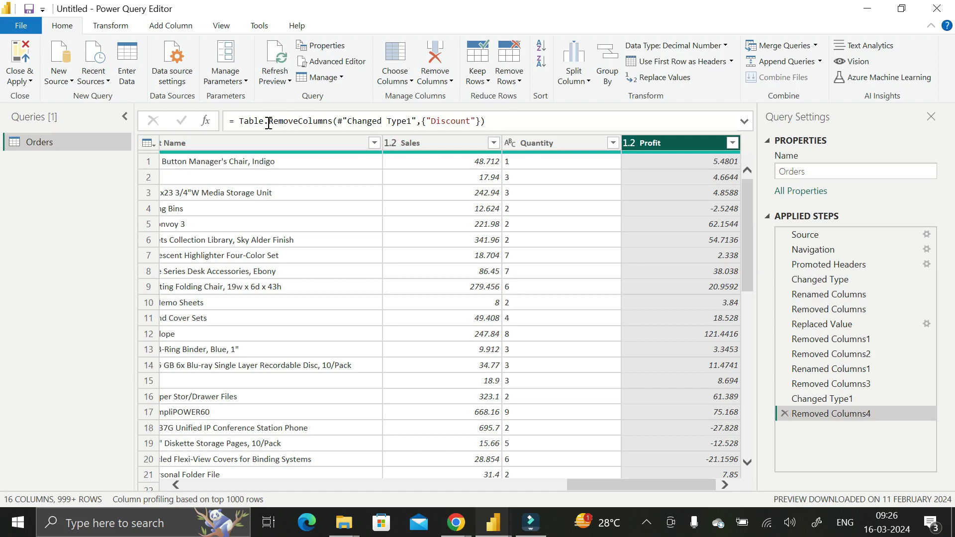
left_click_drag(270, 123, 334, 125)
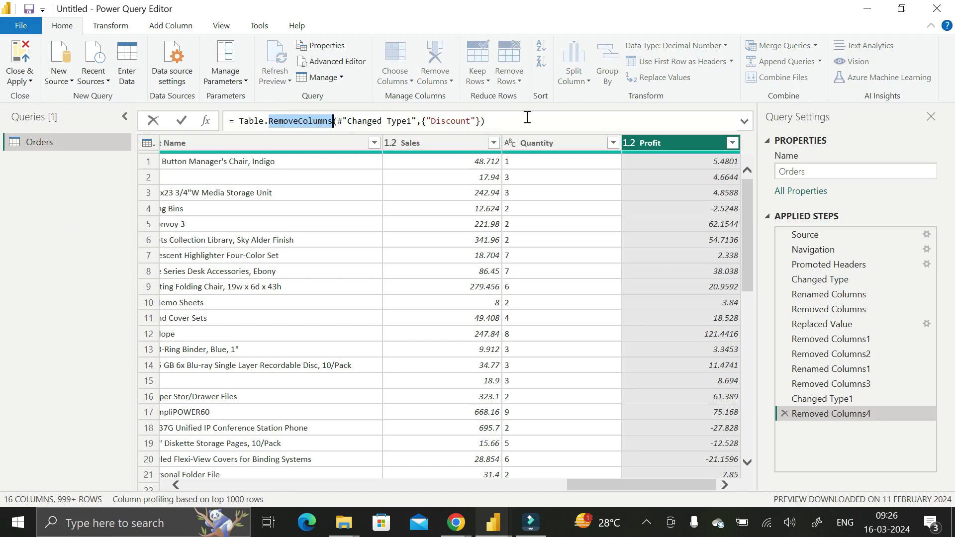
left_click_drag(431, 123, 471, 123)
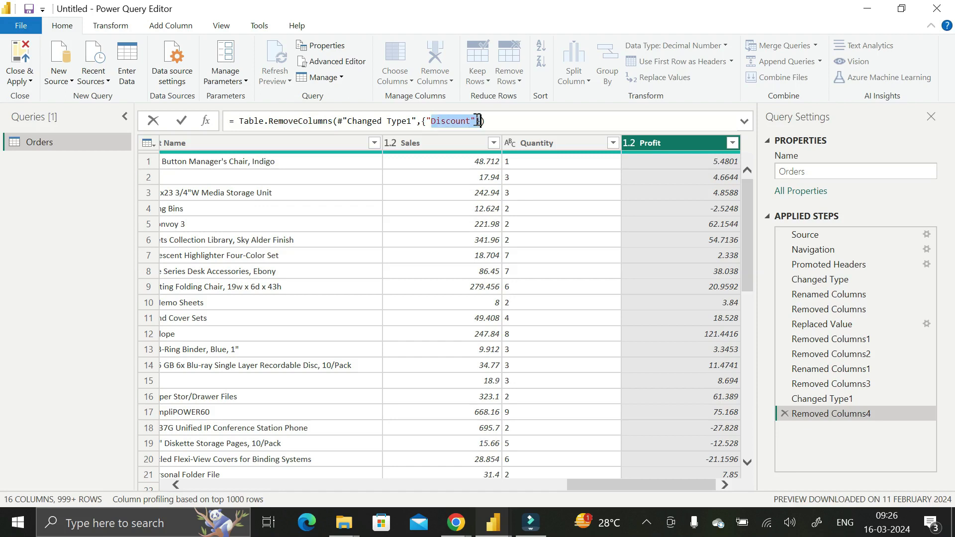
left_click(504, 123)
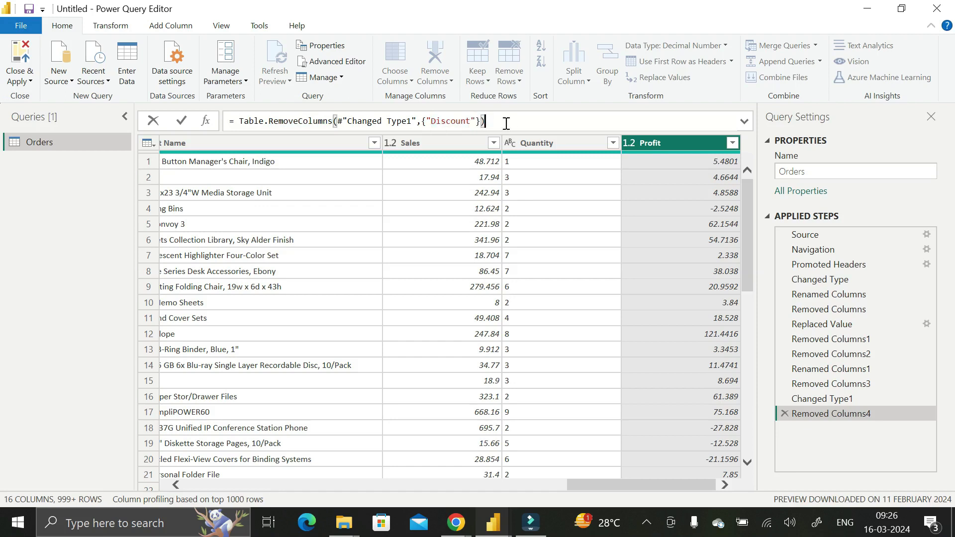
key("Return")
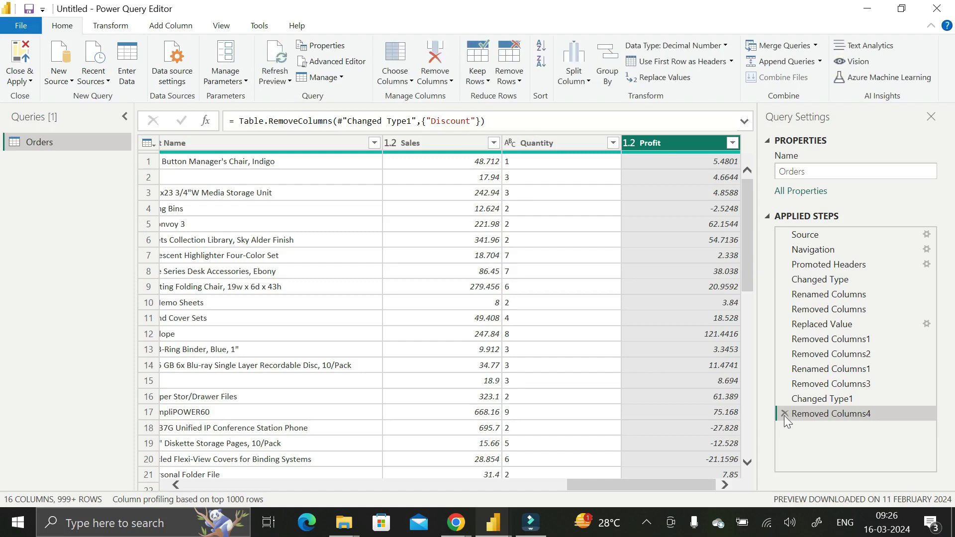
Step: Delete every applied step from Removed Columns4 back to Changed Type, leaving Promoted Headers last
left_click(784, 413)
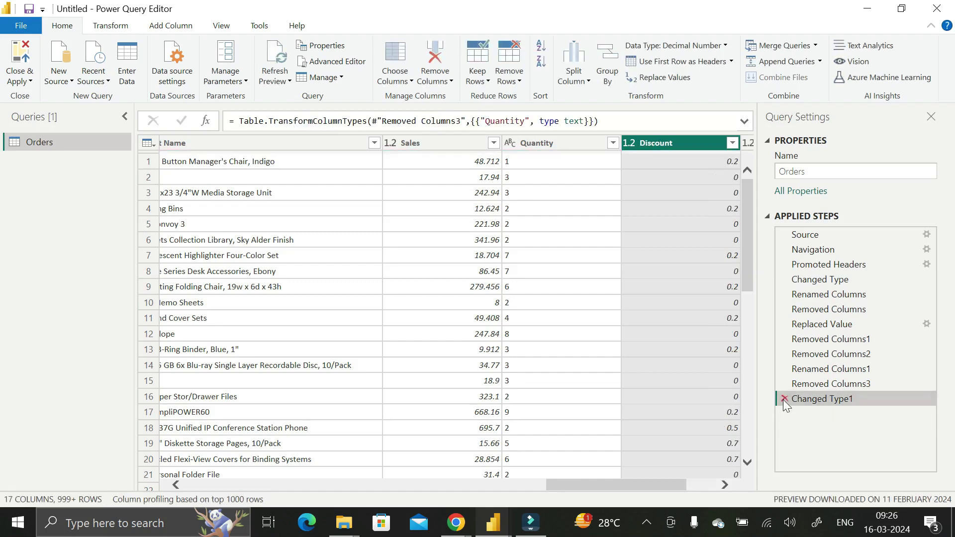
left_click(783, 399)
left_click(784, 384)
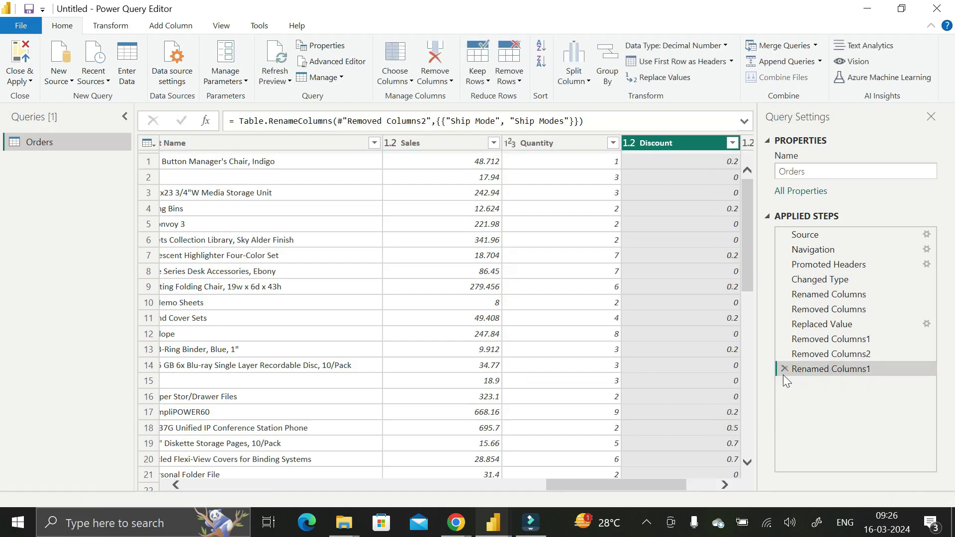
left_click(784, 369)
left_click(784, 353)
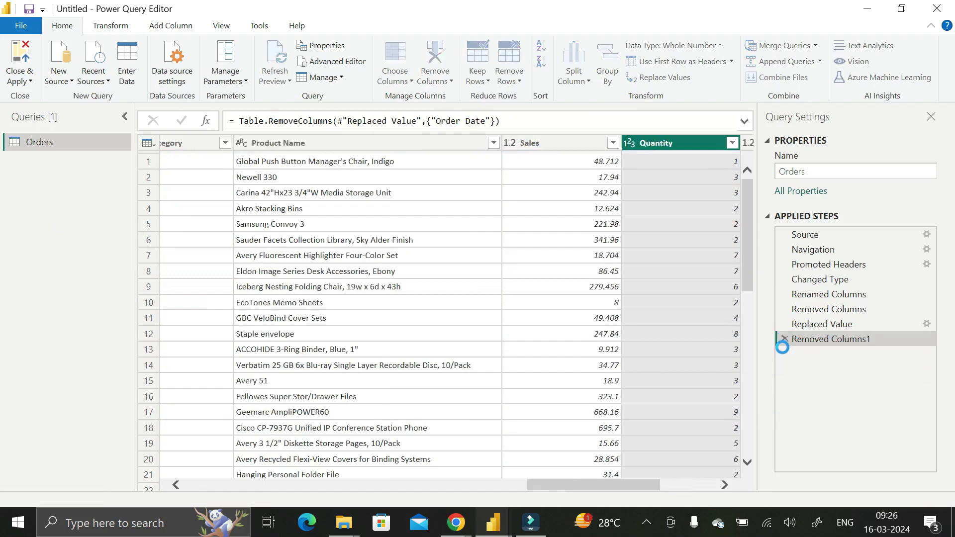
left_click(783, 340)
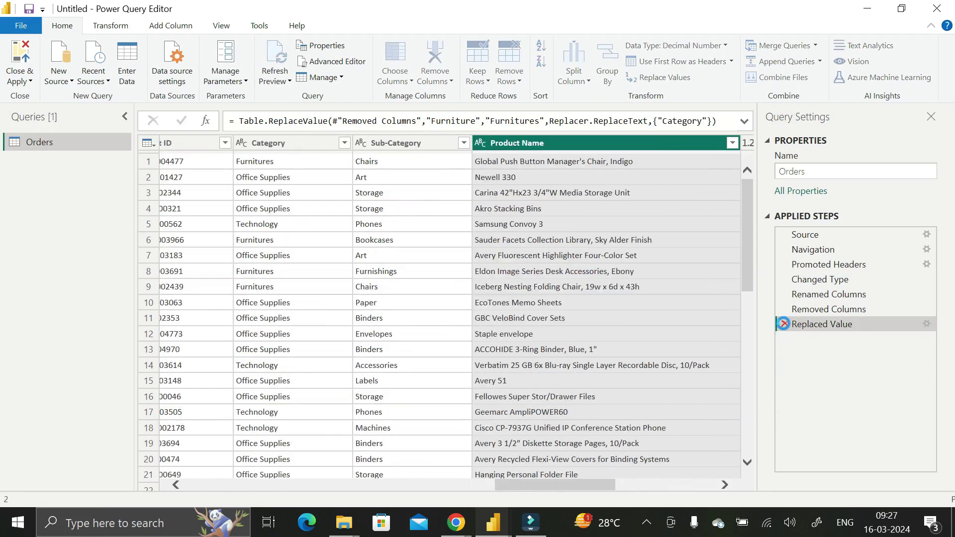
left_click(784, 324)
left_click(784, 309)
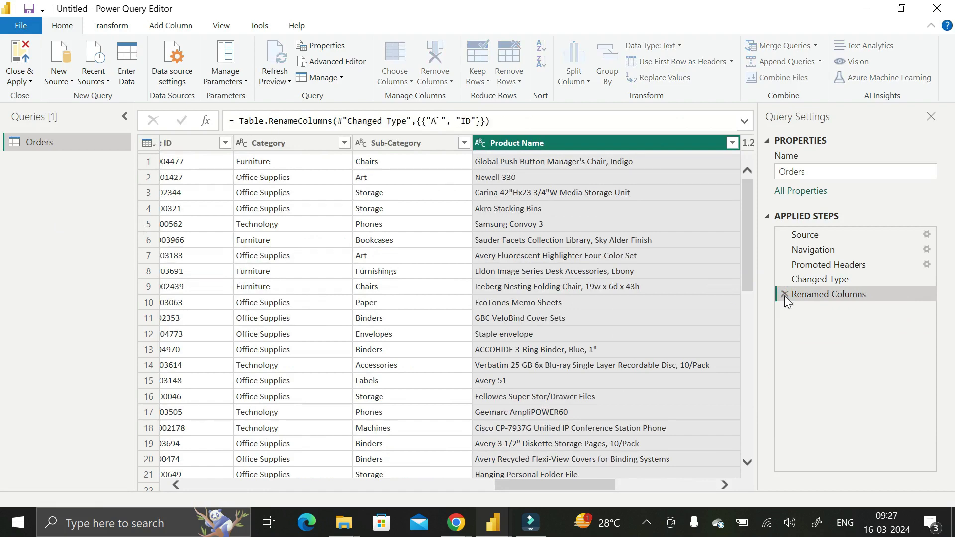
left_click(784, 295)
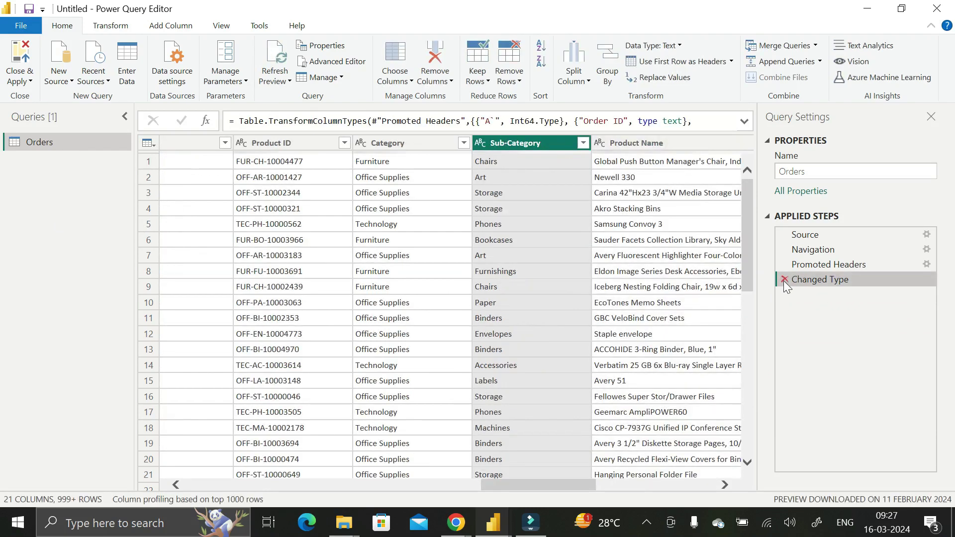
left_click(785, 280)
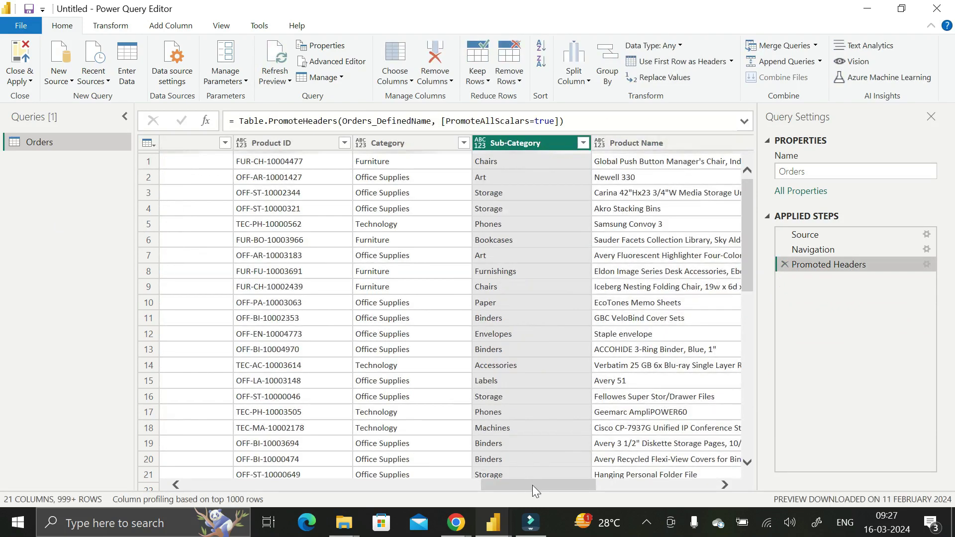
Step: Rename the first column A` to ID
left_click_drag(532, 485, 186, 484)
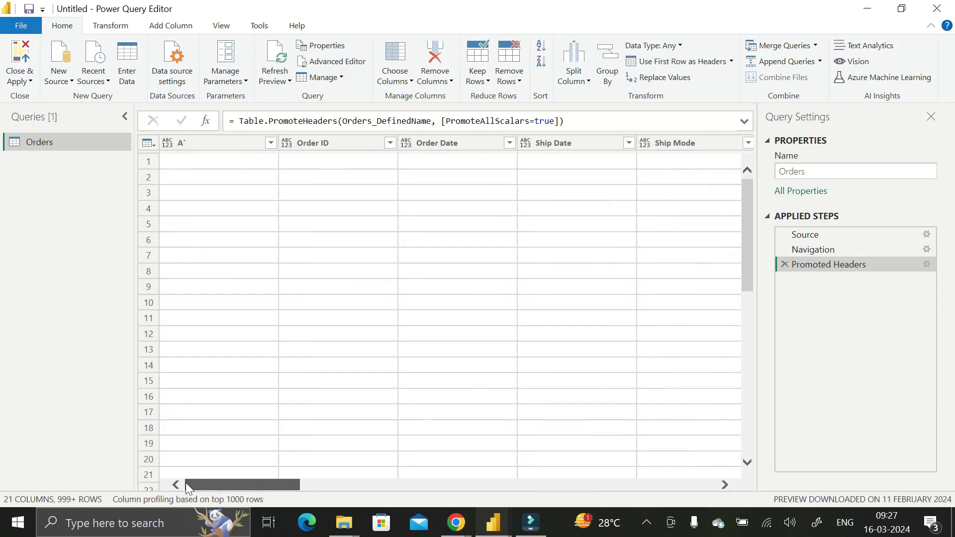
double_click(200, 141)
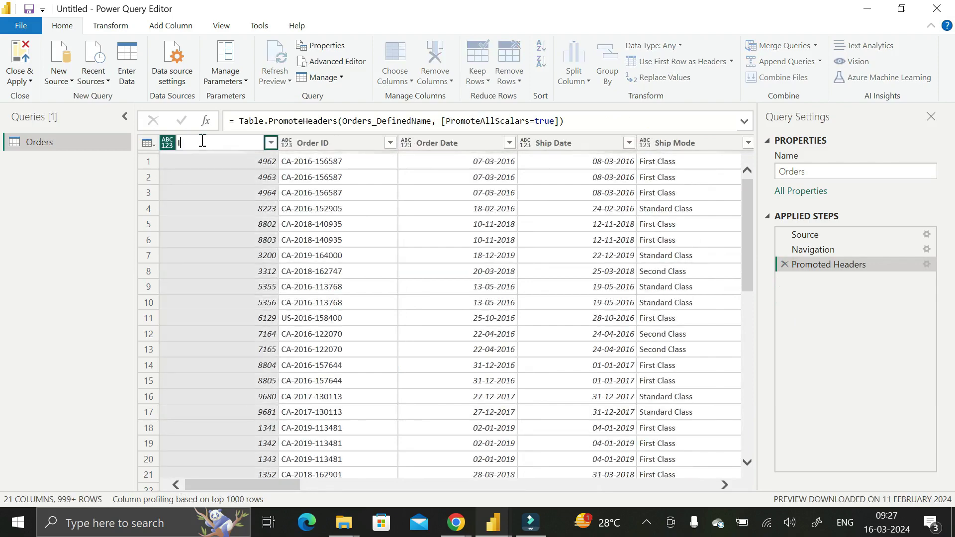
type("D")
key("Return")
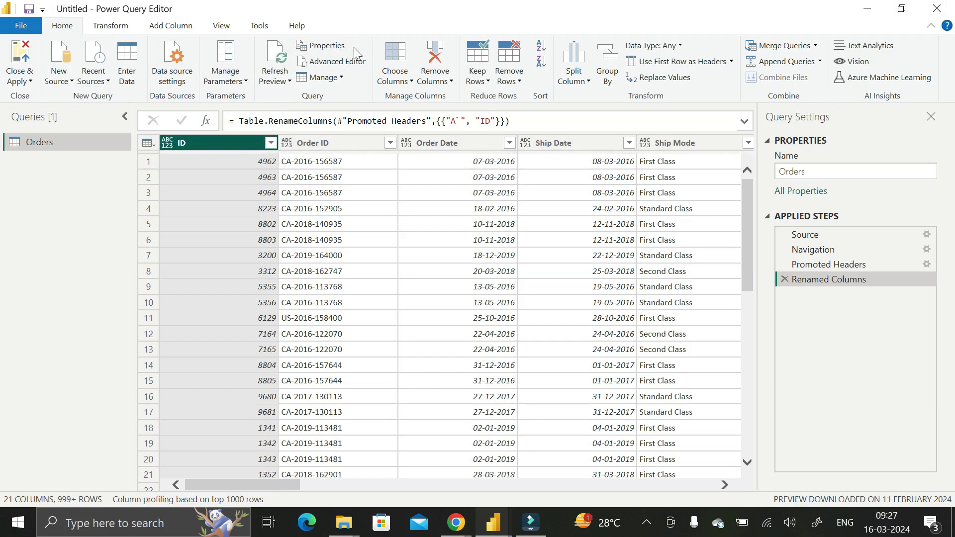
left_click(341, 79)
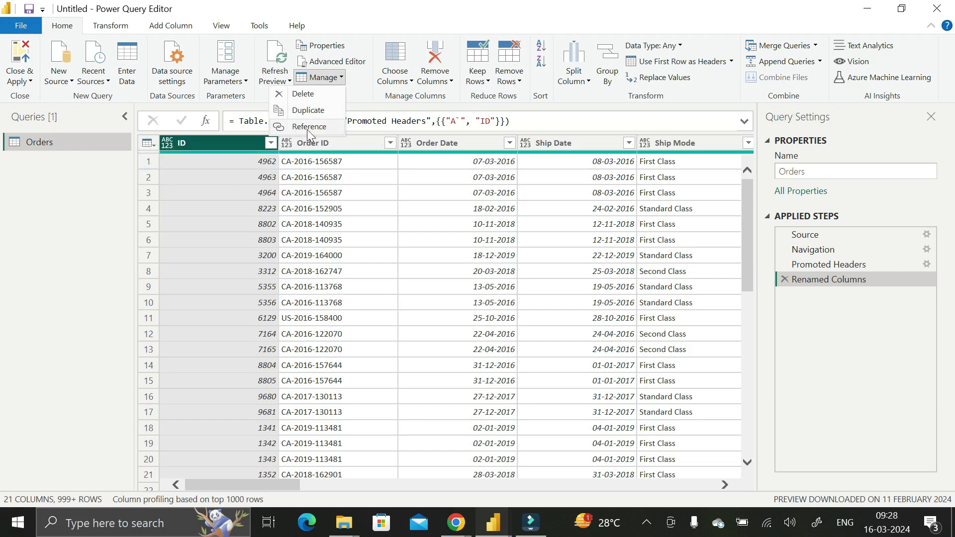
left_click(84, 171)
right_click(61, 144)
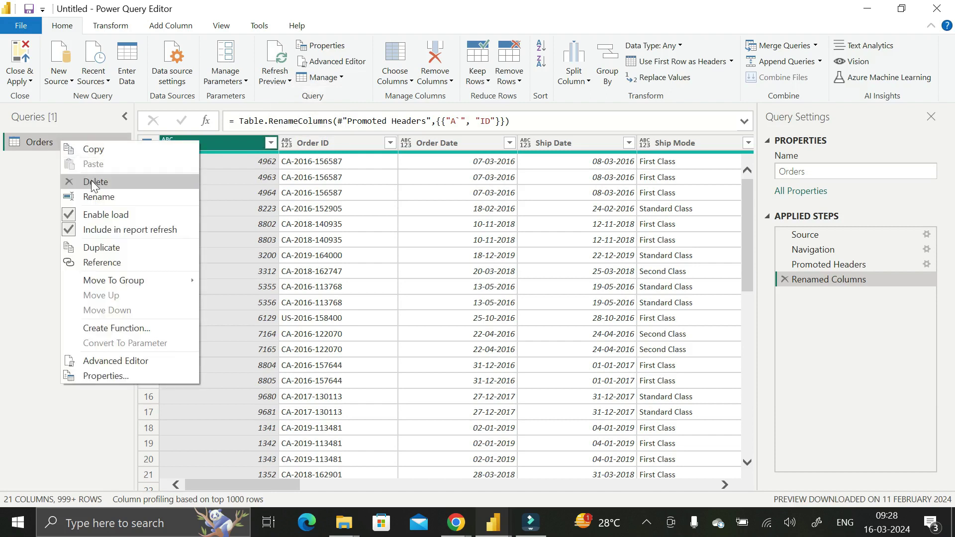
left_click(22, 181)
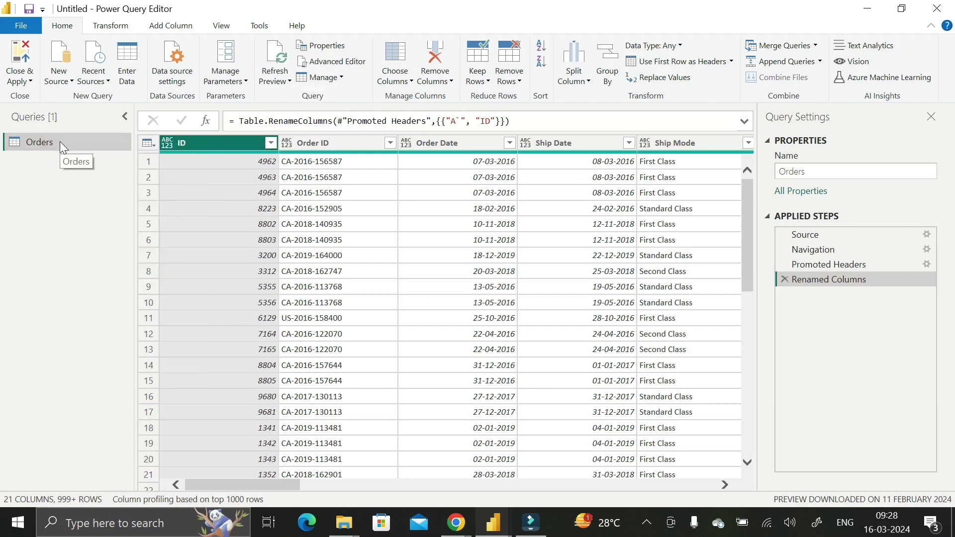
left_click(321, 77)
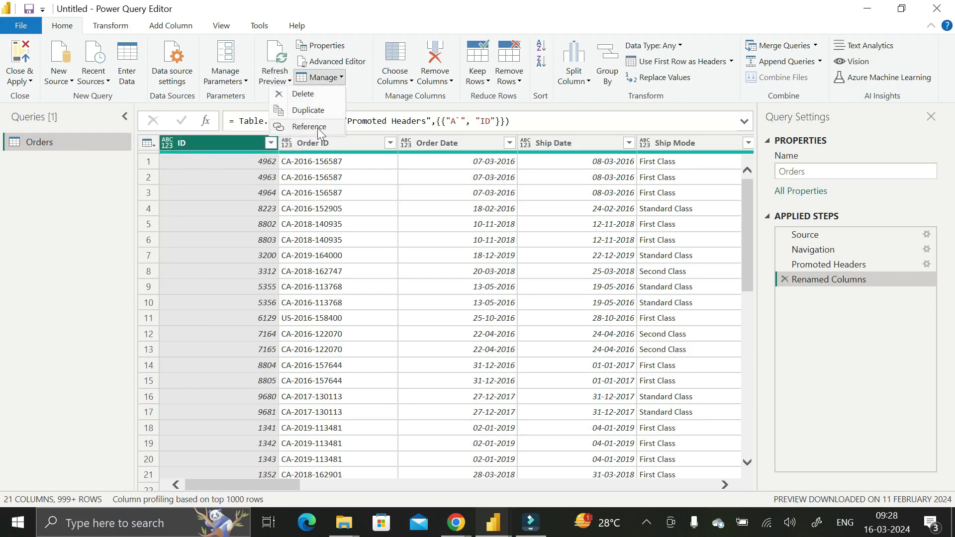
left_click(84, 172)
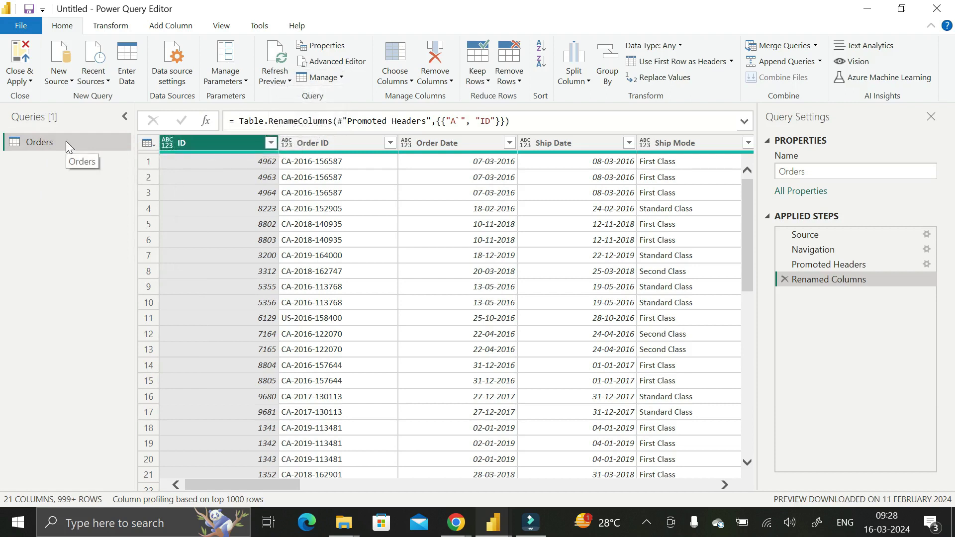
right_click(66, 141)
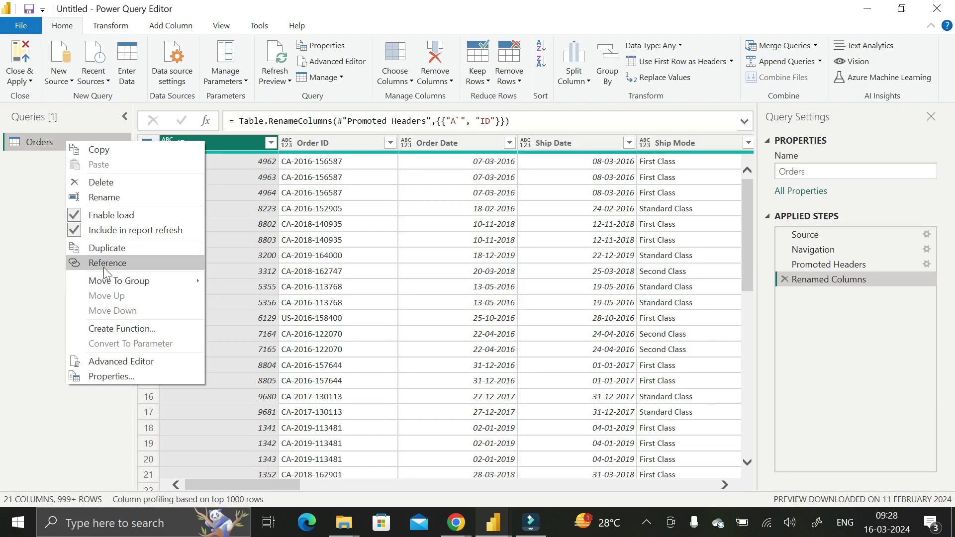
left_click(26, 243)
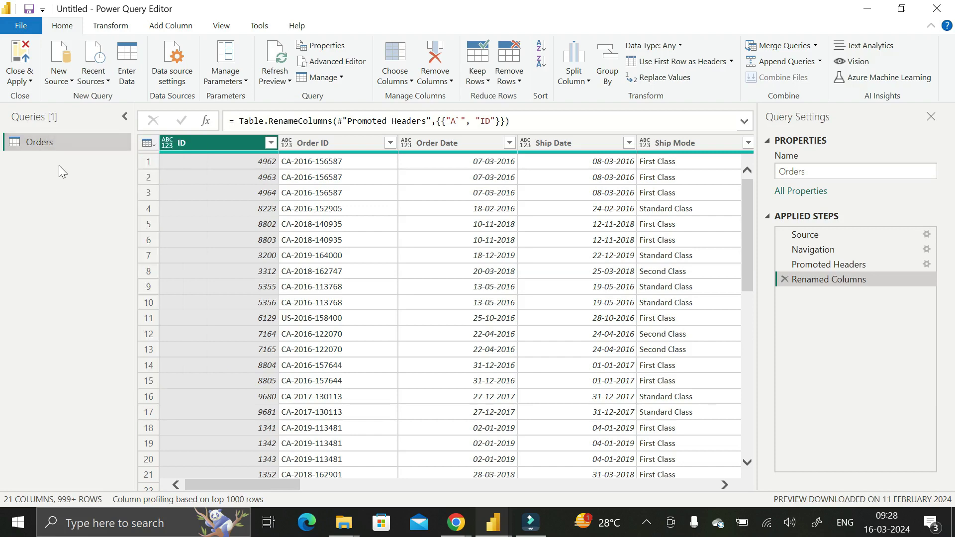
right_click(54, 141)
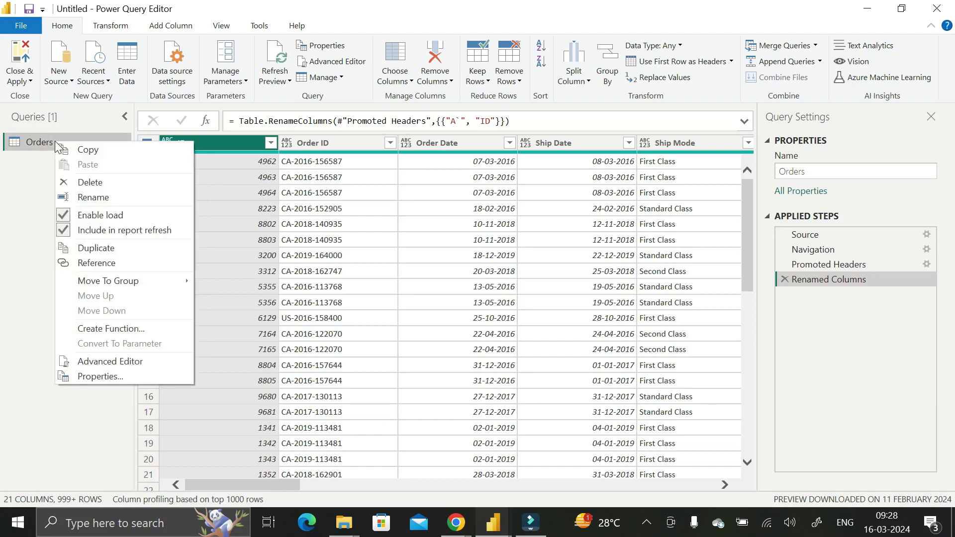
left_click(88, 182)
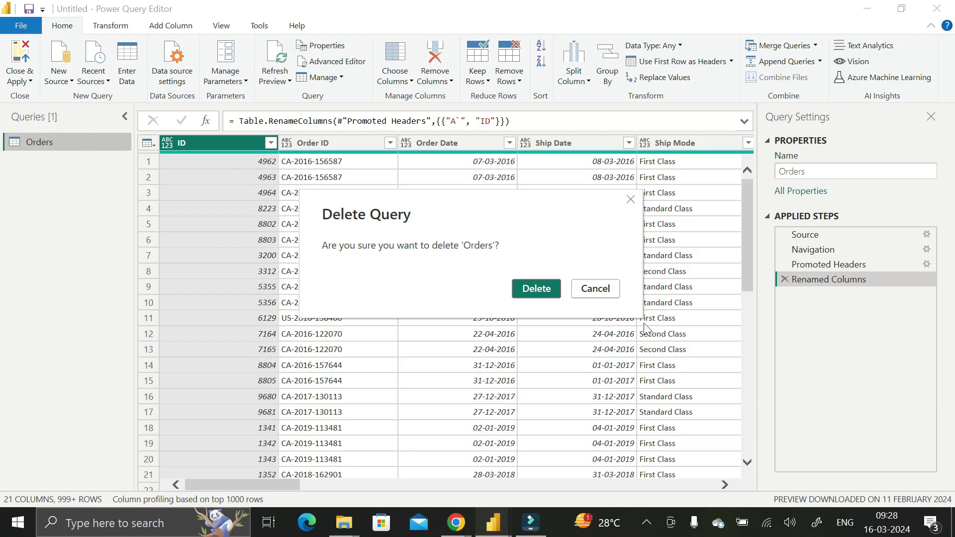
left_click(595, 289)
right_click(80, 141)
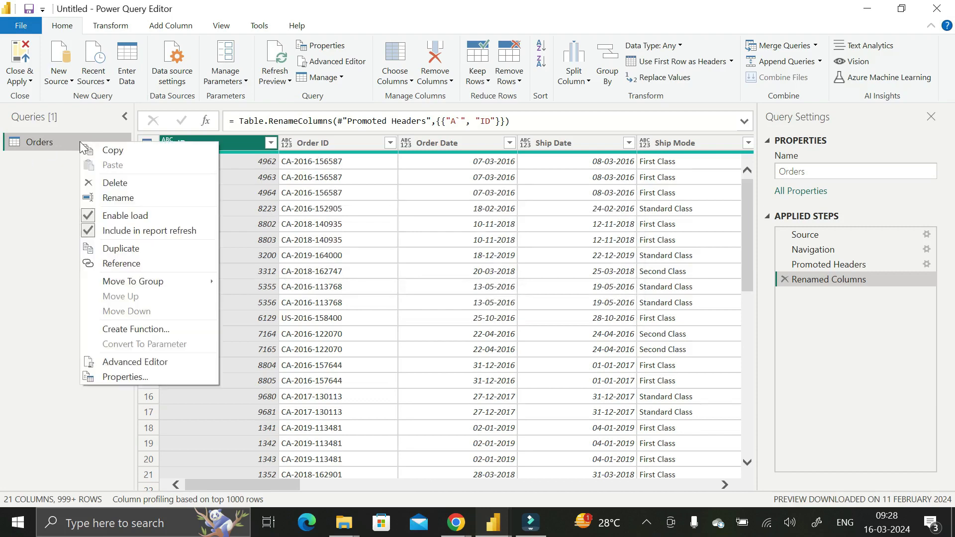
left_click(131, 250)
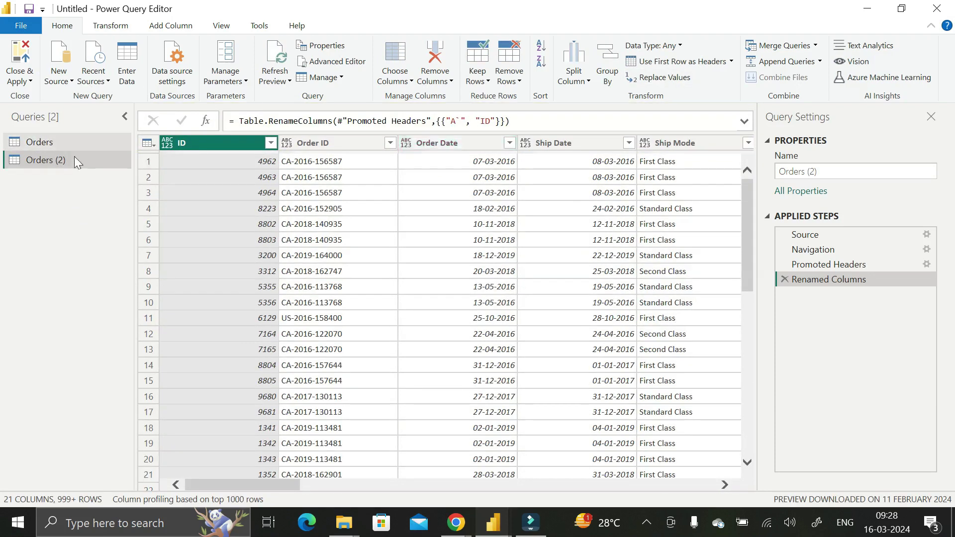
right_click(73, 157)
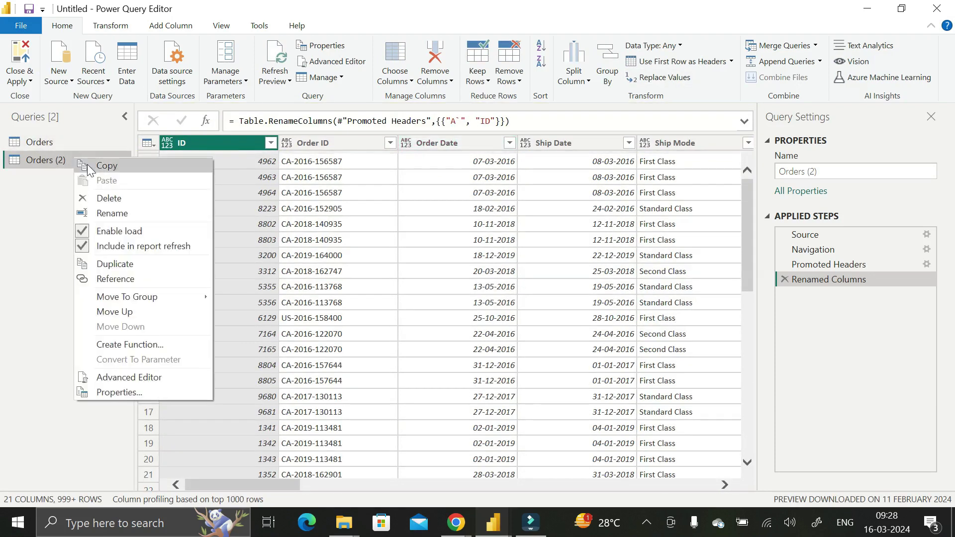
left_click(109, 199)
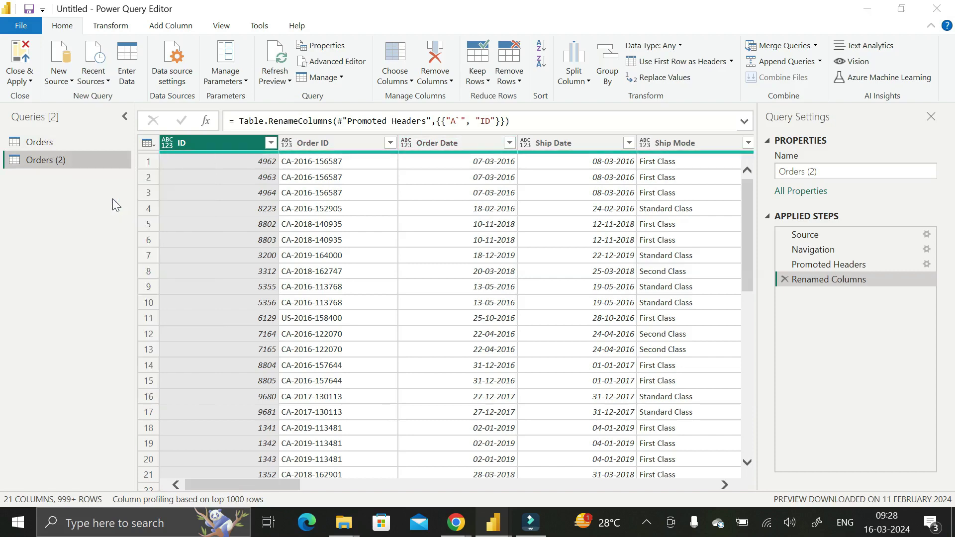
left_click(553, 287)
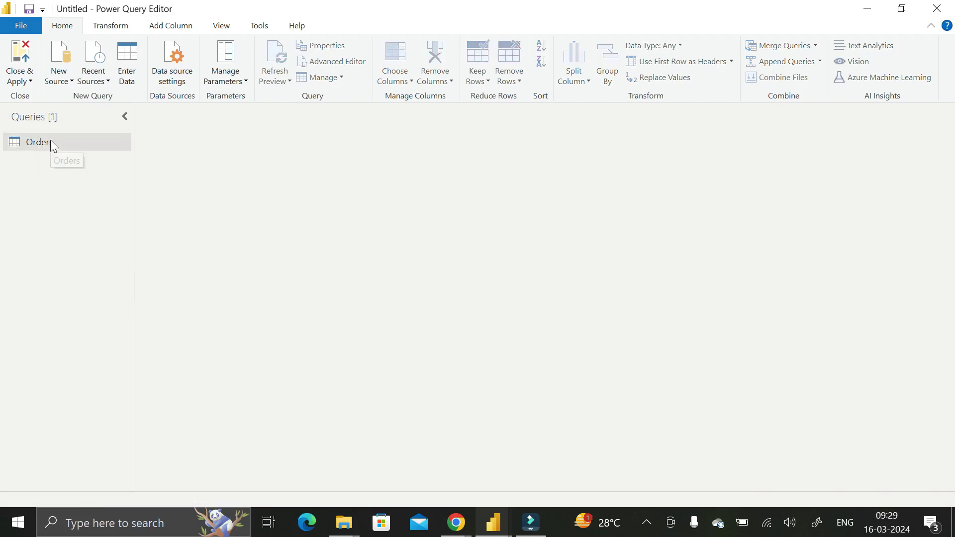
left_click(51, 142)
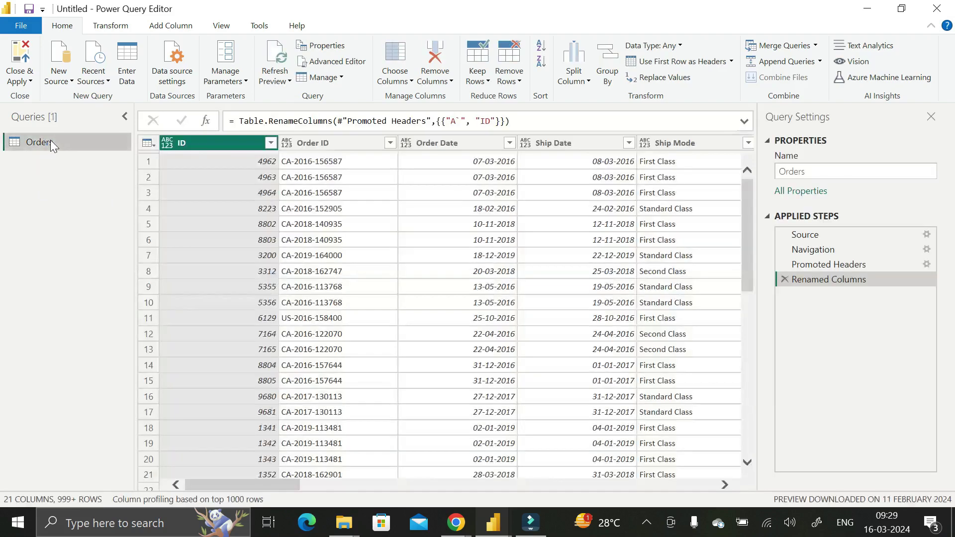
right_click(51, 141)
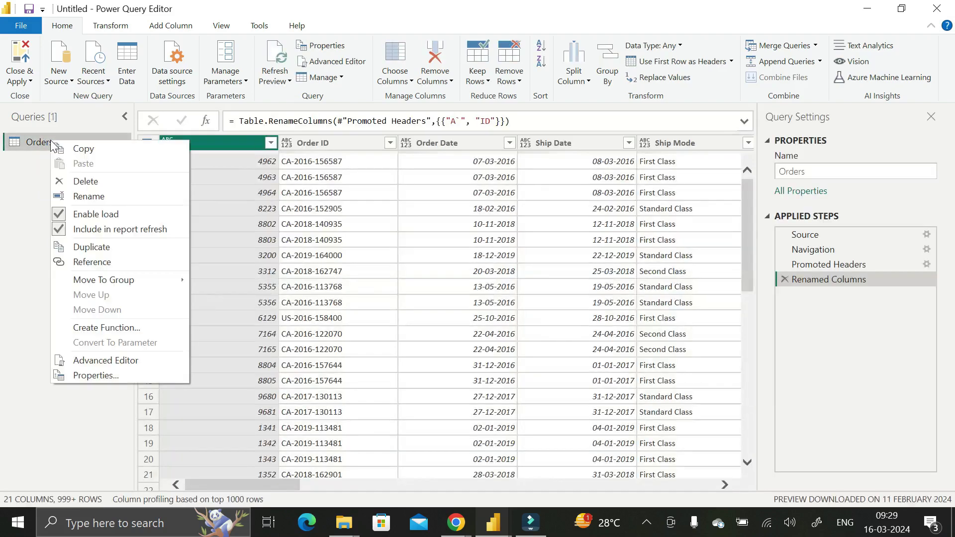
left_click(88, 261)
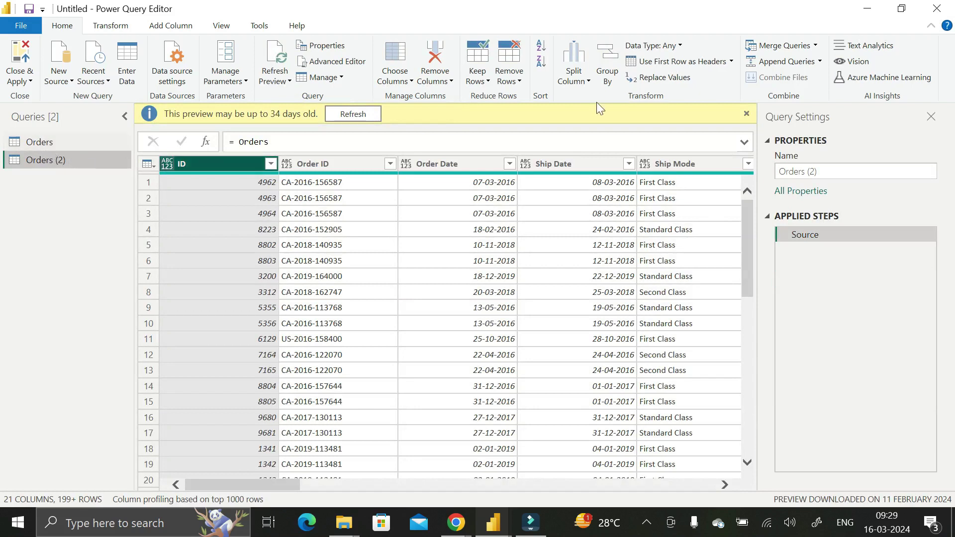
left_click(747, 114)
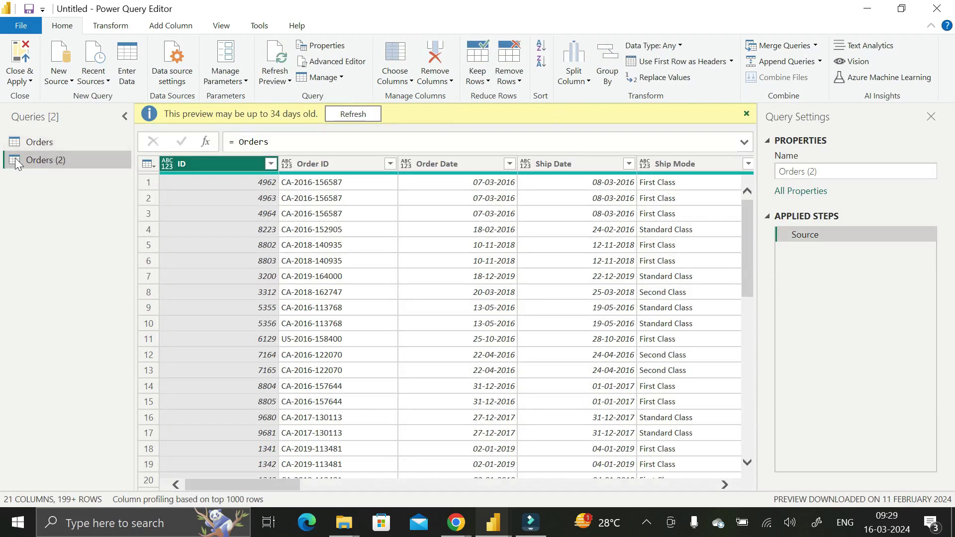
right_click(56, 163)
left_click(89, 203)
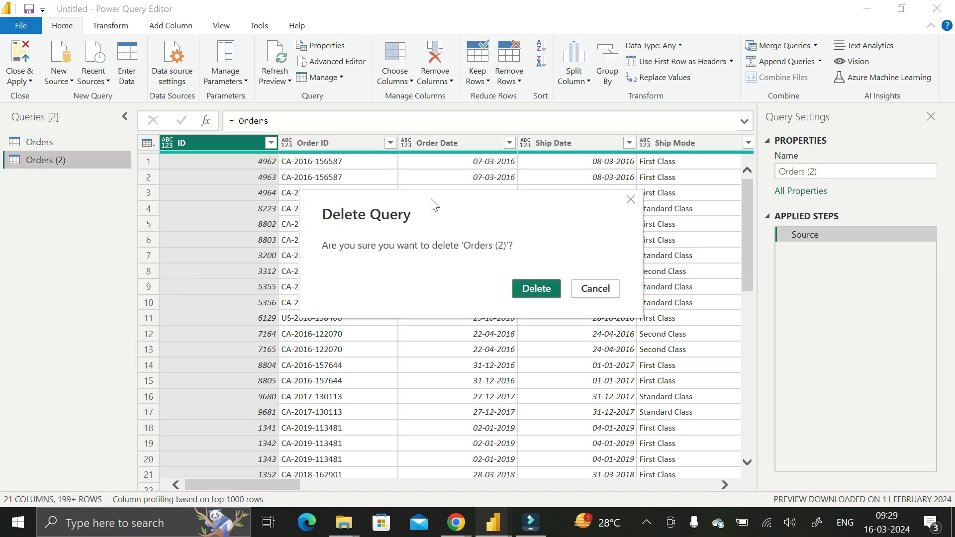
left_click(543, 290)
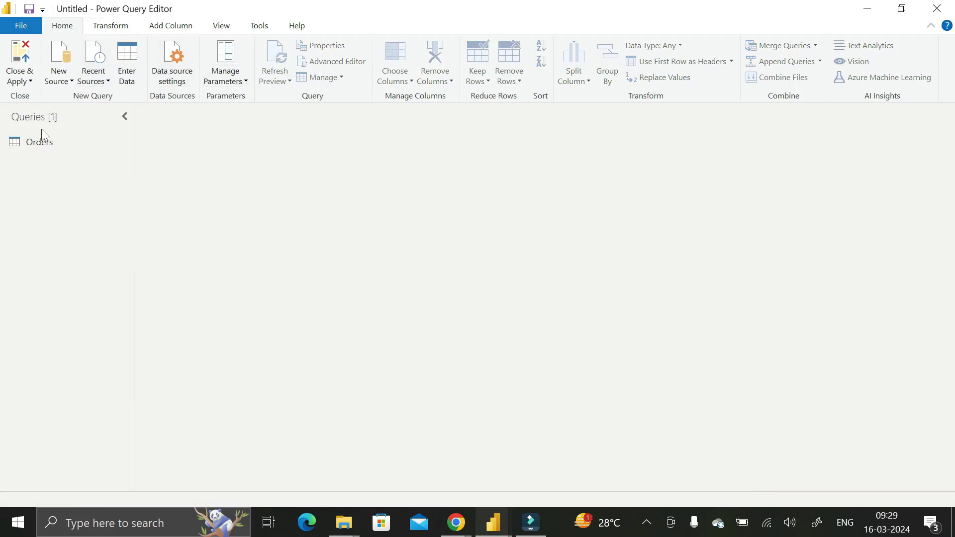
left_click(49, 142)
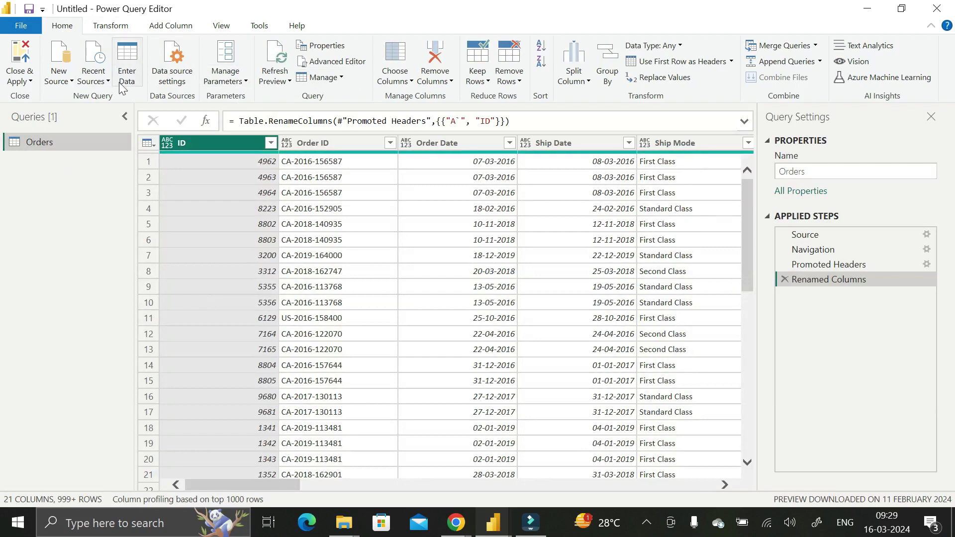
Step: Browse the query management, Orders query and whole-table menus without applying anything
left_click(340, 78)
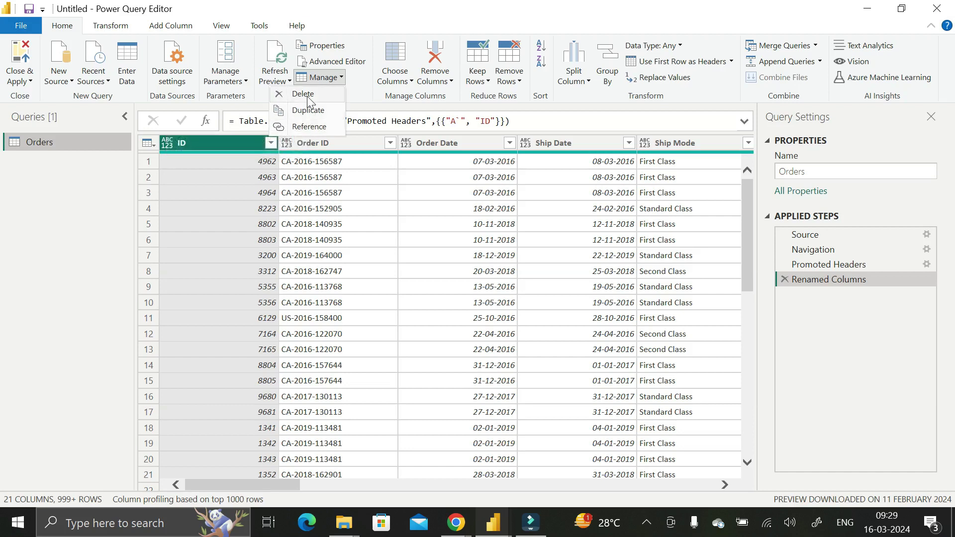
right_click(70, 143)
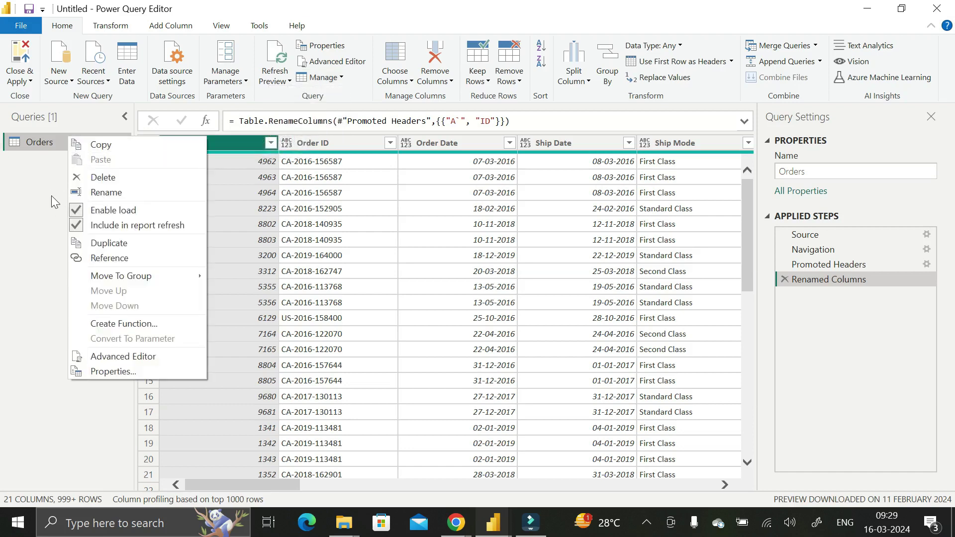
left_click(53, 193)
right_click(46, 143)
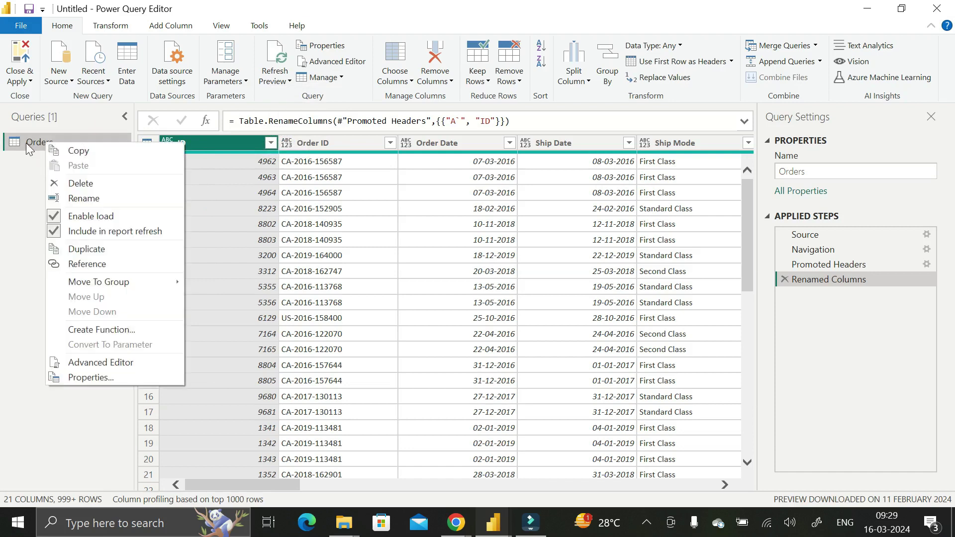
left_click(23, 179)
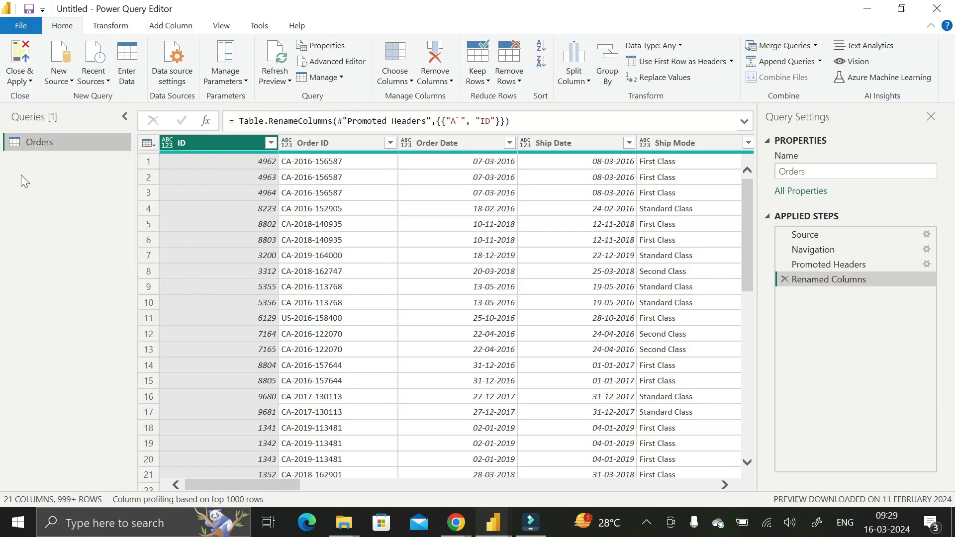
left_click(145, 144)
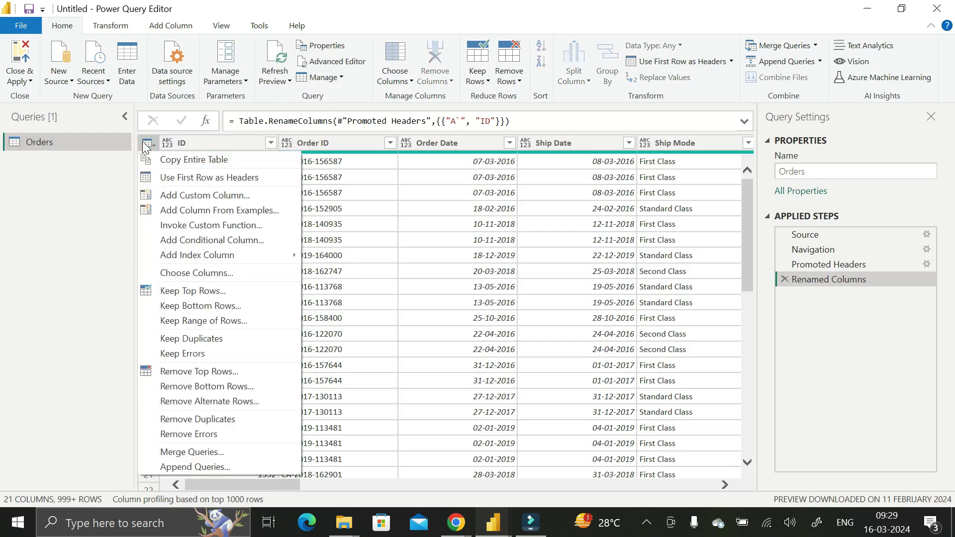
left_click(103, 188)
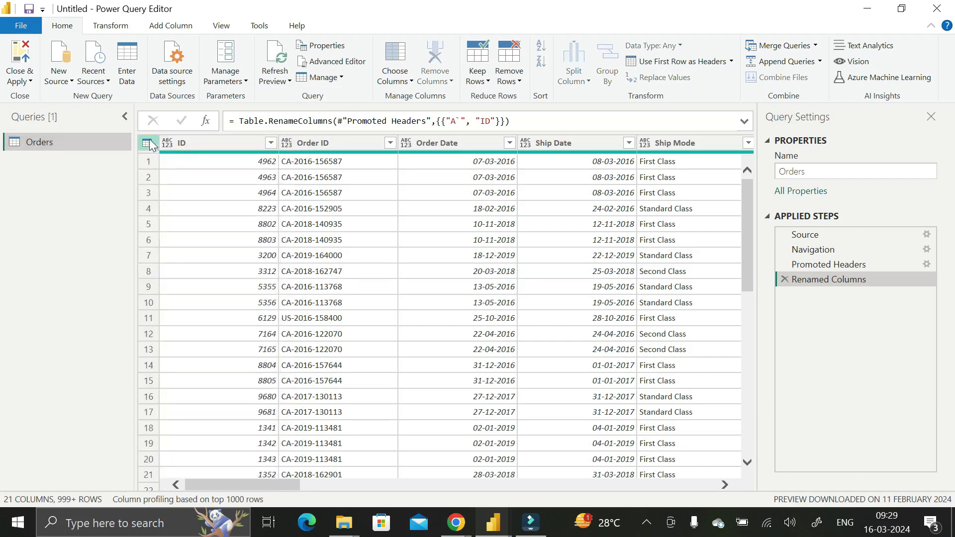
Step: Select the ID, Order ID, Order Date, Ship Date and Ship Mode columns, then dismiss their menu
left_click(148, 144)
left_click(193, 143)
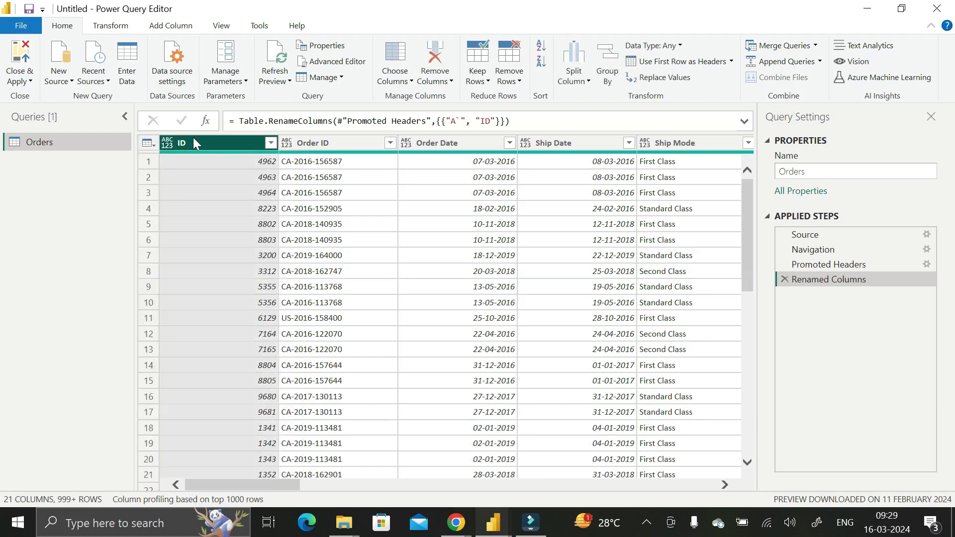
left_click(319, 148, "ctrl")
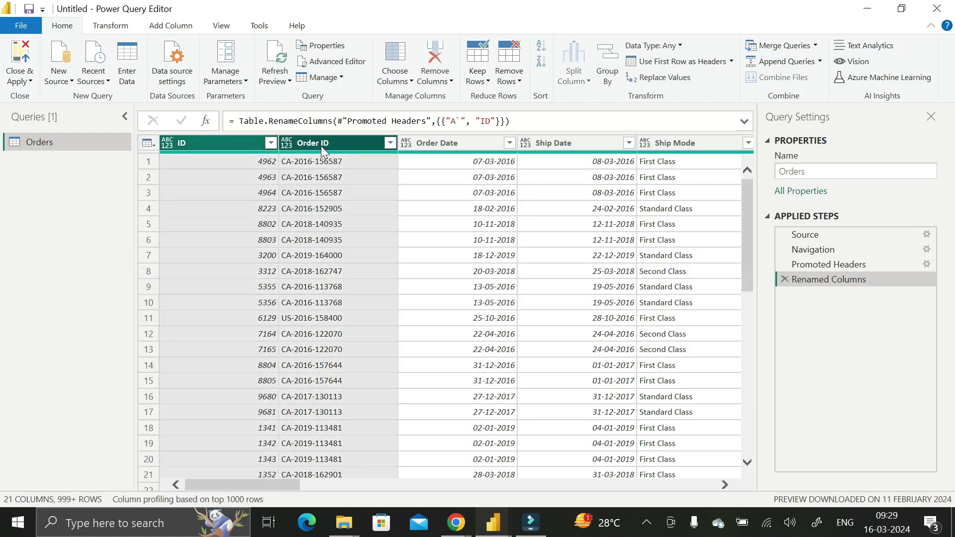
left_click(429, 140, "ctrl")
left_click(610, 142, "ctrl")
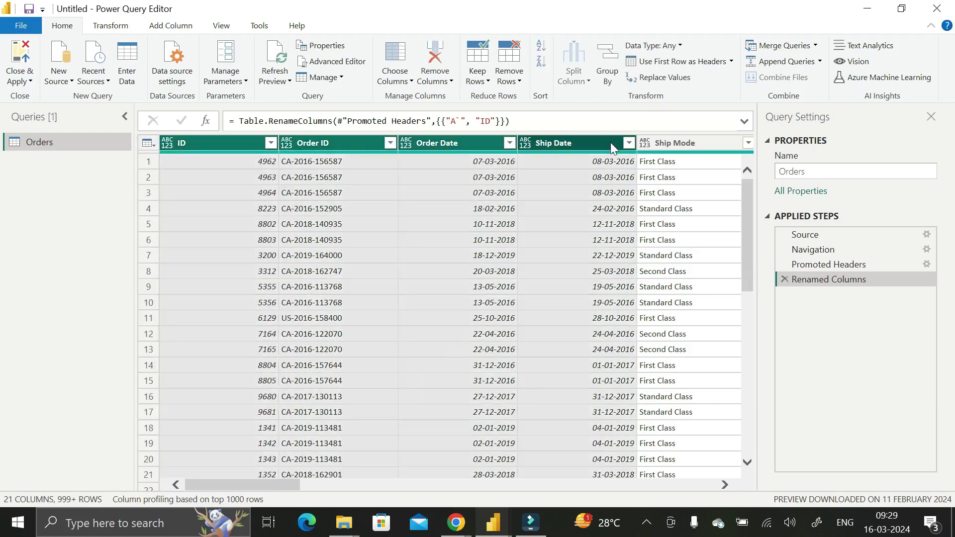
left_click(661, 144, "ctrl")
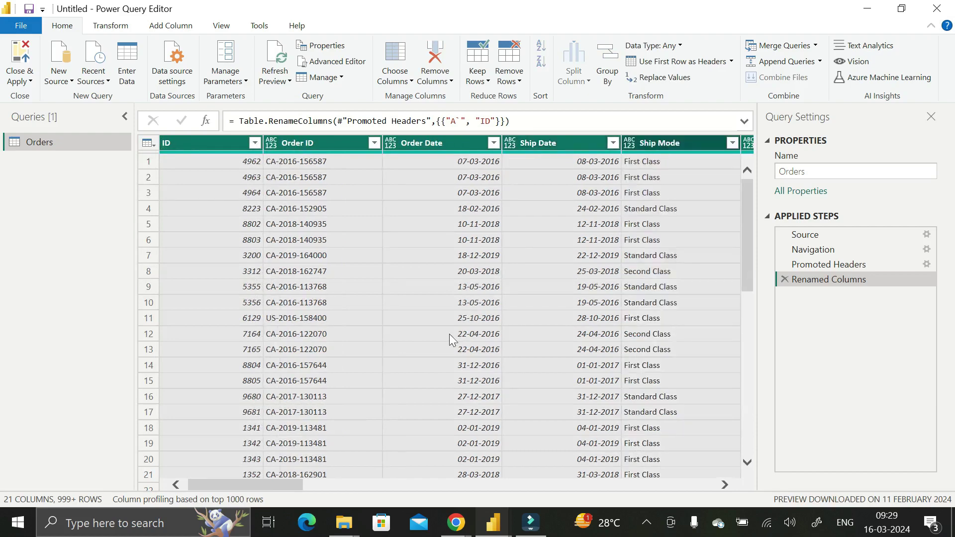
left_click_drag(268, 486, 292, 470)
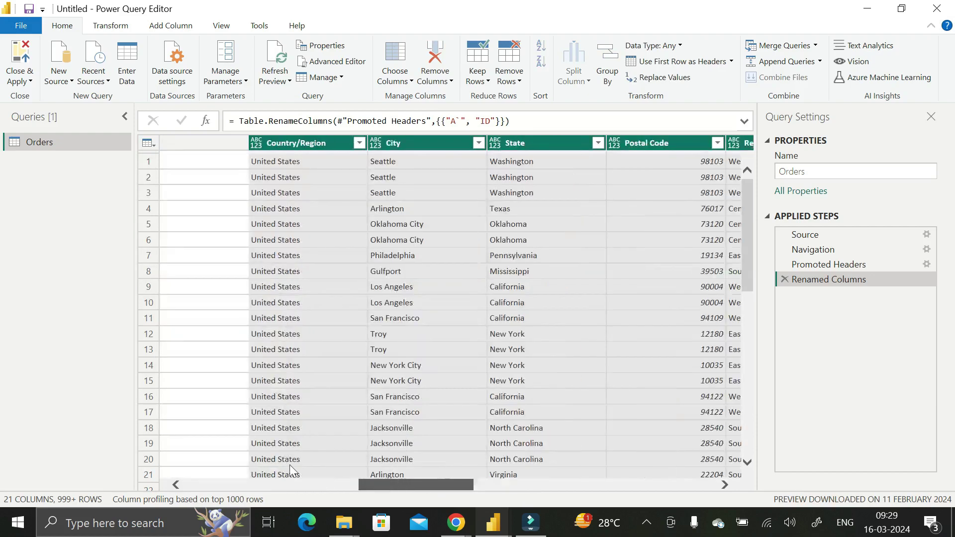
scroll(292, 470, "left", 5)
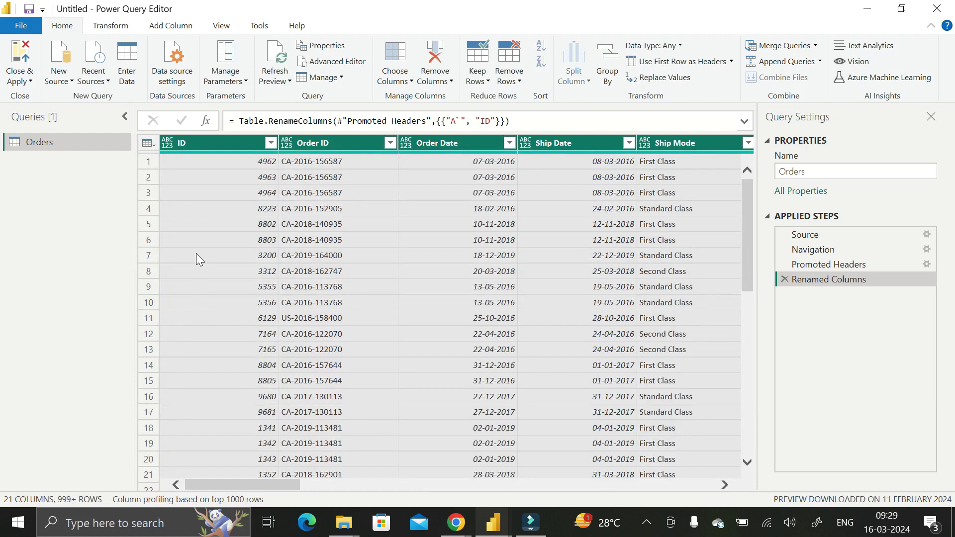
right_click(211, 144)
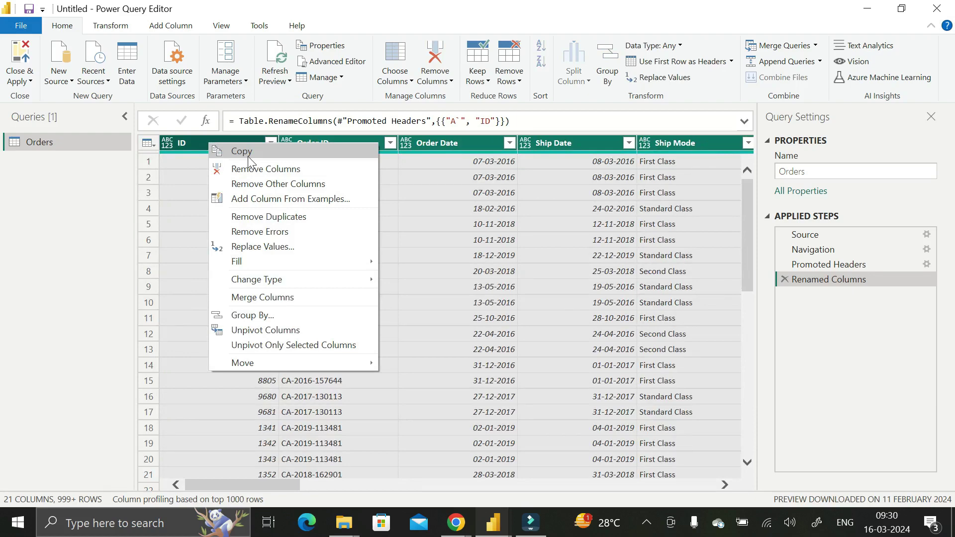
left_click(111, 198)
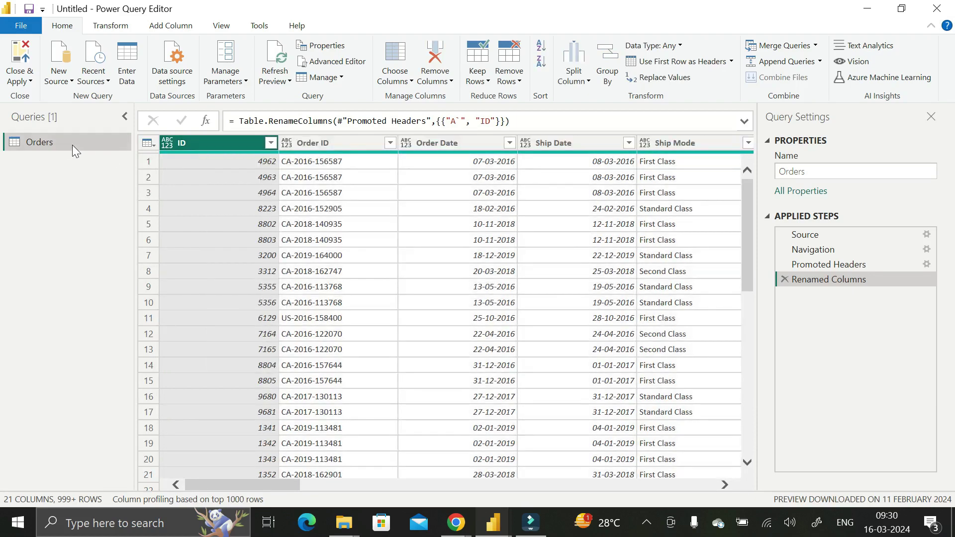
Step: Review the Orders query's properties without changing its name, then reopen its options menu
right_click(73, 145)
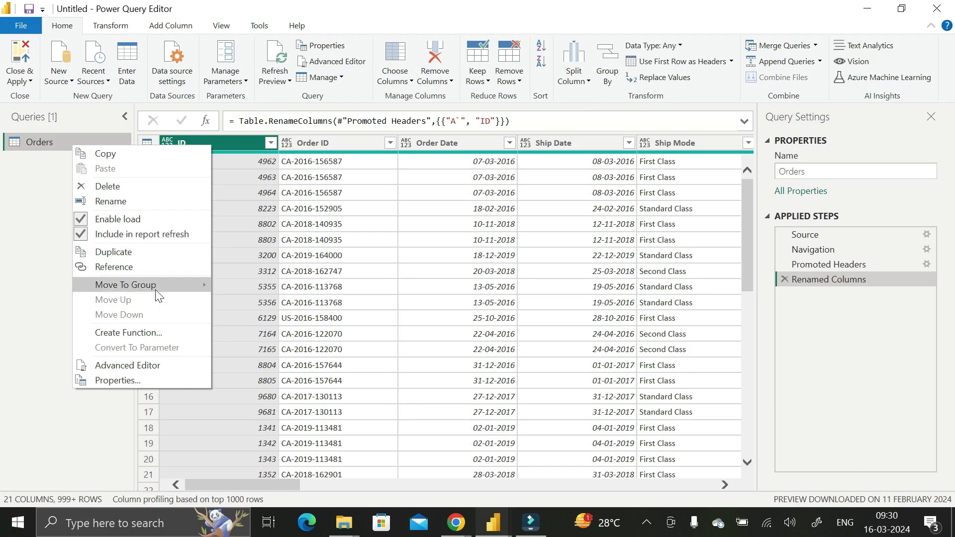
mouse_move(125, 285)
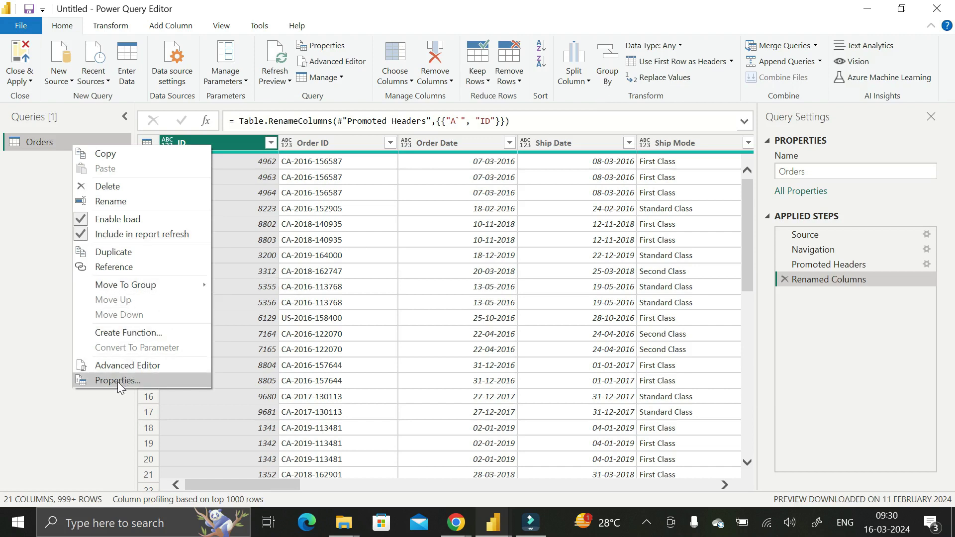
left_click(117, 381)
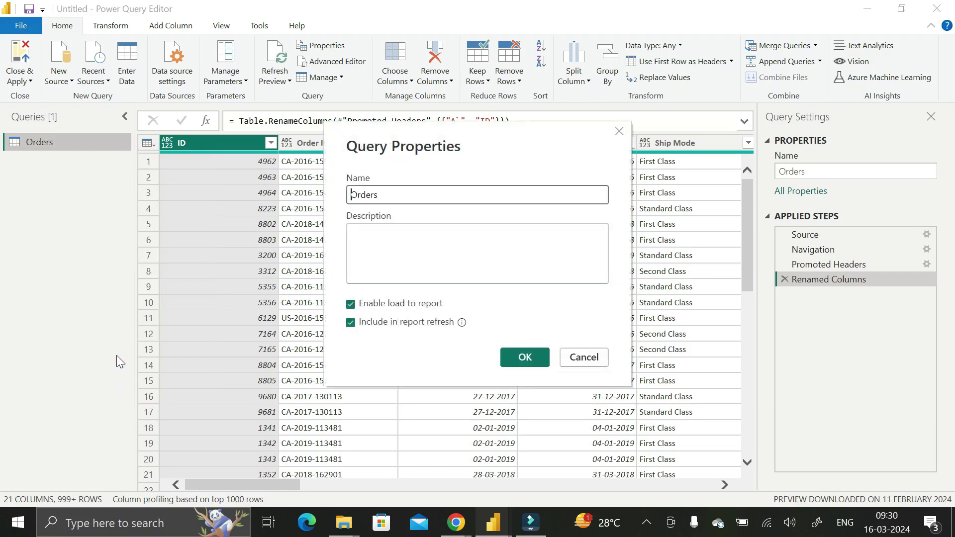
left_click_drag(381, 195, 351, 194)
left_click(583, 357)
right_click(65, 146)
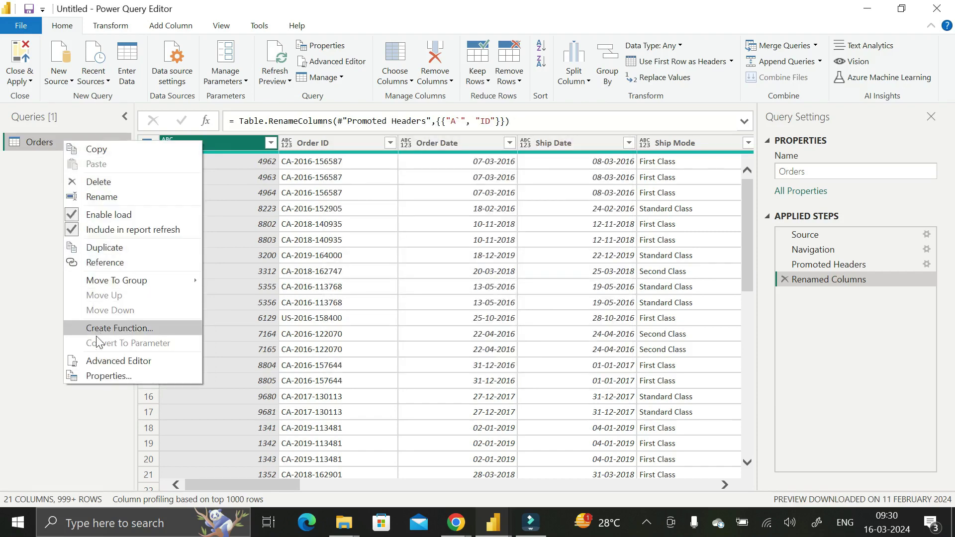
Step: Open the Orders query's M code in the Advanced Editor
left_click(112, 362)
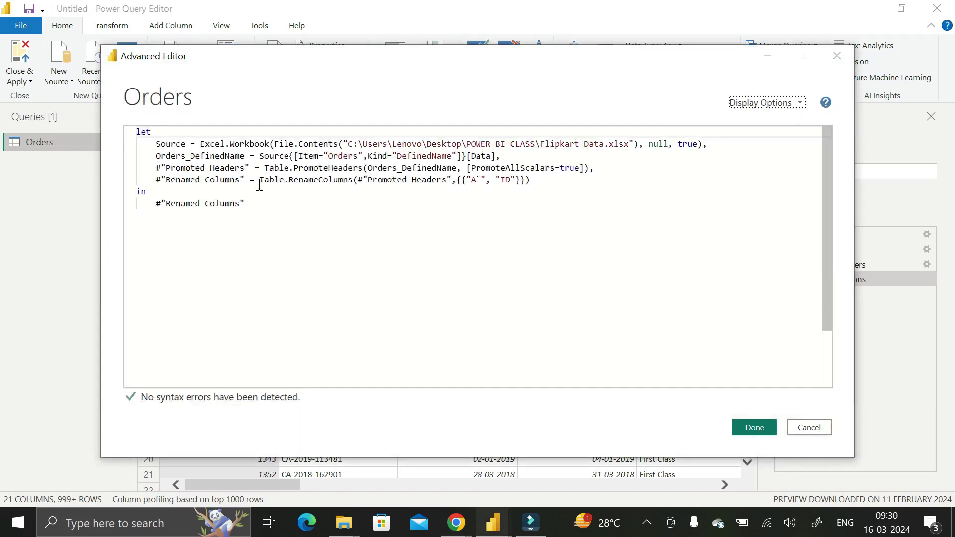
left_click_drag(268, 205, 123, 134)
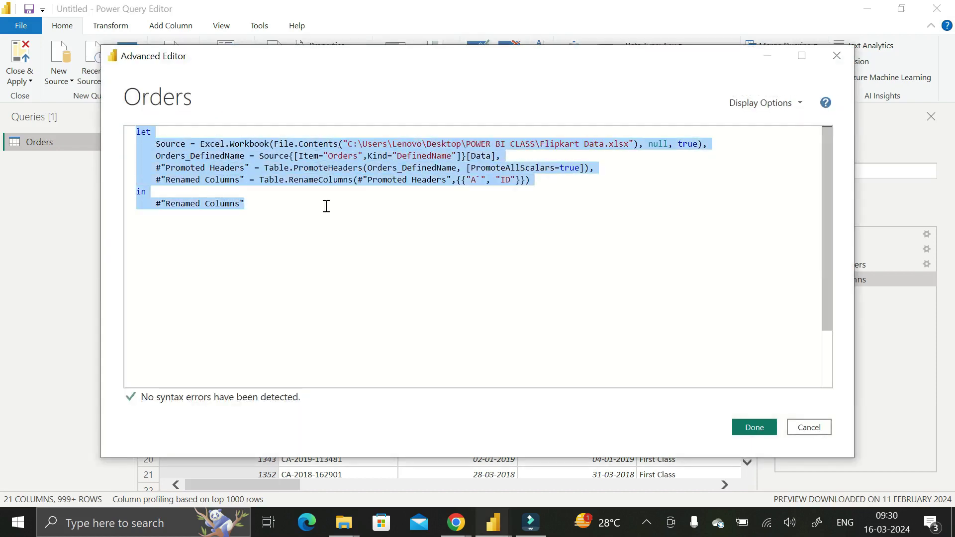
left_click(444, 214)
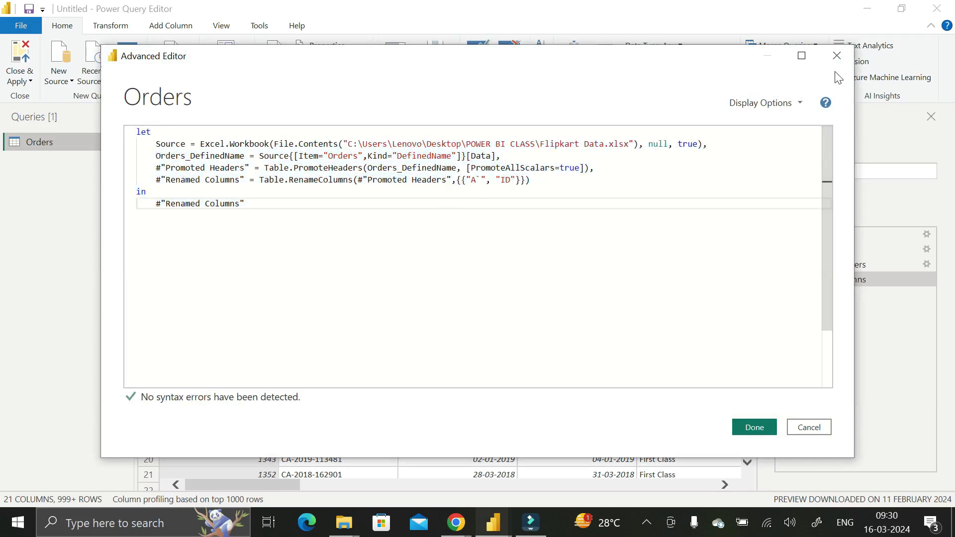
left_click(835, 57)
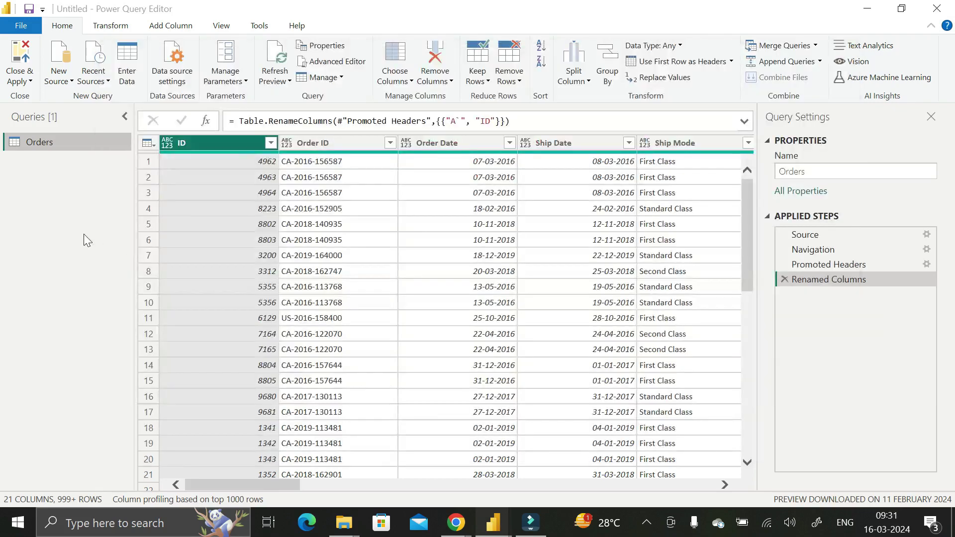
left_click(60, 144)
left_click(327, 63)
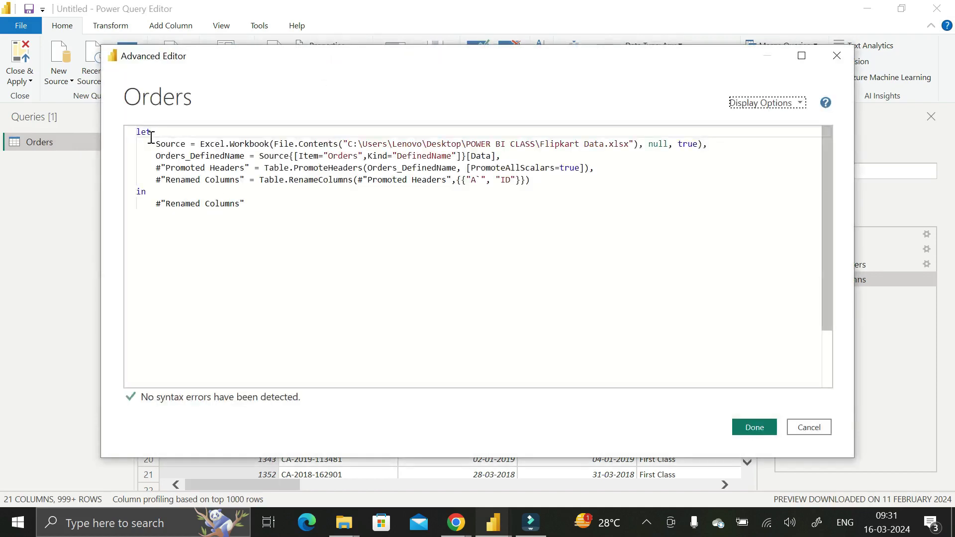
Step: Walk through the Source step: its name, Excel.Workbook call and Flipkart Data.xlsx path
left_click_drag(156, 144, 183, 146)
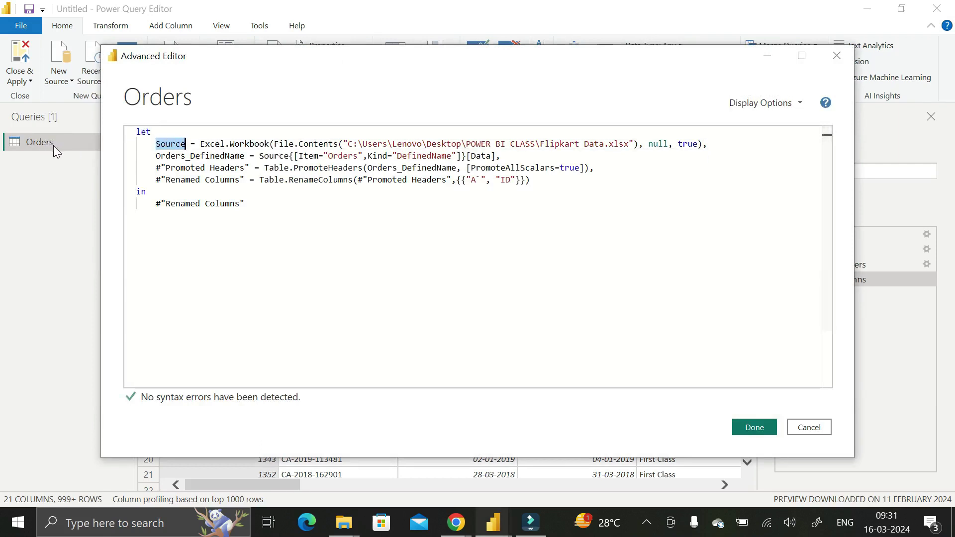
key("Home")
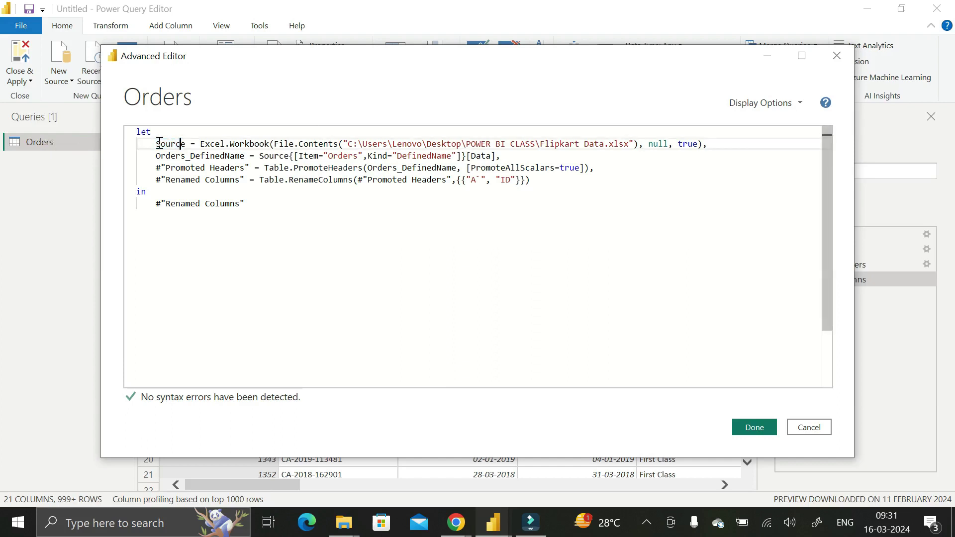
left_click_drag(156, 143, 185, 144)
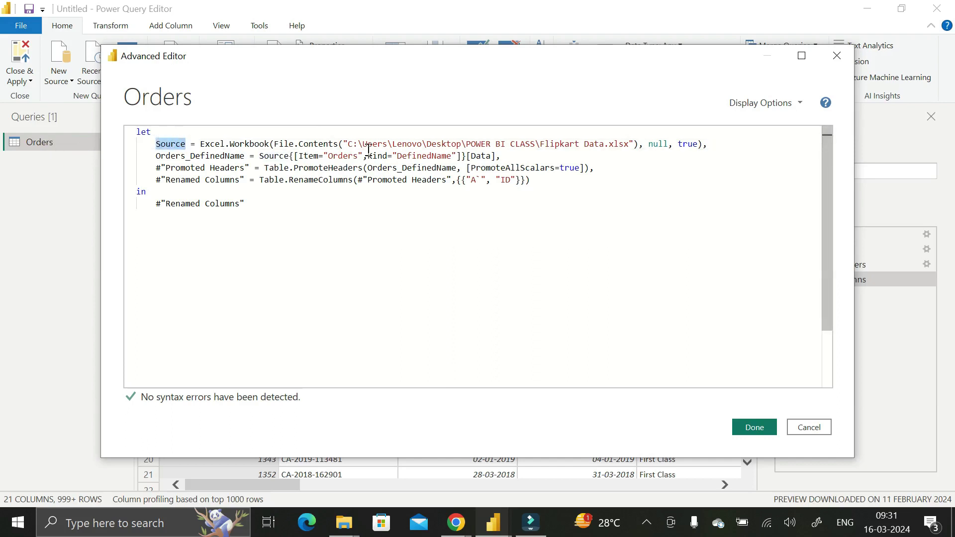
left_click_drag(348, 144, 404, 145)
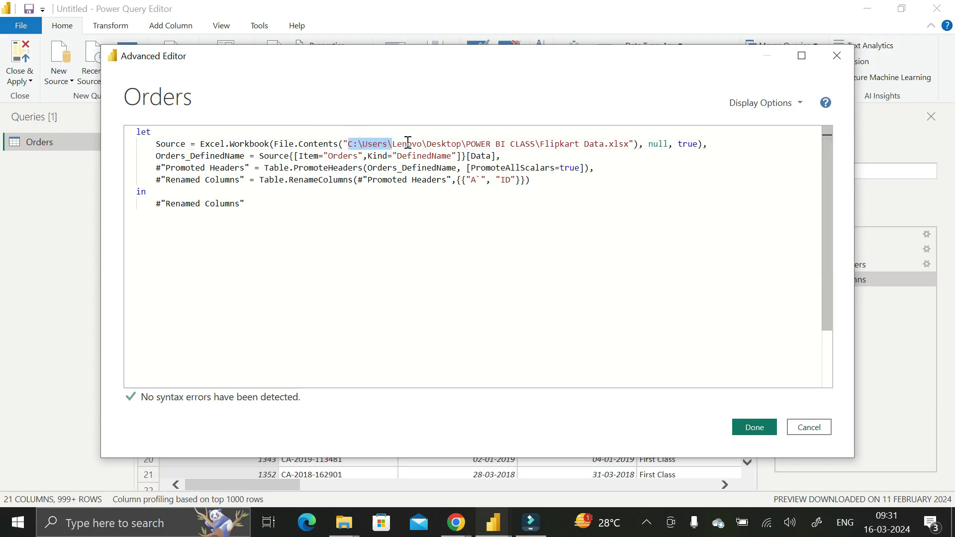
left_click(404, 144)
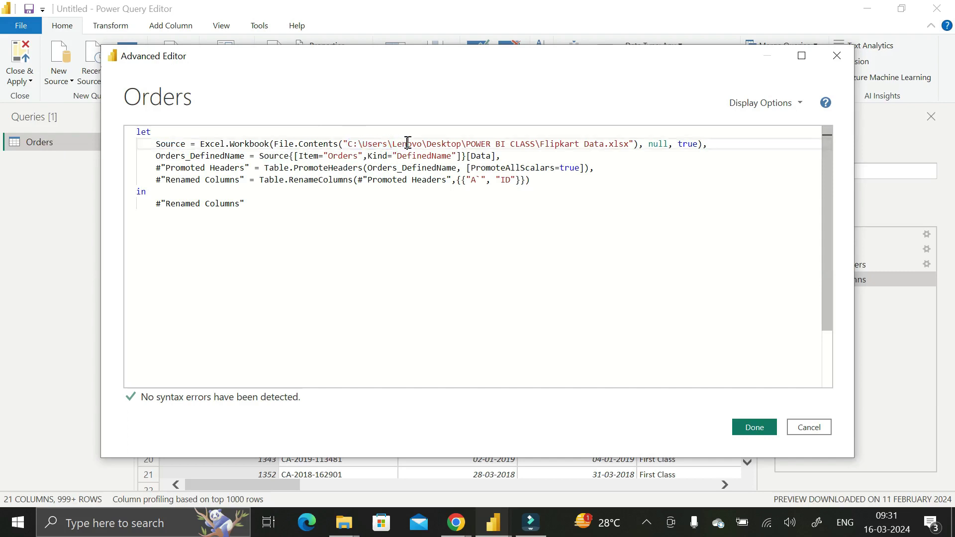
left_click(442, 144)
left_click_drag(468, 144, 629, 144)
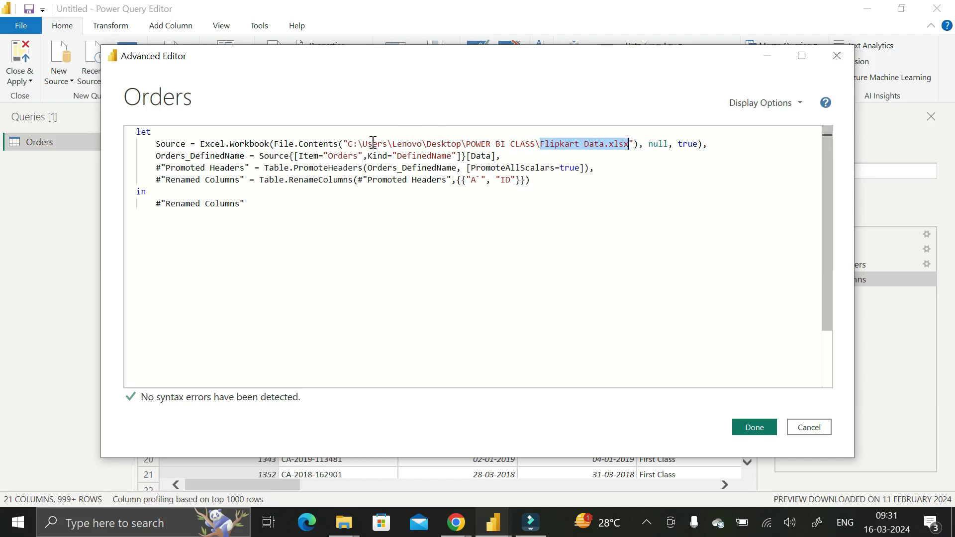
left_click_drag(155, 145, 183, 148)
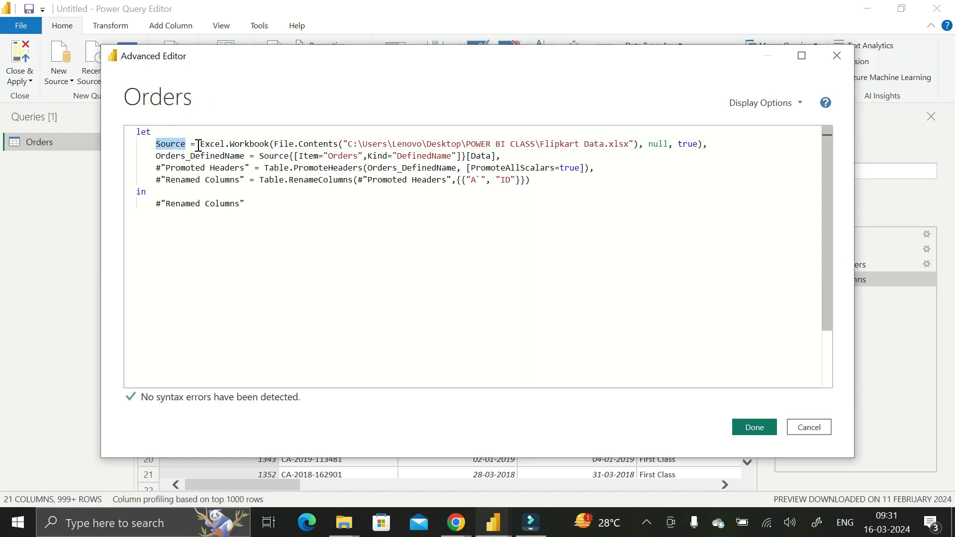
left_click_drag(195, 144, 247, 145)
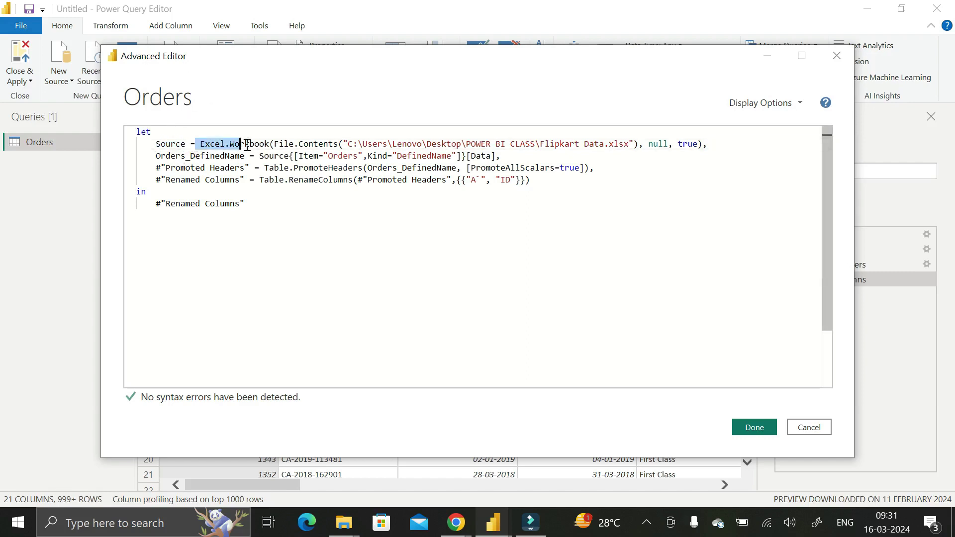
left_click_drag(347, 144, 628, 150)
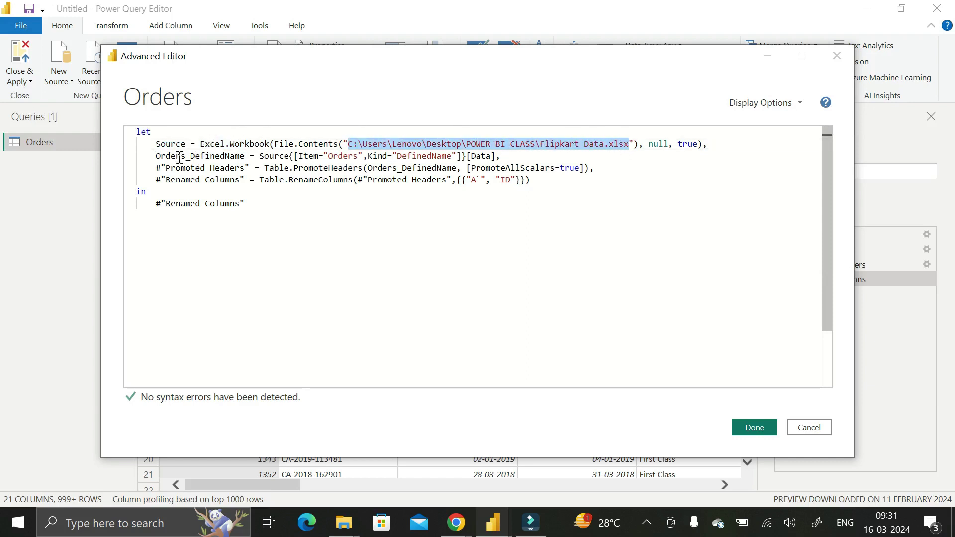
mouse_move(712, 144)
left_mouse_down()
mouse_move(199, 154)
mouse_move(150, 144)
left_mouse_up()
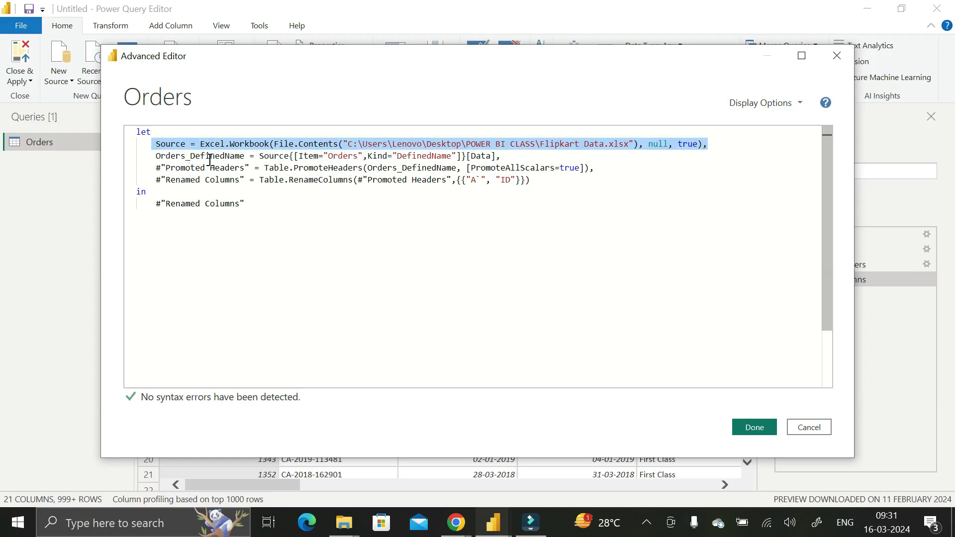
Step: Explain the Promoted Headers step and its reference in the Renamed Columns line
left_click_drag(156, 156, 587, 170)
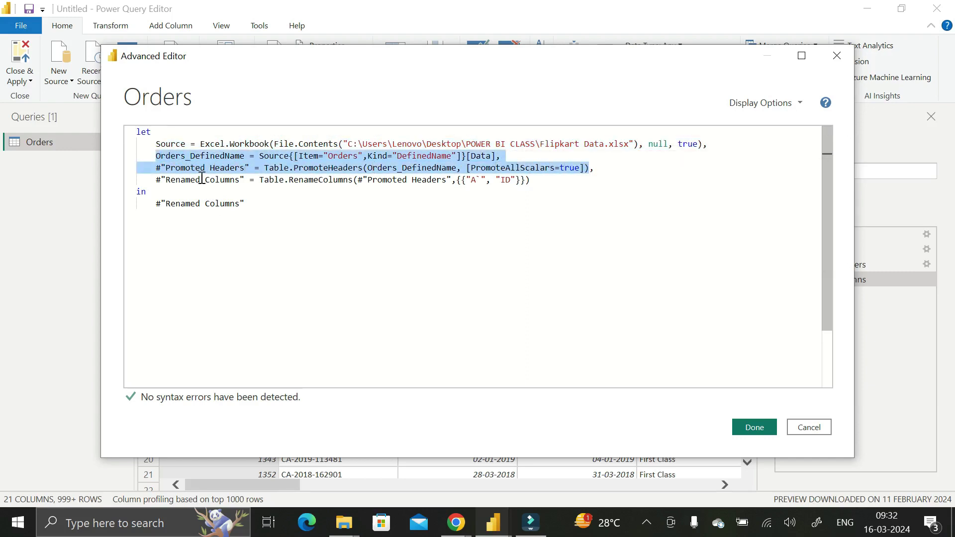
left_click(157, 182)
mouse_move(157, 184)
left_mouse_down()
mouse_move(508, 193)
mouse_move(530, 181)
left_mouse_up()
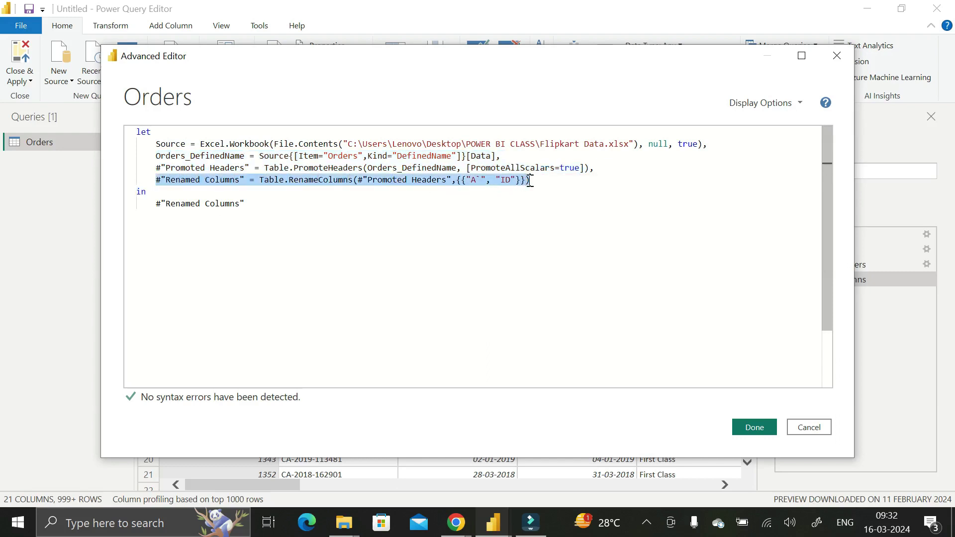
left_click(256, 194)
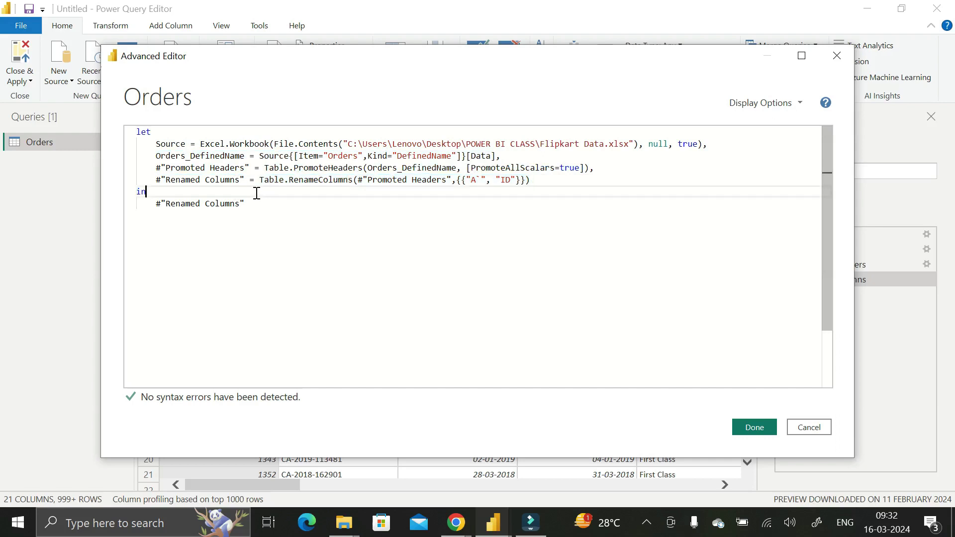
left_click_drag(166, 167, 246, 169)
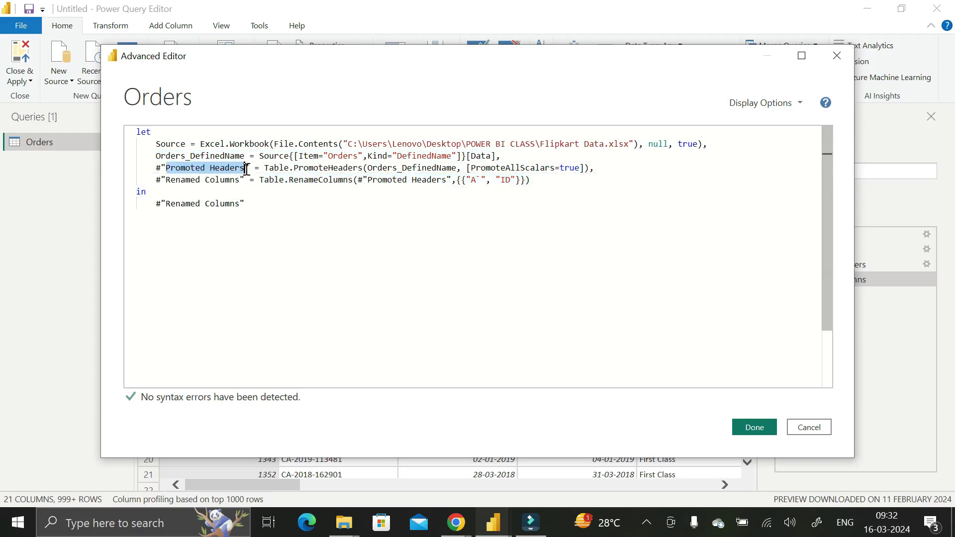
left_click(166, 169)
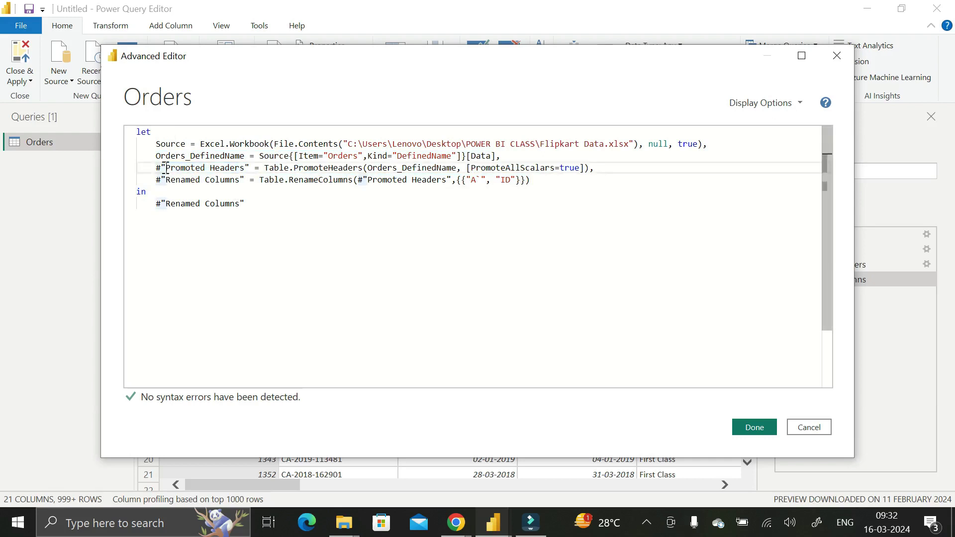
left_click_drag(166, 169, 241, 171)
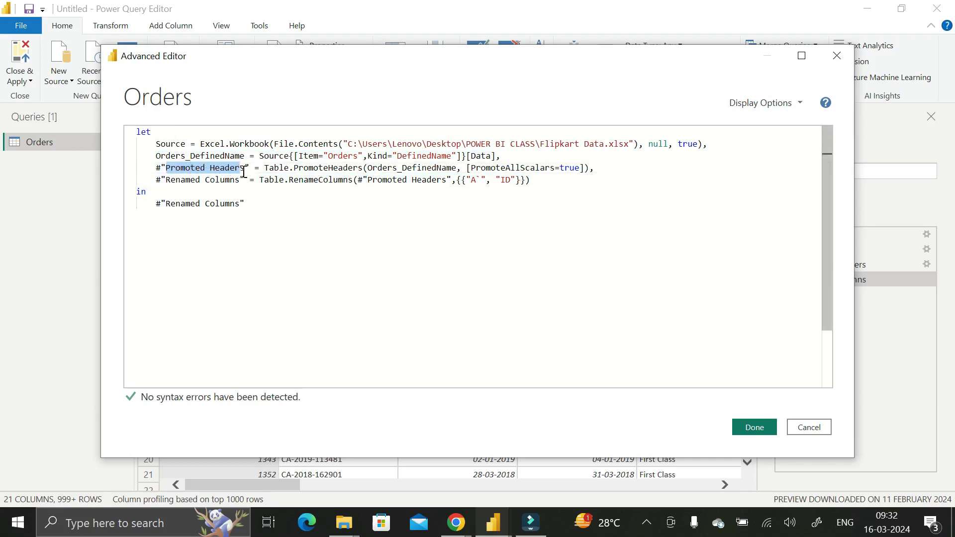
left_click_drag(264, 168, 585, 171)
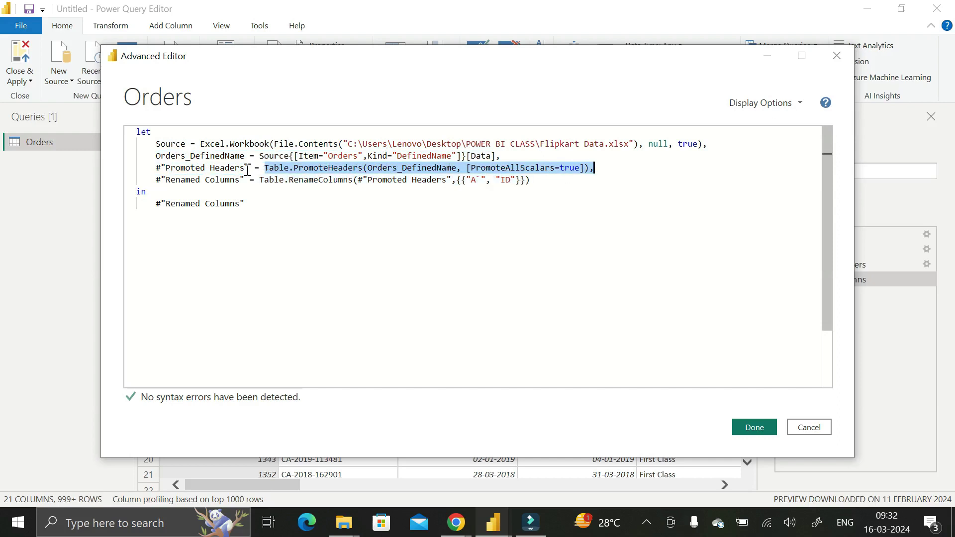
mouse_move(251, 169)
left_mouse_down()
mouse_move(159, 169)
mouse_move(242, 170)
left_mouse_up()
left_click(169, 170)
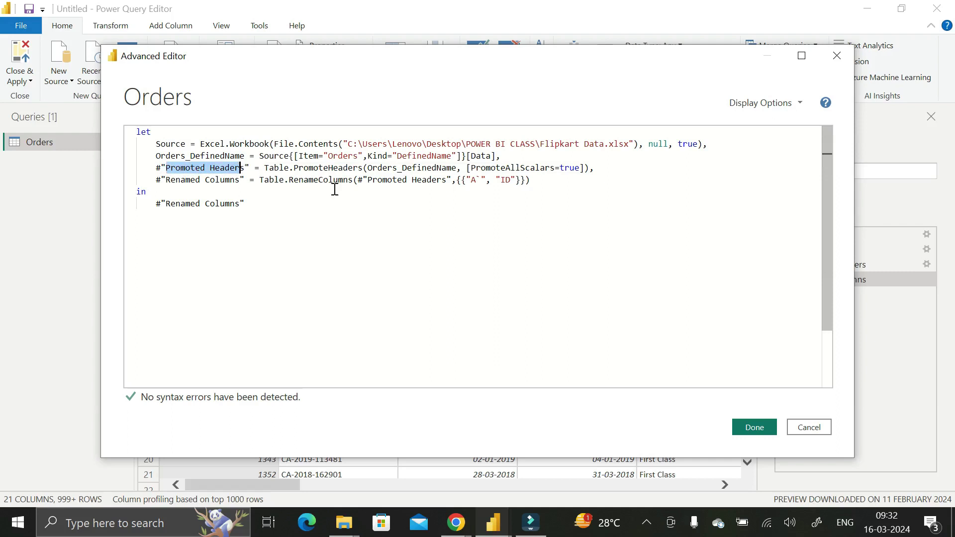
left_click_drag(368, 180, 447, 183)
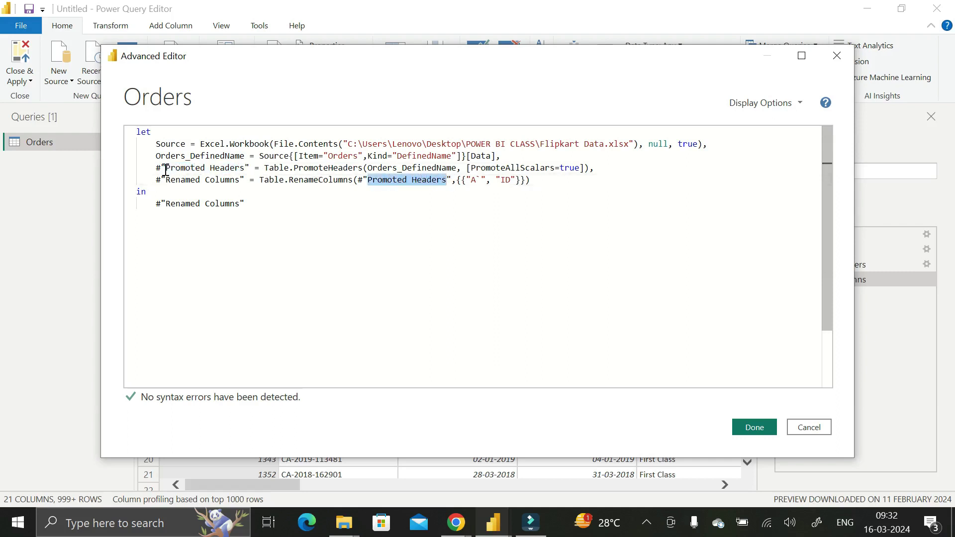
left_click_drag(165, 170, 243, 172)
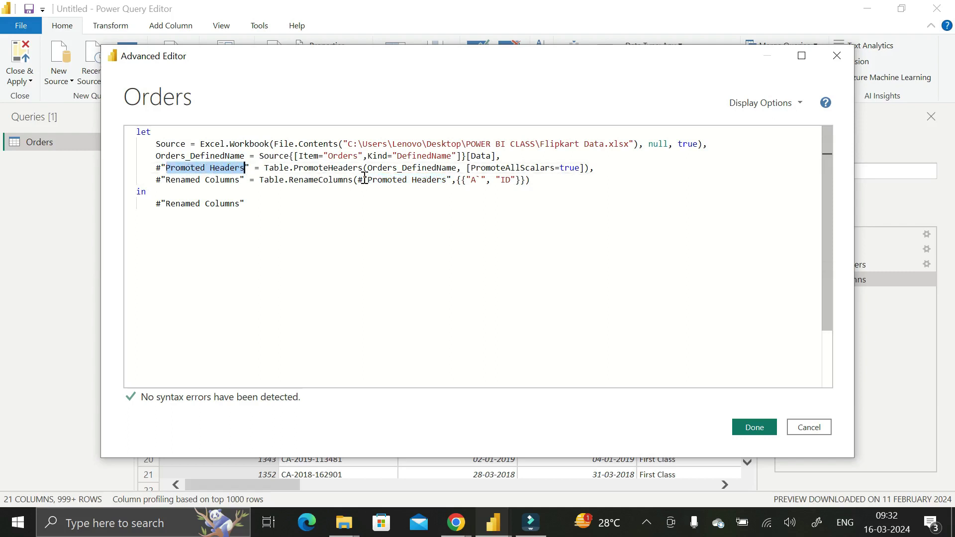
left_click_drag(369, 180, 447, 183)
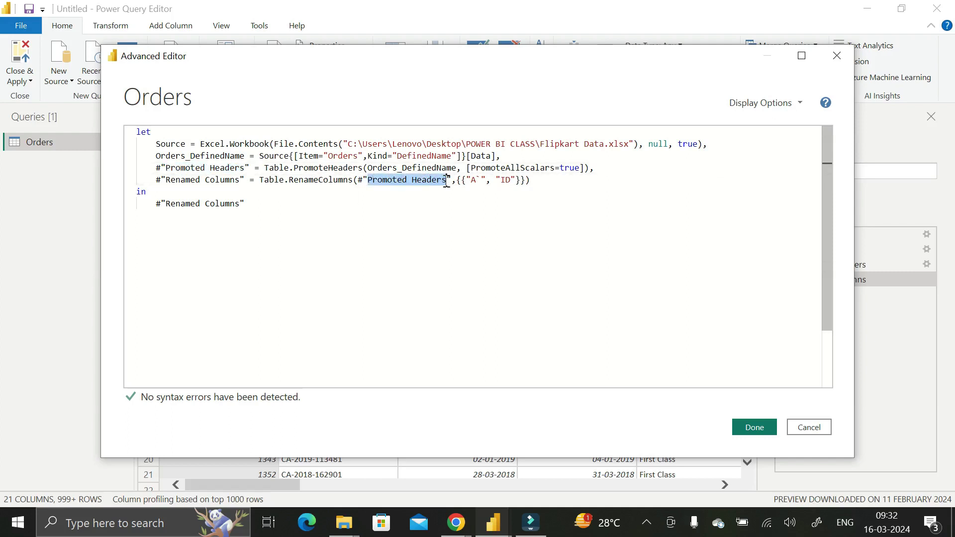
left_click(481, 223)
Step: Remove the ID column and change the Order ID column type to Text
left_click(755, 427)
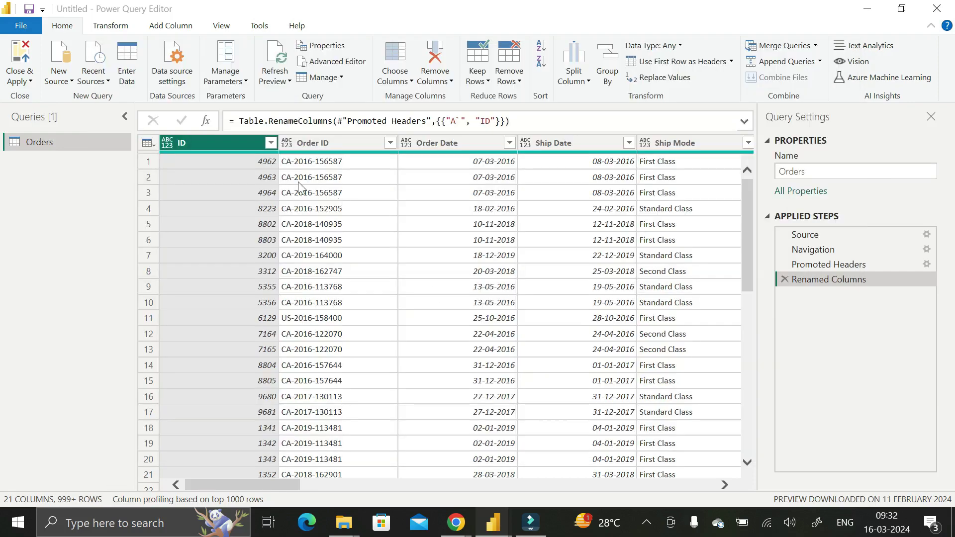
right_click(228, 145)
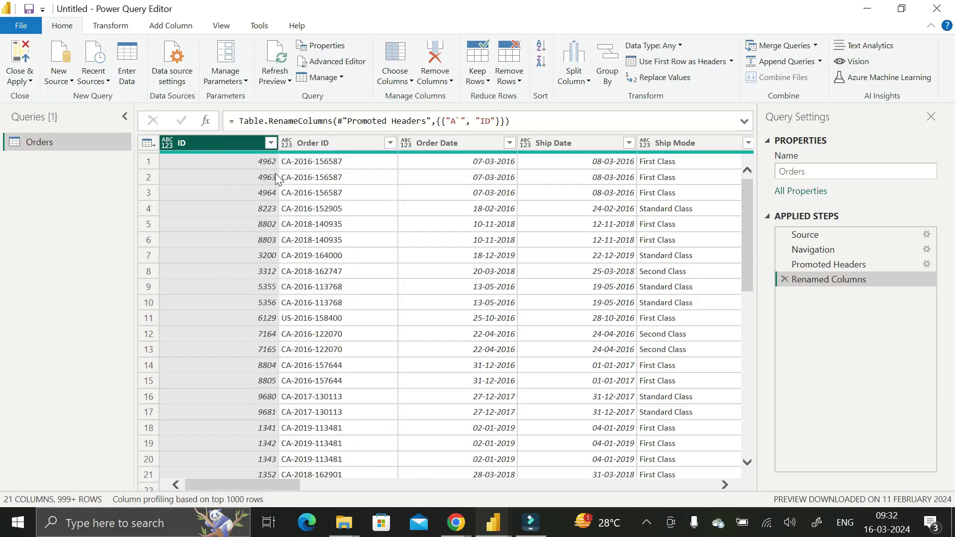
left_click(274, 172)
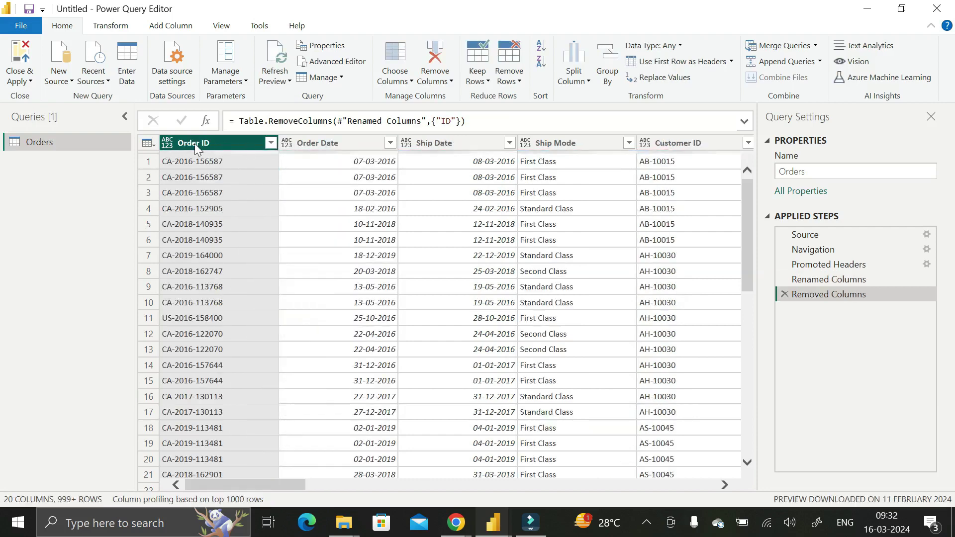
left_click(167, 143)
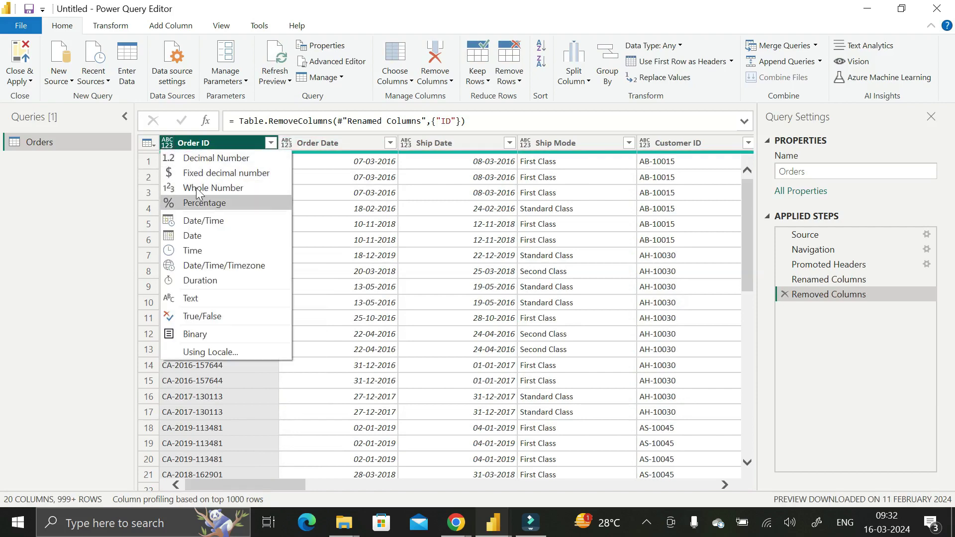
left_click(202, 298)
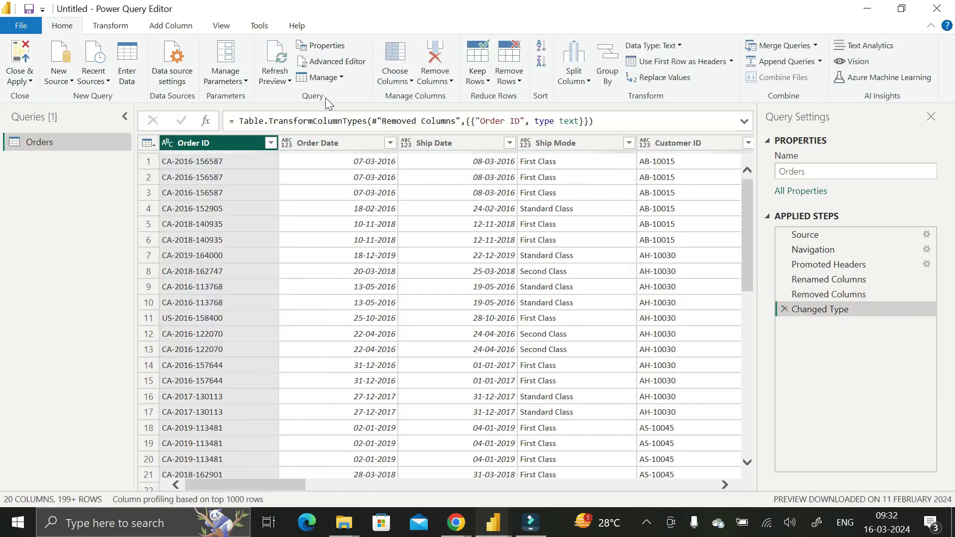
Step: In the Advanced Editor, trace how each step name is referenced by the following step
left_click(336, 62)
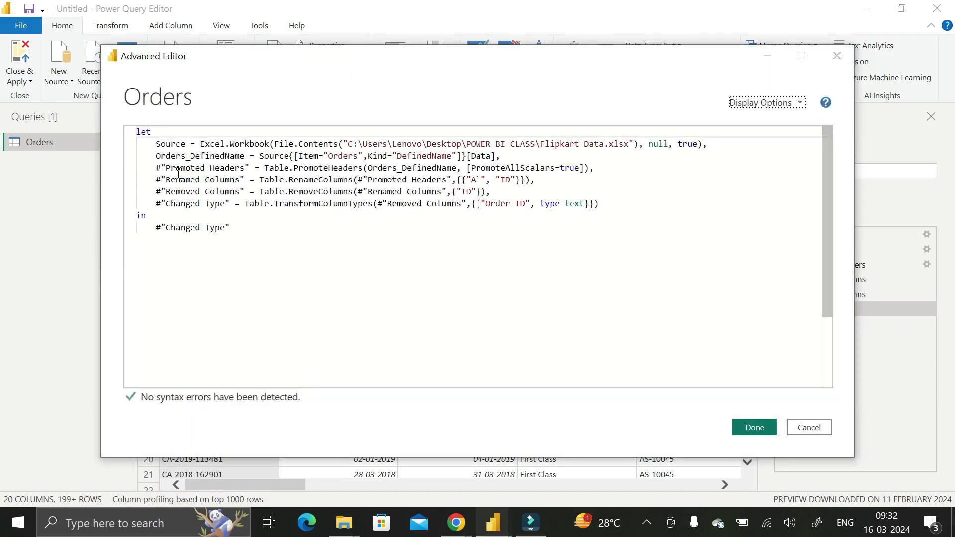
left_click_drag(167, 167, 245, 168)
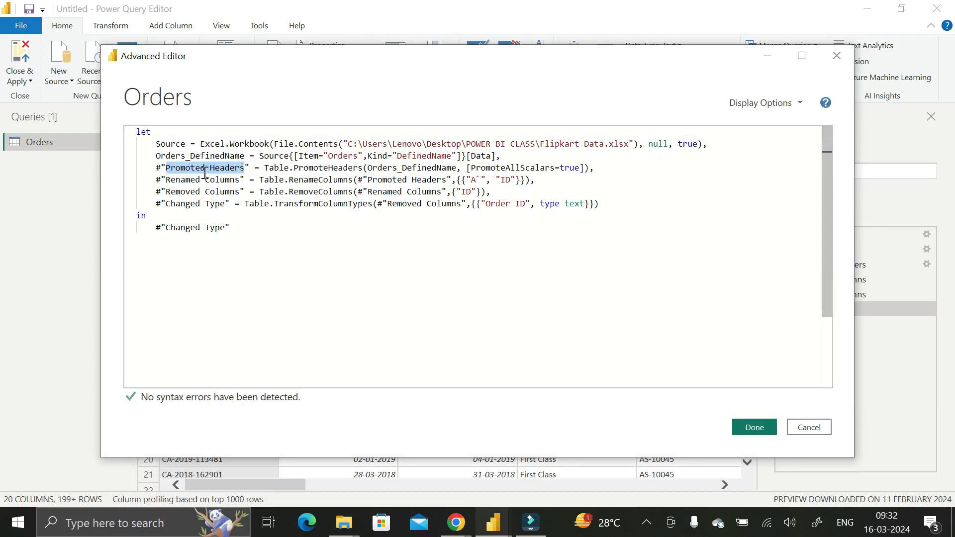
left_click_drag(367, 180, 447, 182)
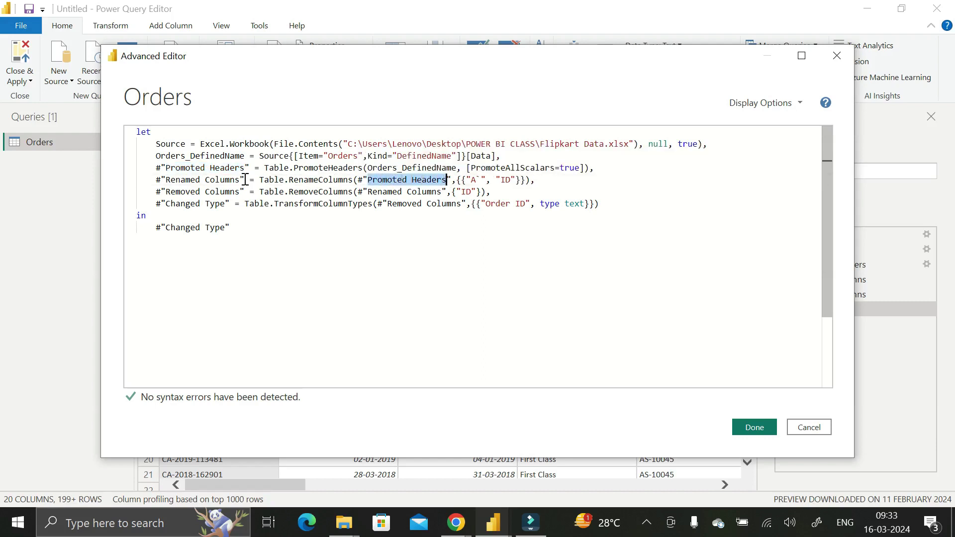
left_click_drag(239, 179, 170, 180)
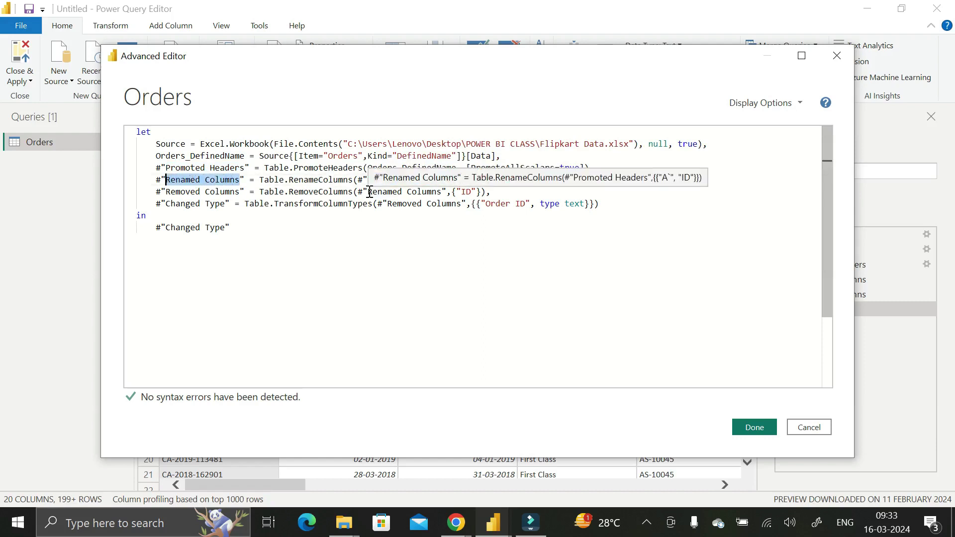
left_click_drag(368, 192, 442, 193)
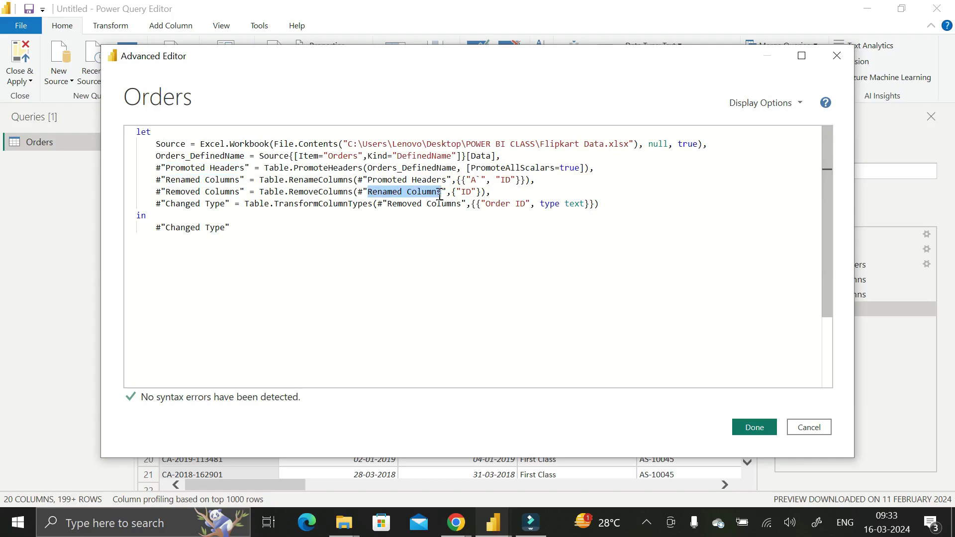
left_click_drag(166, 191, 239, 192)
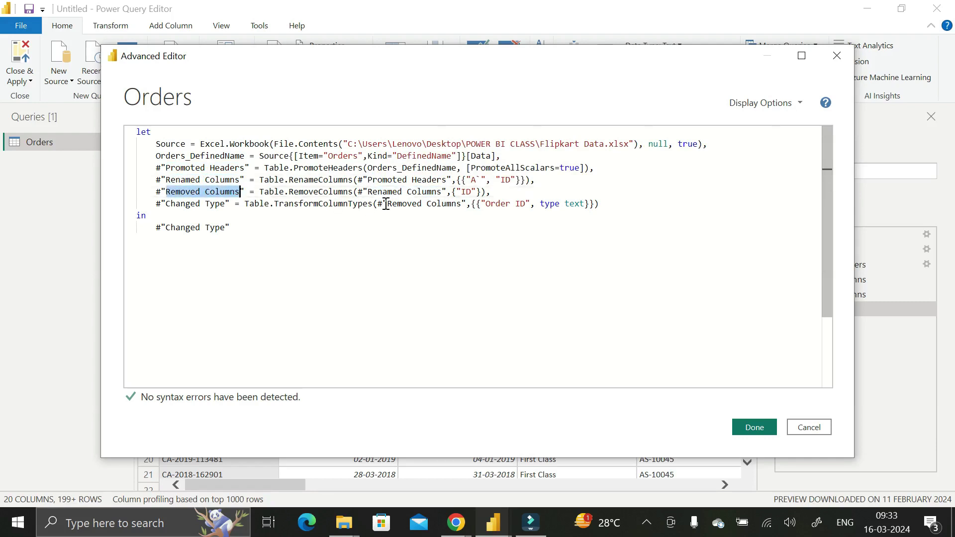
left_click_drag(387, 204, 459, 205)
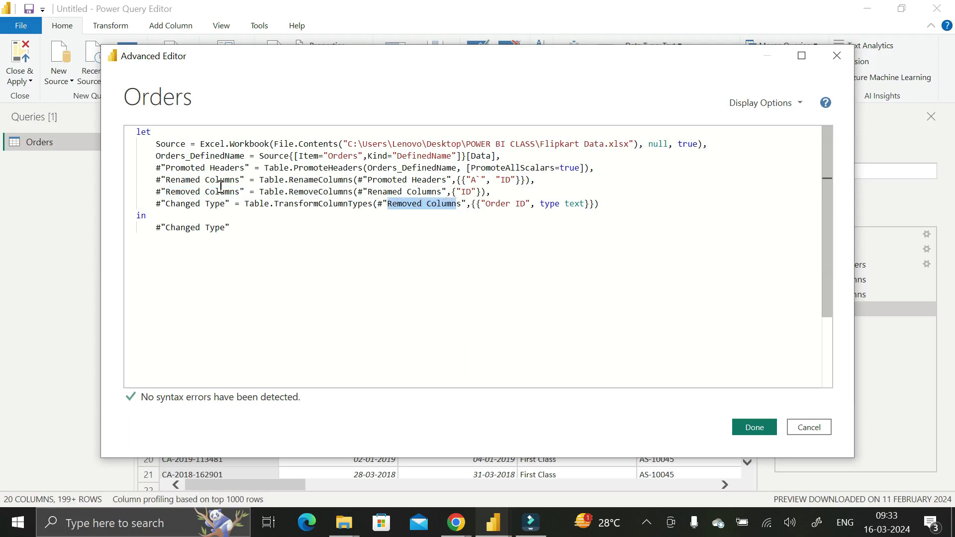
left_click(197, 193)
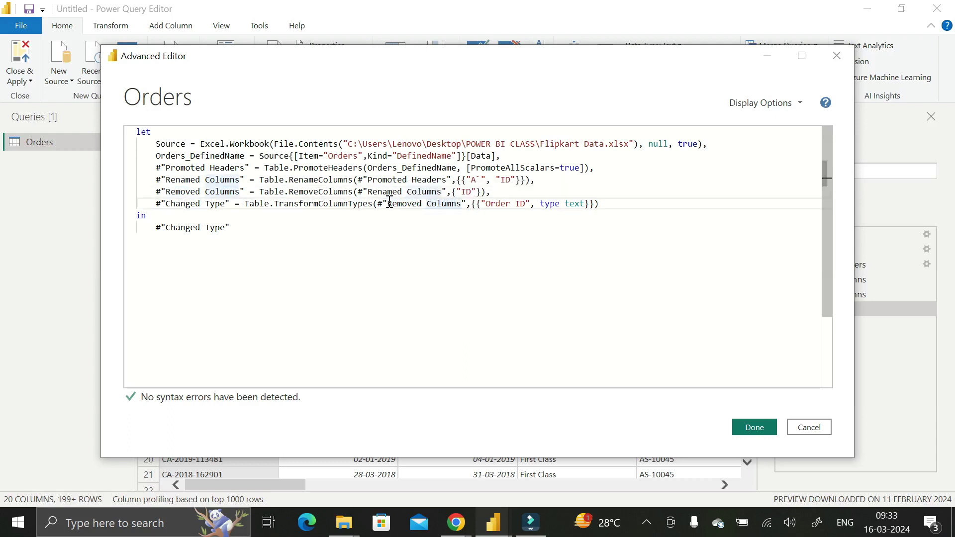
left_click_drag(387, 204, 463, 204)
left_click(480, 204)
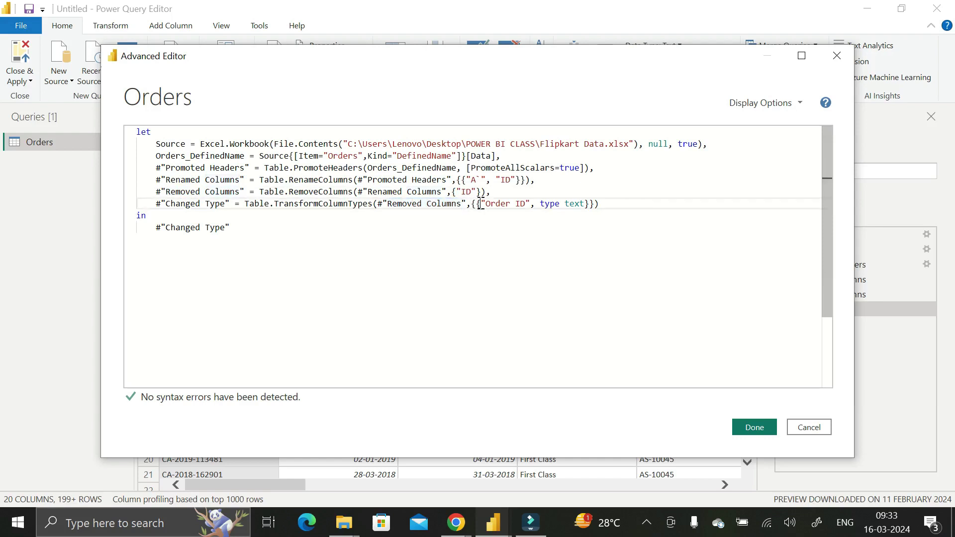
Step: Point out the line-ending commas, the let/in keywords and the returned Changed Type step
left_click_drag(596, 169, 589, 169)
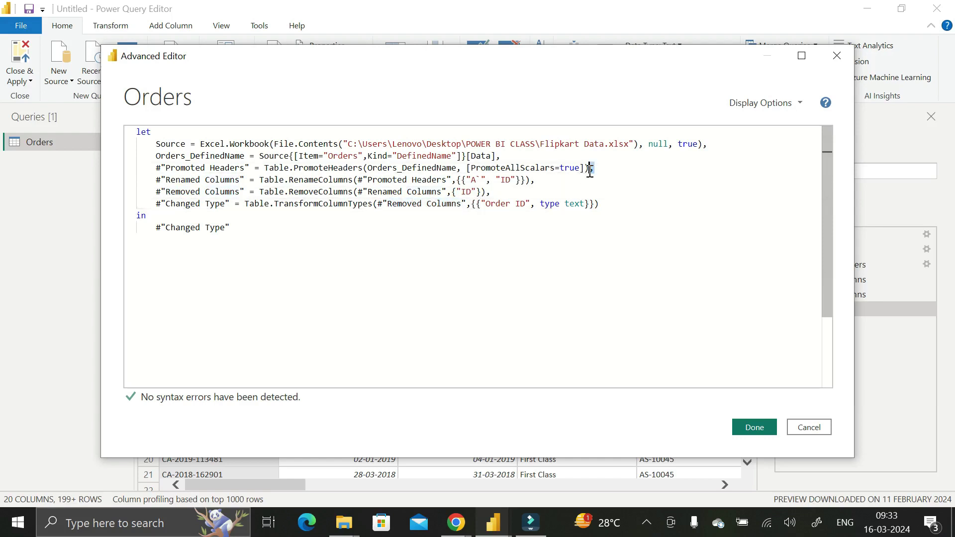
left_click(541, 185)
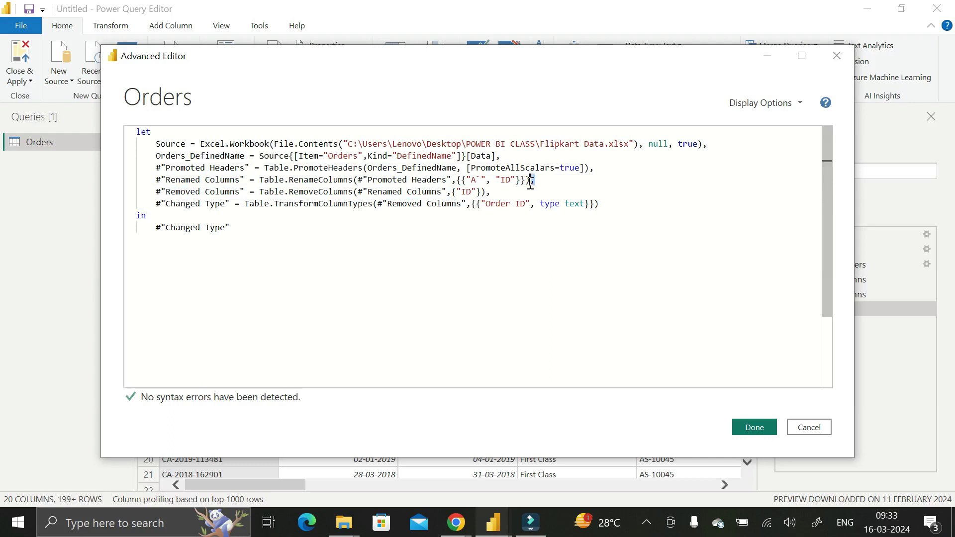
left_click(491, 192)
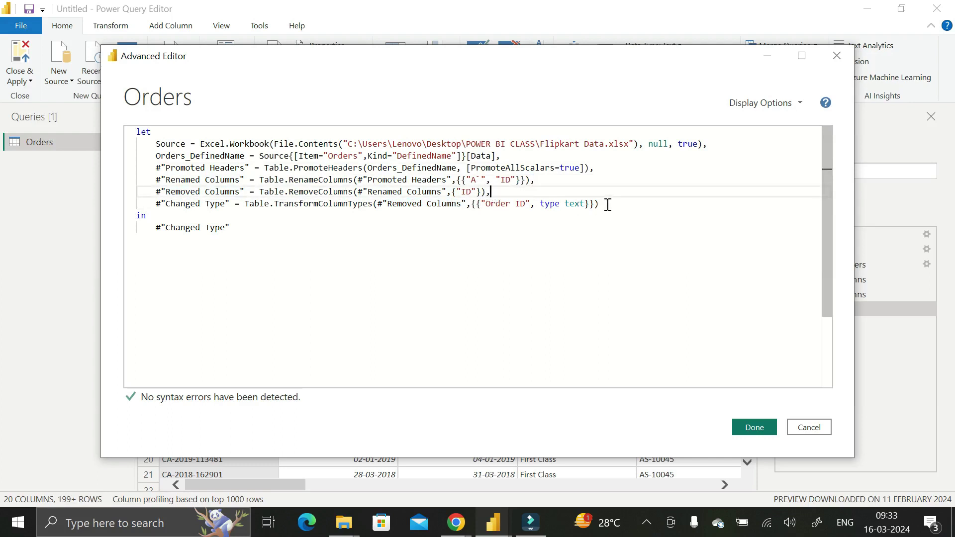
left_click(607, 204)
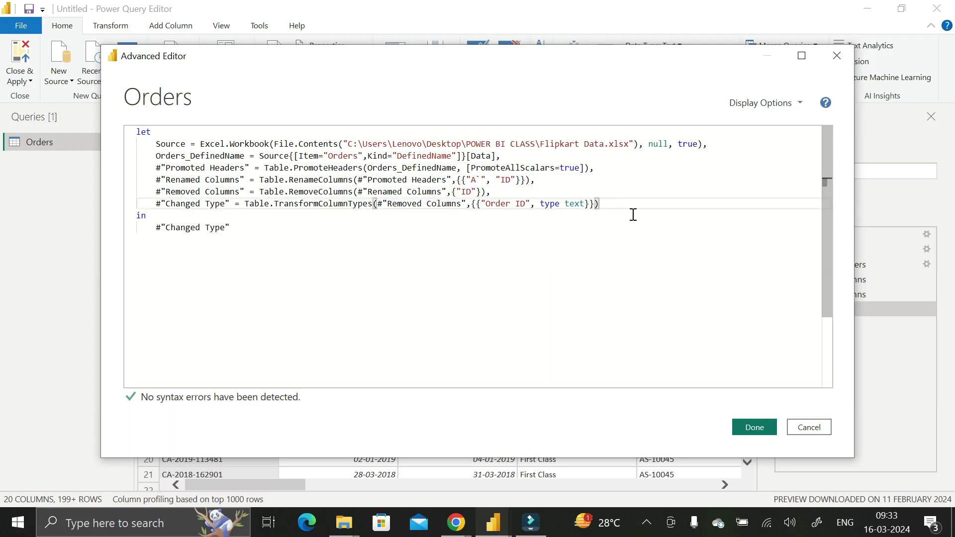
double_click(143, 132)
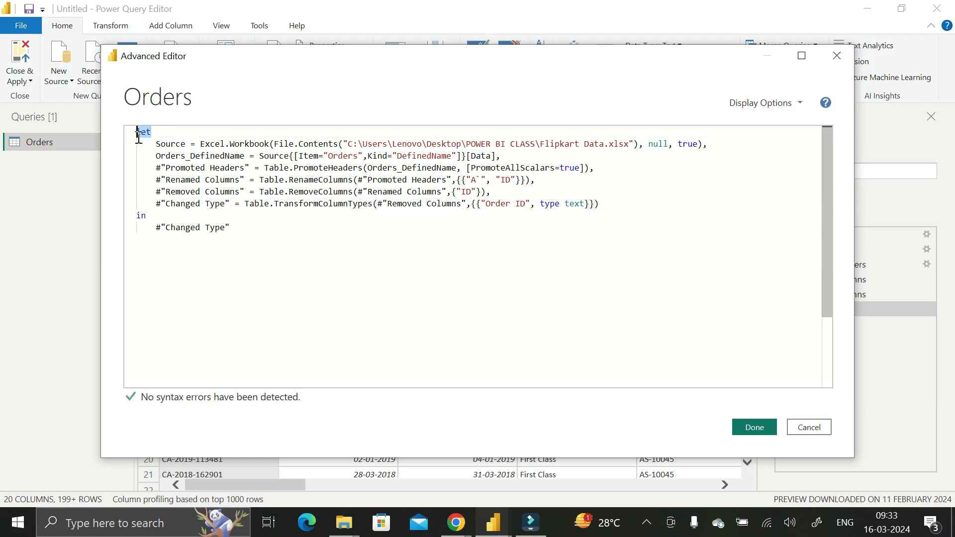
double_click(141, 216)
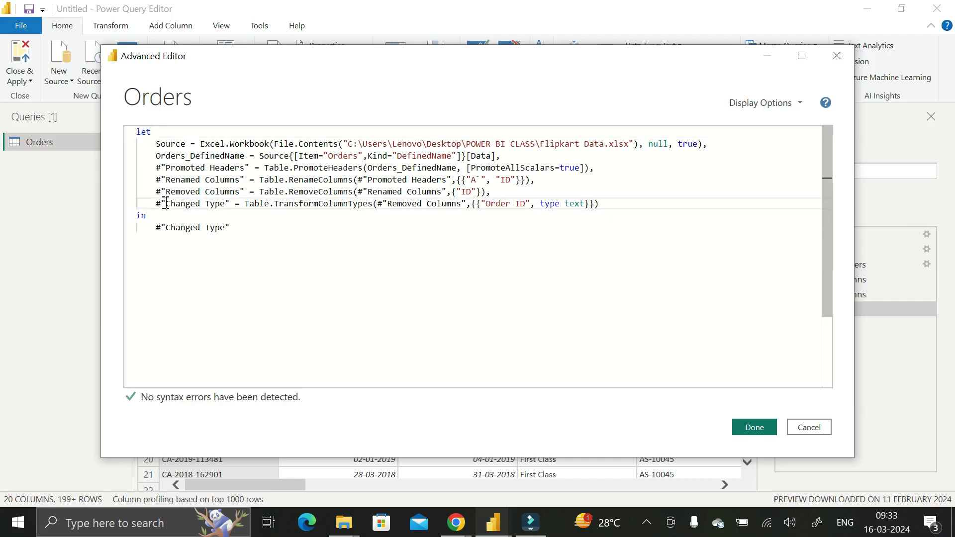
left_click_drag(166, 204, 220, 205)
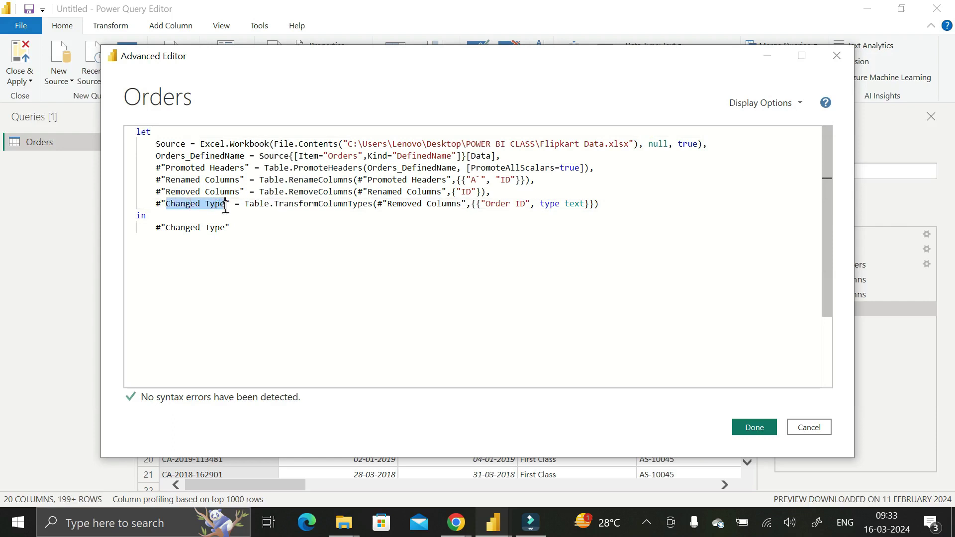
mouse_move(339, 203)
left_mouse_down()
mouse_move(245, 204)
mouse_move(600, 207)
left_mouse_up()
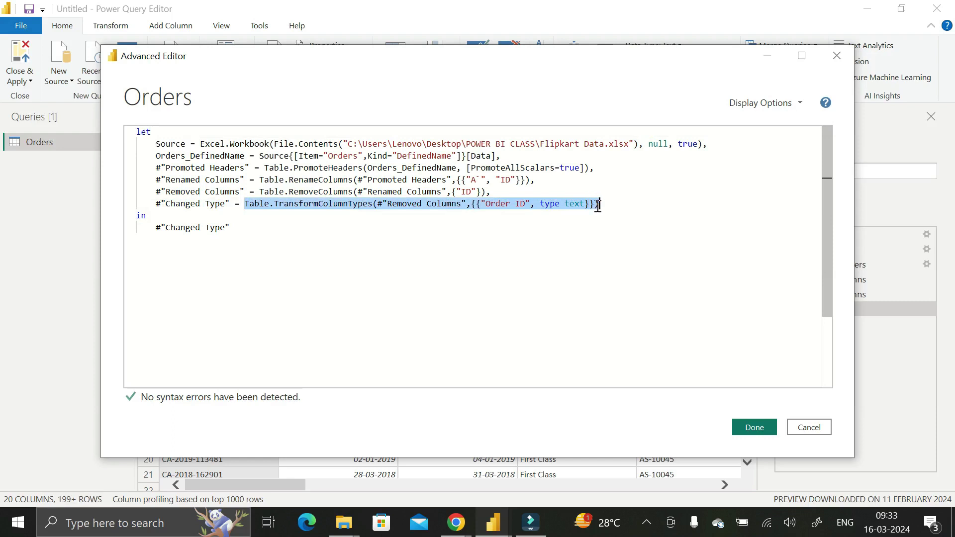
left_click_drag(227, 205, 171, 204)
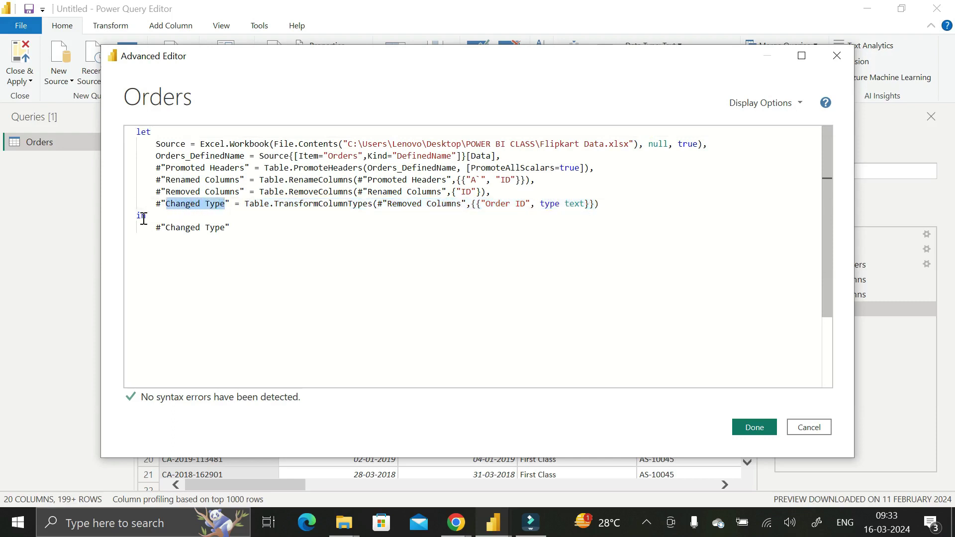
left_click_drag(166, 227, 225, 229)
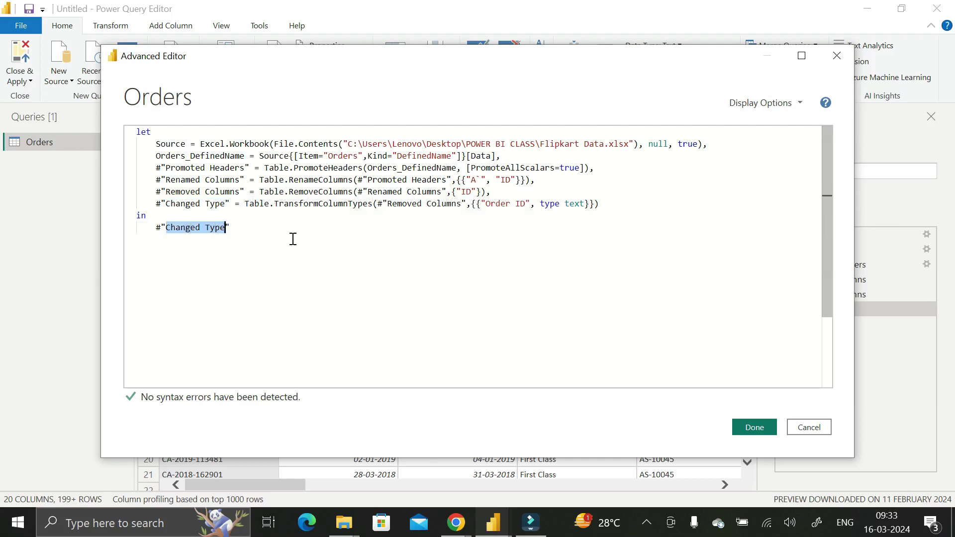
left_click(260, 217)
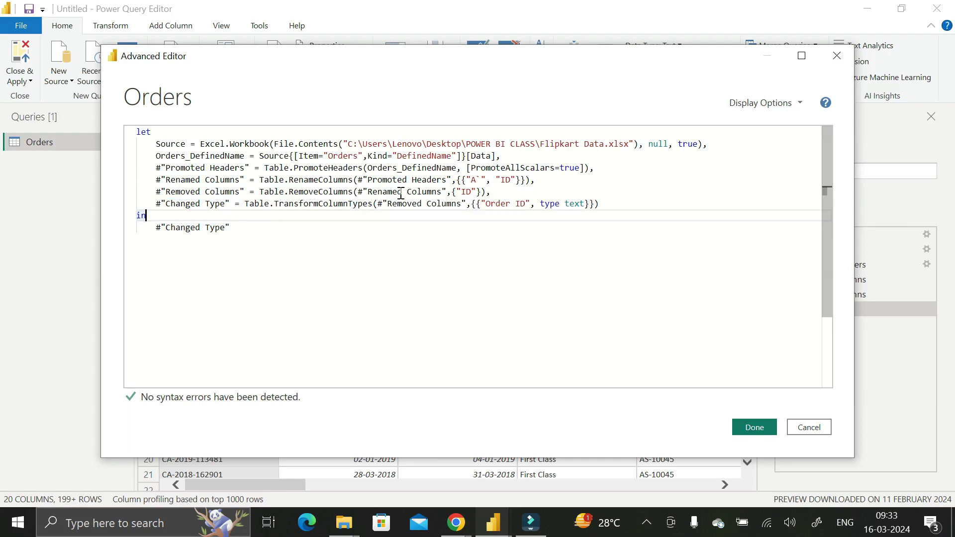
Step: Explain the RenameColumns line that renames the original column to ID
left_click_drag(372, 181, 442, 180)
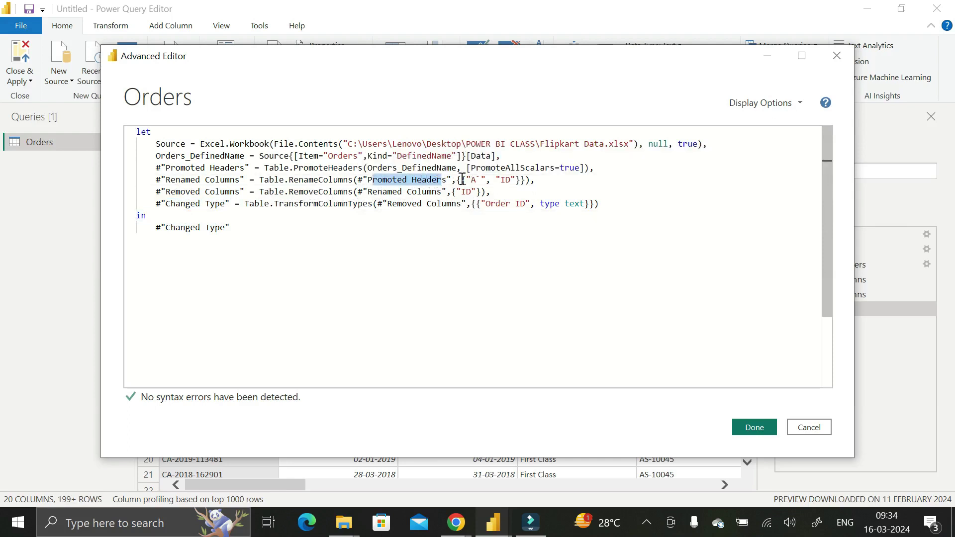
left_click_drag(459, 179, 546, 181)
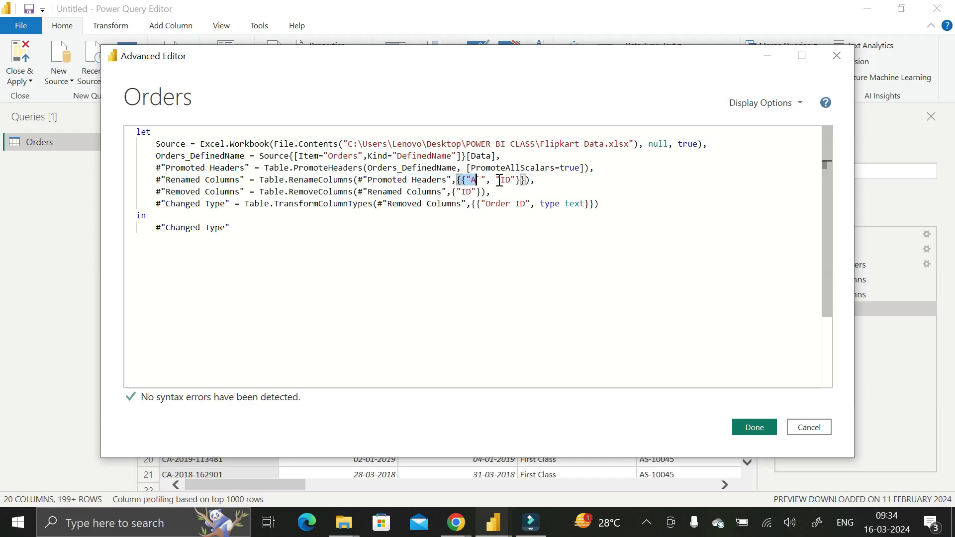
left_click(546, 180)
double_click(505, 180)
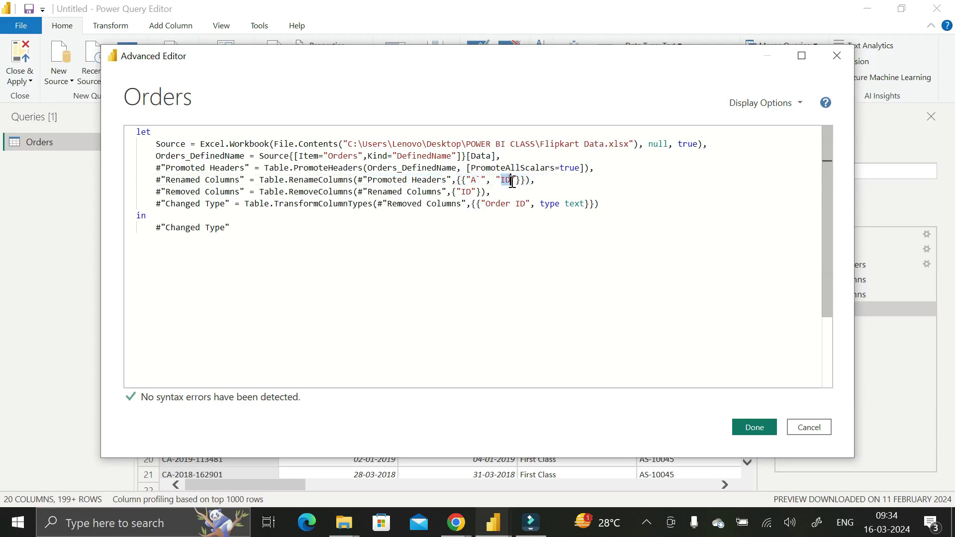
double_click(473, 180)
left_click_drag(353, 180, 288, 180)
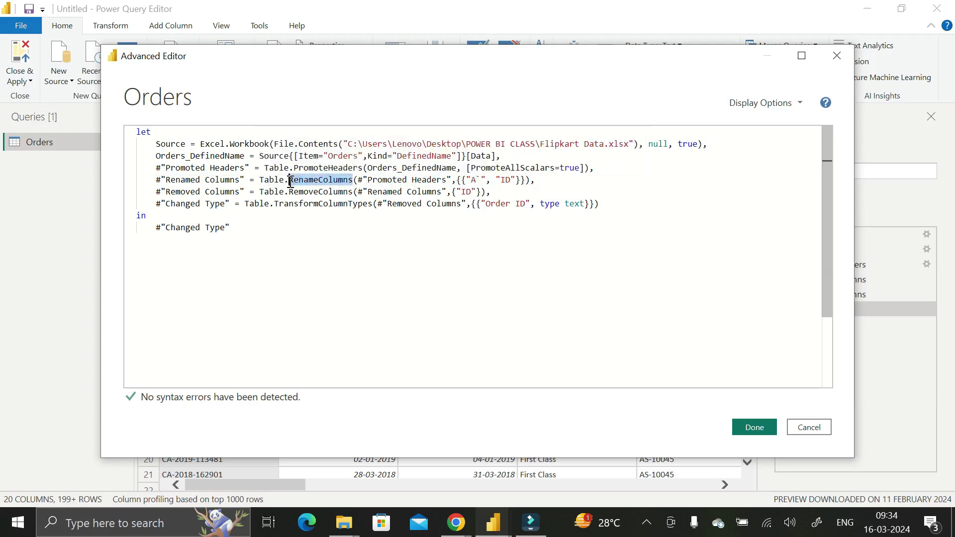
double_click(505, 180)
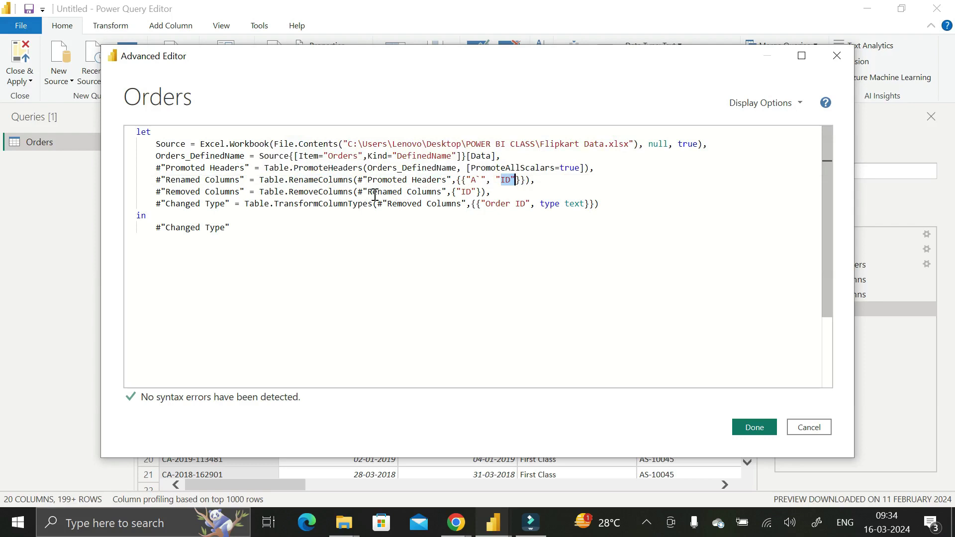
Step: Explain the RemoveColumns line dropping ID and the TransformColumnTypes line retyping Order ID
left_click_drag(234, 180, 202, 180)
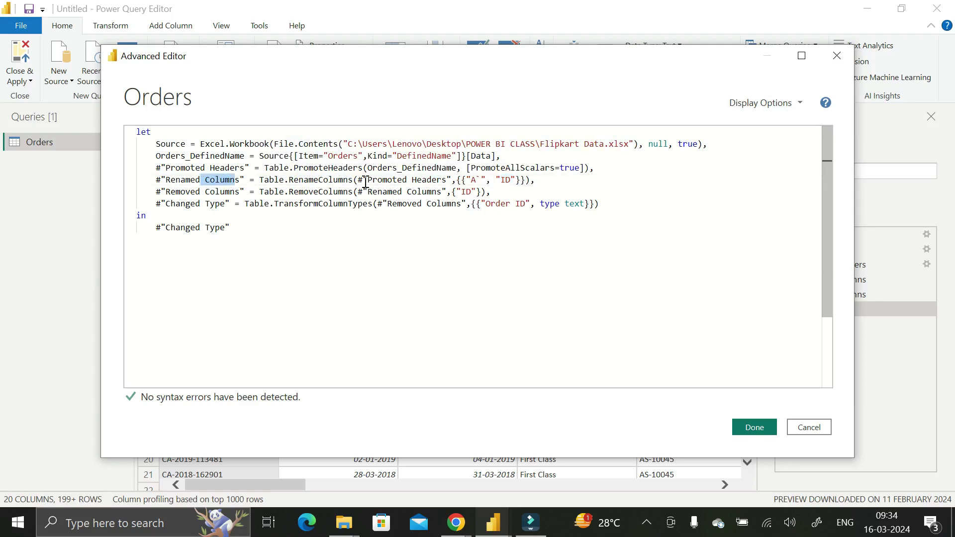
left_click_drag(368, 192, 441, 192)
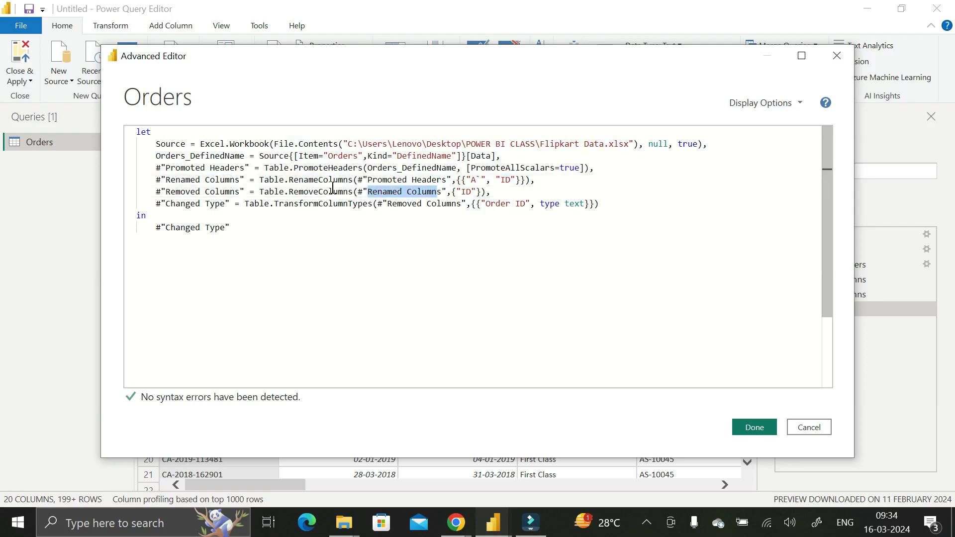
left_click_drag(289, 192, 350, 192)
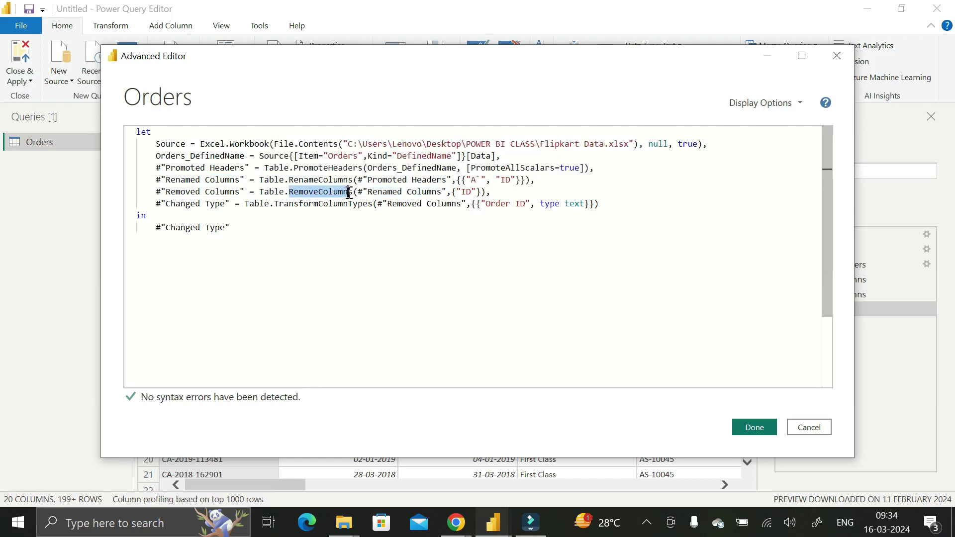
left_click_drag(461, 192, 473, 192)
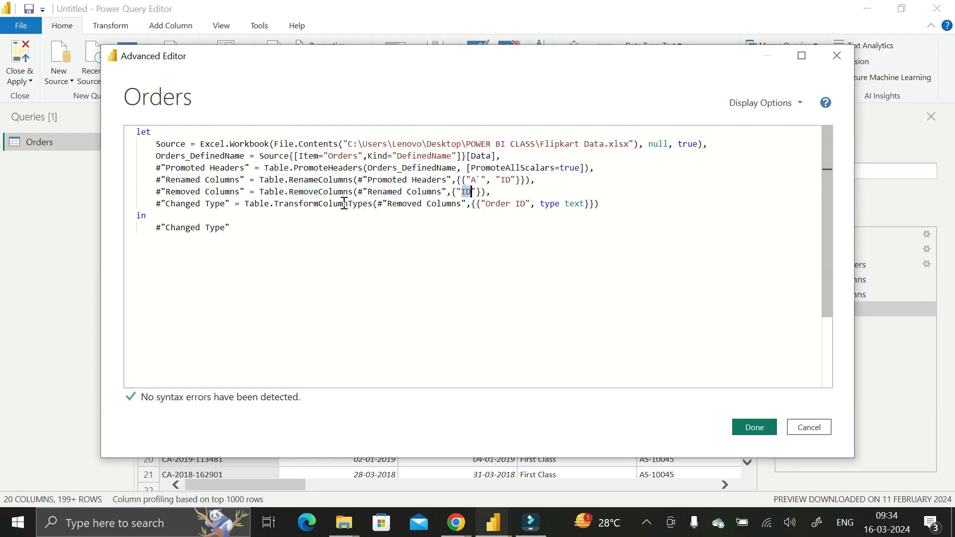
left_click_drag(220, 192, 191, 192)
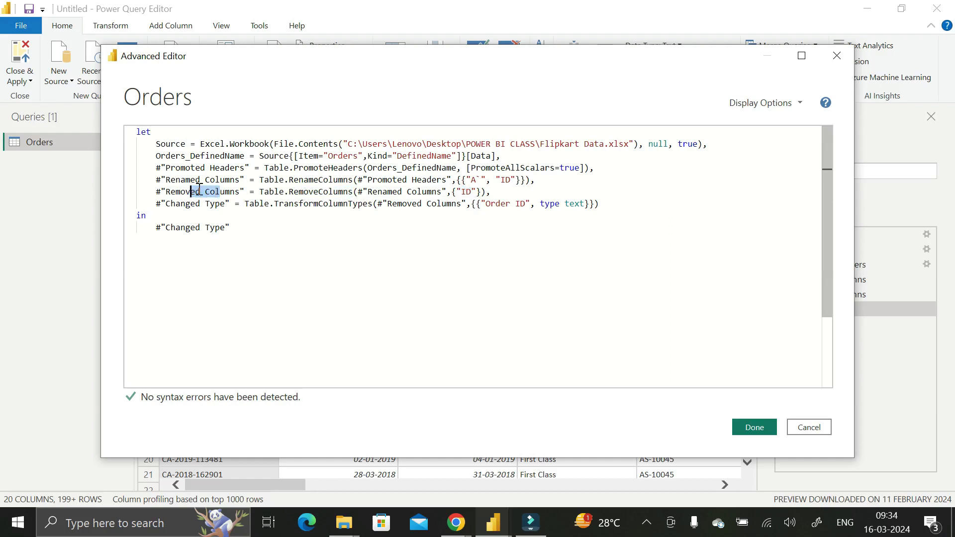
left_click_drag(402, 204, 438, 204)
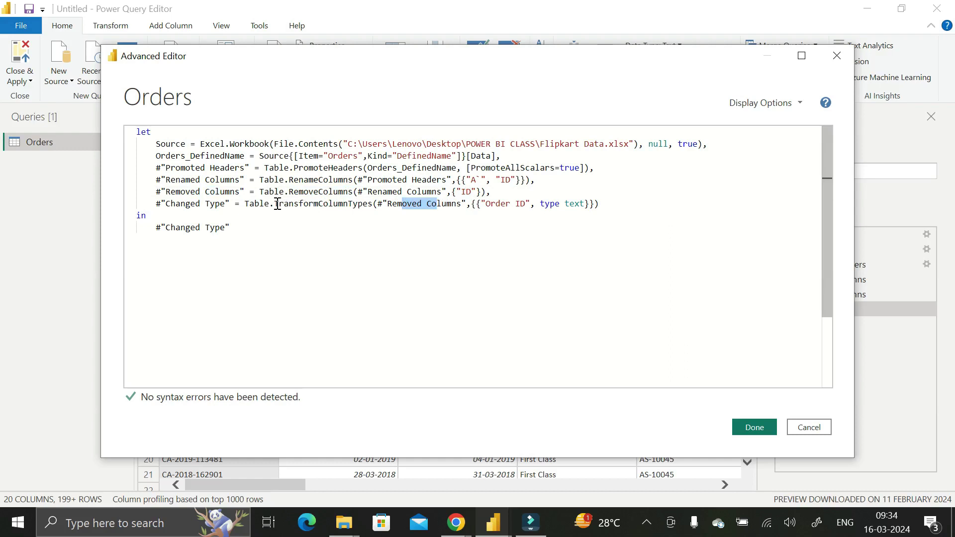
left_click_drag(277, 205, 370, 205)
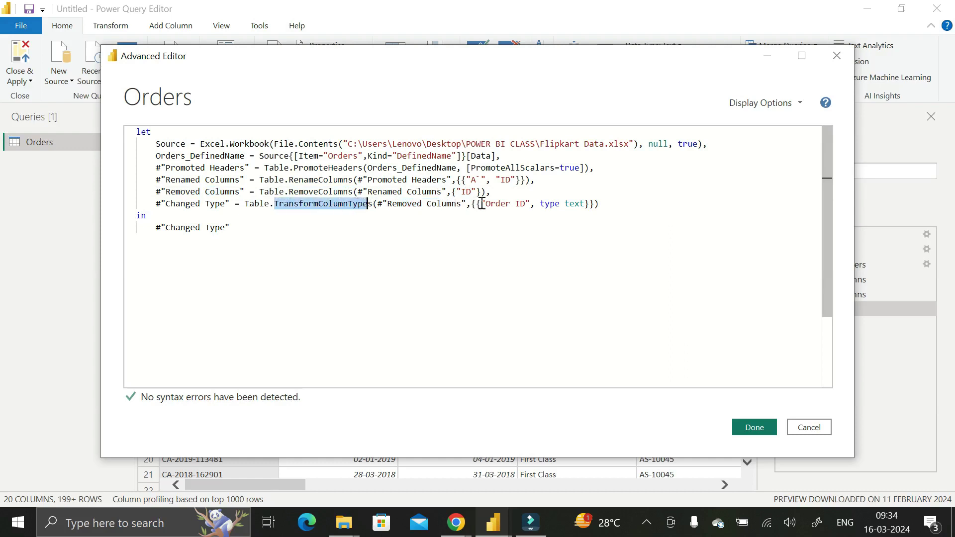
left_click_drag(486, 205, 586, 205)
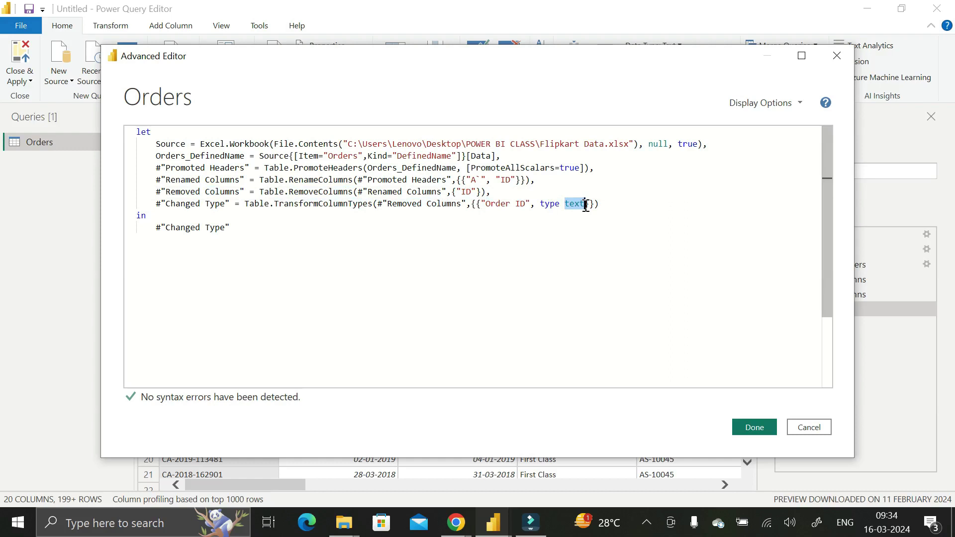
left_click_drag(166, 204, 226, 204)
left_click_drag(166, 227, 219, 228)
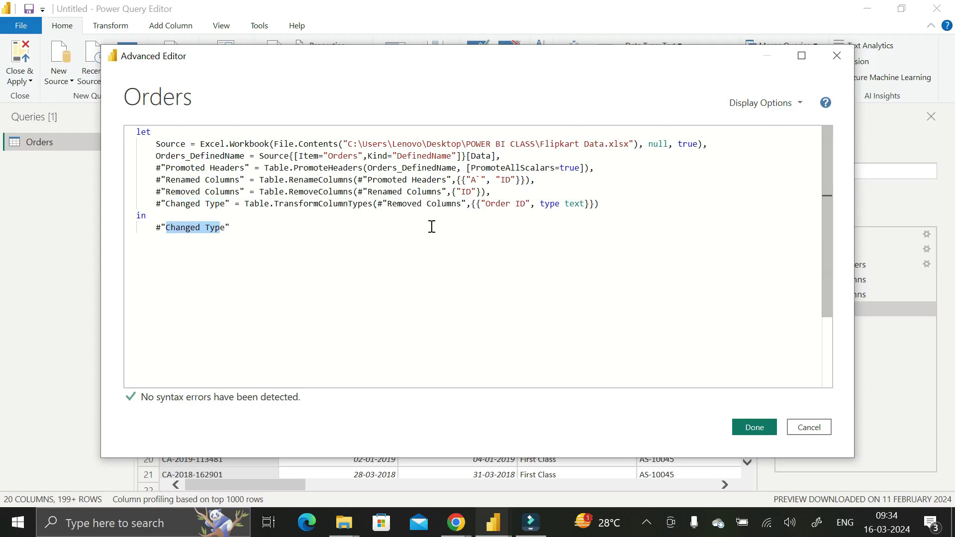
Step: Revisit the Source step's file path and highlight the rename, remove and type steps together
left_click(604, 205)
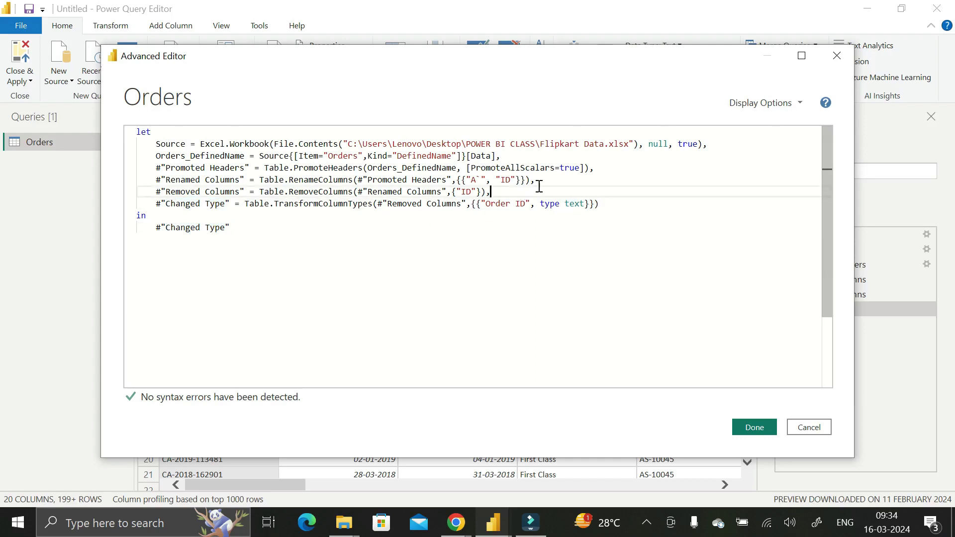
left_click(596, 180)
left_click(597, 167)
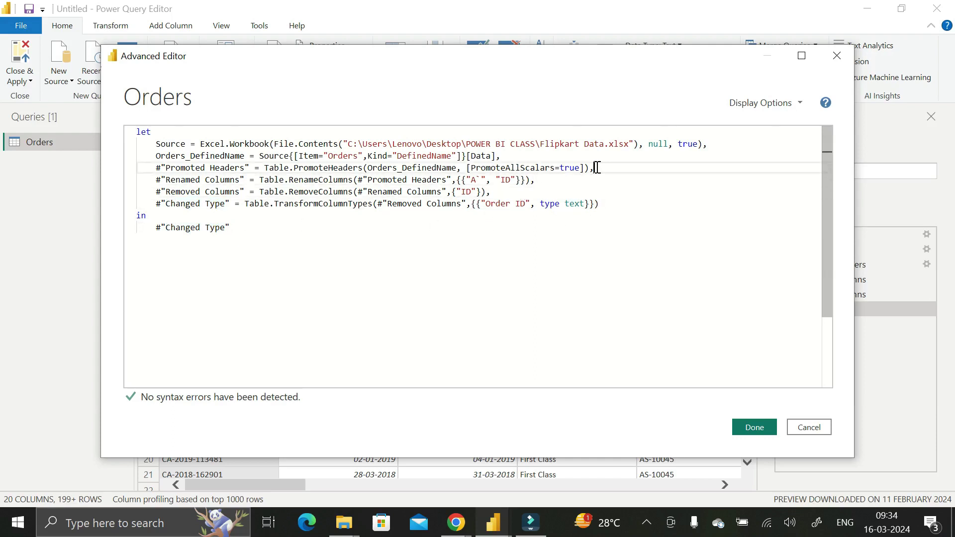
left_click(716, 144)
left_click_drag(154, 145, 186, 144)
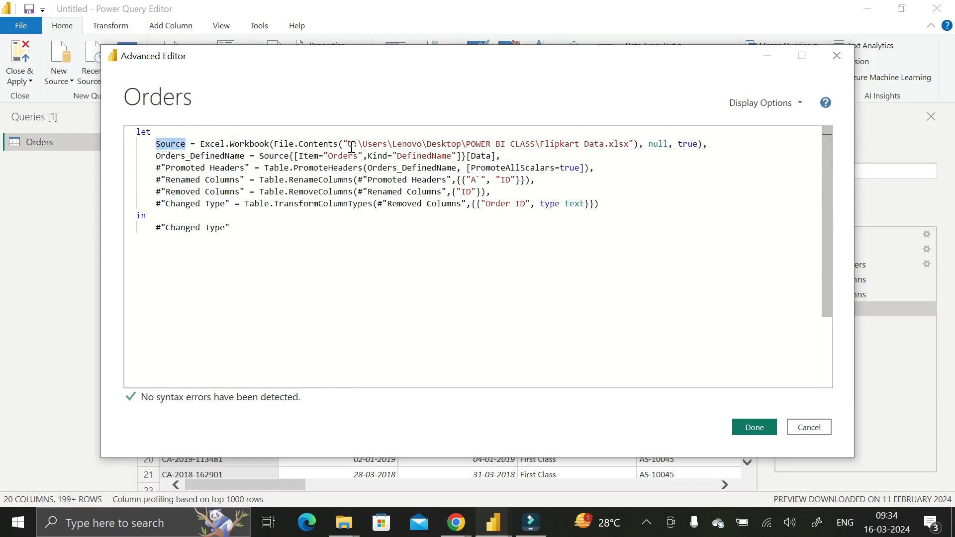
left_click_drag(348, 145, 629, 146)
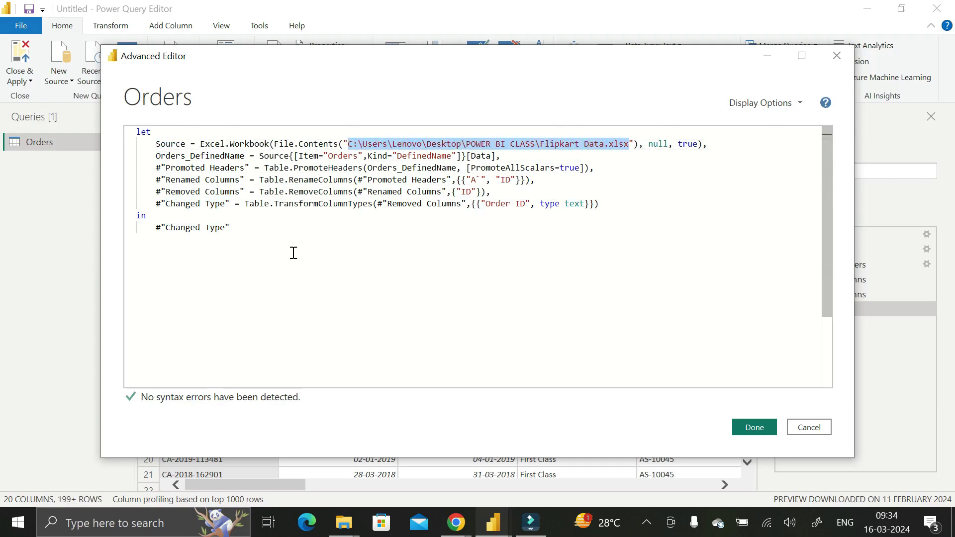
left_click_drag(229, 228, 145, 179)
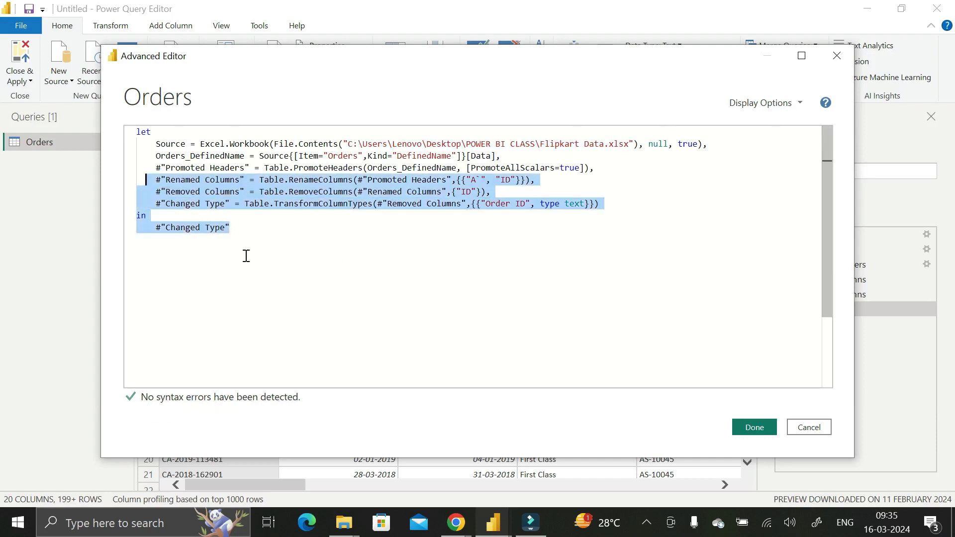
left_click(242, 228)
Step: Select the whole query code, then close the Advanced Editor
left_click_drag(241, 227, 137, 133)
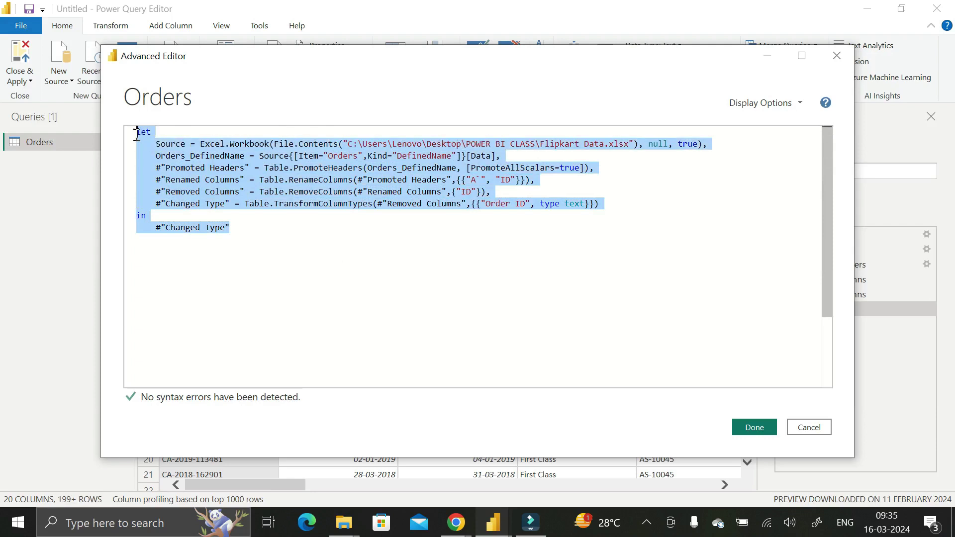
left_click(234, 399)
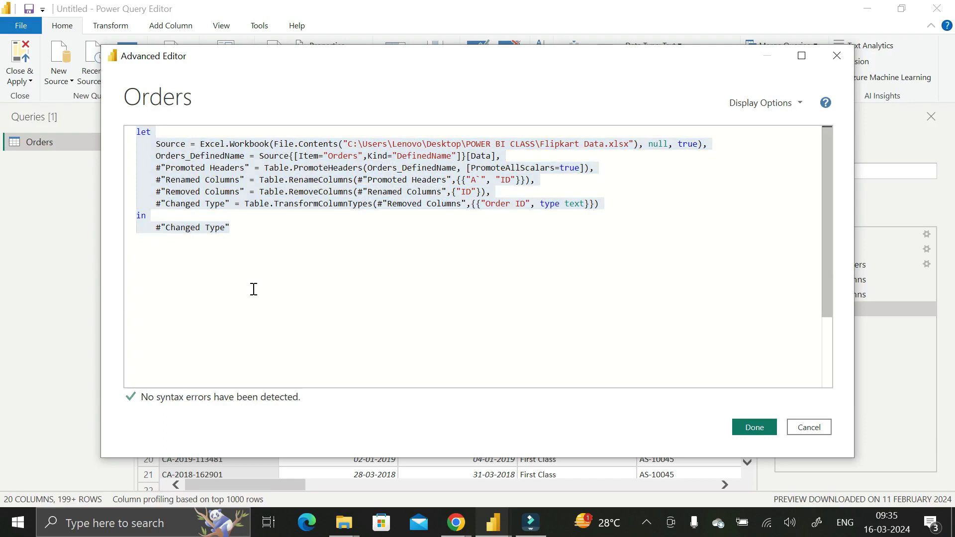
left_click(261, 233)
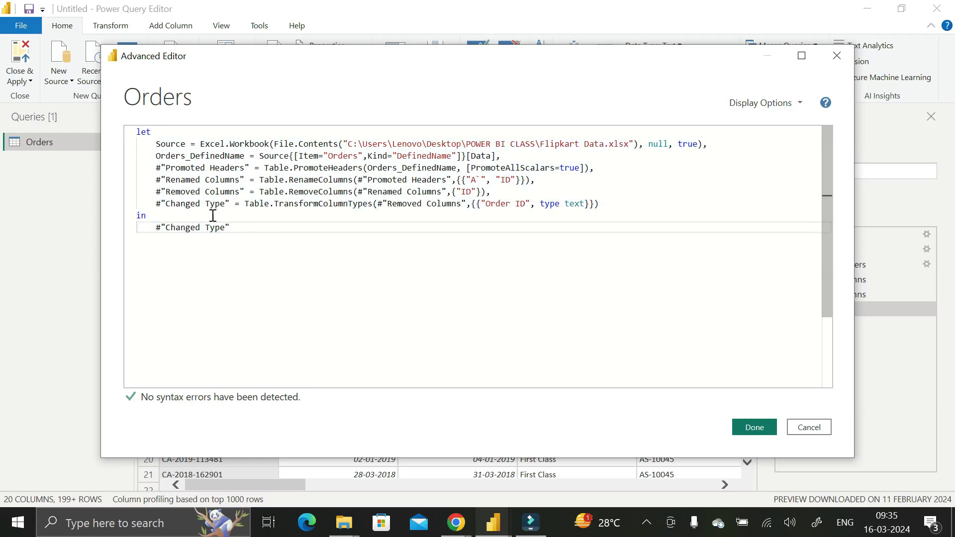
left_click_drag(213, 219, 133, 136)
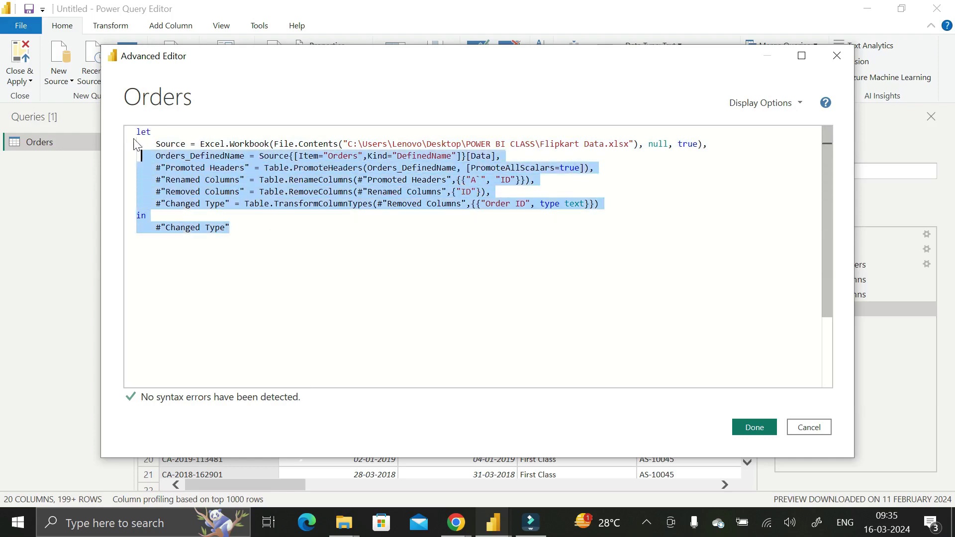
left_click(306, 221)
left_click(821, 432)
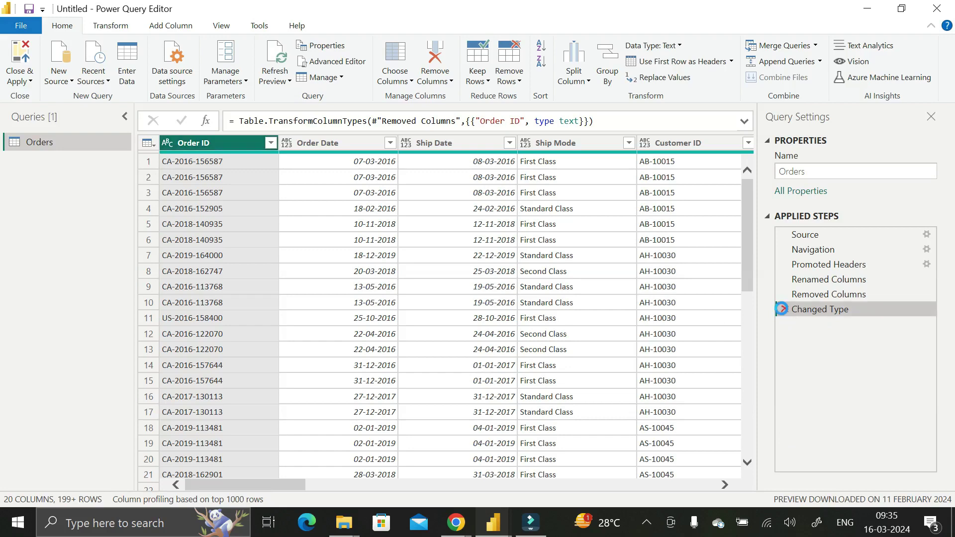
Step: Delete the Changed Type and Removed Columns steps, then start a new table with Enter Data
left_click(782, 309)
left_click(785, 295)
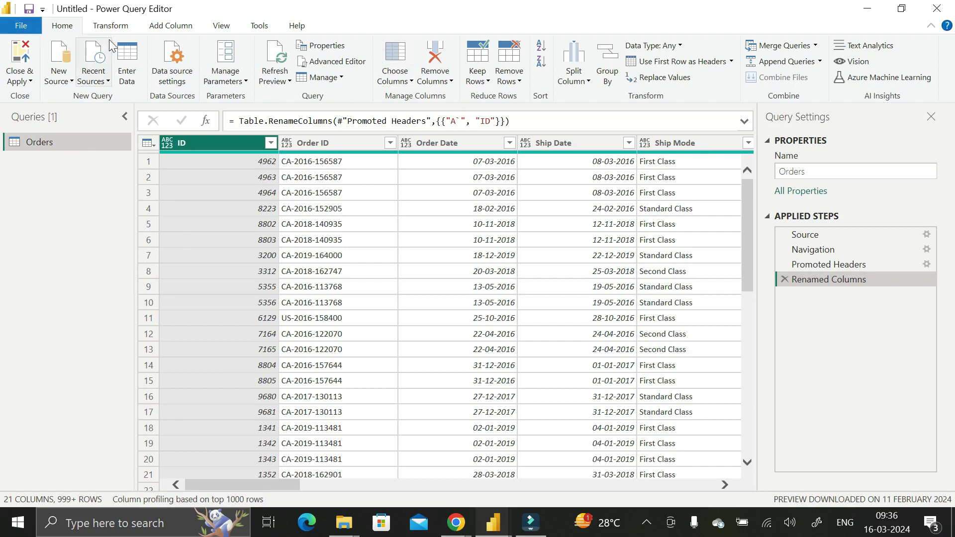
left_click(129, 63)
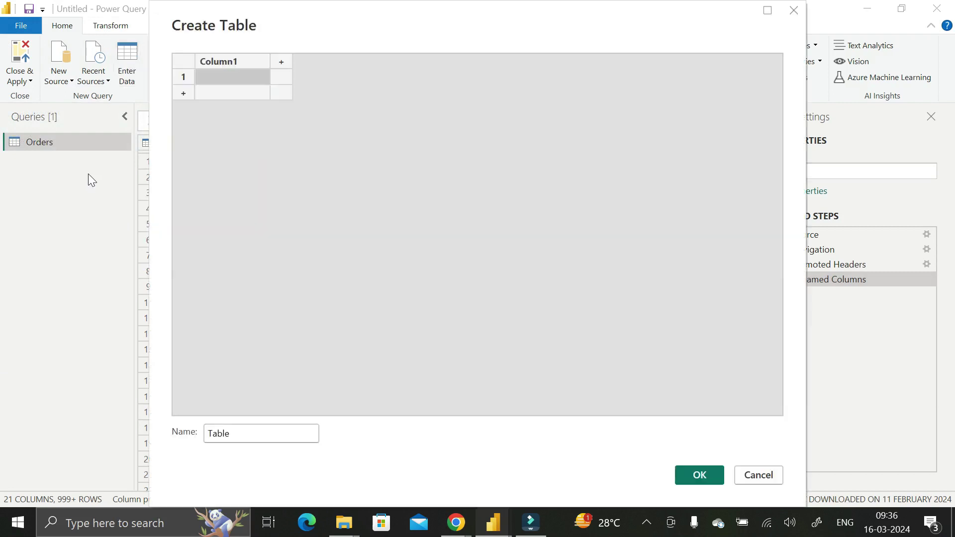
Step: Rename the first column header of the new table to Name
double_click(247, 103)
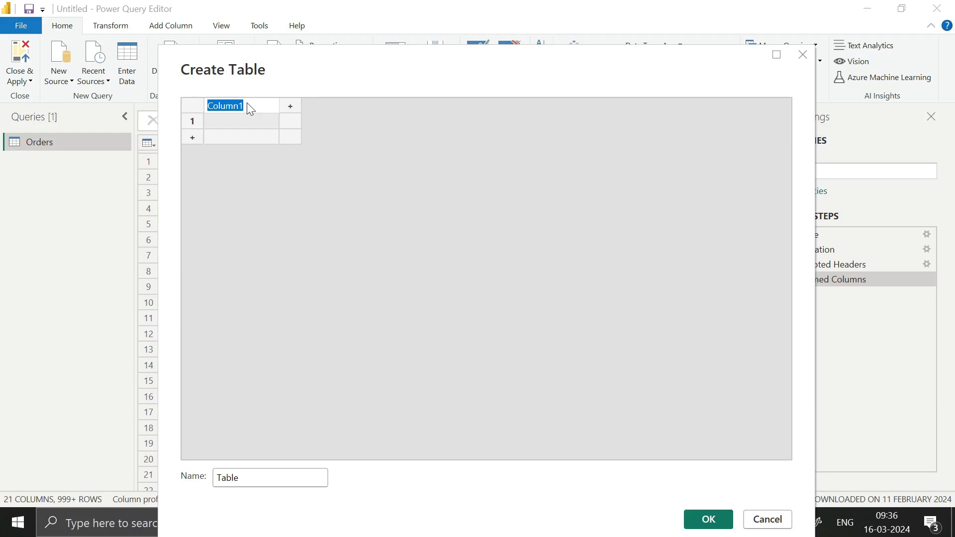
key("BackSpace")
type("Nmae")
key("Return")
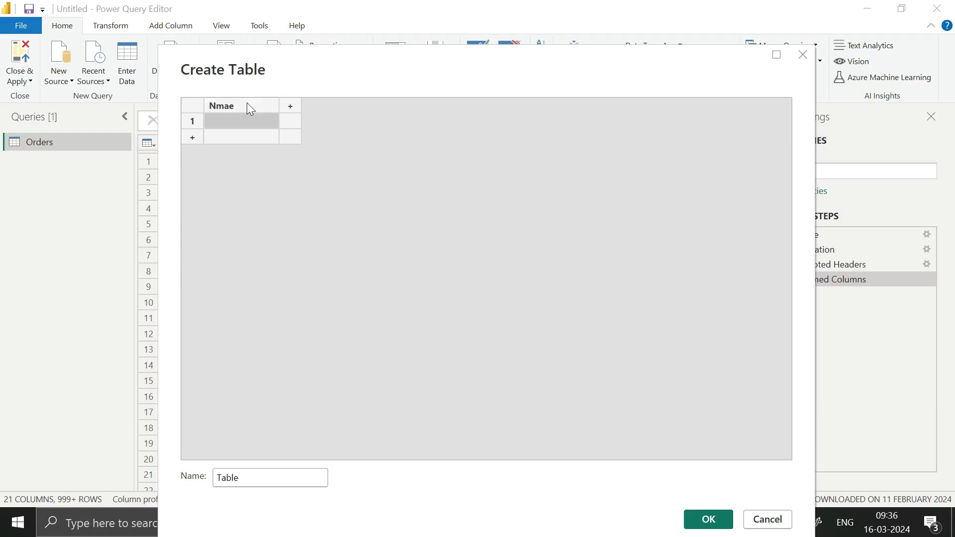
double_click(251, 109)
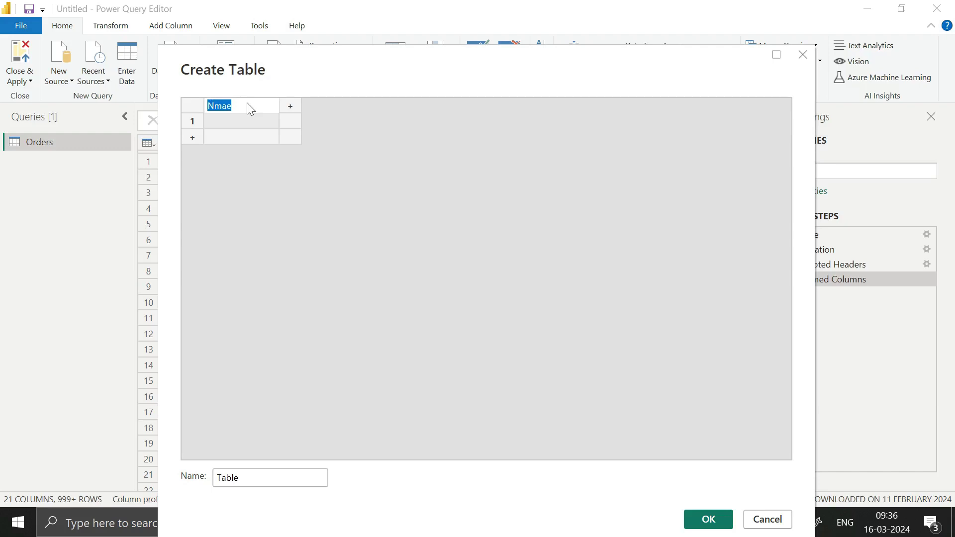
type("Nam")
type("e")
key("Return")
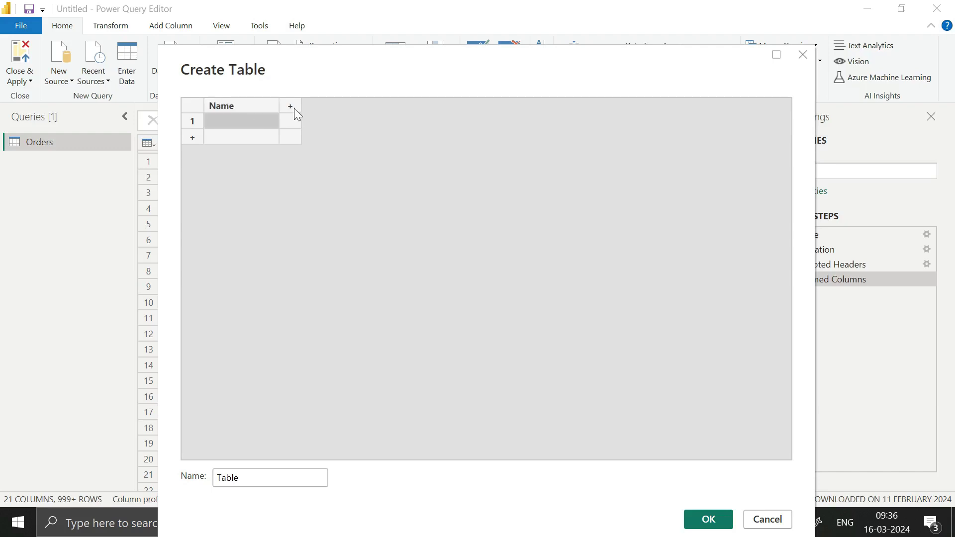
Step: Add Age and Address columns and type the first employee's name in row 1
left_click(292, 108)
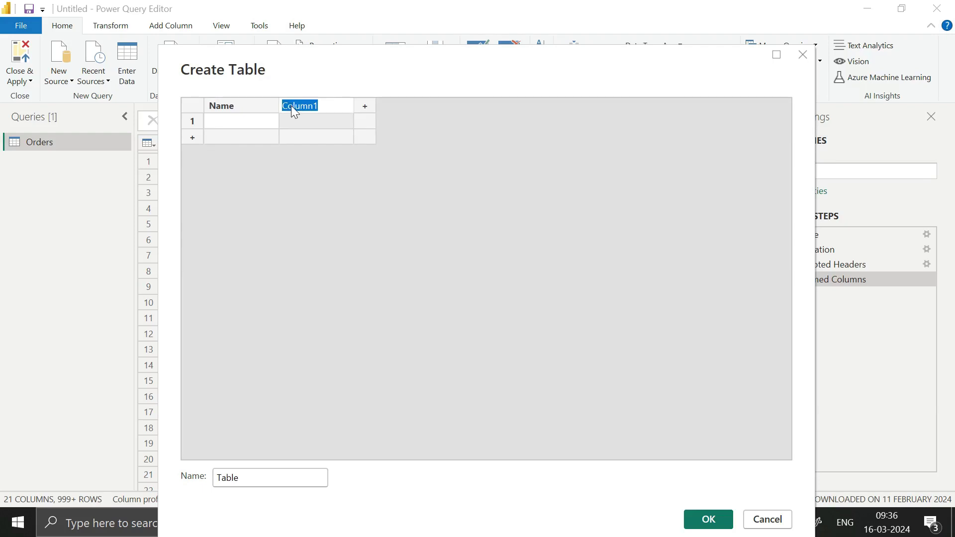
type("ge")
key("Return")
left_click(366, 108)
type("Address")
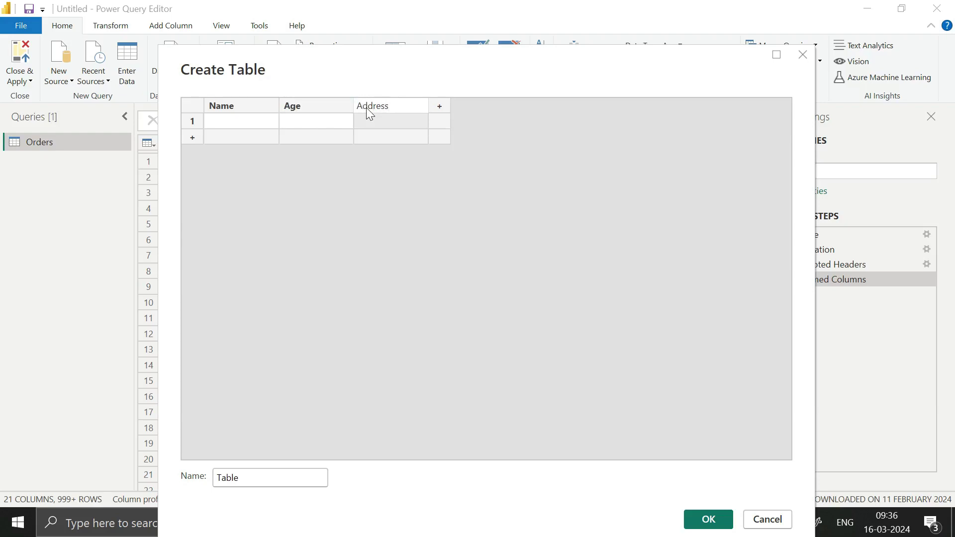
key("Return")
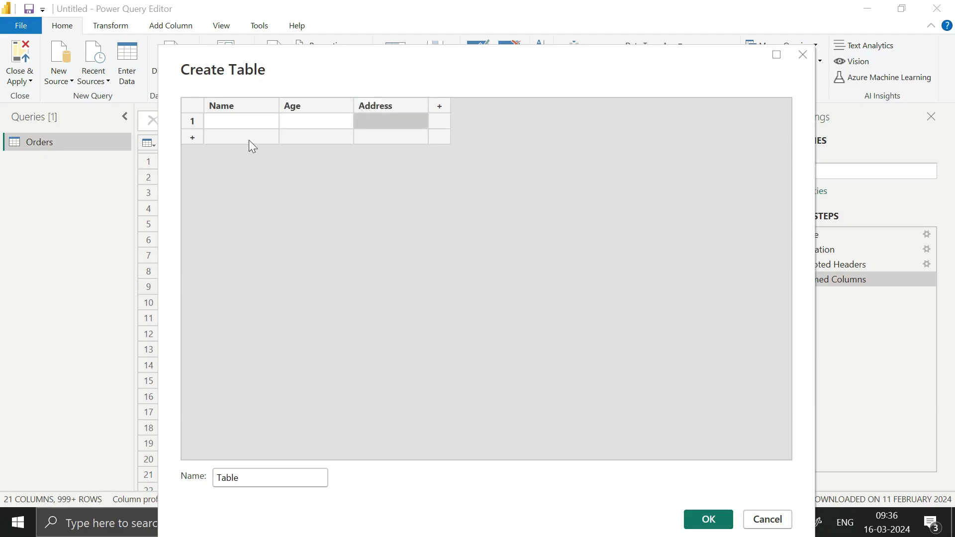
left_click(242, 120)
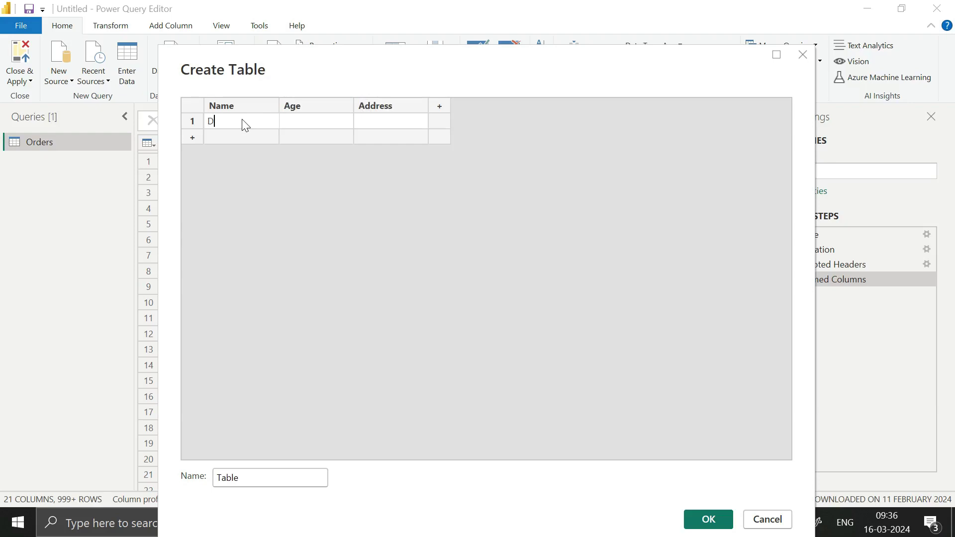
Step: Correct the first employee's full name and widen the Name column to show full names
double_click(242, 126)
key("ctrl+a")
key("Return")
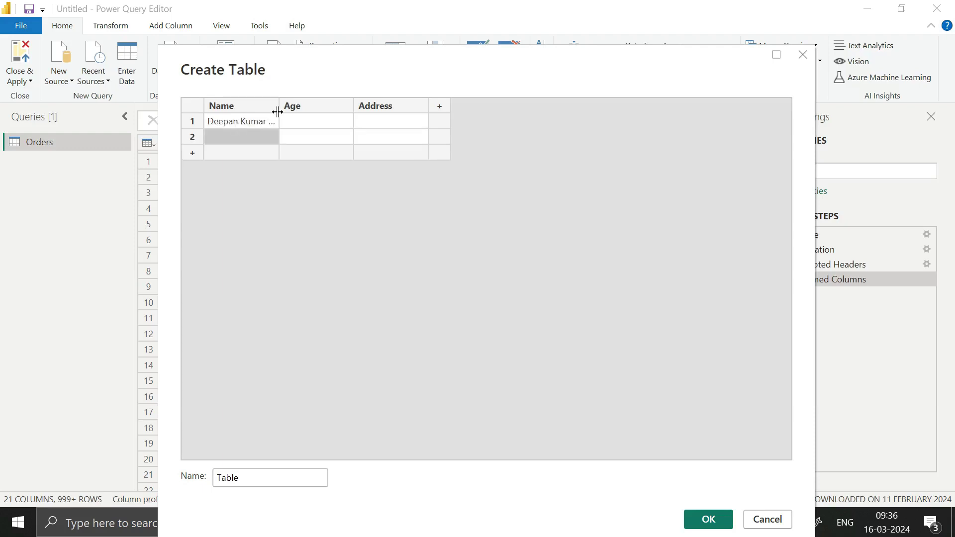
left_click_drag(277, 111, 383, 107)
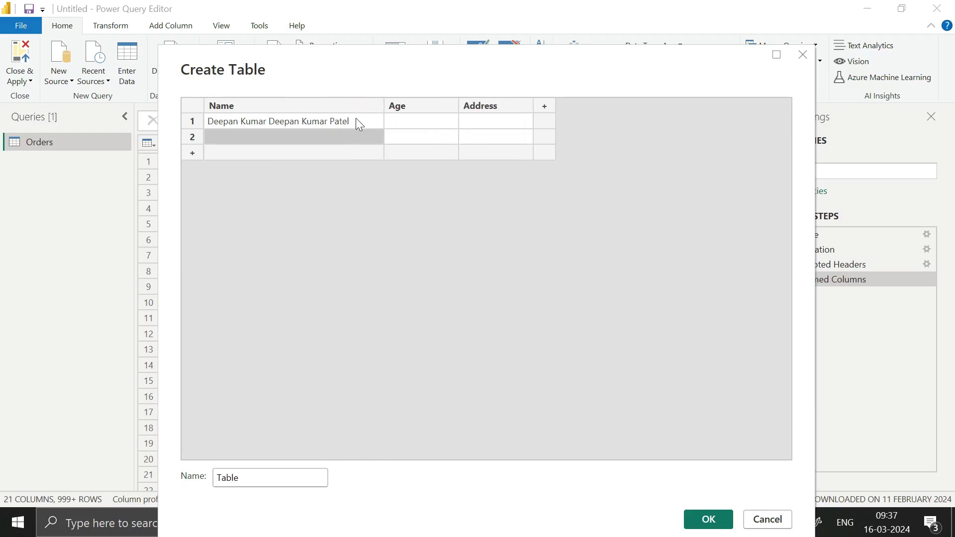
left_click(356, 120)
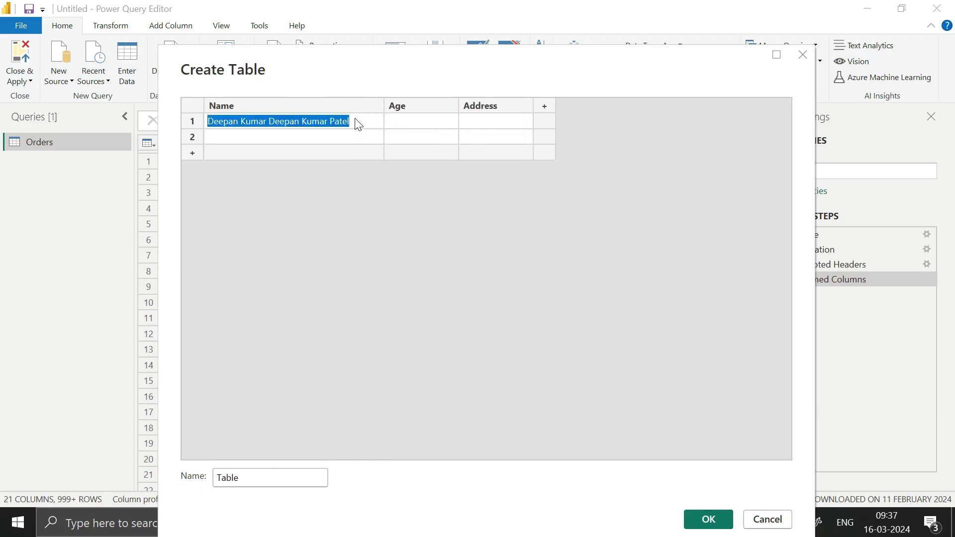
left_click(271, 121)
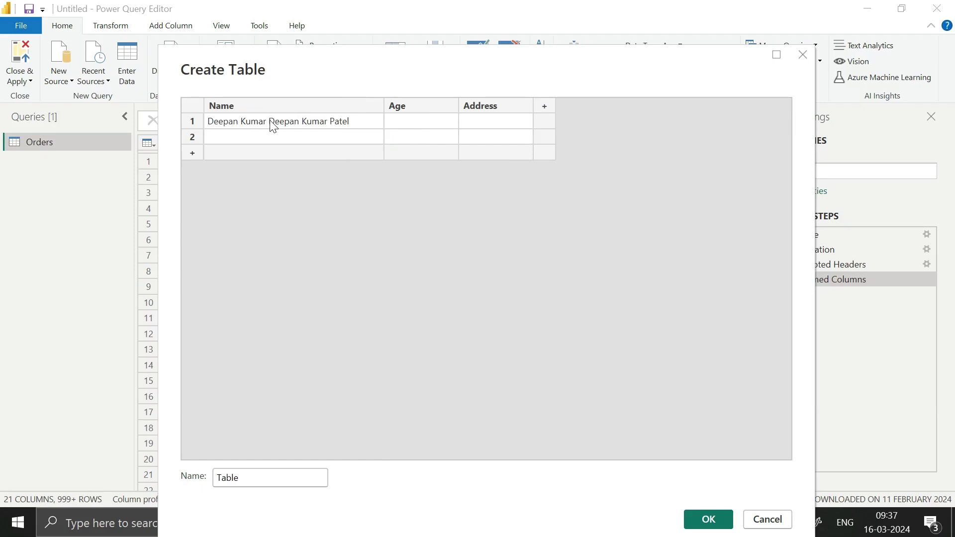
key("BackSpace")
key("BackSpace")
key("BackSpace")
key("Return")
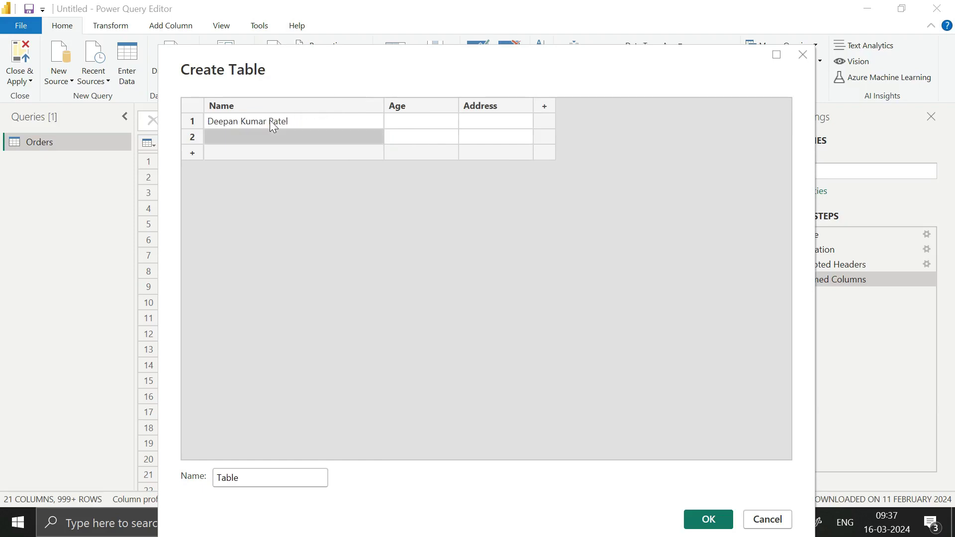
Step: Enter the second and third employees' names in new rows
left_click(263, 137)
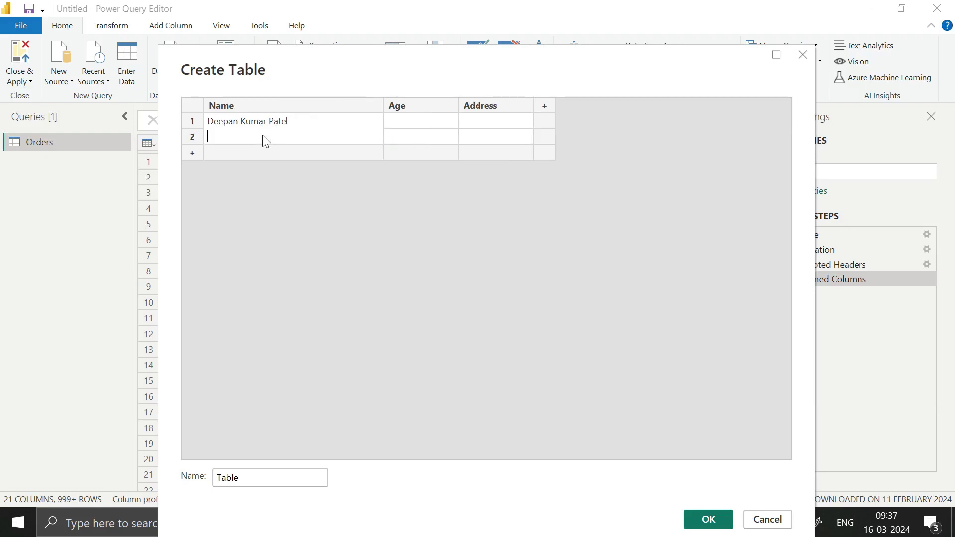
left_click(271, 153)
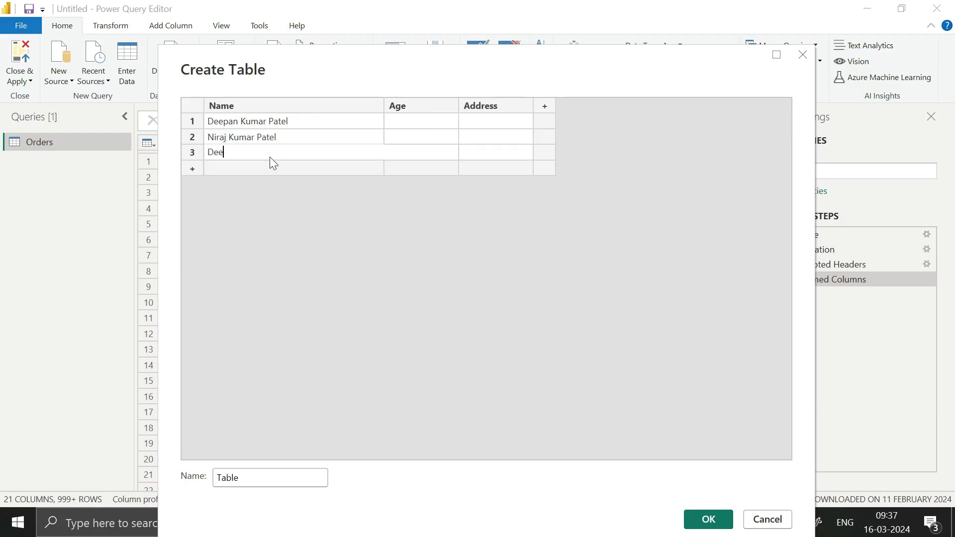
key("Return")
Step: Fill in the Age column with 29, 25 and 34 for the three rows
left_click(403, 126)
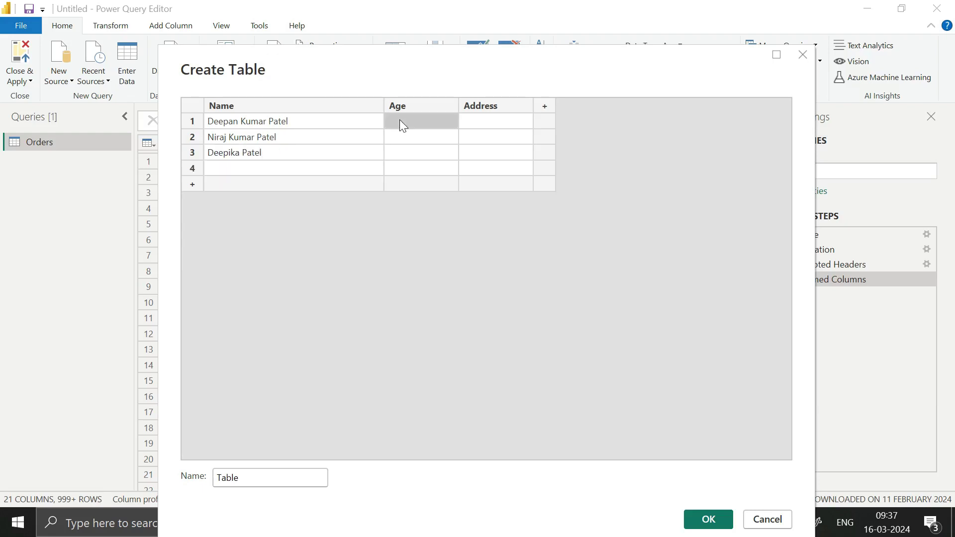
left_click(402, 126)
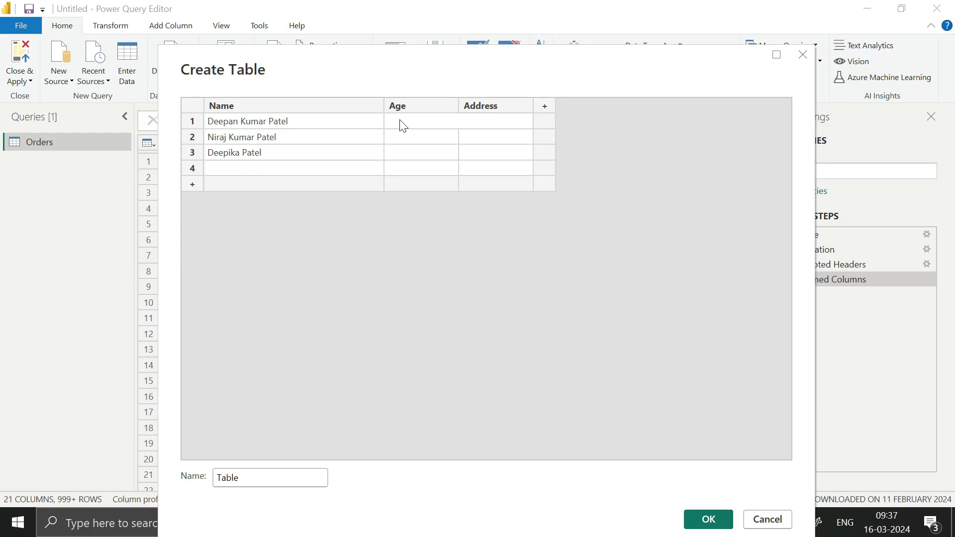
type("29")
left_click(406, 136)
left_click(405, 135)
type("25")
double_click(404, 157)
type("34")
Step: Enter the addresses Jharsuguda, Sumbalpur and Delhi for the three rows
left_click(472, 124)
left_click(472, 124)
type("Jharsu")
type("guda")
left_click(476, 143)
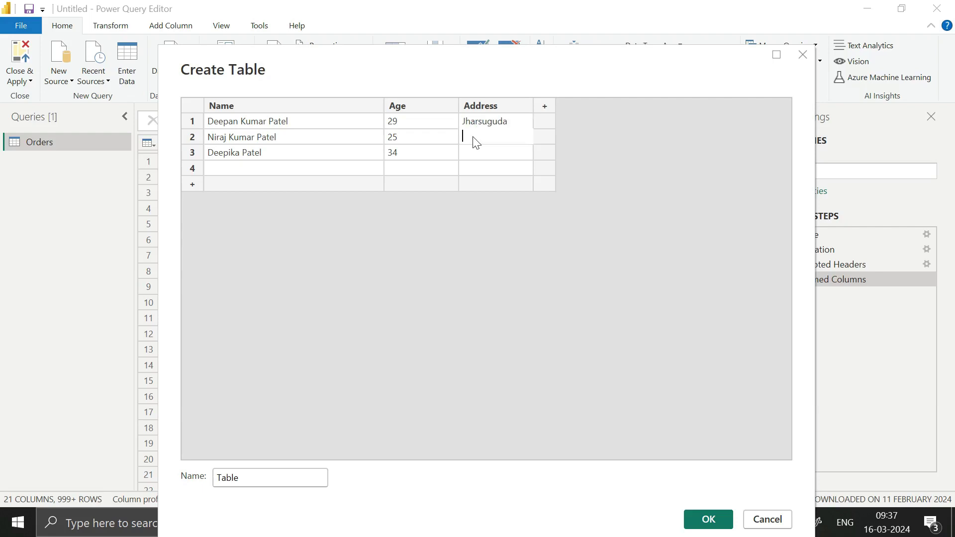
type("Sumba")
type("lpur")
key("Return")
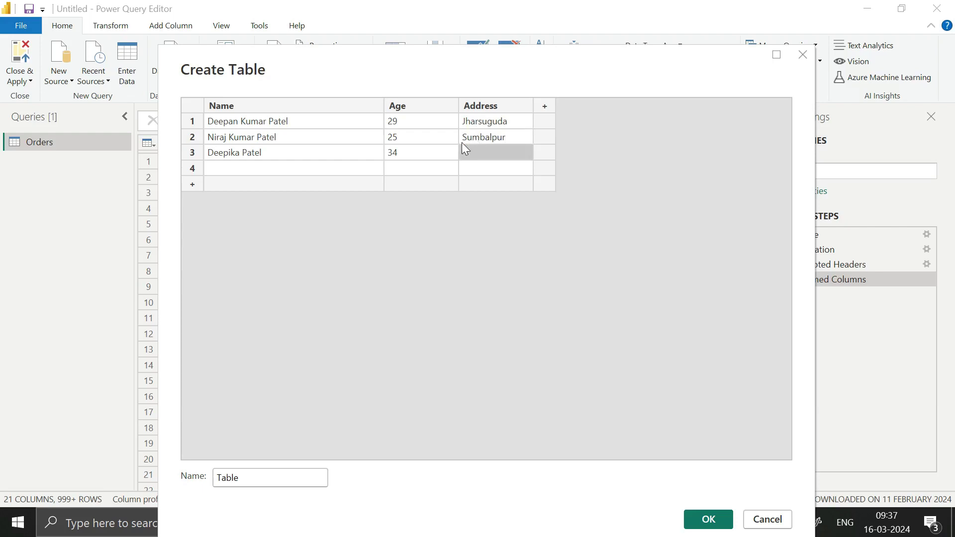
left_click(470, 152)
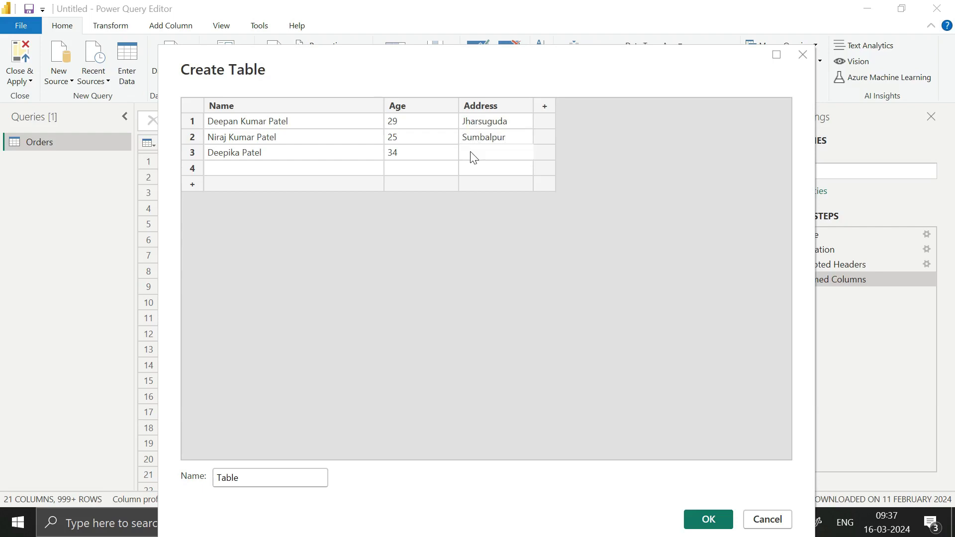
type("Delhi")
key("Return")
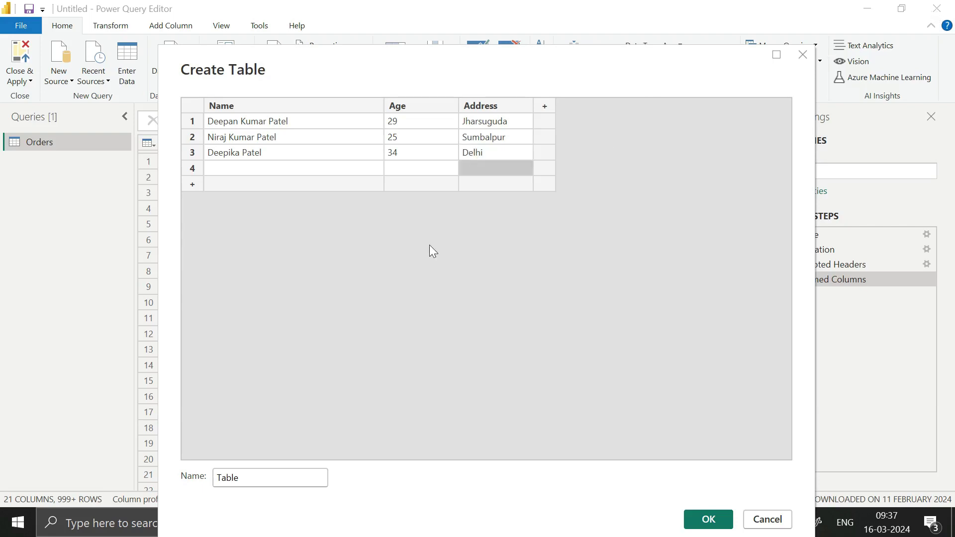
left_click(242, 478)
Step: Replace the default table name 'Table' with EmpDetail and confirm with OK
left_click_drag(242, 478, 206, 481)
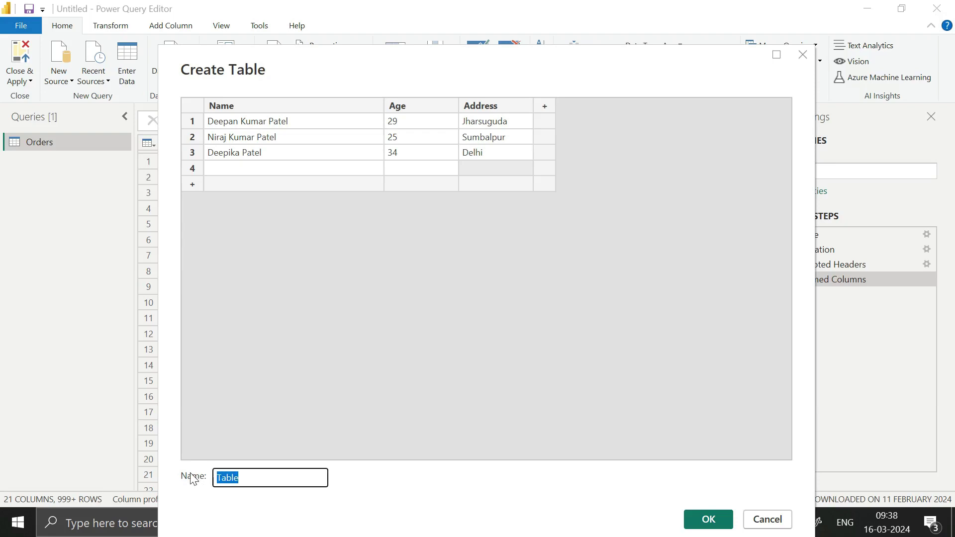
key("BackSpace")
type("E")
type("mp")
type("Detail")
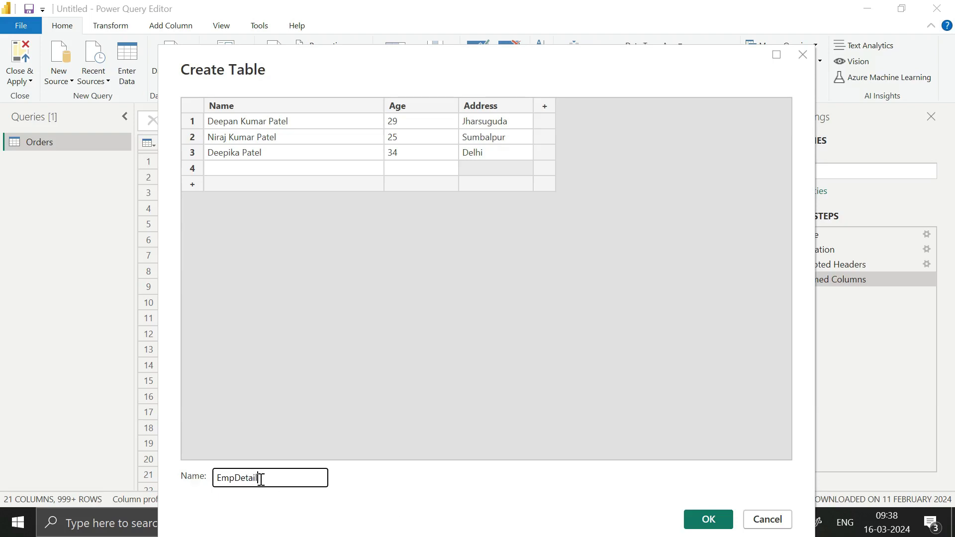
double_click(238, 476)
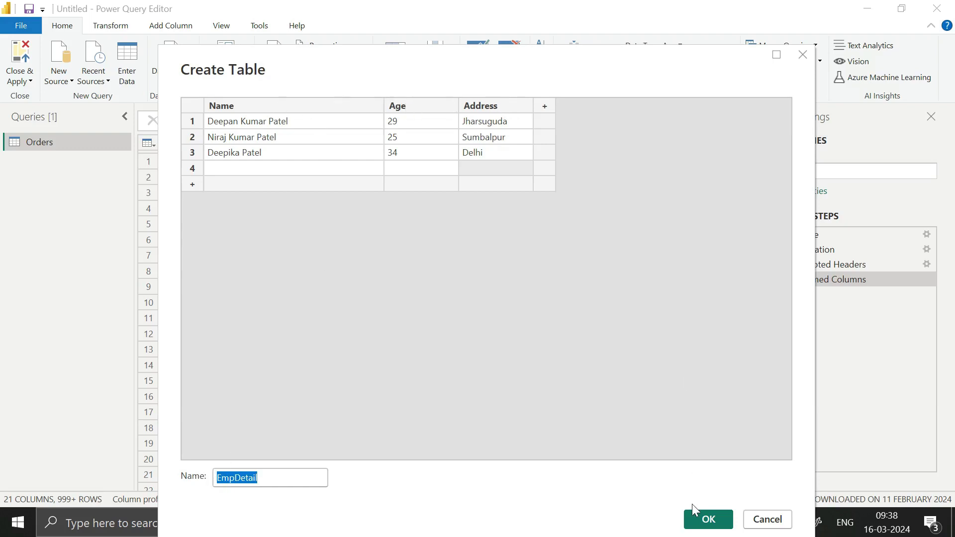
left_click(706, 517)
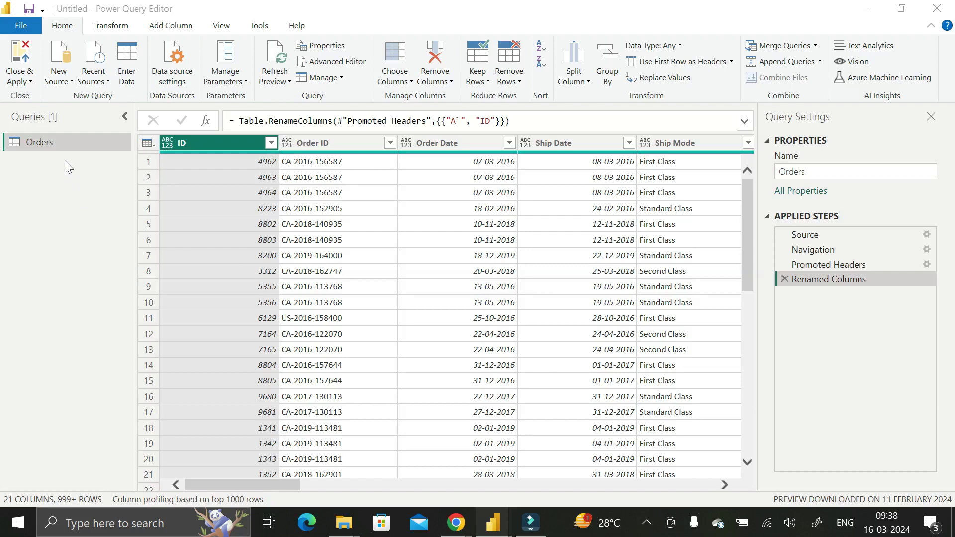
Step: Bring back the editor showing the EmpDetail query and select its Age and Address columns
left_click(494, 521)
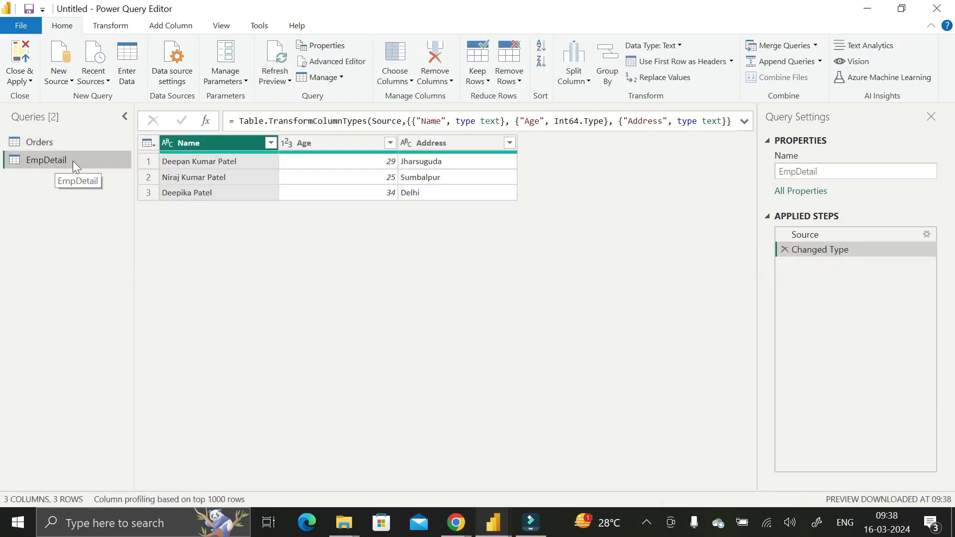
left_click(329, 141)
left_click(447, 142)
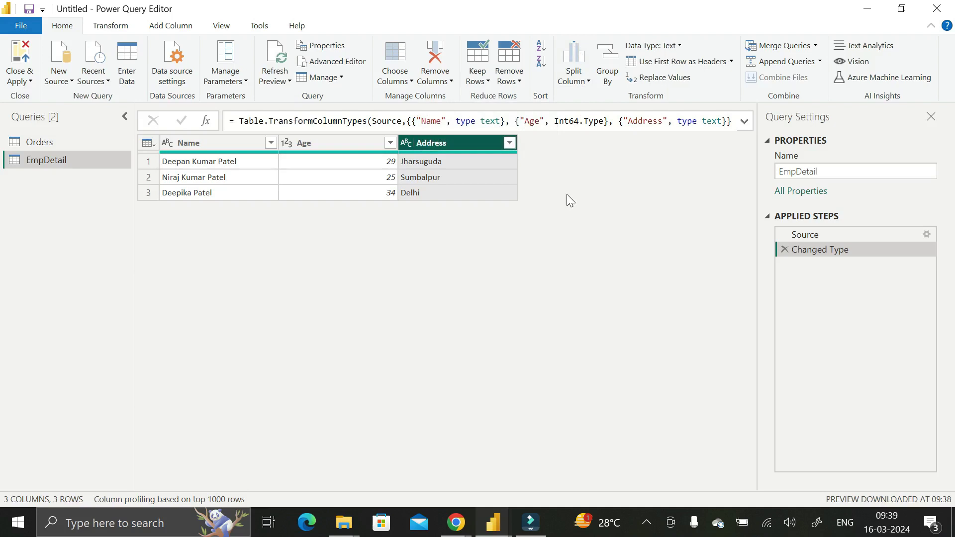
left_click(592, 86)
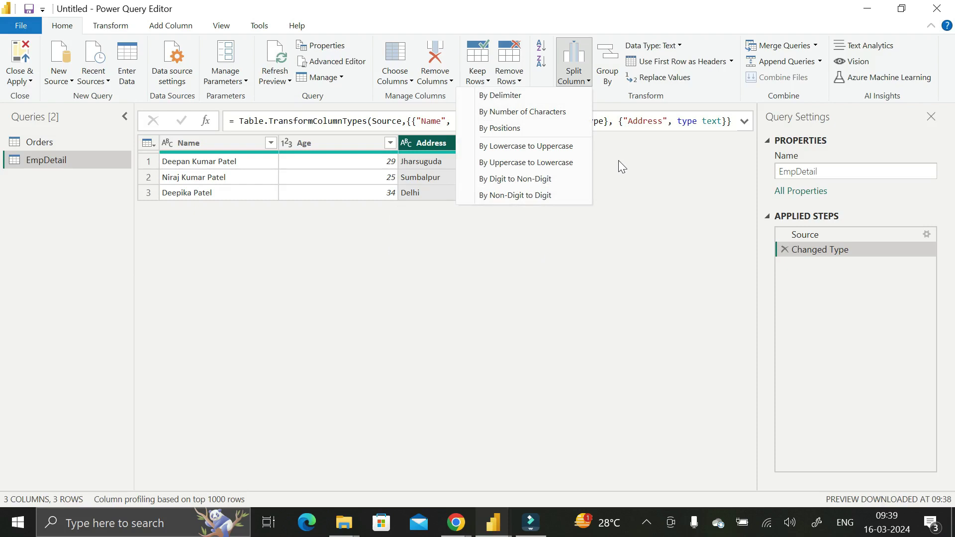
left_click(639, 169)
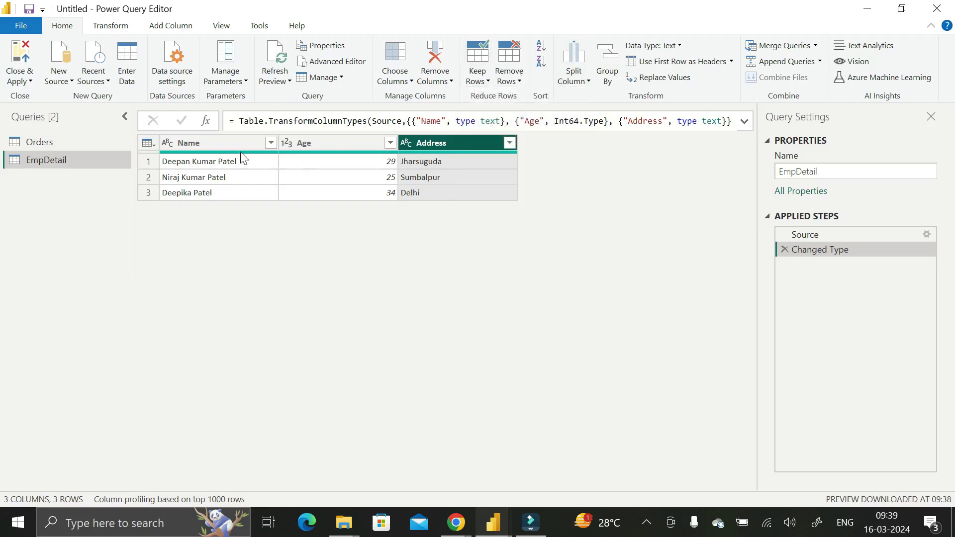
left_click(191, 144)
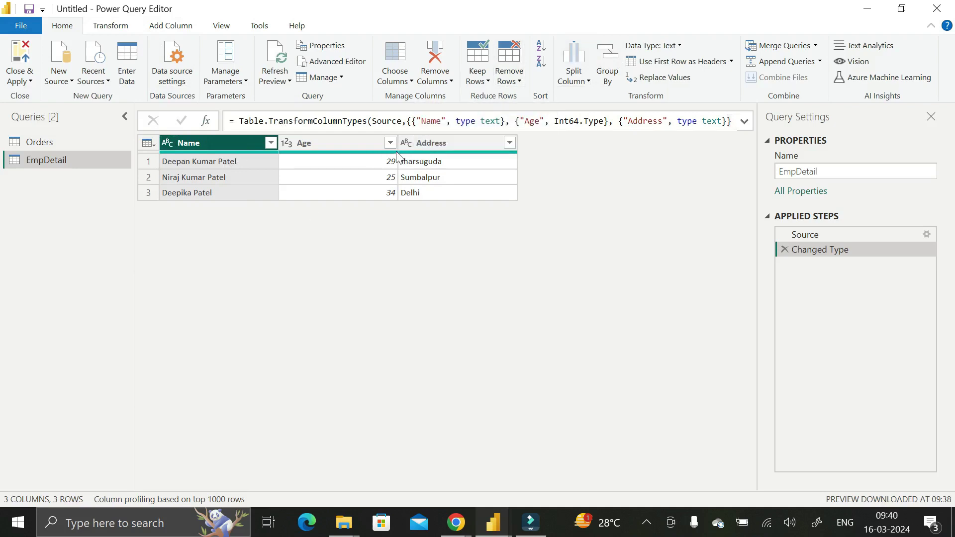
Step: Browse the Split Column options for the EmpDetail Name column without applying any split
left_click(580, 61)
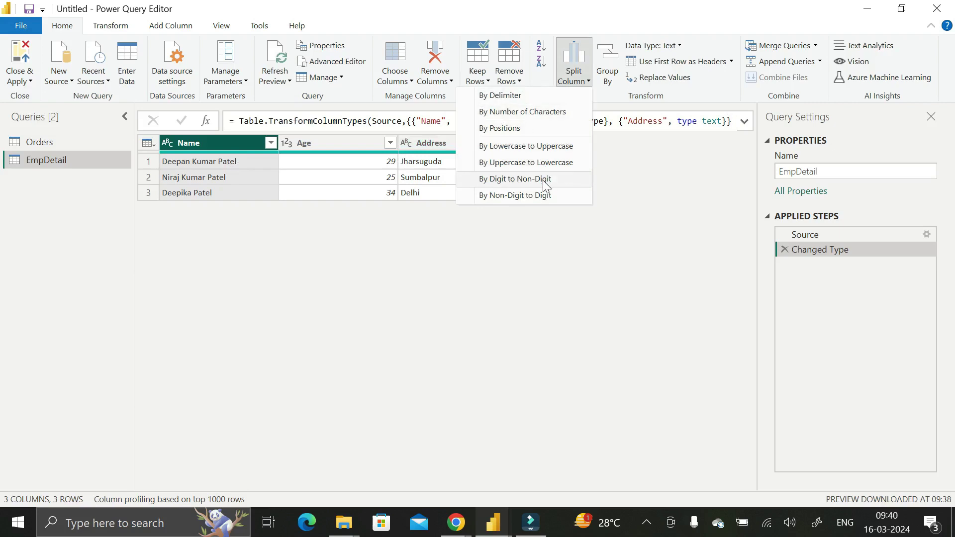
left_click(642, 151)
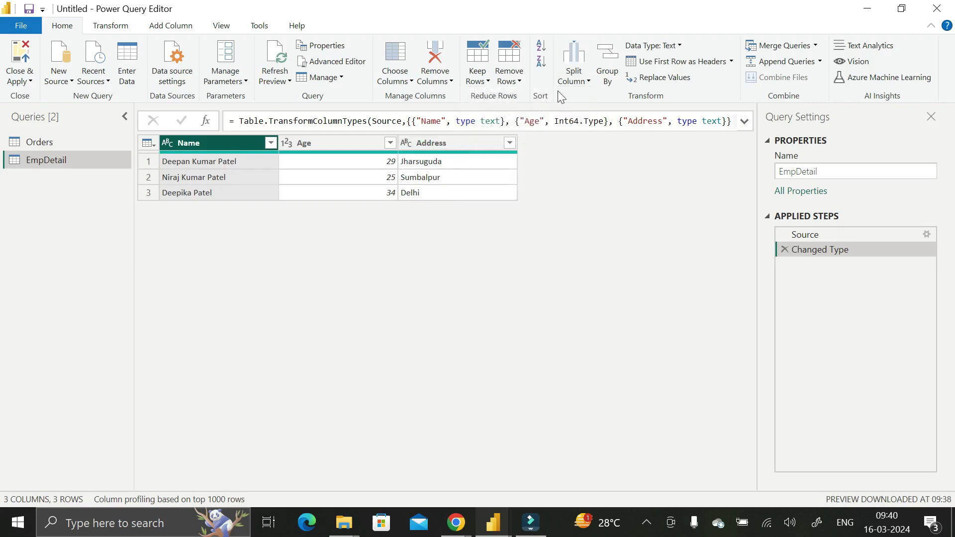
left_click(587, 84)
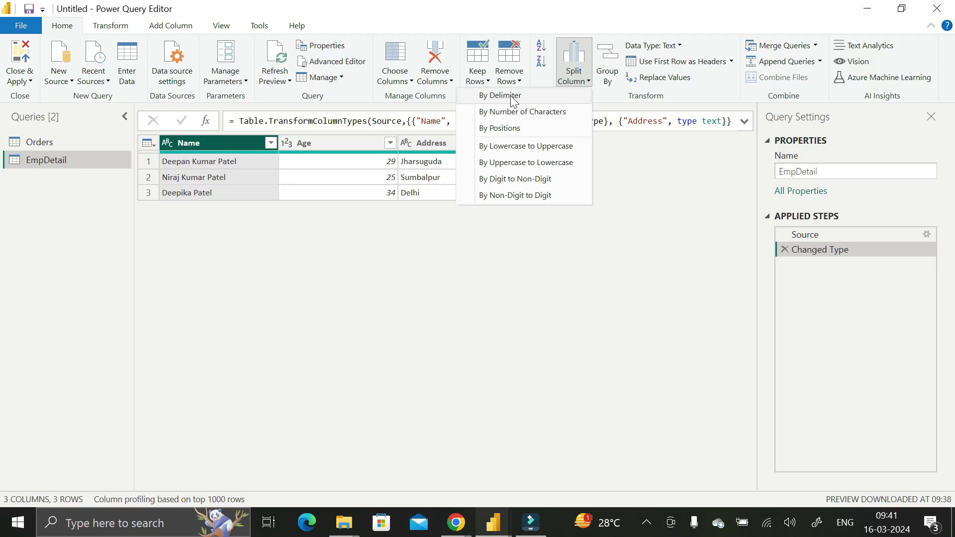
left_click(461, 205)
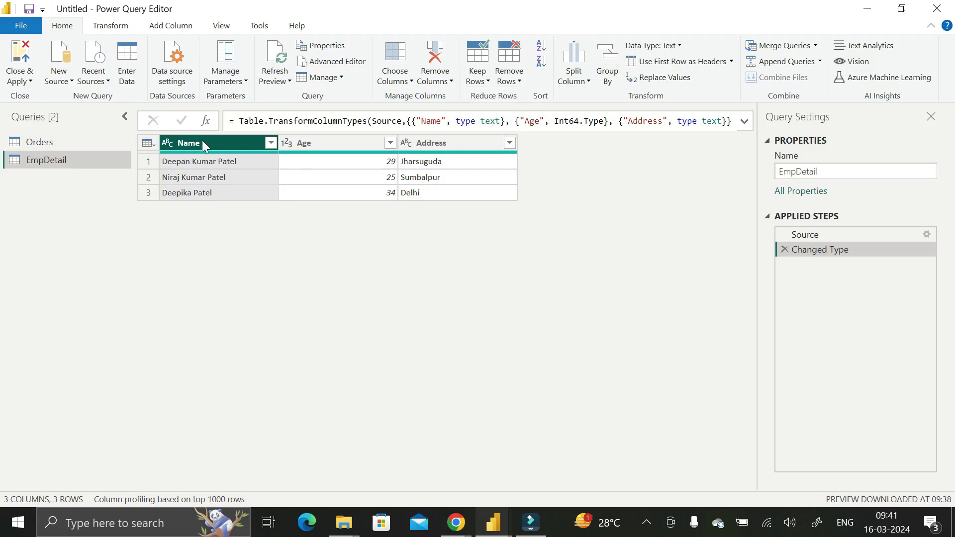
left_click(589, 83)
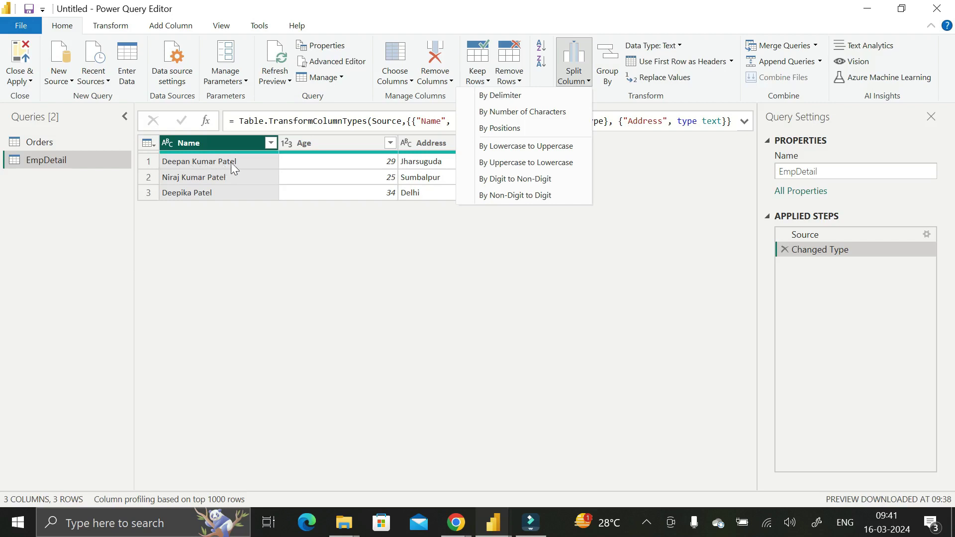
Step: Start splitting Name by delimiter and set the delimiter to Tab
left_click(517, 96)
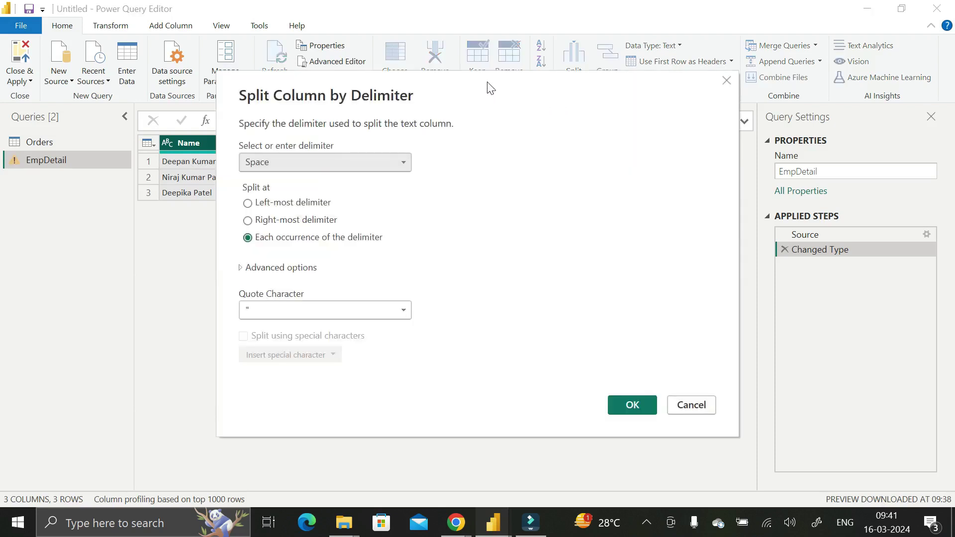
mouse_move(489, 86)
left_mouse_down()
mouse_move(635, 91)
mouse_move(558, 102)
left_mouse_up()
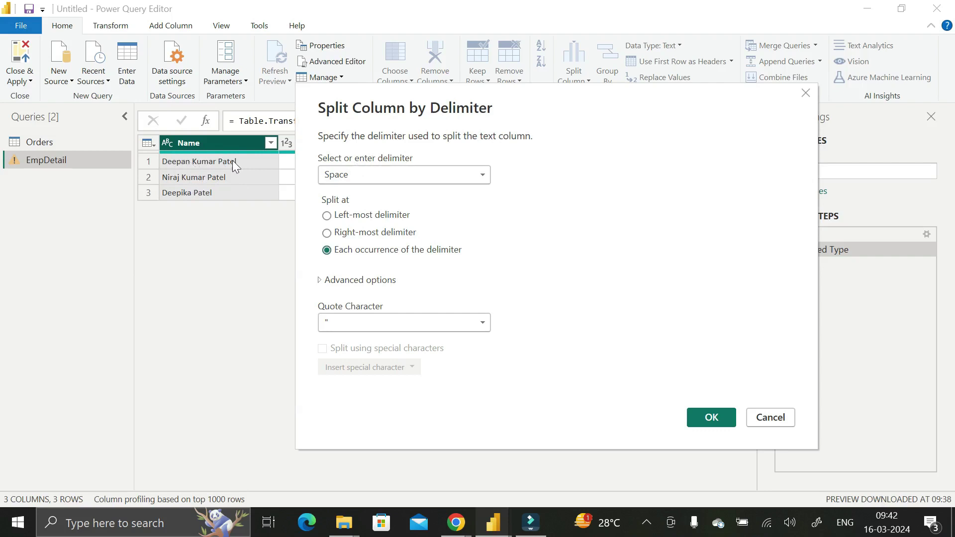
left_click(483, 175)
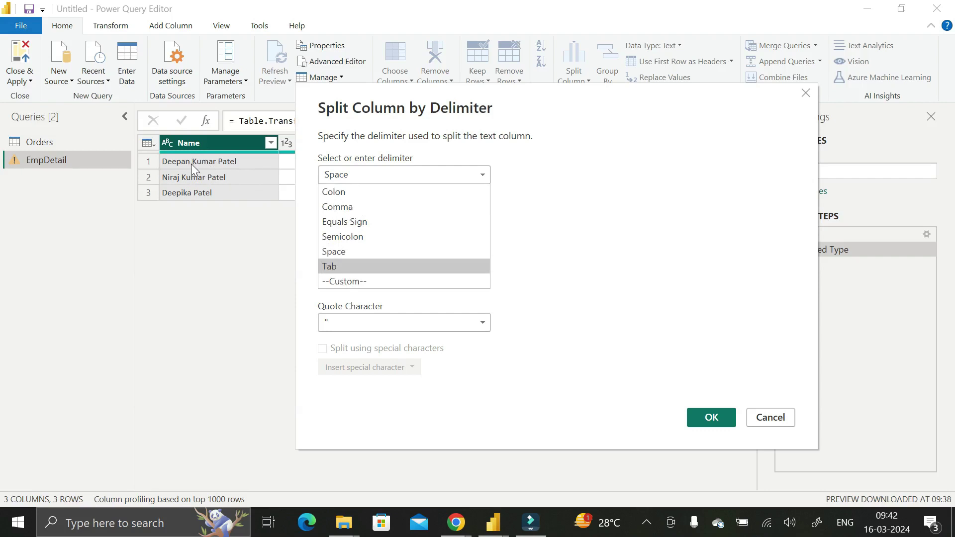
left_click(340, 252)
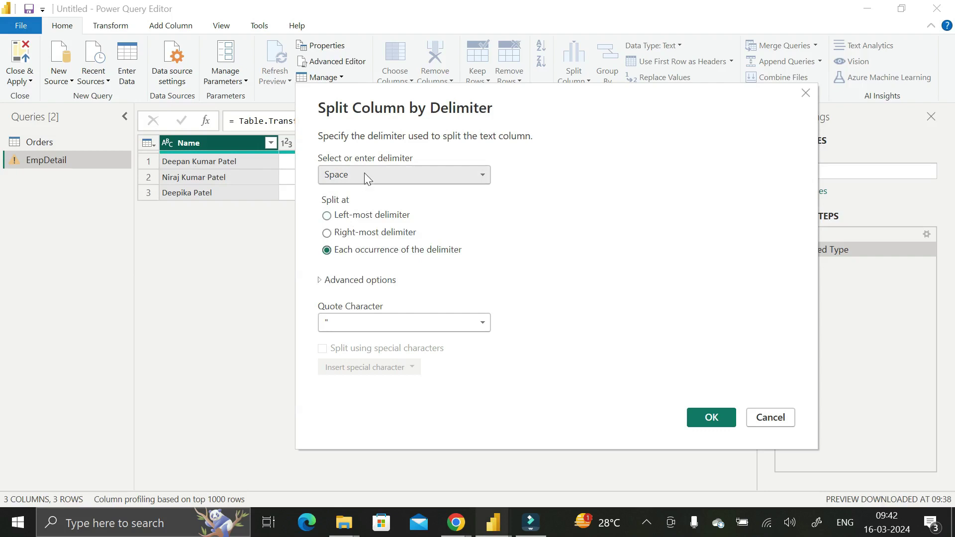
left_click(364, 173)
left_click(349, 266)
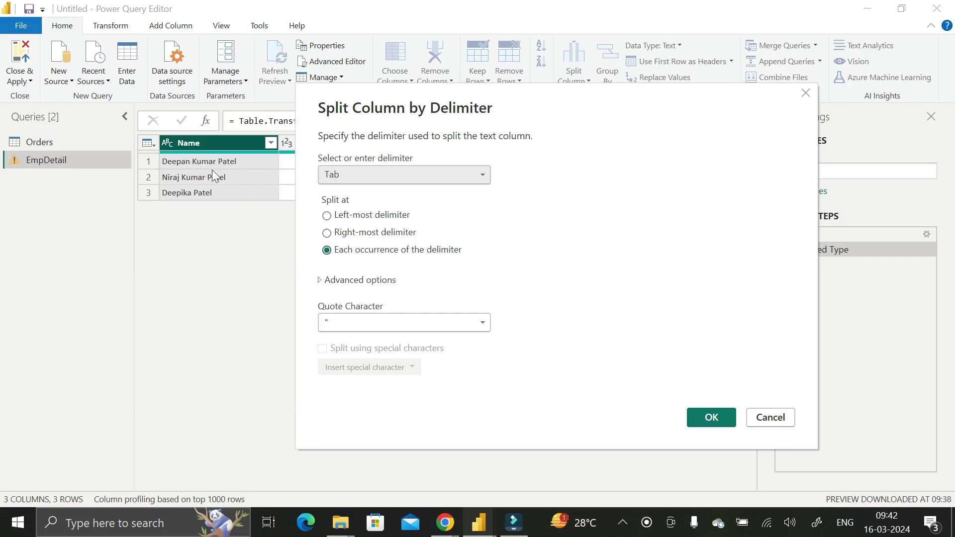
Step: Change the delimiter back to Space, splitting at each occurrence, after checking the advanced options
left_click(402, 174)
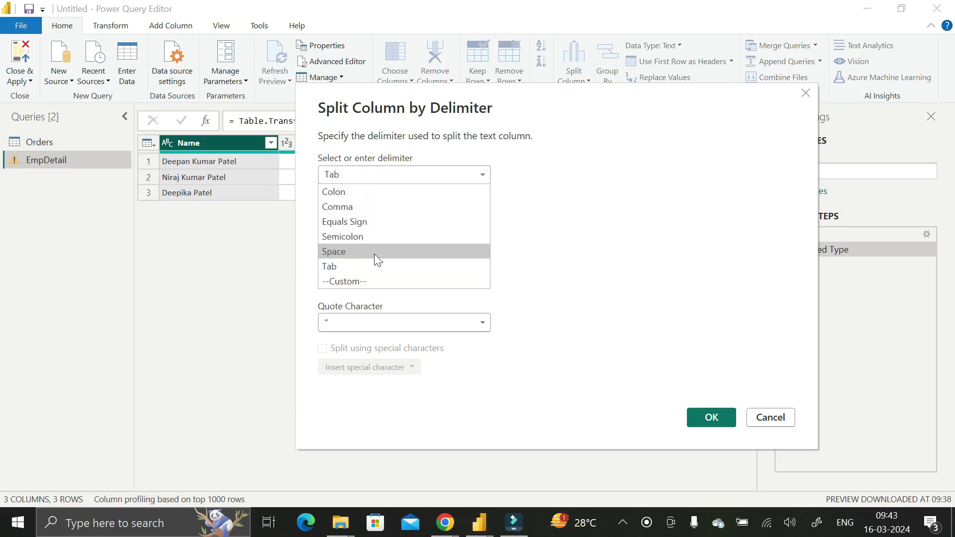
left_click(374, 252)
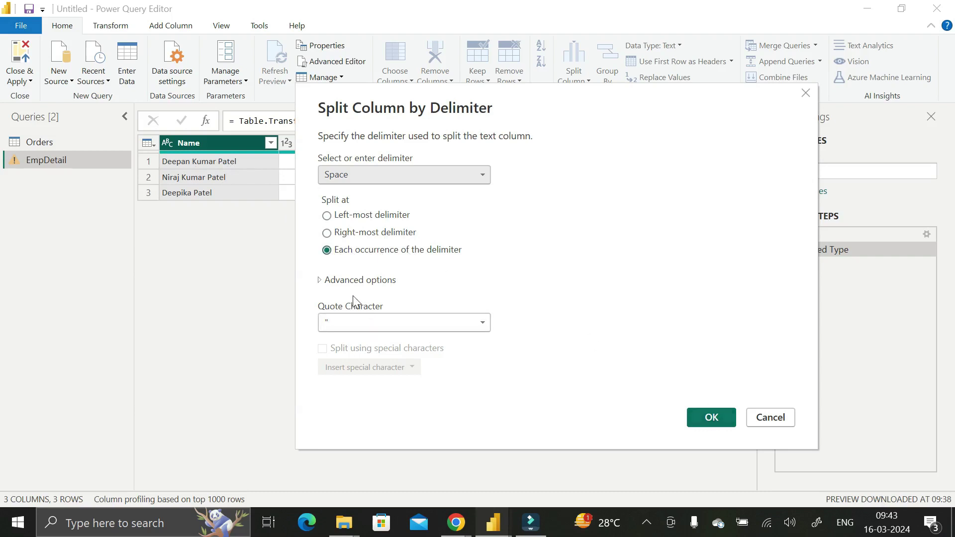
left_click(321, 283)
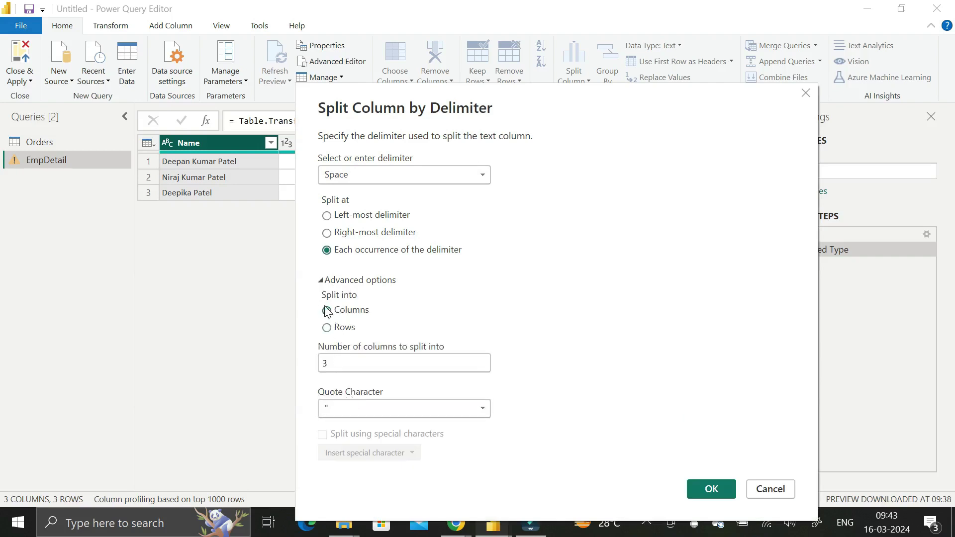
left_click(321, 280)
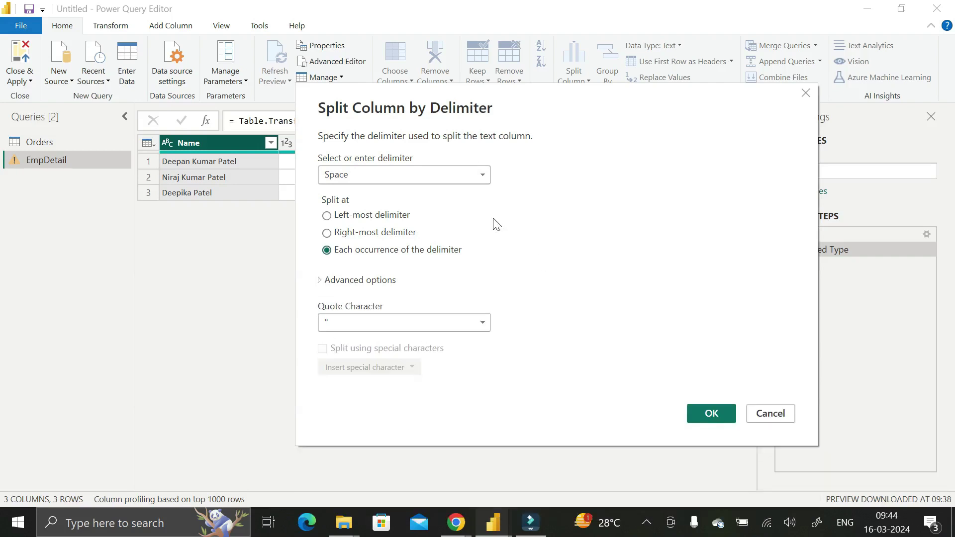
left_click_drag(517, 107, 522, 125)
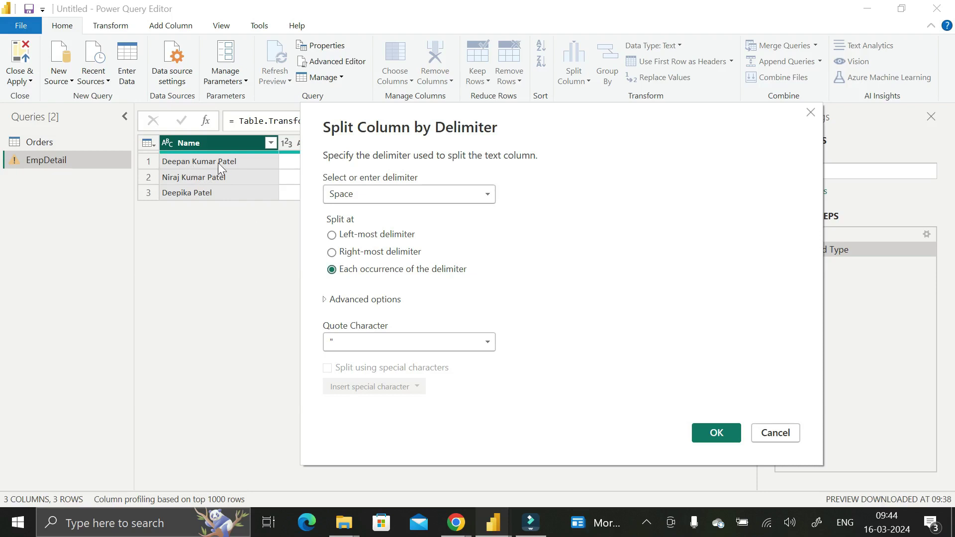
Step: Confirm the Space split of the Name column with OK
left_click(716, 433)
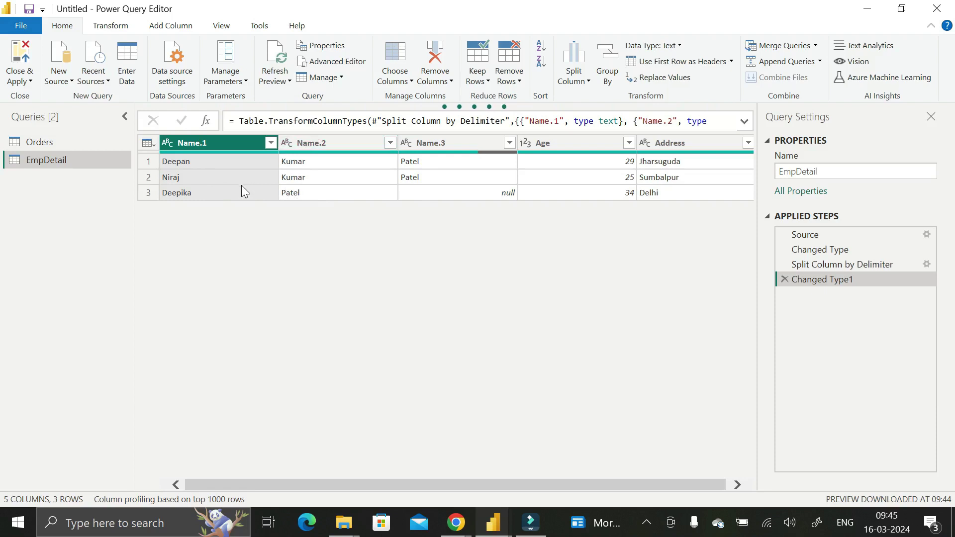
Step: Rename Name.1, Name.2 and Name.3 to First Name, Middle Name and Last Name
double_click(203, 142)
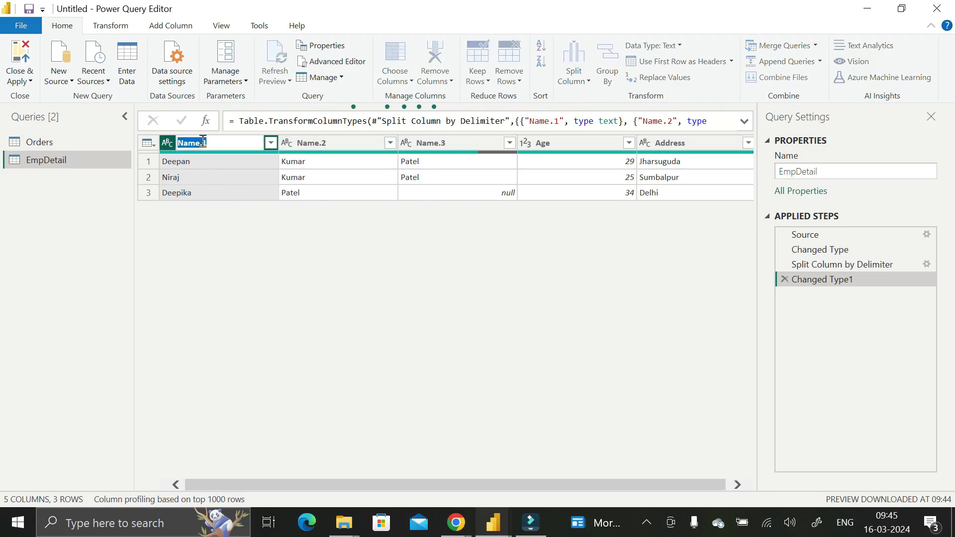
type("Fird")
key("BackSpace")
type("st N")
type("ame")
key("Return")
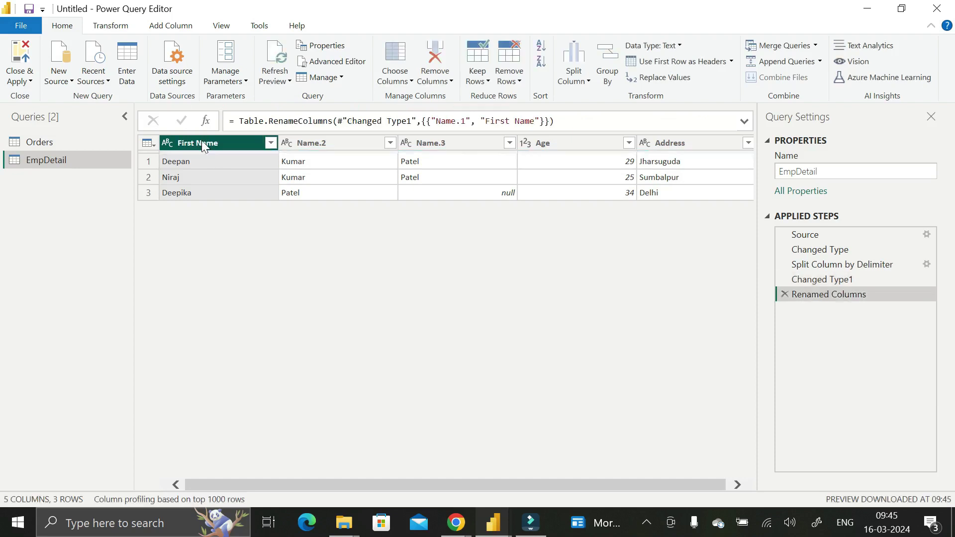
double_click(312, 141)
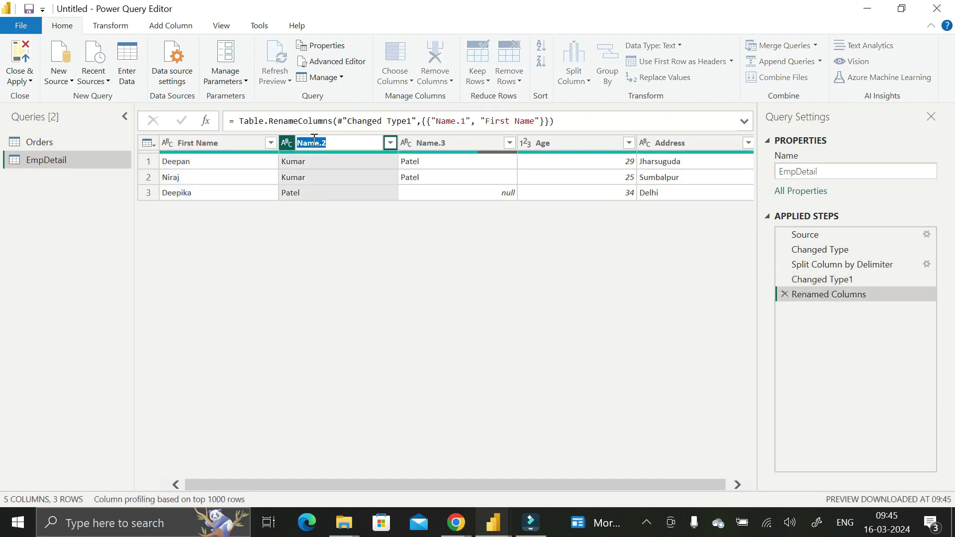
type("Middle")
type(" Name")
key("Return")
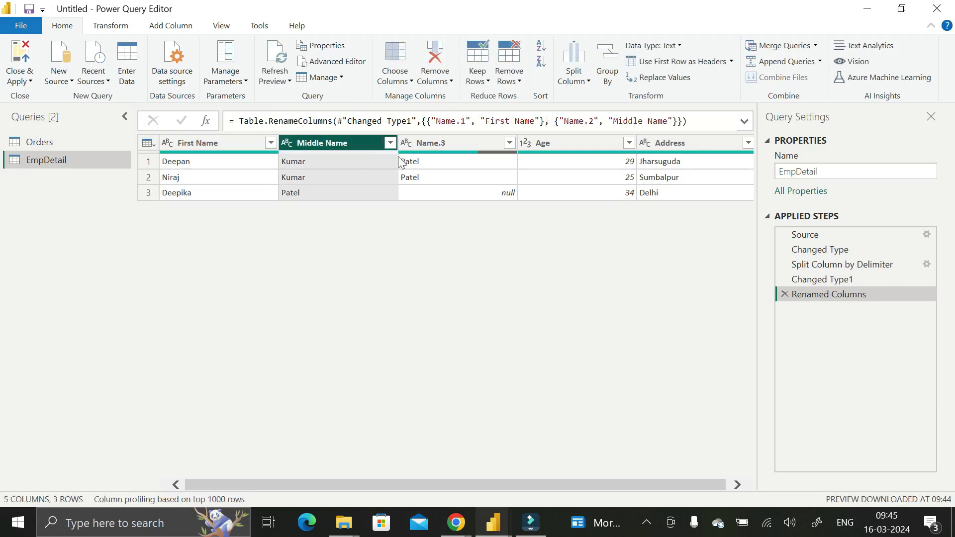
double_click(440, 137)
type("L")
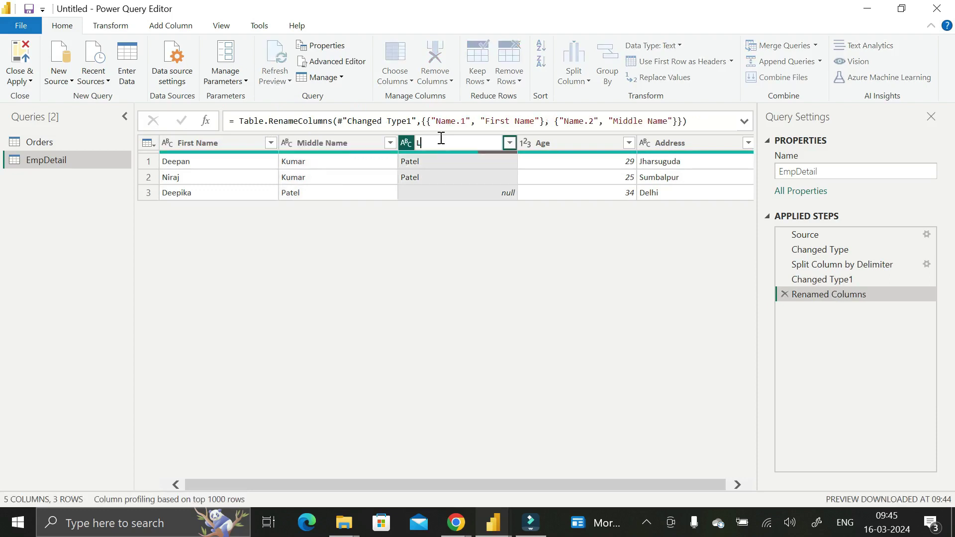
type("ast Nam")
type("e")
key("Escape")
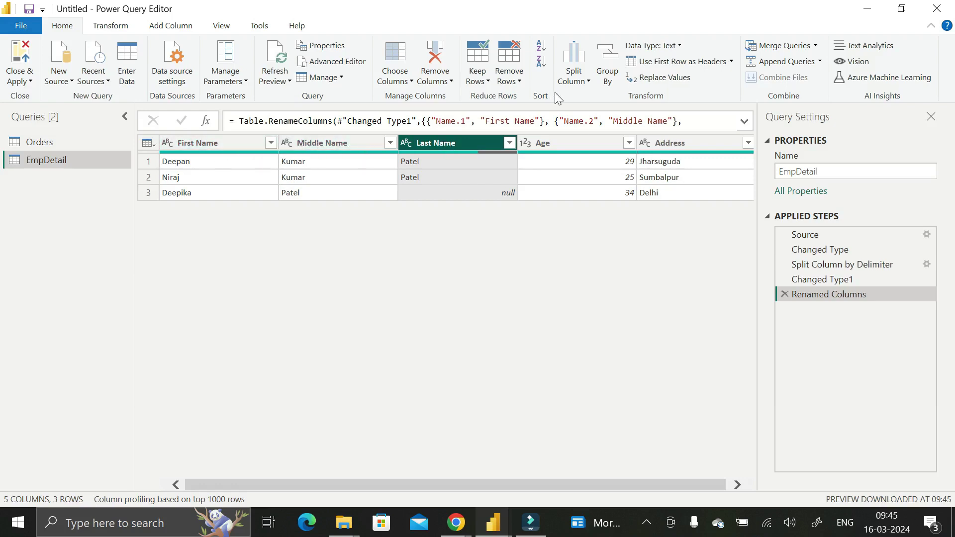
Step: Look at the split-by-delimiter options again, cancel without splitting, then Close & Apply the query
left_click(577, 80)
left_click(519, 97)
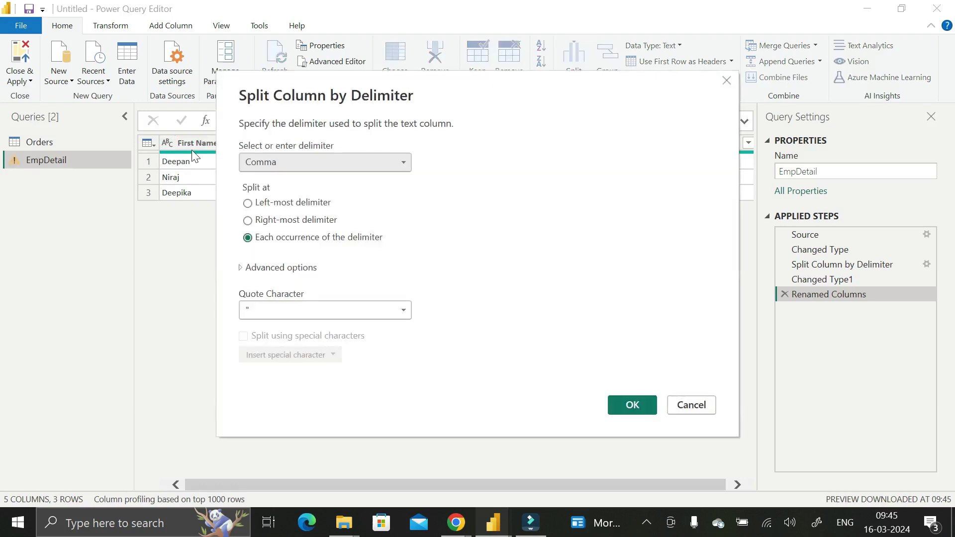
left_click(358, 159)
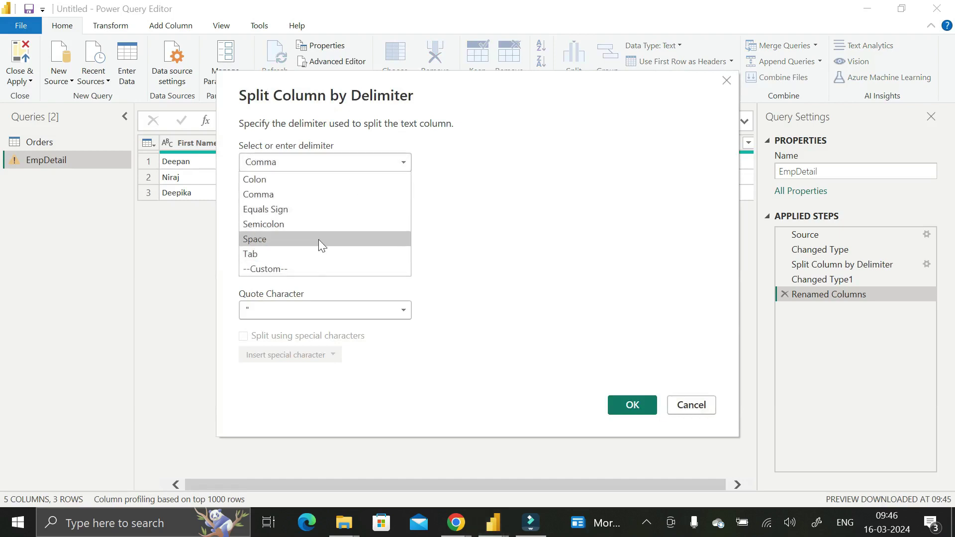
left_click(450, 207)
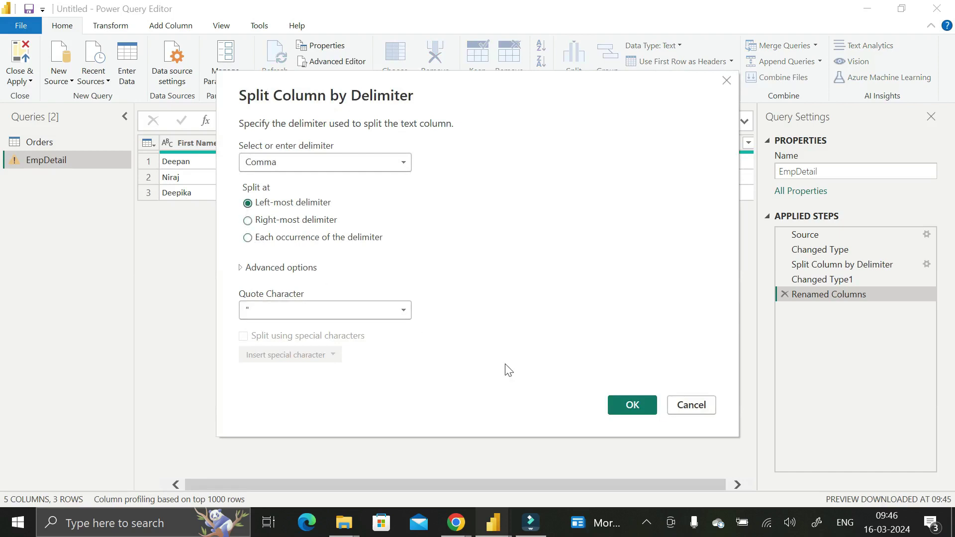
left_click(729, 81)
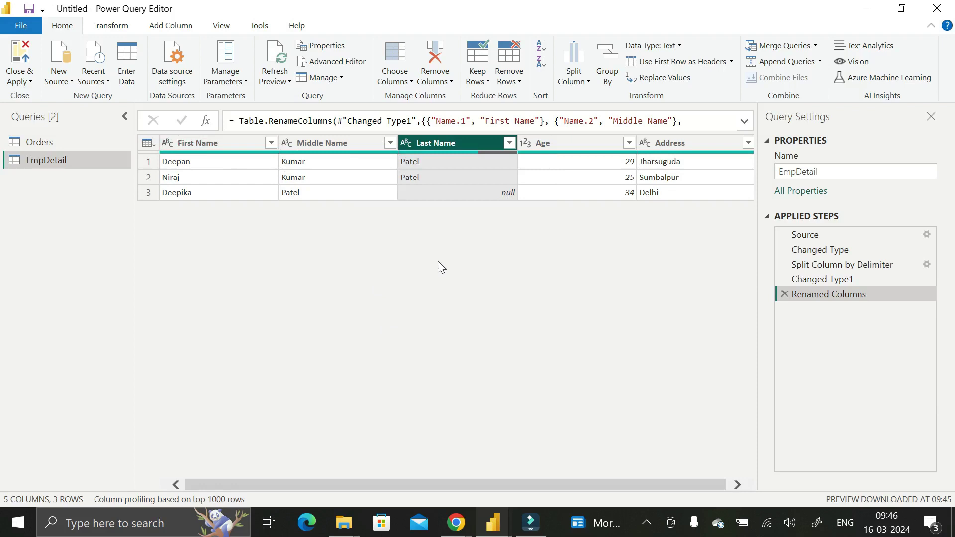
left_click(22, 58)
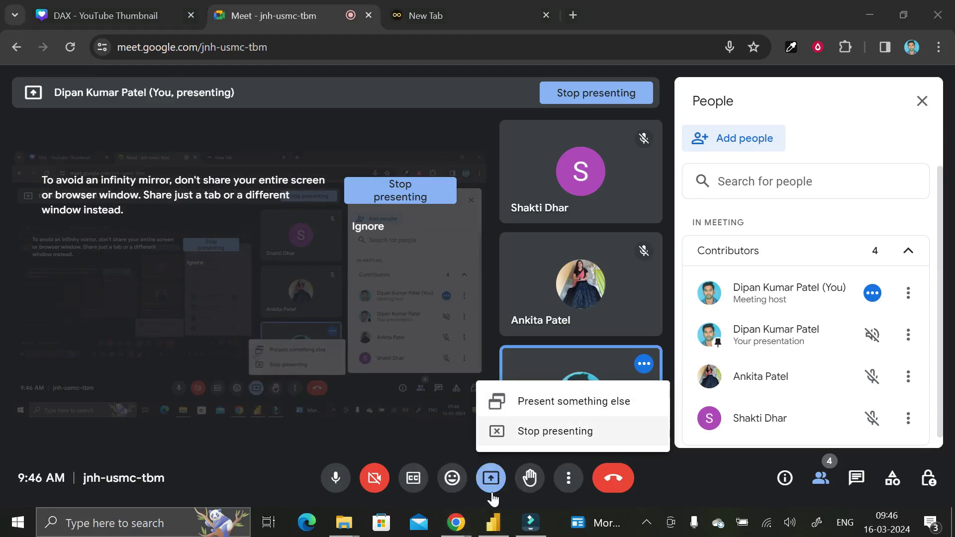
Step: Switch from the Google Meet window back to Power BI Desktop
left_click(492, 528)
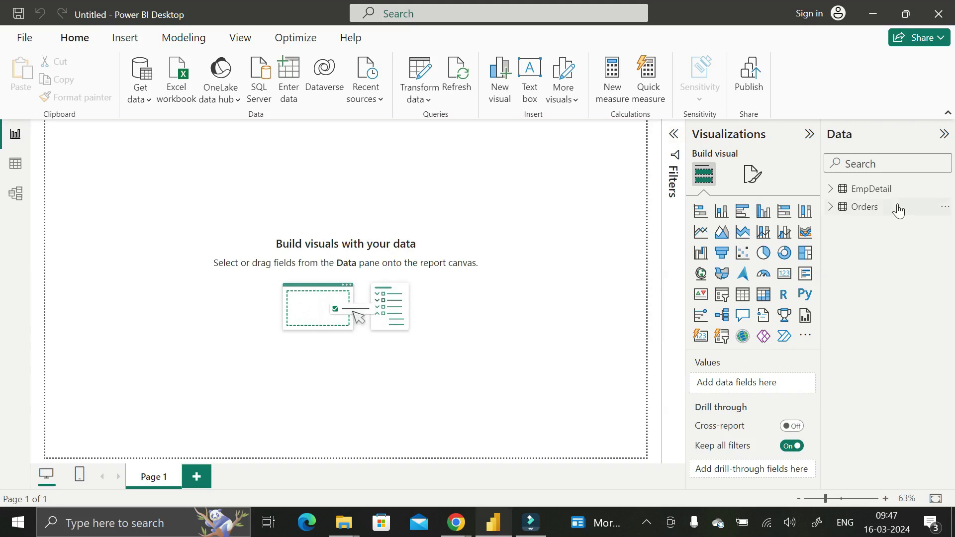
Step: Switch to the Table view to see the loaded data
left_click(14, 169)
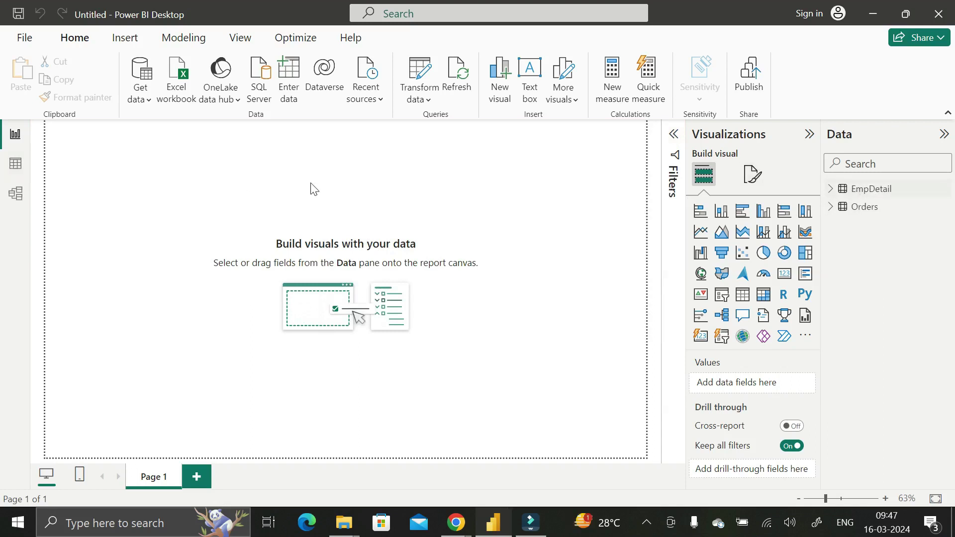
Step: Preview the Orders and EmpDetail data, then add a blank table visual to the report page
left_click(16, 165)
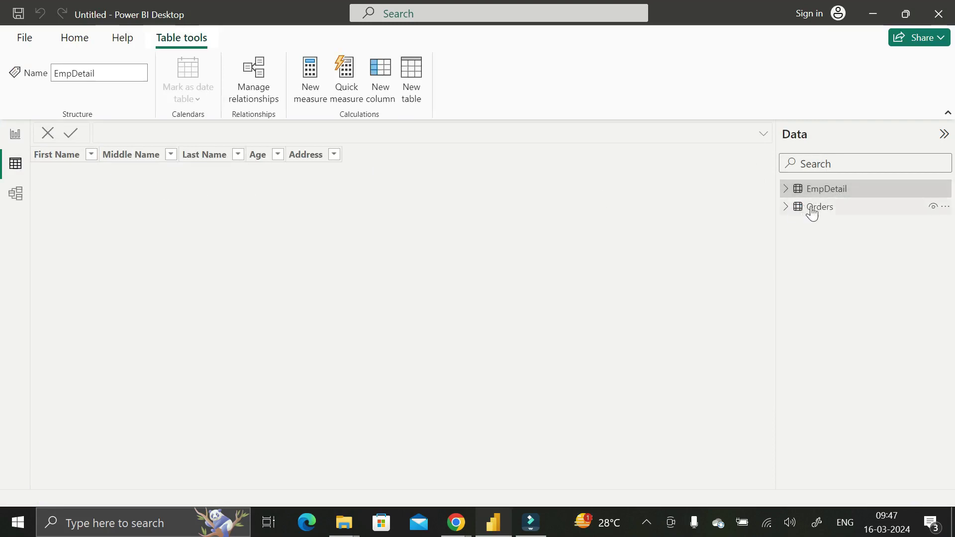
left_click(829, 208)
left_click(829, 190)
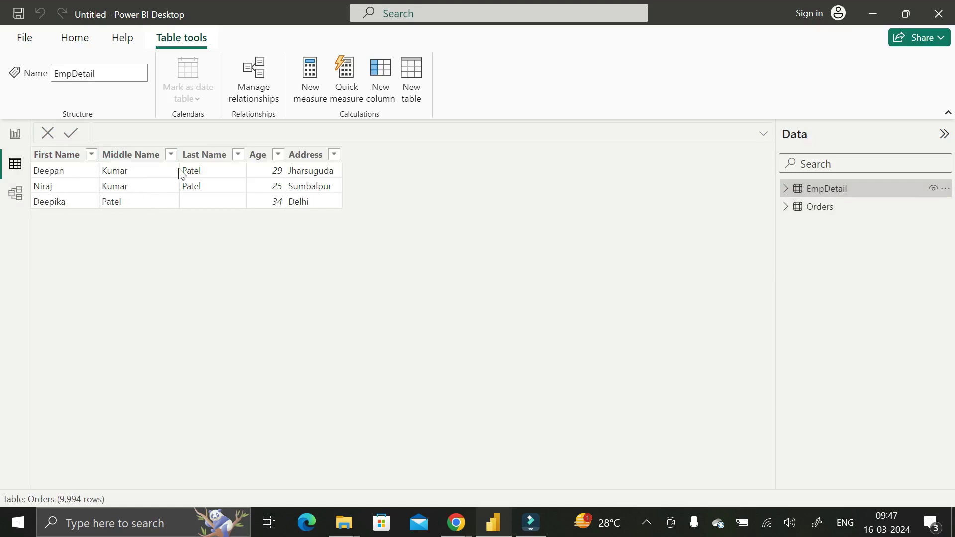
left_click(19, 139)
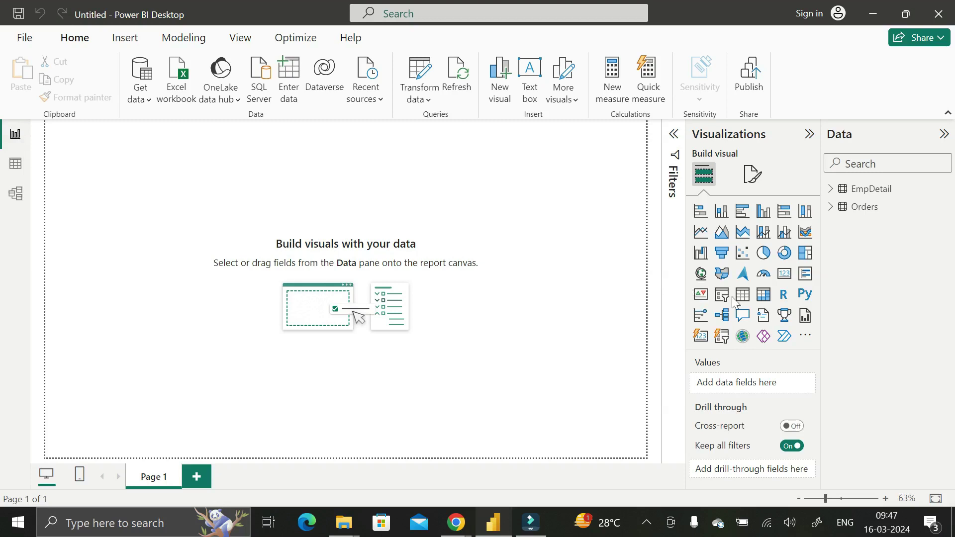
left_click(743, 297)
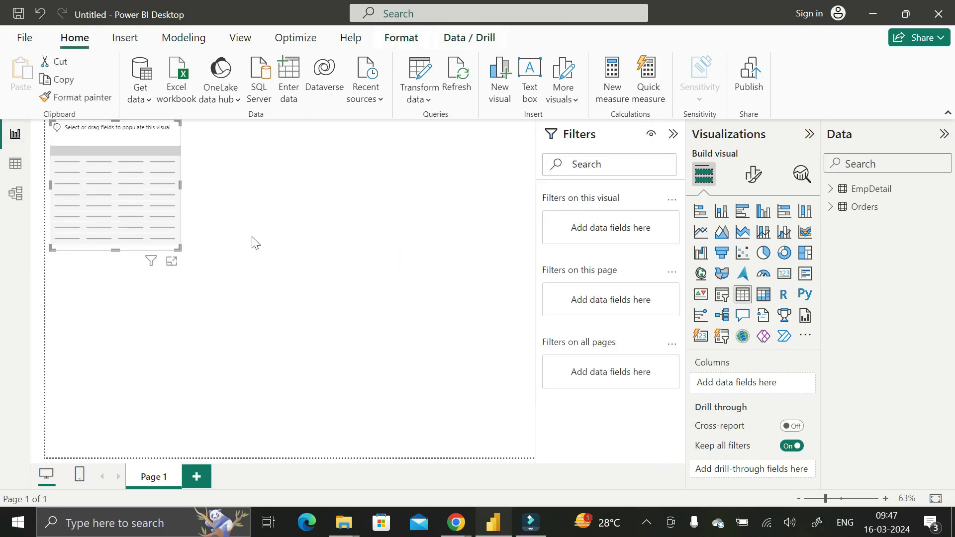
Step: Add First Name, Middle Name, Last Name, Age and Address to the table visual, then enlarge and centre it
left_click(831, 189)
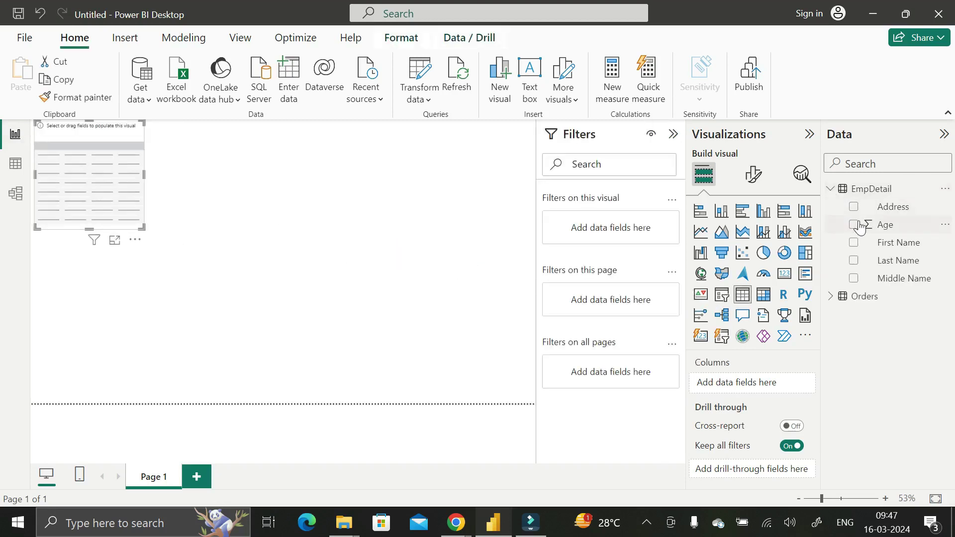
left_click(856, 250)
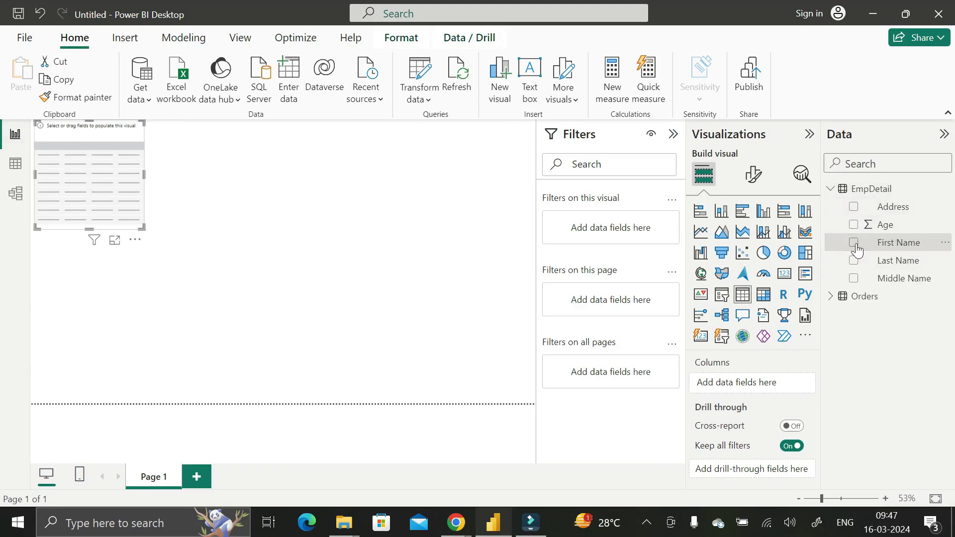
left_click(854, 278)
left_click(854, 260)
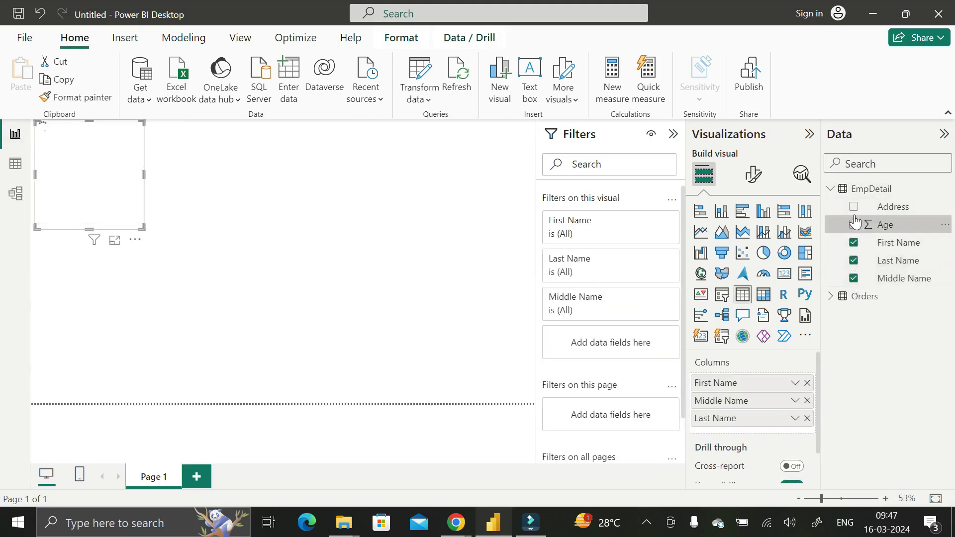
left_click(854, 223)
left_click(853, 207)
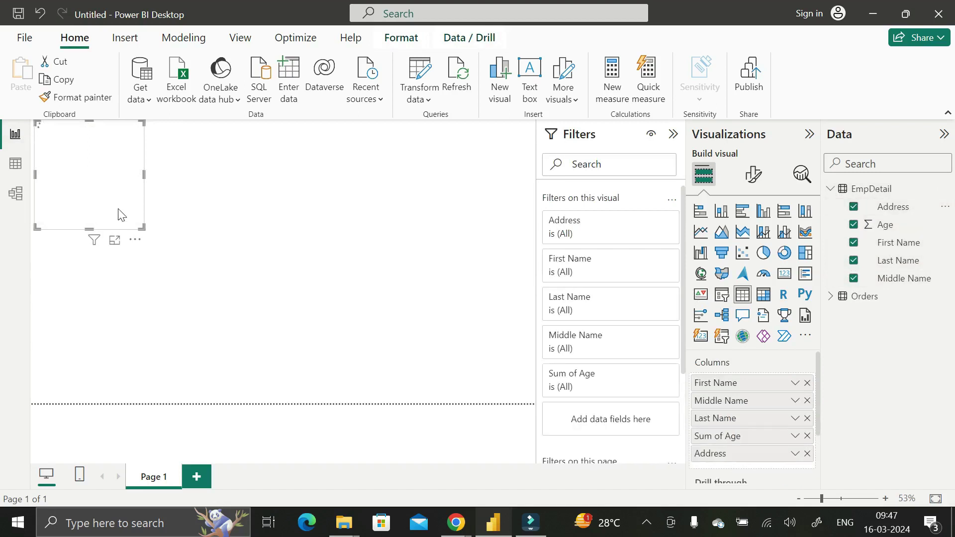
left_click_drag(143, 176, 335, 186)
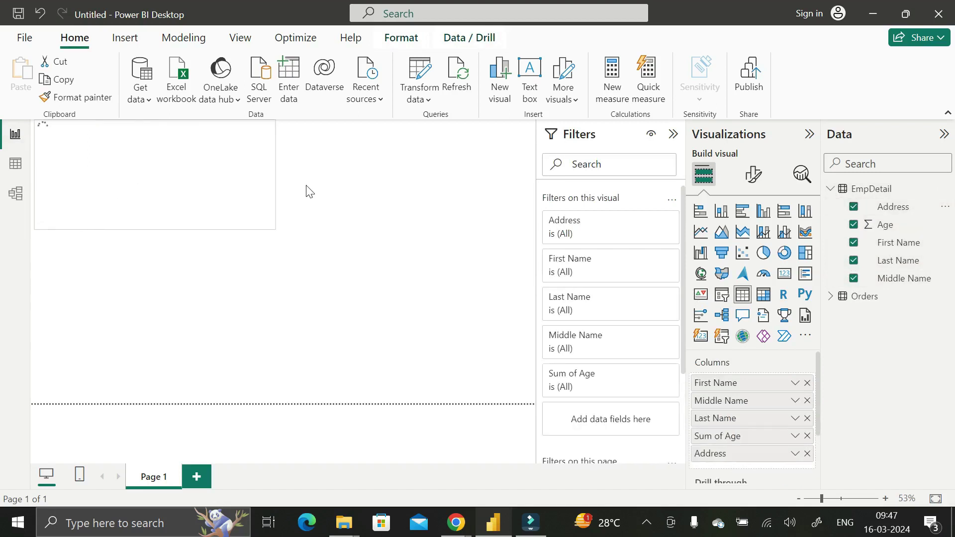
mouse_move(326, 246)
left_mouse_down()
mouse_move(417, 329)
mouse_move(429, 329)
left_mouse_up()
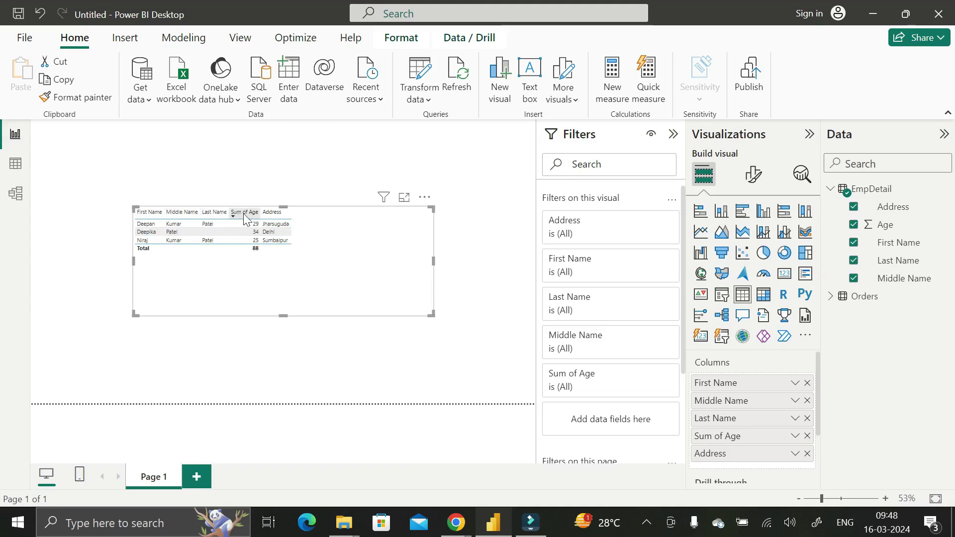
Step: Rename the visual's Sum of Age column to 'Age'
double_click(717, 437)
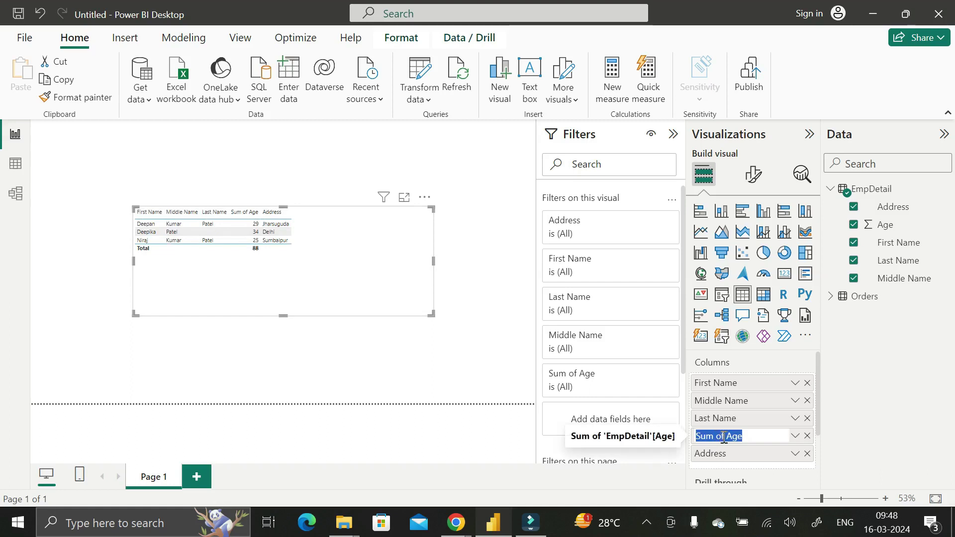
left_click(727, 438)
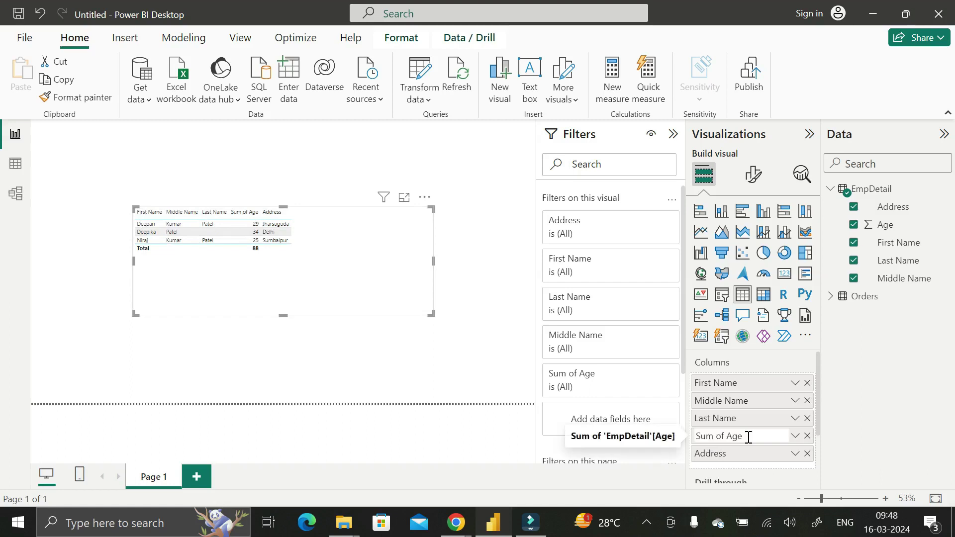
key("BackSpace")
key("BackSpace")
key("BackSpace")
key("BackSpace")
key("Return")
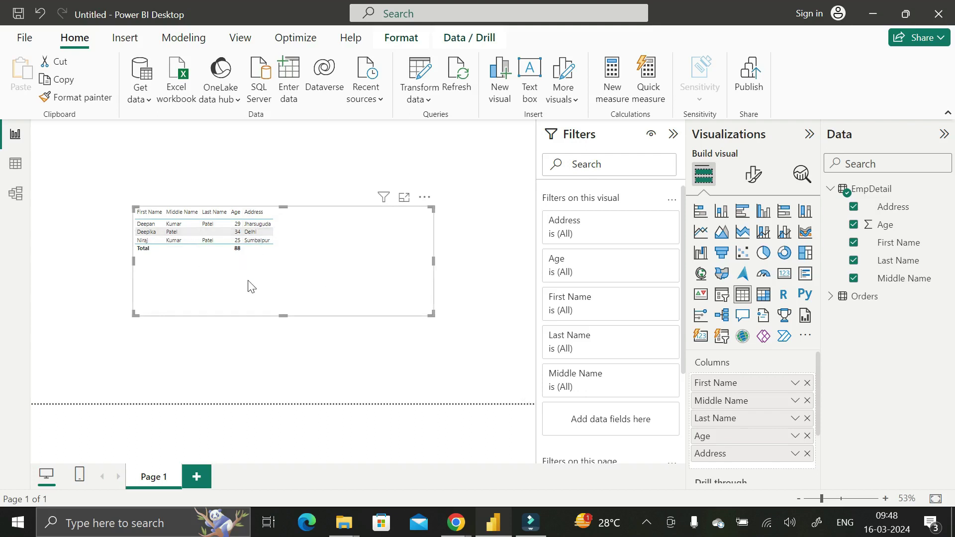
Step: Move the table visual up and left, then sort by Middle Name, Address and First Name
left_click_drag(295, 280, 259, 240)
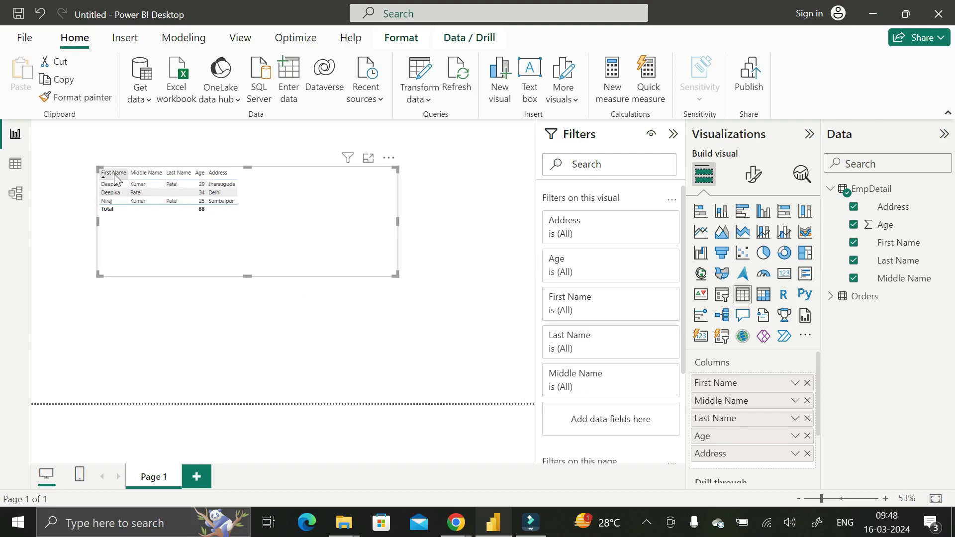
left_click(134, 173)
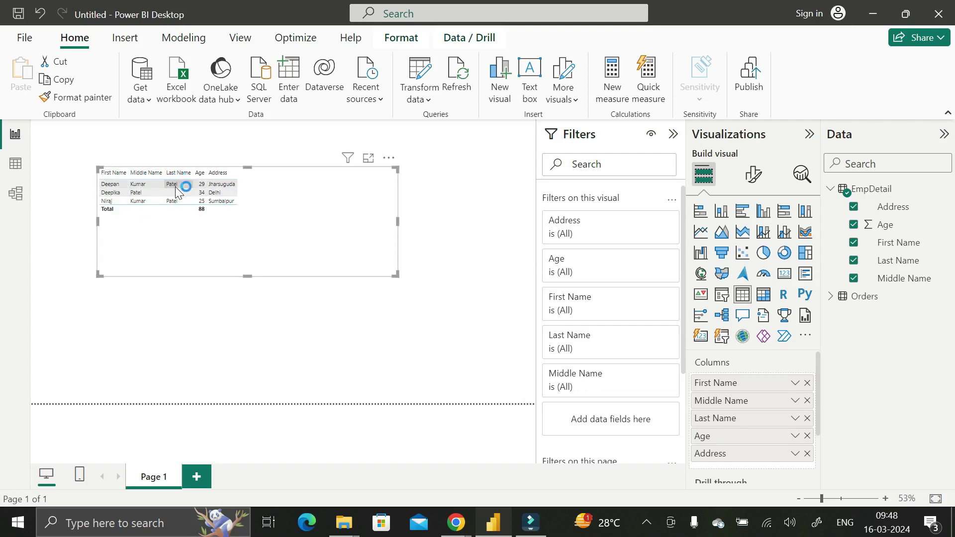
left_click(223, 173)
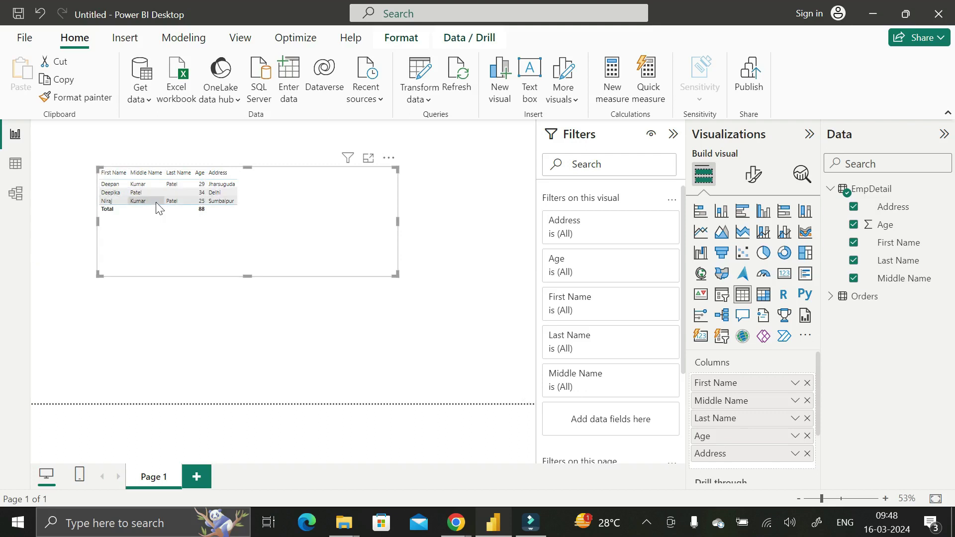
left_click(110, 177)
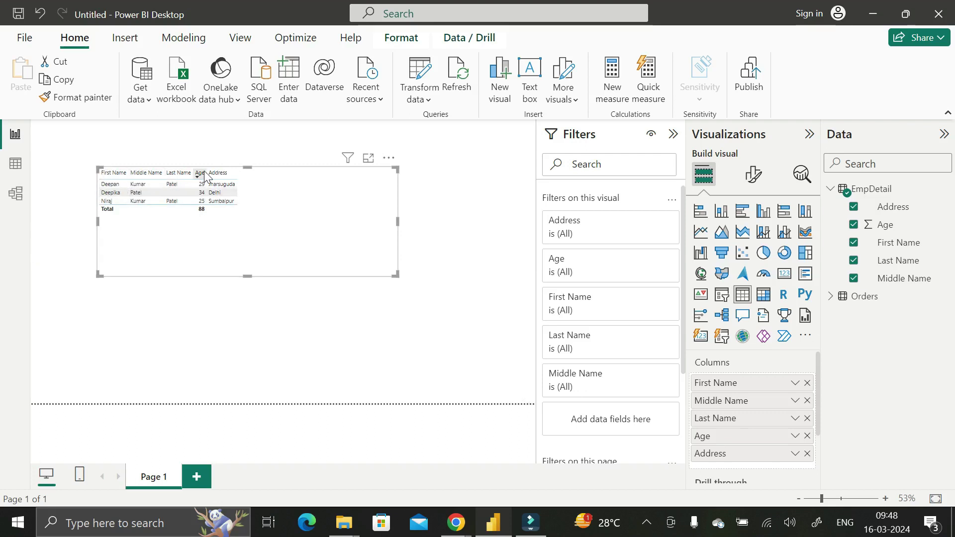
left_click(229, 178)
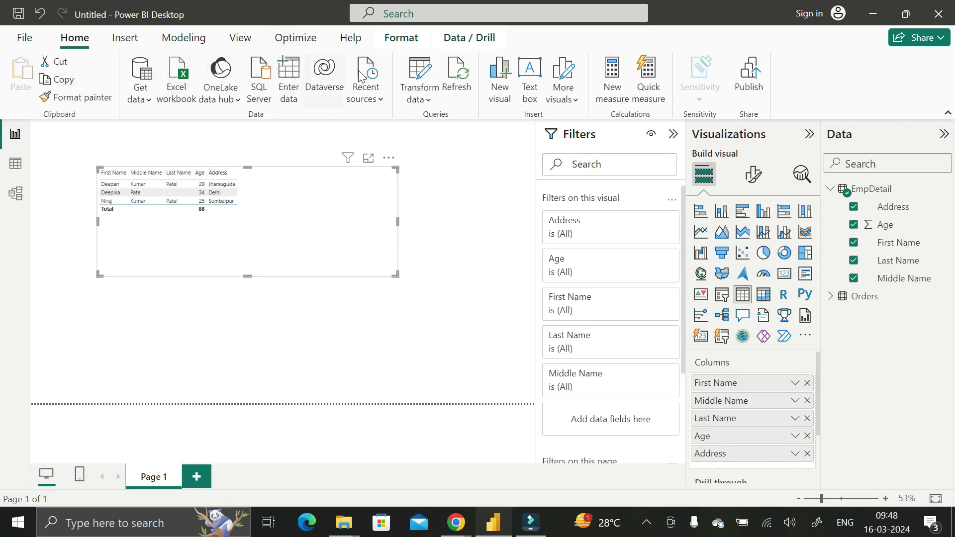
Step: Open EmpDetail in Power Query Editor, inspect row 3's Patel Middle Name and null Last Name, and select the Middle Name column
left_click(424, 73)
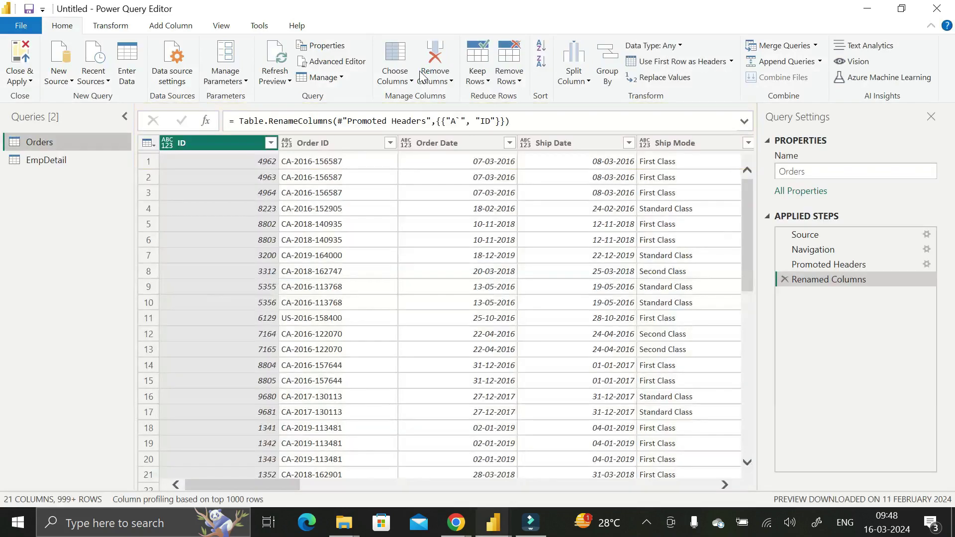
left_click(65, 161)
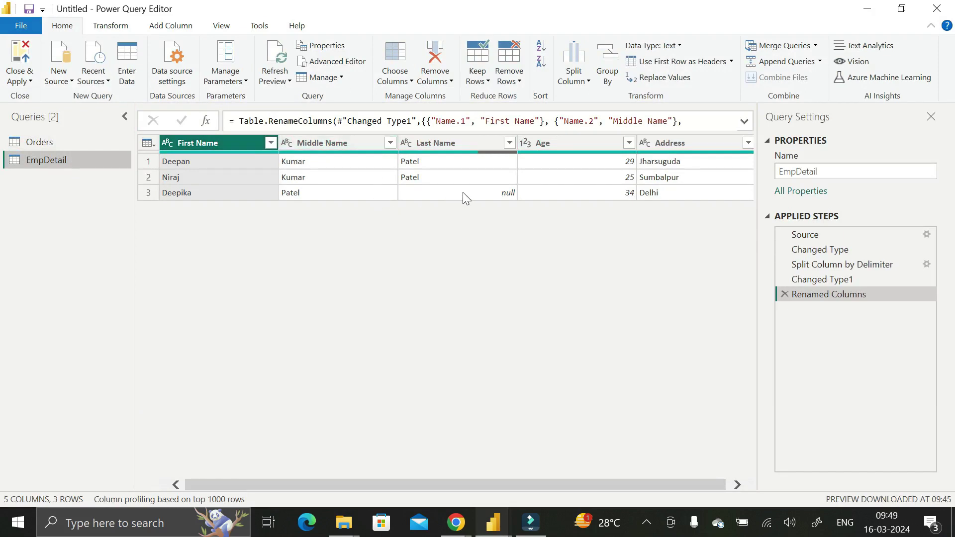
left_click(294, 195)
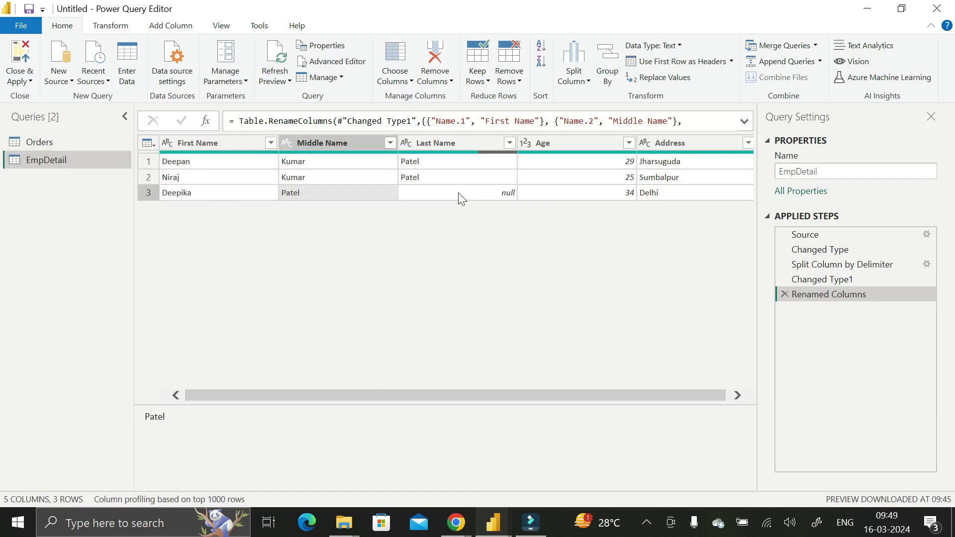
left_click(309, 195)
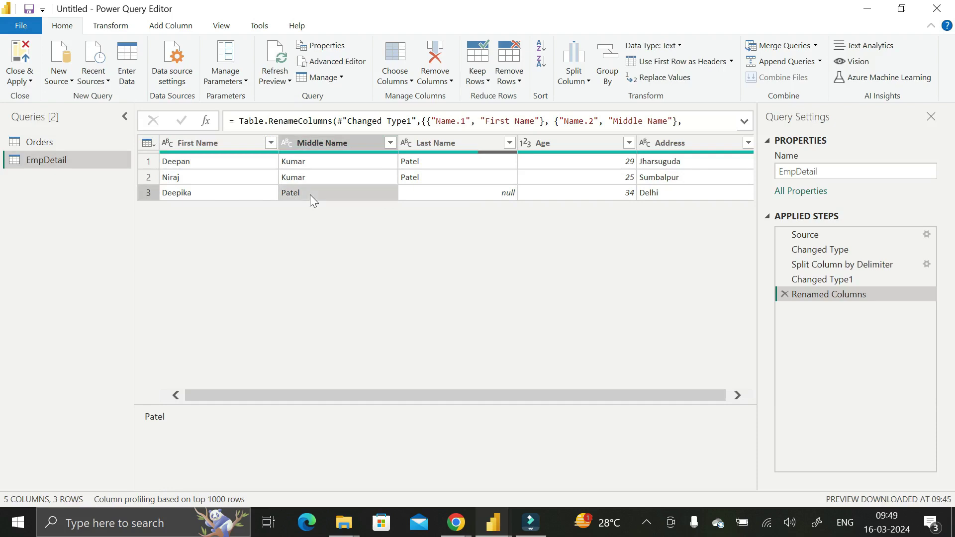
left_click(447, 193)
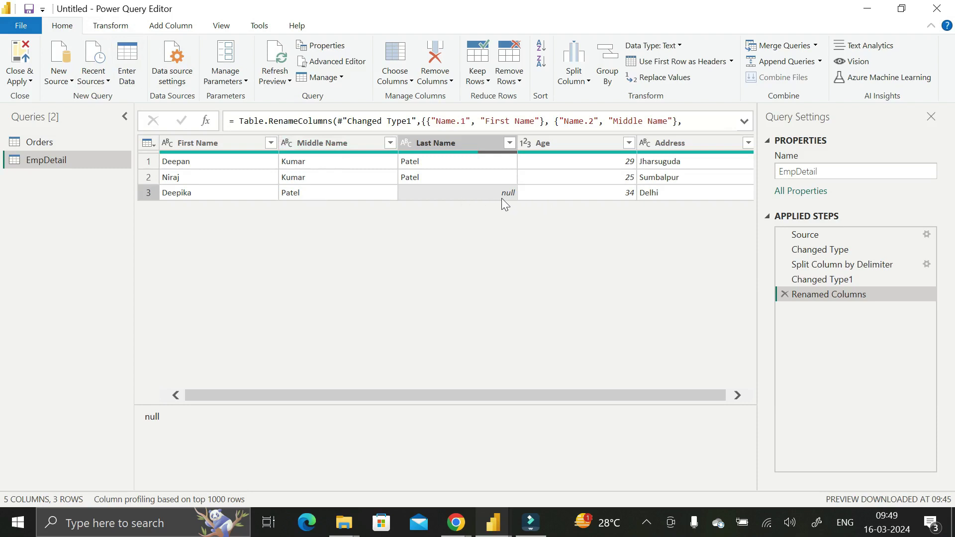
left_click(341, 143)
Step: Replace Patel with a blank in the Middle Name column
right_click(342, 145)
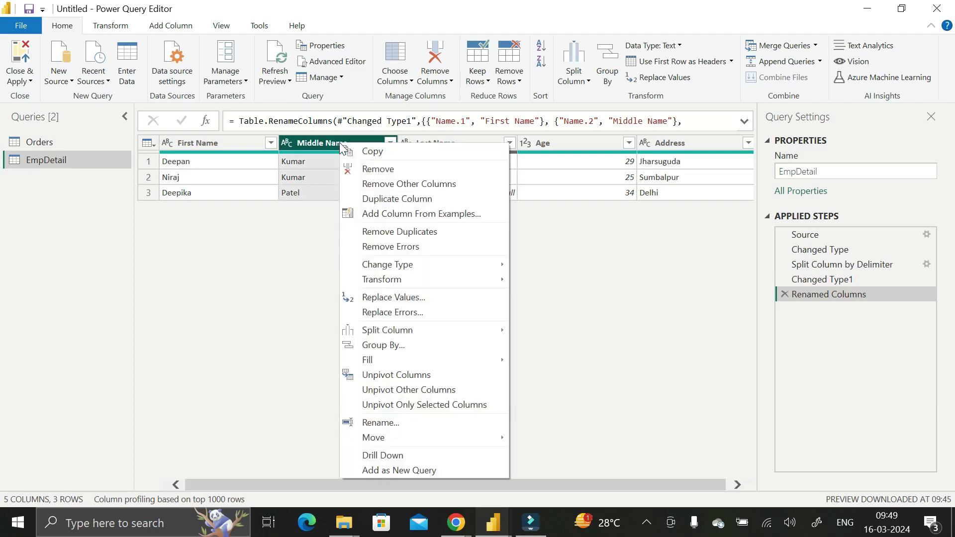
left_click(391, 299)
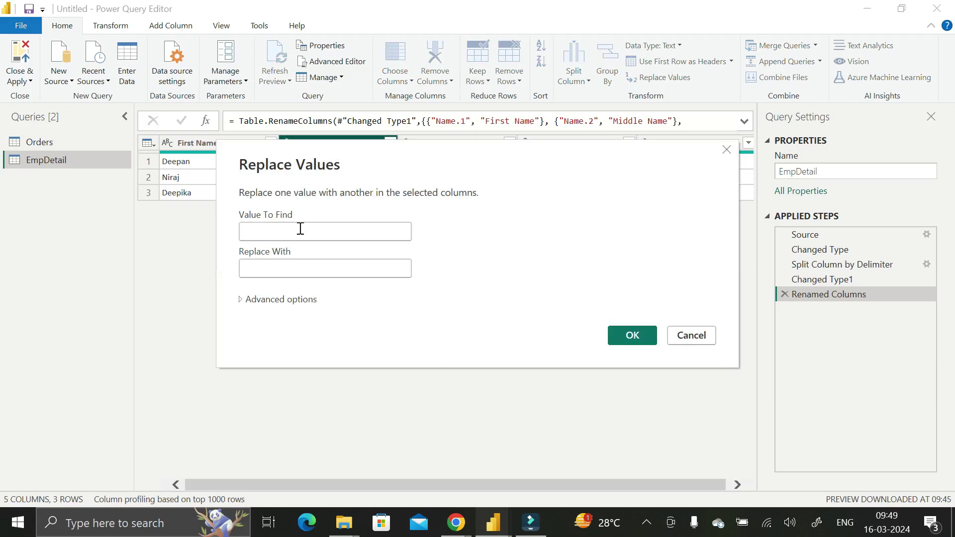
left_click(300, 229)
type("P")
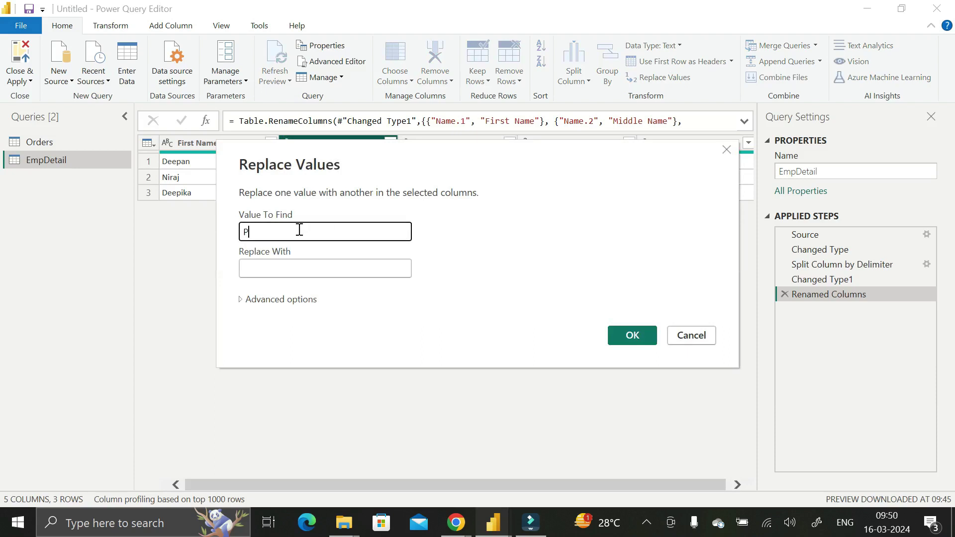
type("atel")
left_click_drag(411, 171, 427, 252)
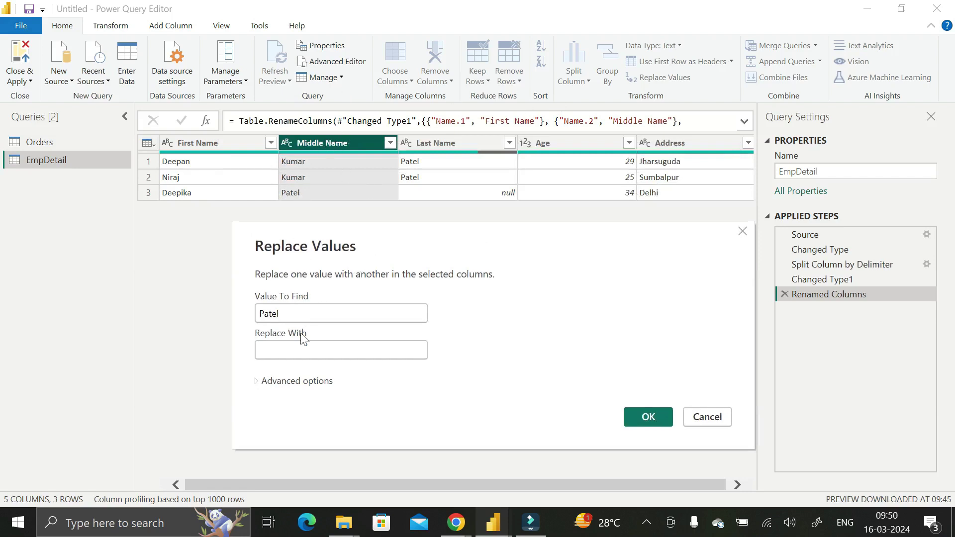
left_click(302, 350)
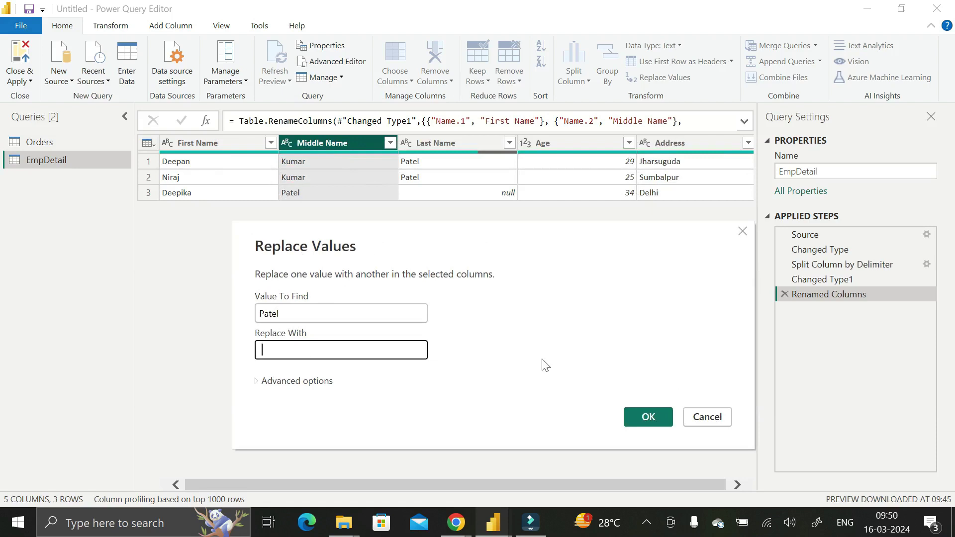
left_click(643, 419)
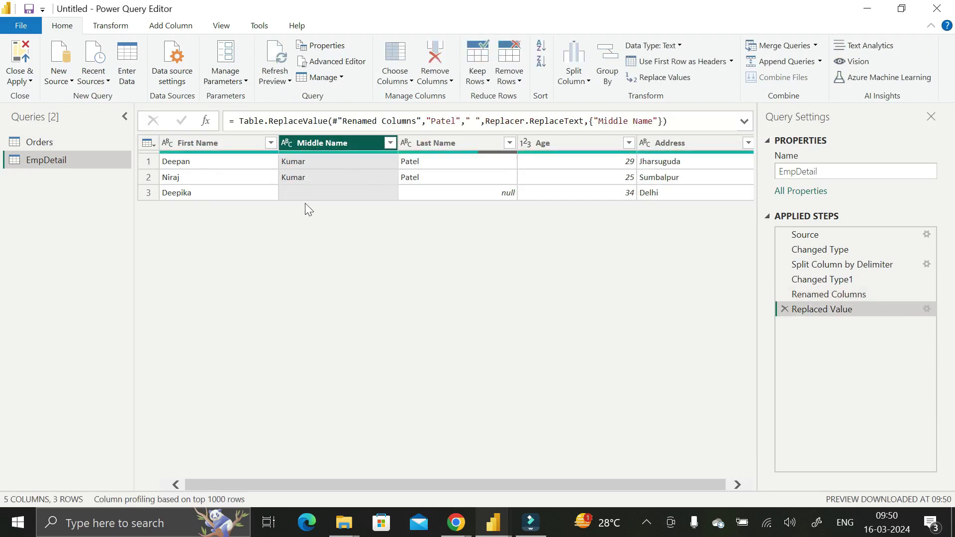
left_click(448, 144)
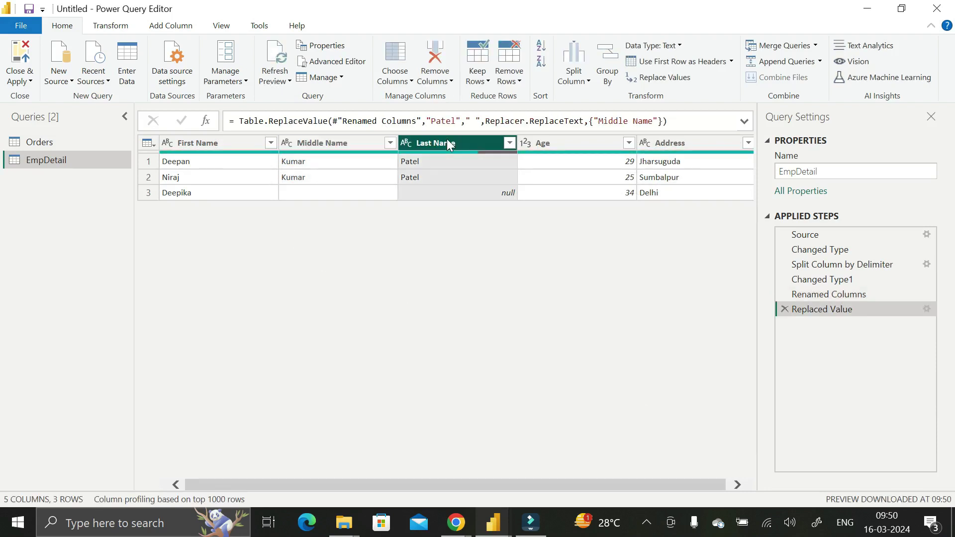
Step: Replace null with Patel in the Last Name column
right_click(449, 144)
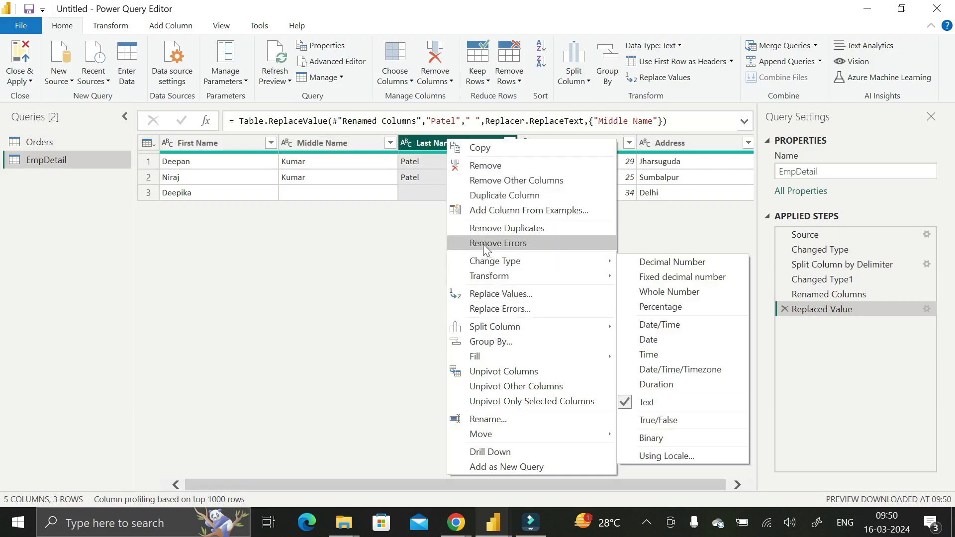
left_click(496, 294)
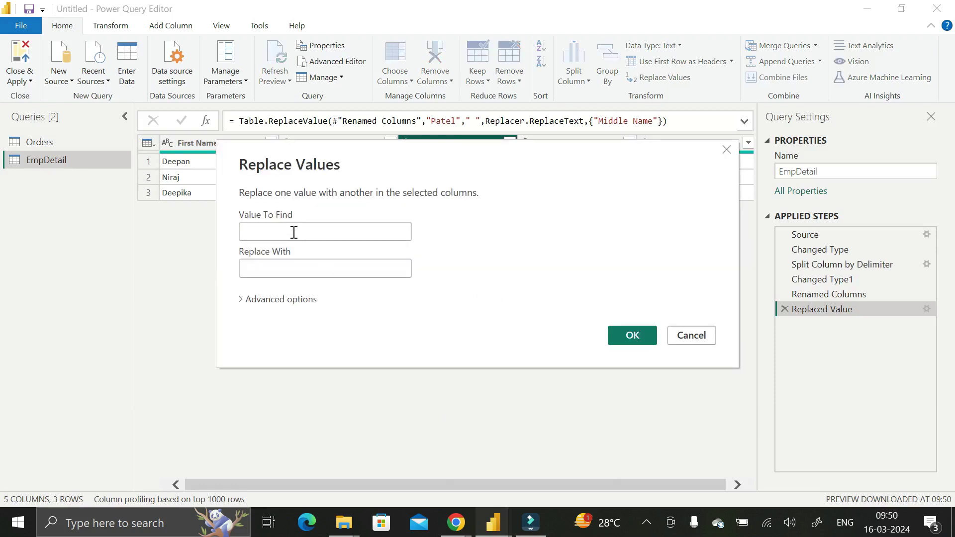
left_click(294, 232)
type("null")
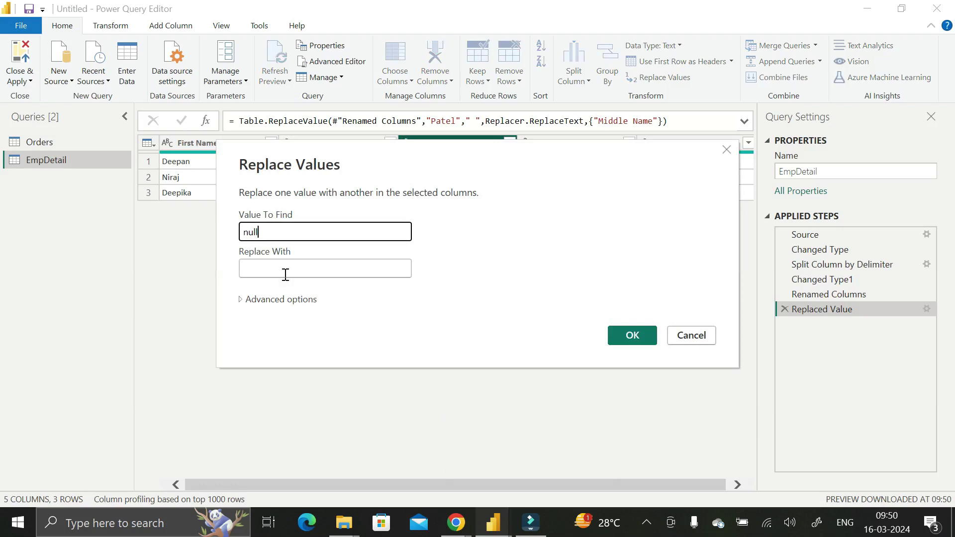
left_click(286, 274)
left_click(286, 275)
type("Pa")
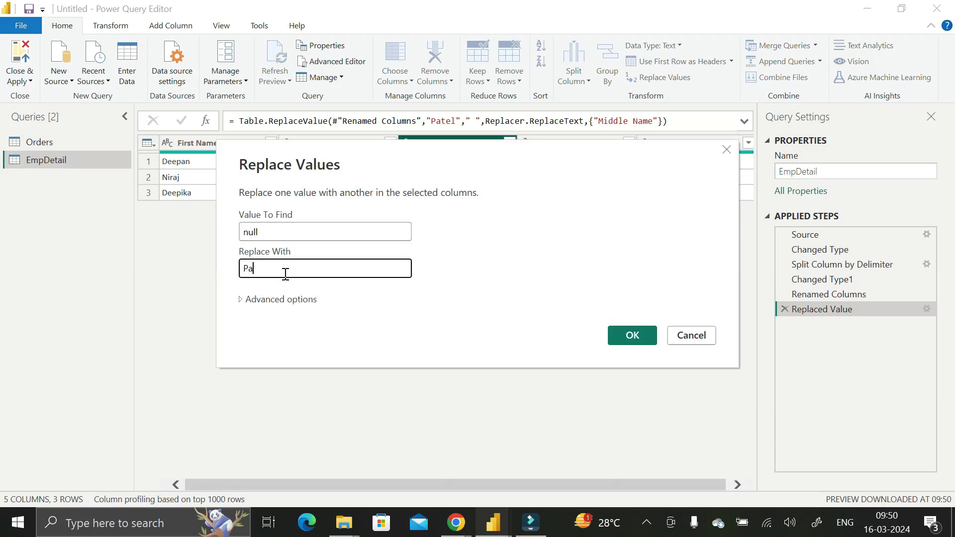
type("tel")
left_click(622, 336)
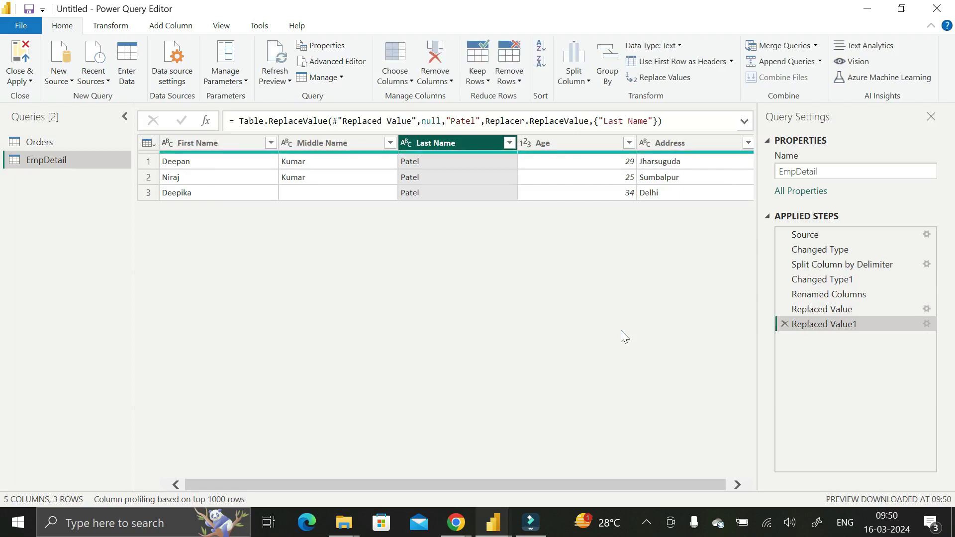
left_click(312, 193)
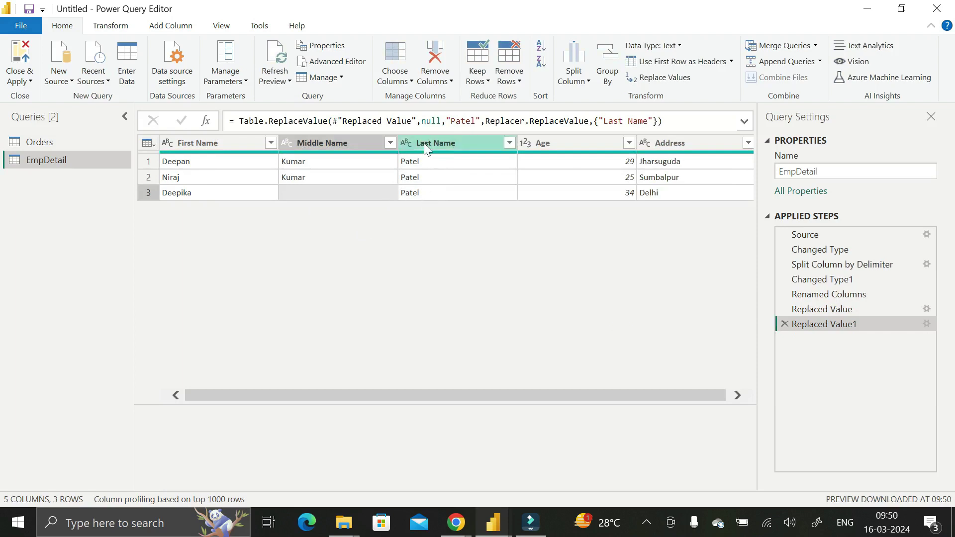
left_click(307, 196)
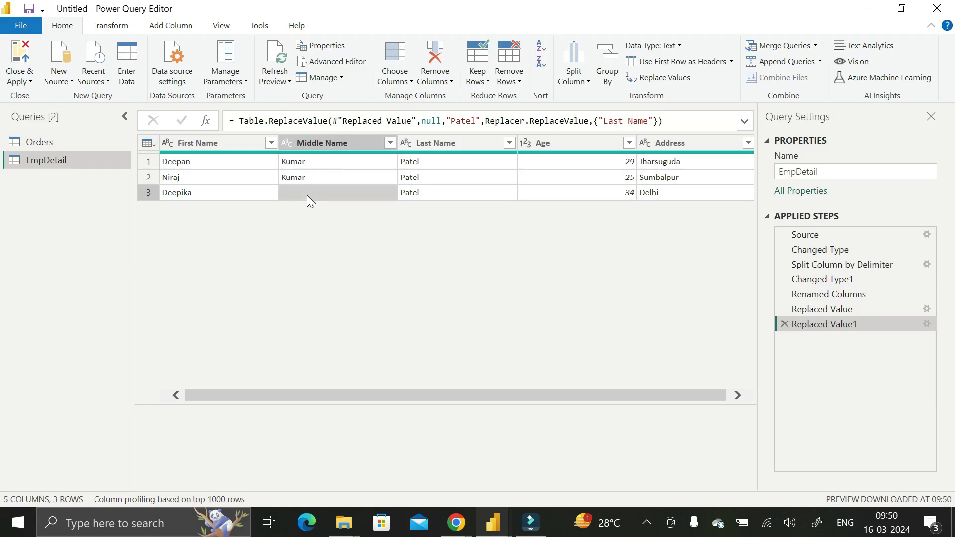
right_click(309, 200)
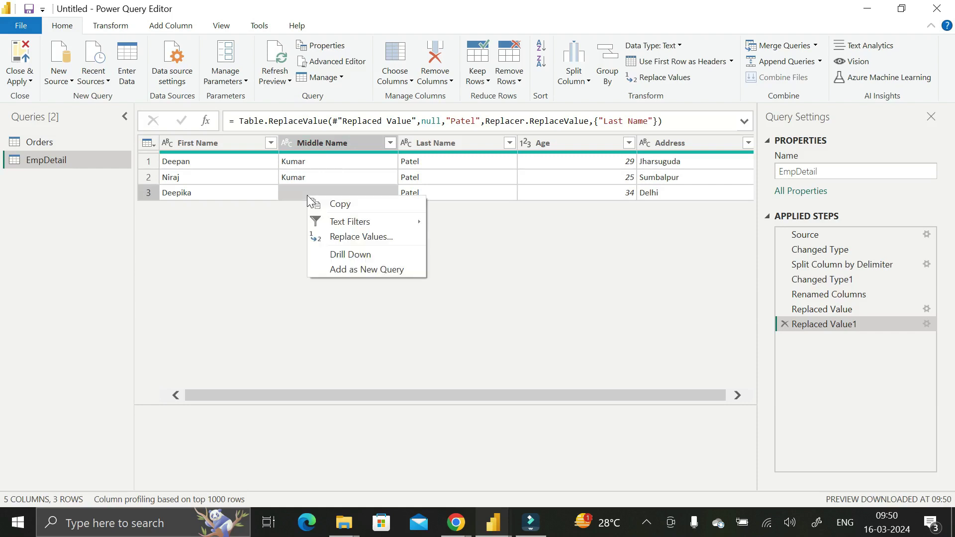
left_click(271, 231)
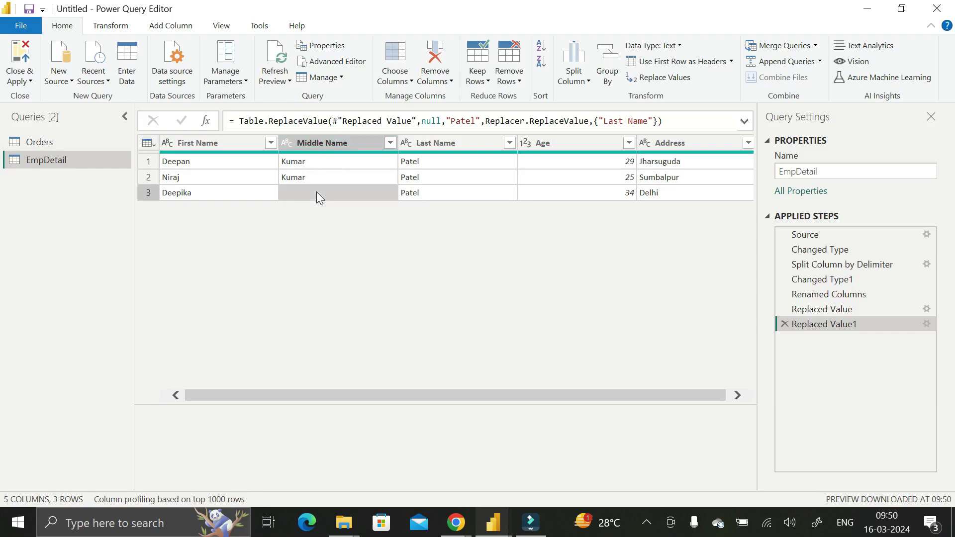
Step: Replace the space in Middle Name with nothing, leaving row 3's entry empty
right_click(316, 192)
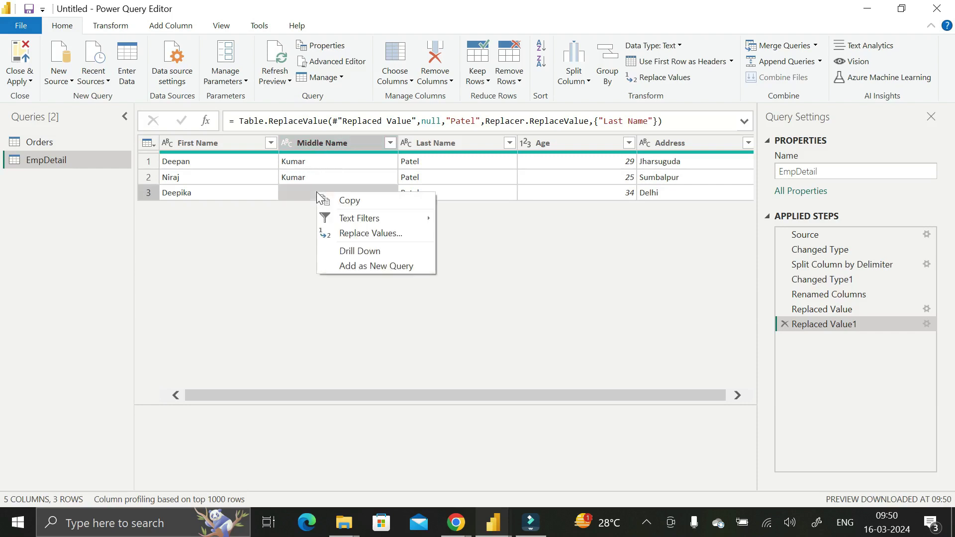
left_click(362, 234)
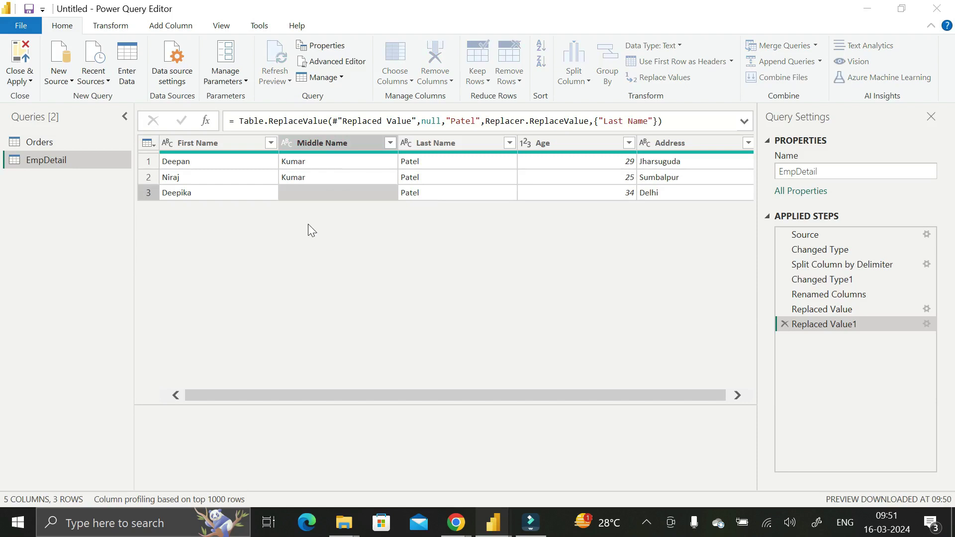
left_click(271, 268)
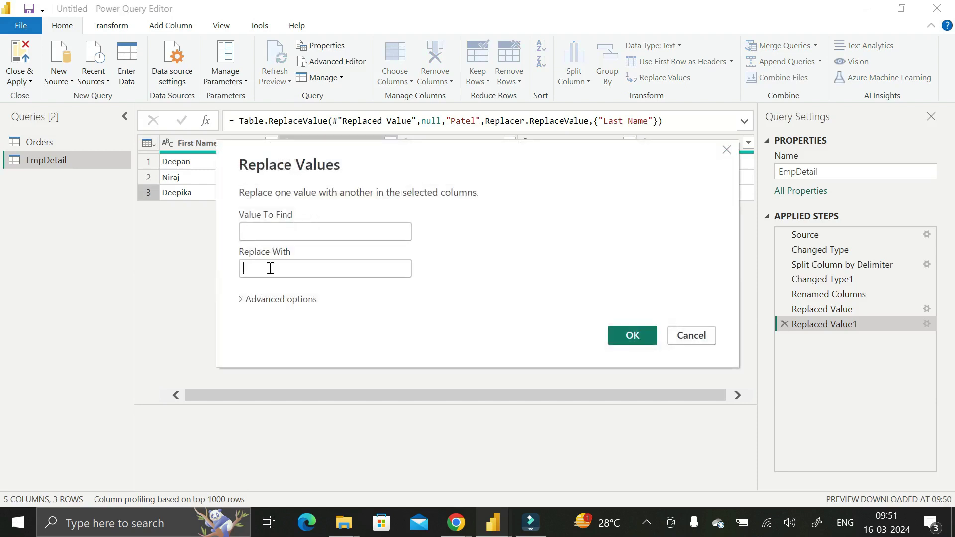
left_click(270, 268)
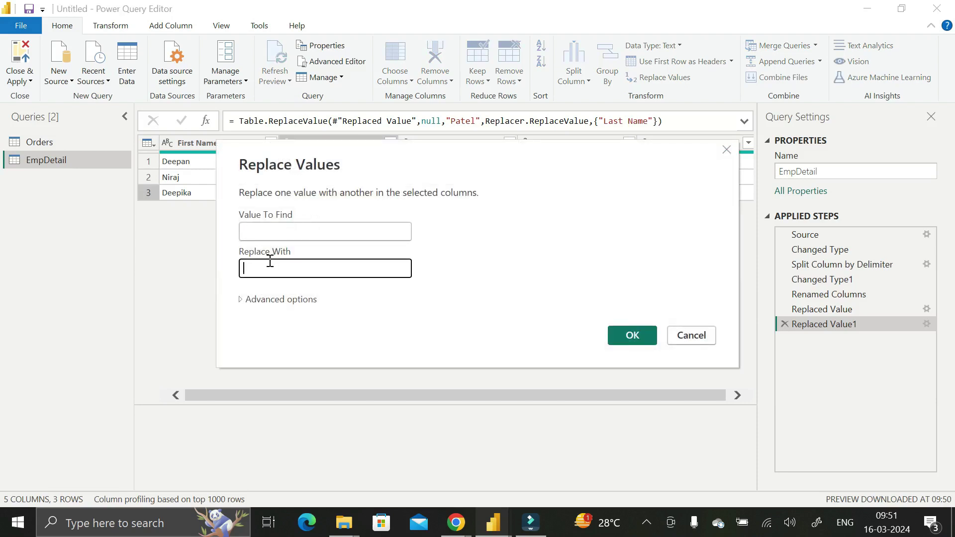
left_click(623, 332)
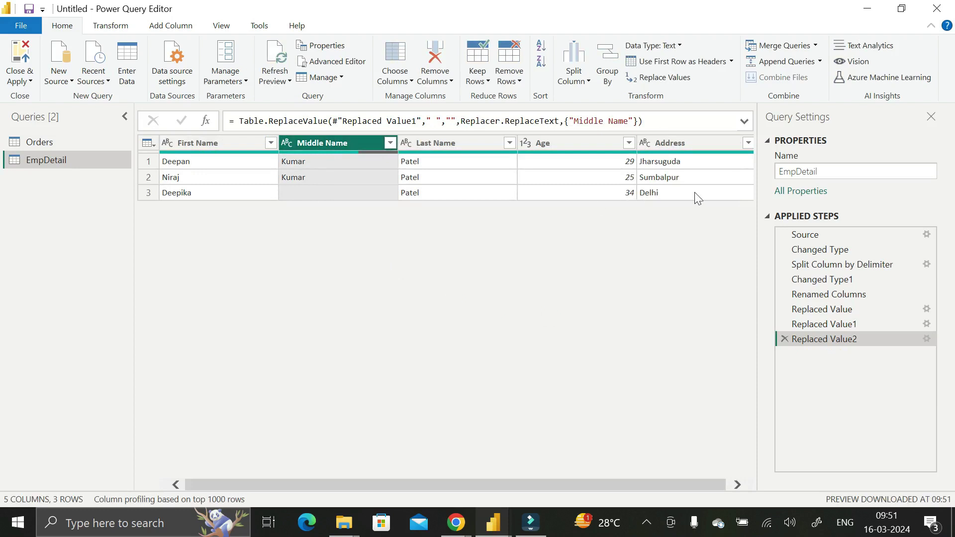
left_click(671, 193)
right_click(672, 195)
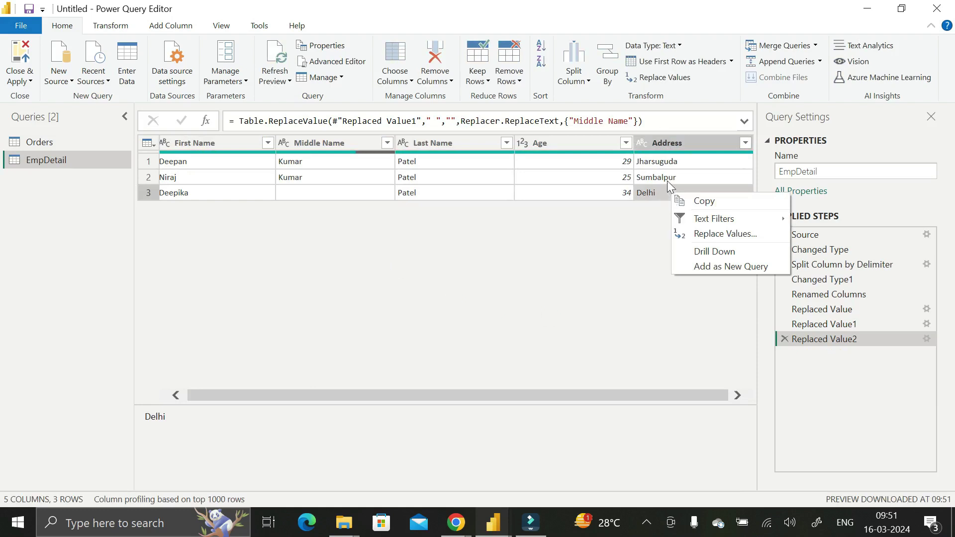
left_click(665, 177)
right_click(666, 178)
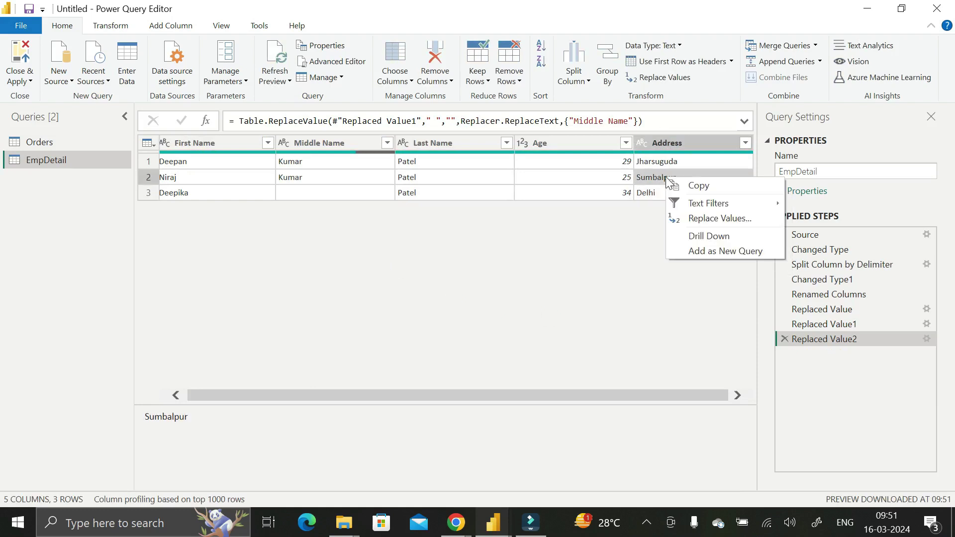
left_click(587, 229)
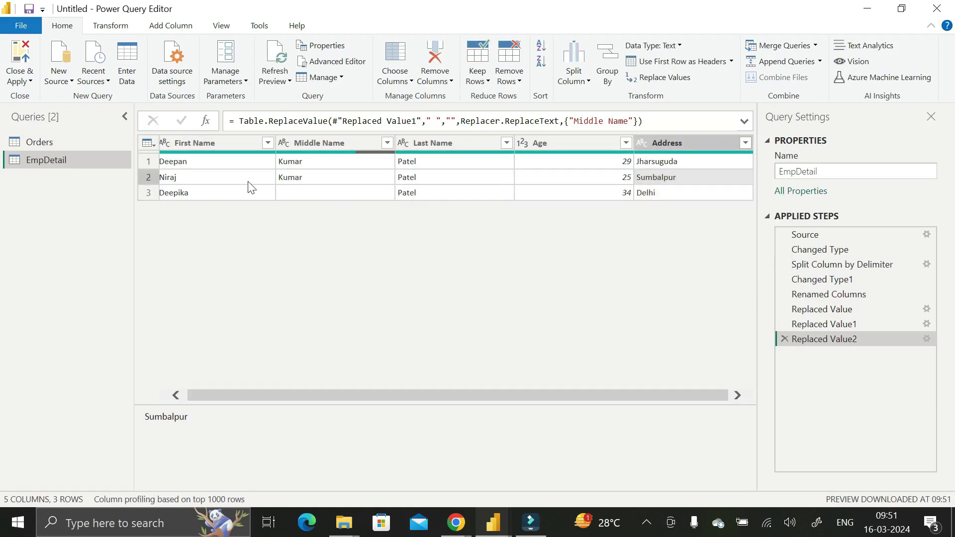
right_click(677, 179)
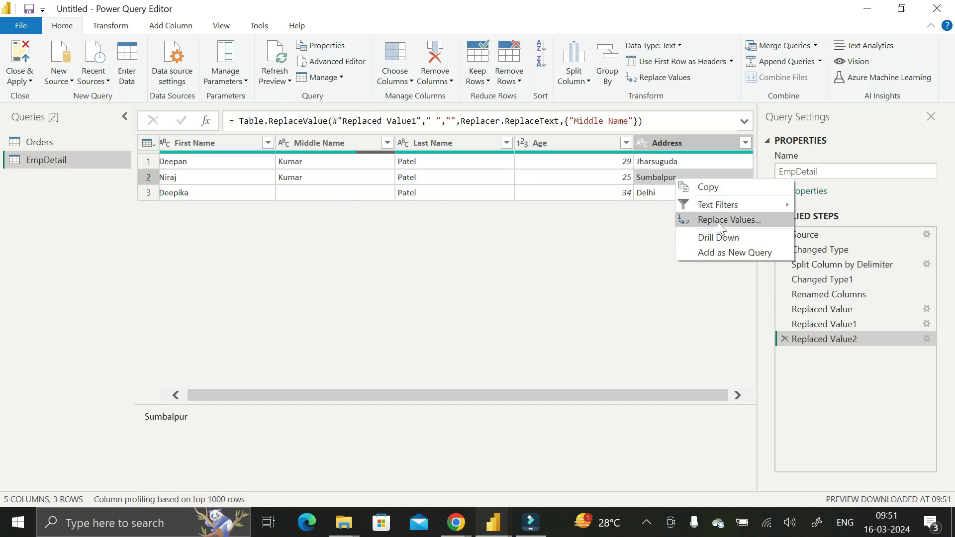
left_click(596, 228)
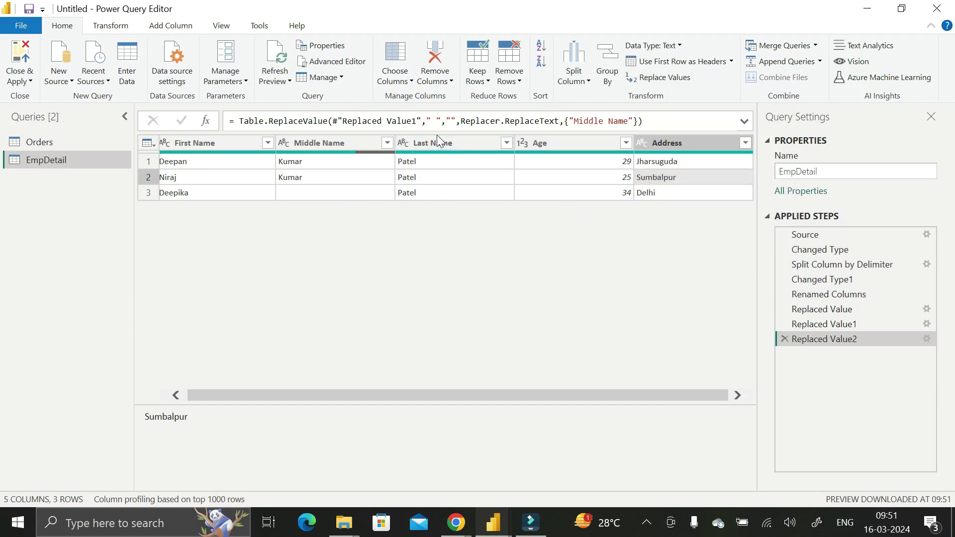
left_click(663, 142)
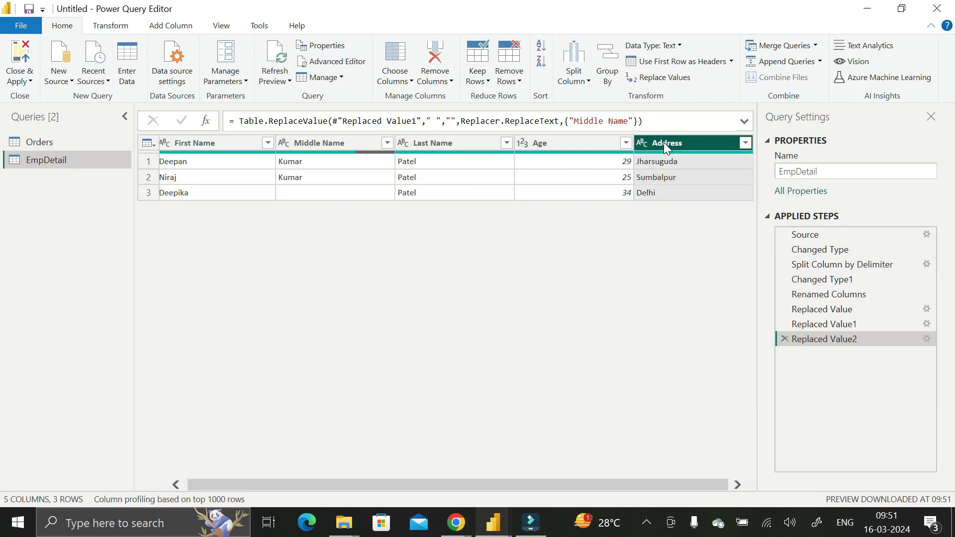
right_click(665, 145)
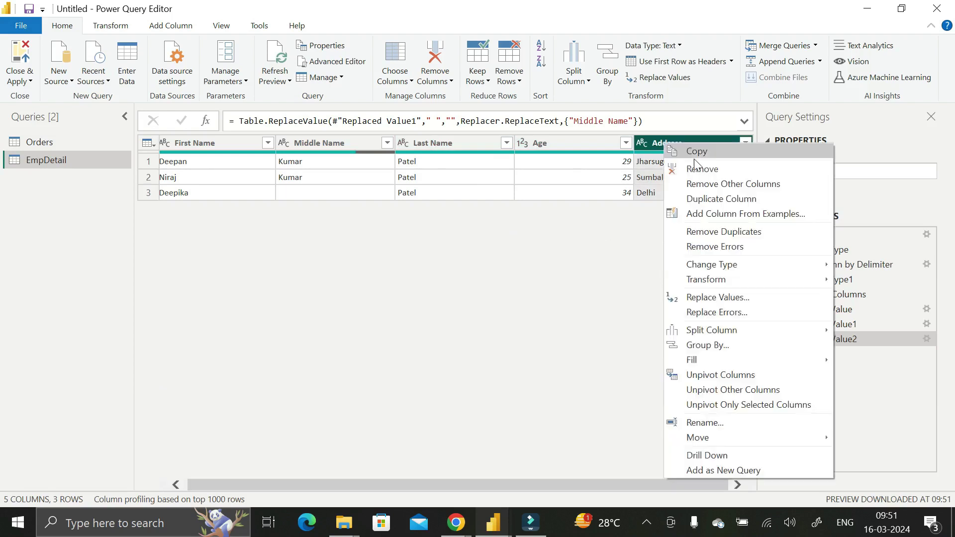
left_click(715, 297)
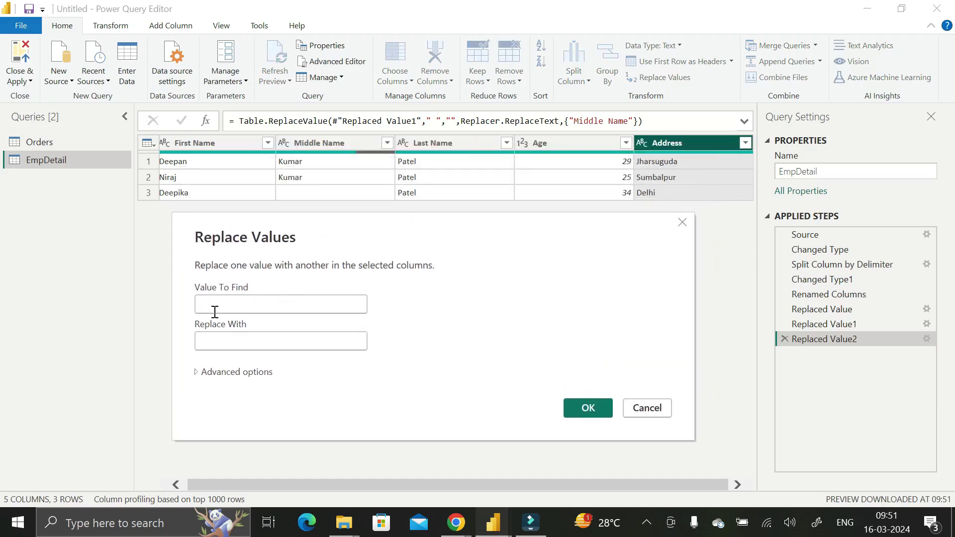
left_click(628, 409)
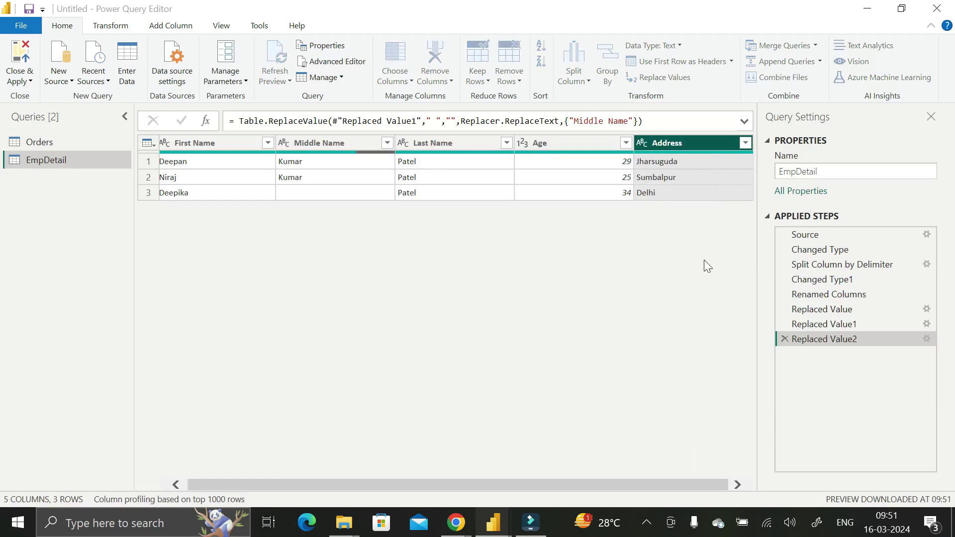
left_click(667, 195)
right_click(668, 195)
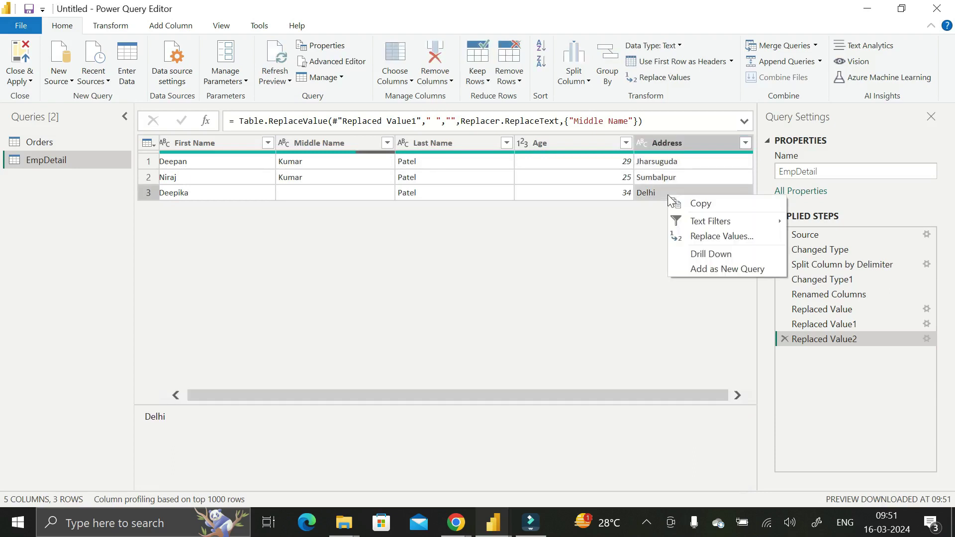
left_click(714, 236)
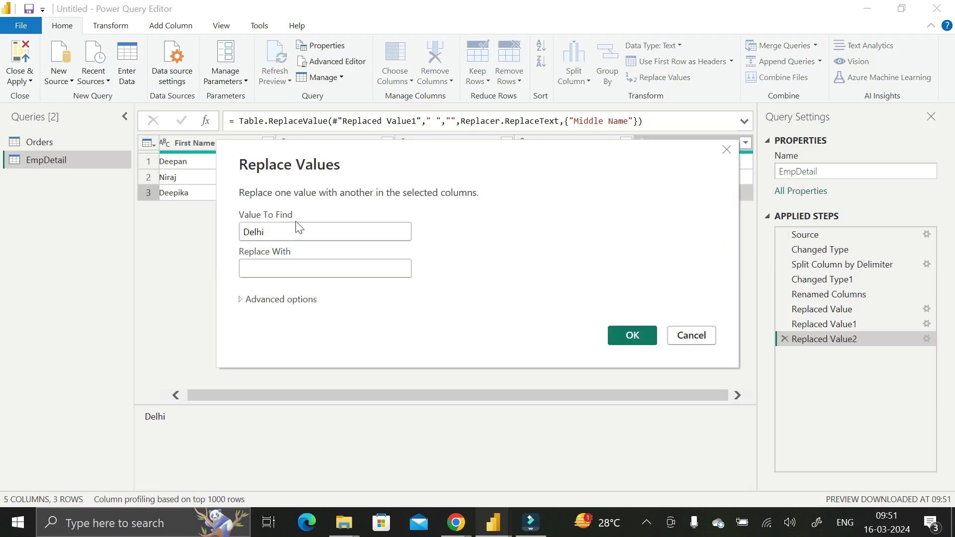
left_click_drag(269, 232, 241, 235)
left_click_drag(384, 168, 387, 243)
left_click(266, 309)
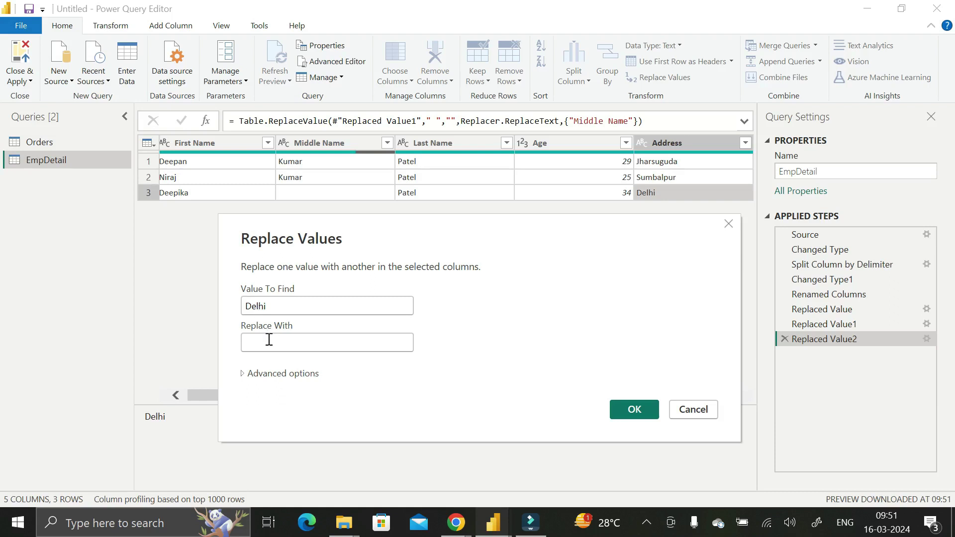
left_click(700, 409)
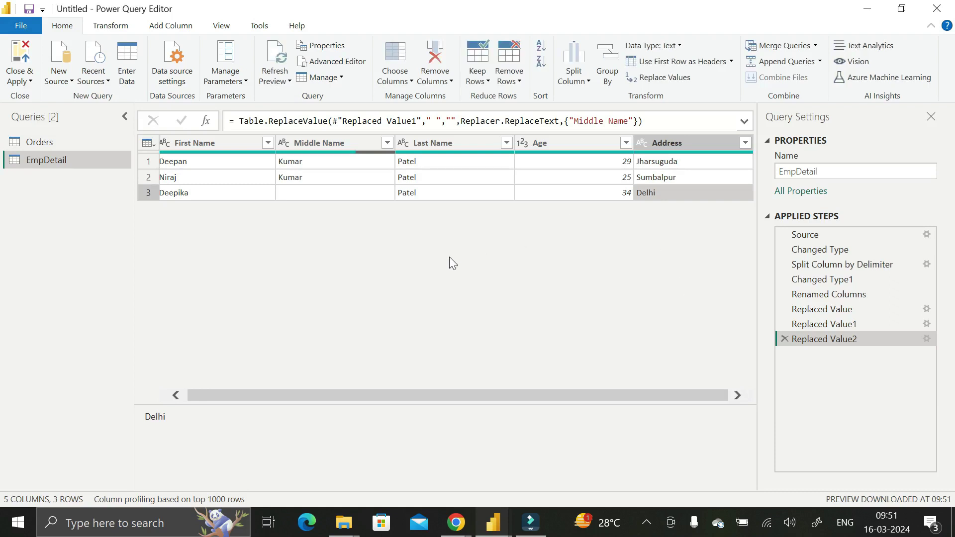
left_click(304, 143)
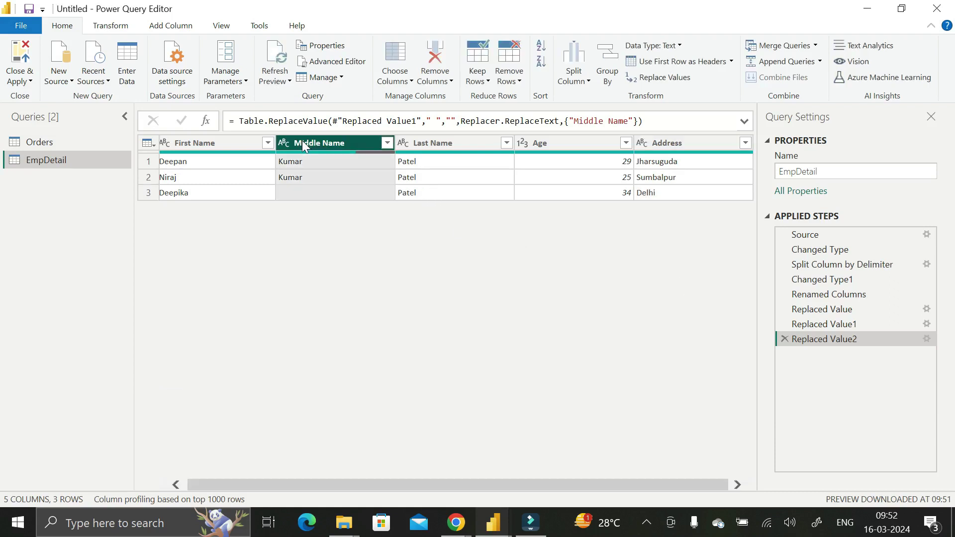
left_click(418, 142)
left_click(219, 142)
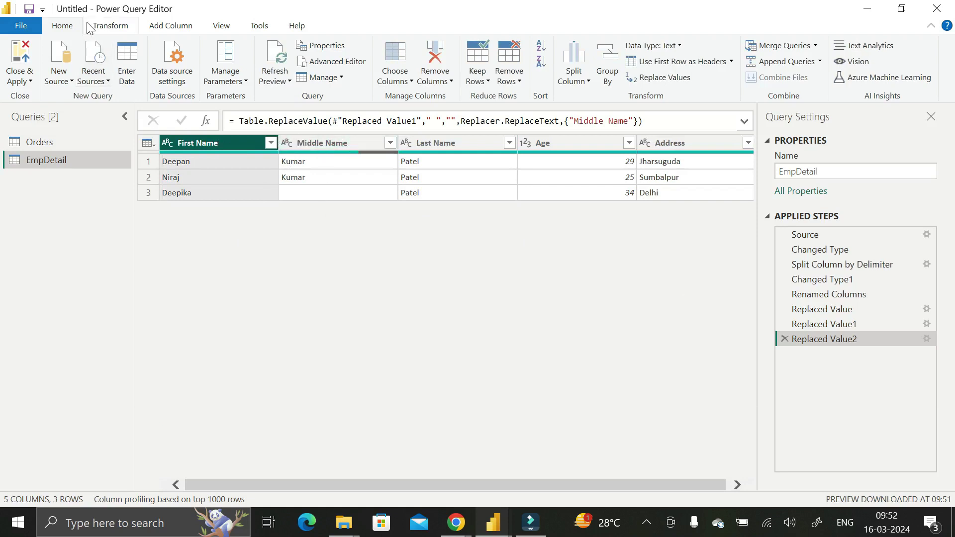
left_click(587, 84)
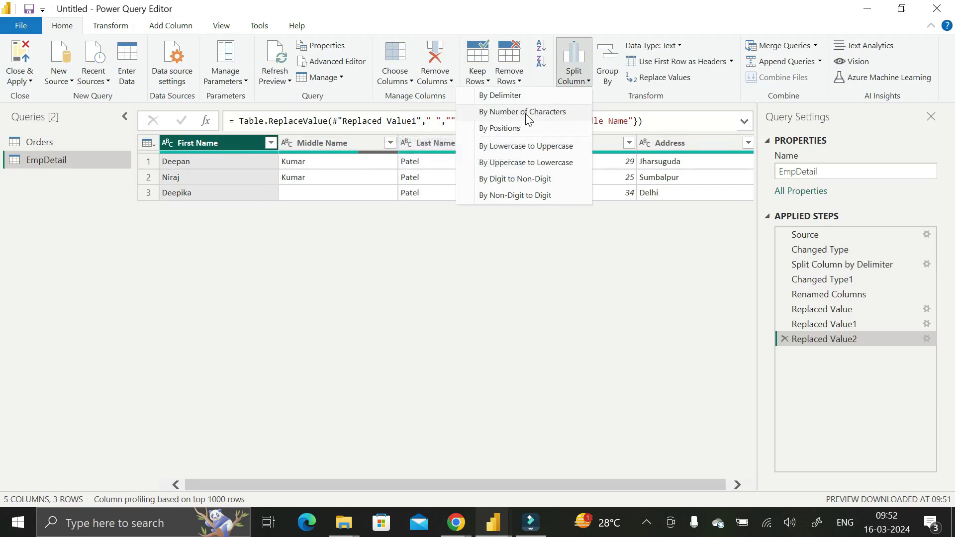
left_click(450, 279)
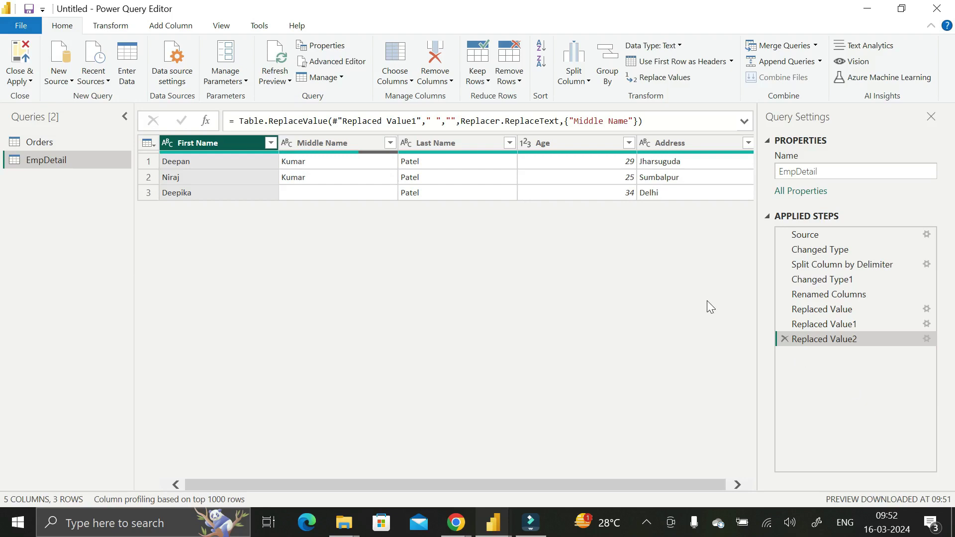
Step: Delete the six applied steps from Replaced Value2 back to Split Column by Delimiter
left_click(785, 339)
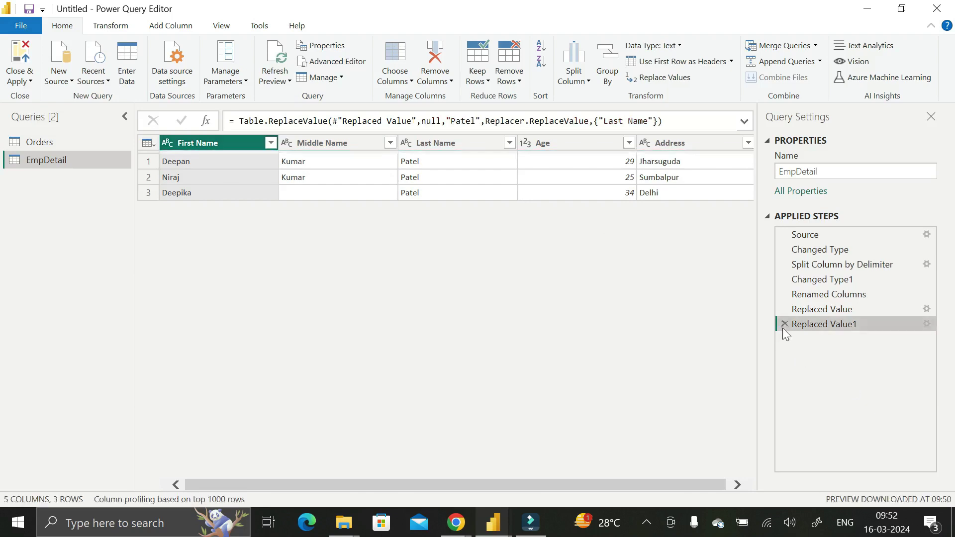
left_click(785, 324)
left_click(784, 309)
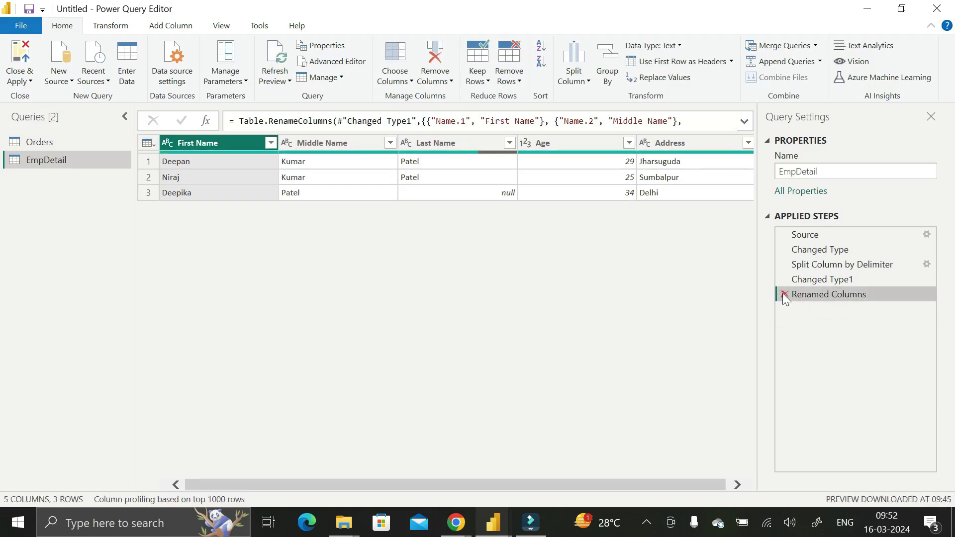
left_click(784, 294)
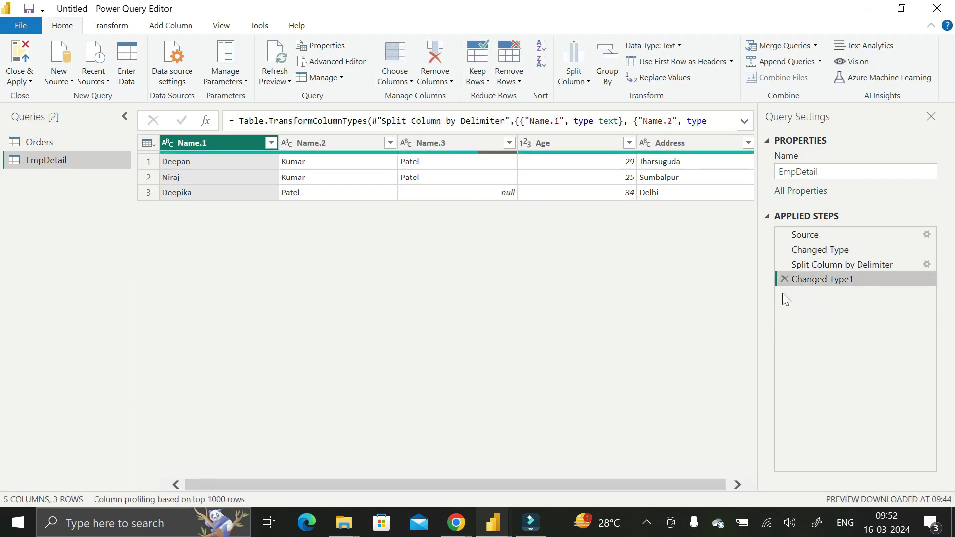
left_click(785, 279)
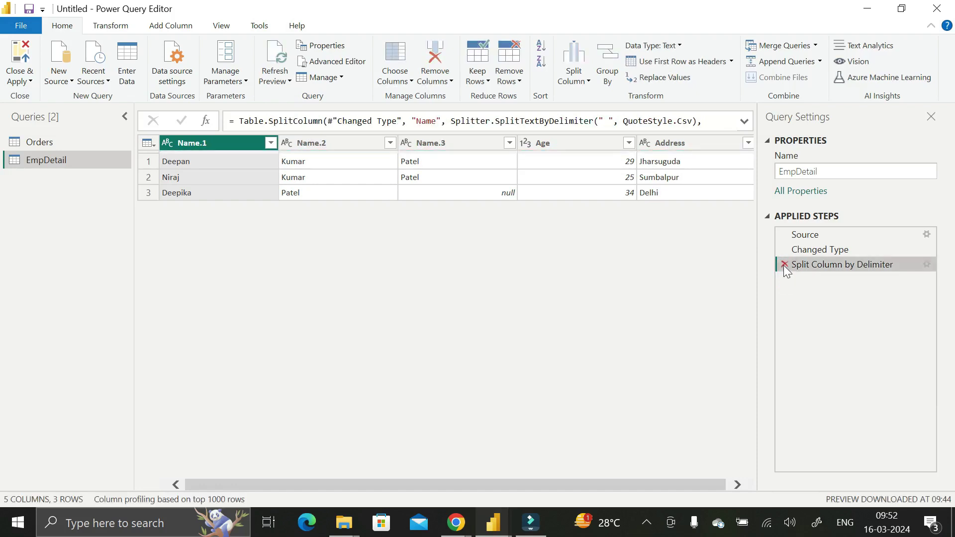
left_click(785, 265)
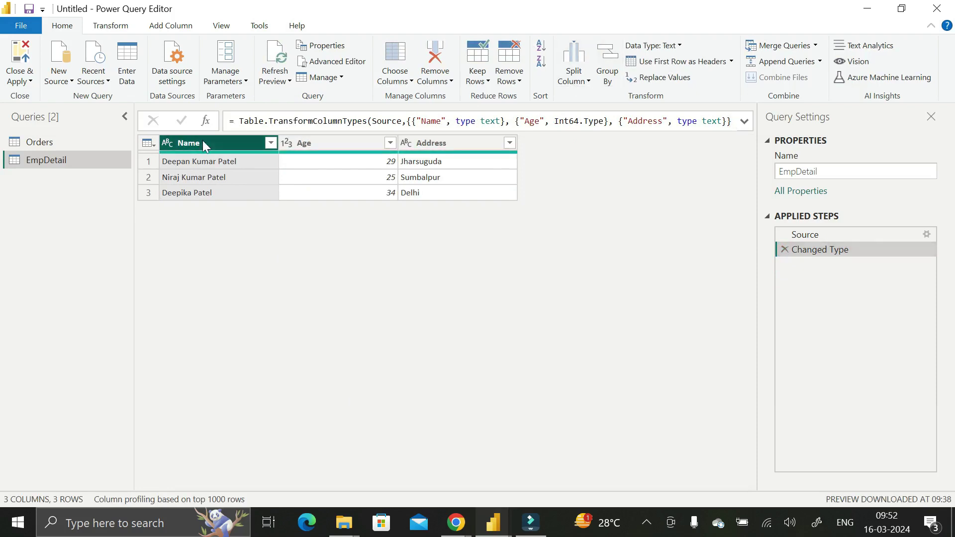
Step: Bring up the Split Column options for the Name column
left_click(589, 82)
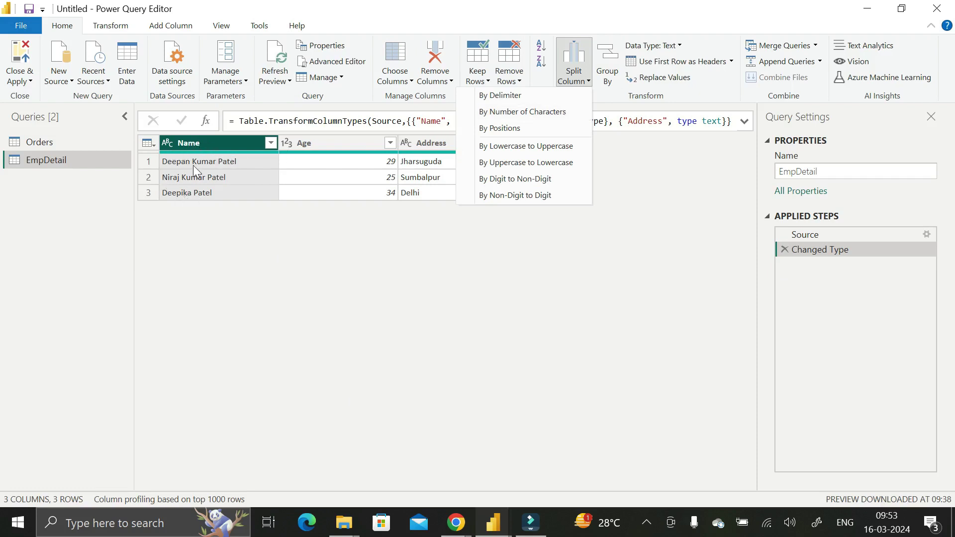
left_click(321, 255)
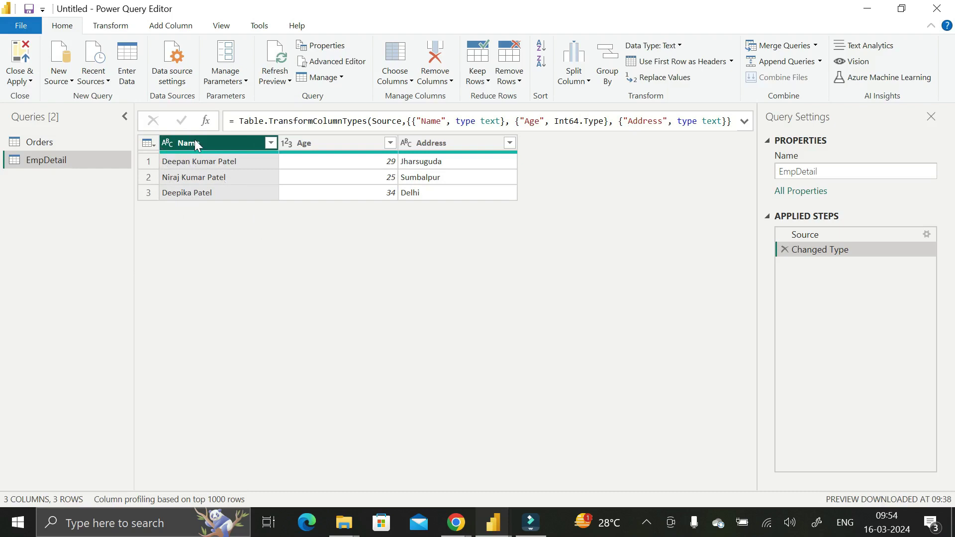
left_click(575, 79)
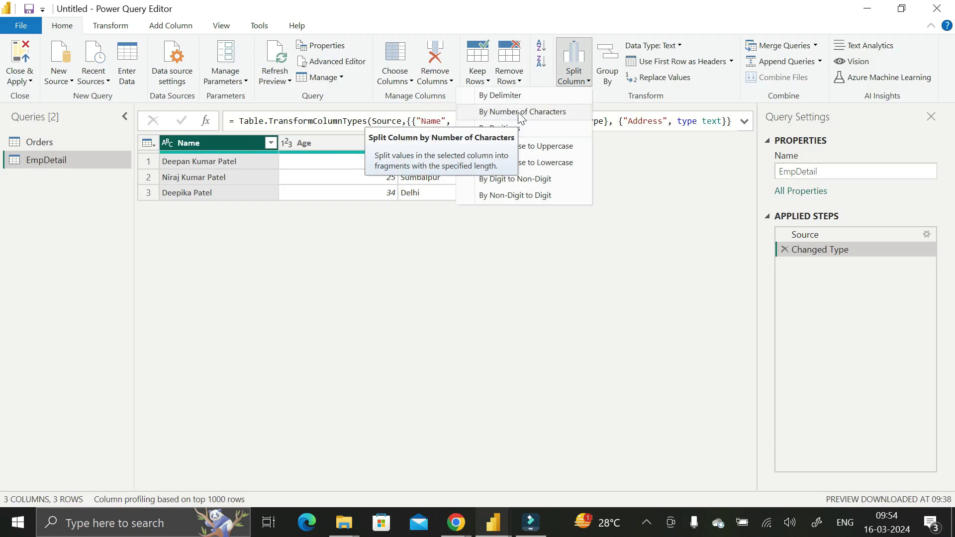
Step: Split Name by number of characters: 3, once, as far left as possible
left_click(521, 112)
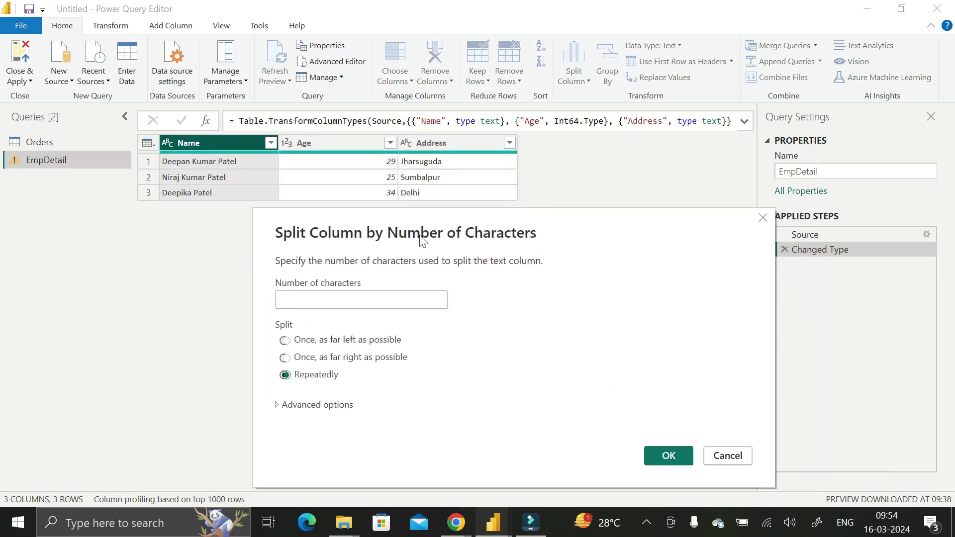
left_click(298, 297)
type("3")
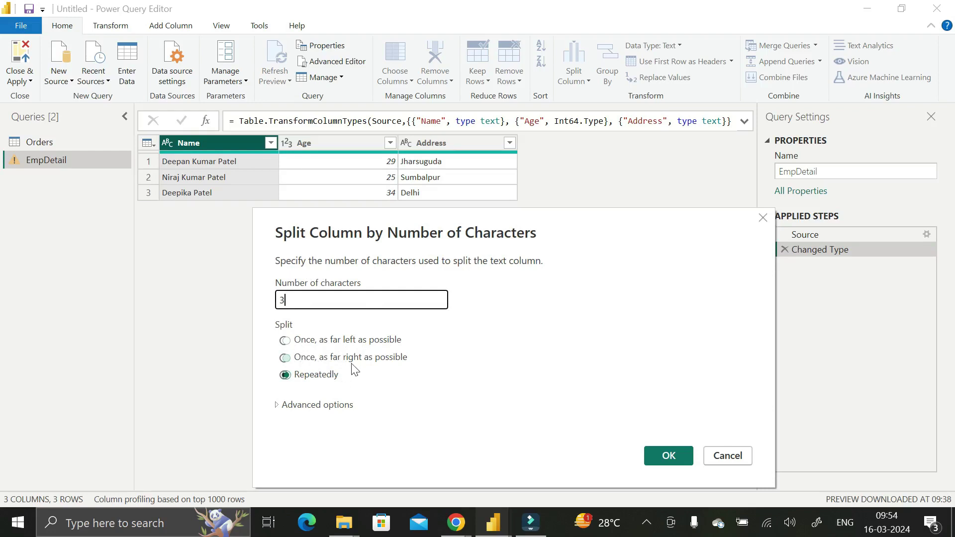
left_click(286, 342)
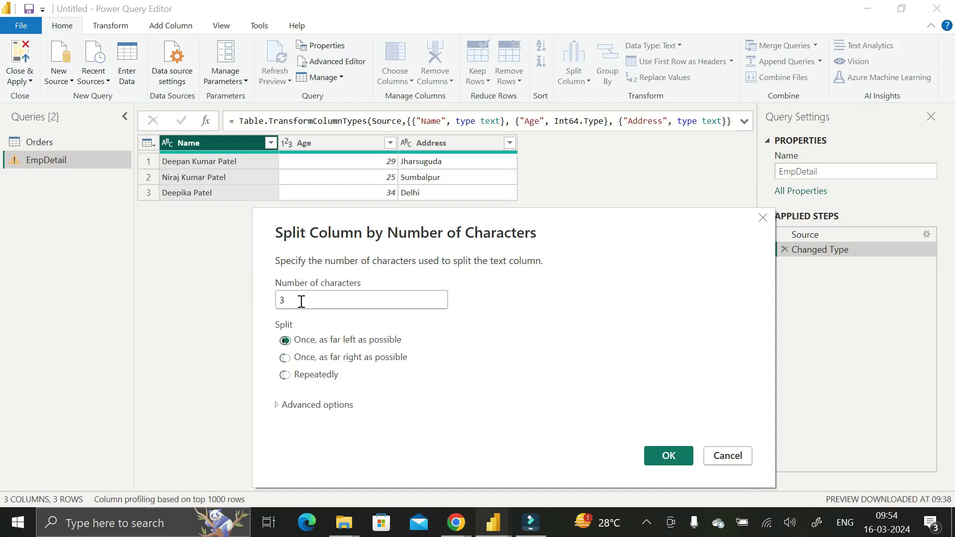
left_click_drag(278, 300, 295, 302)
type("3")
left_click(676, 456)
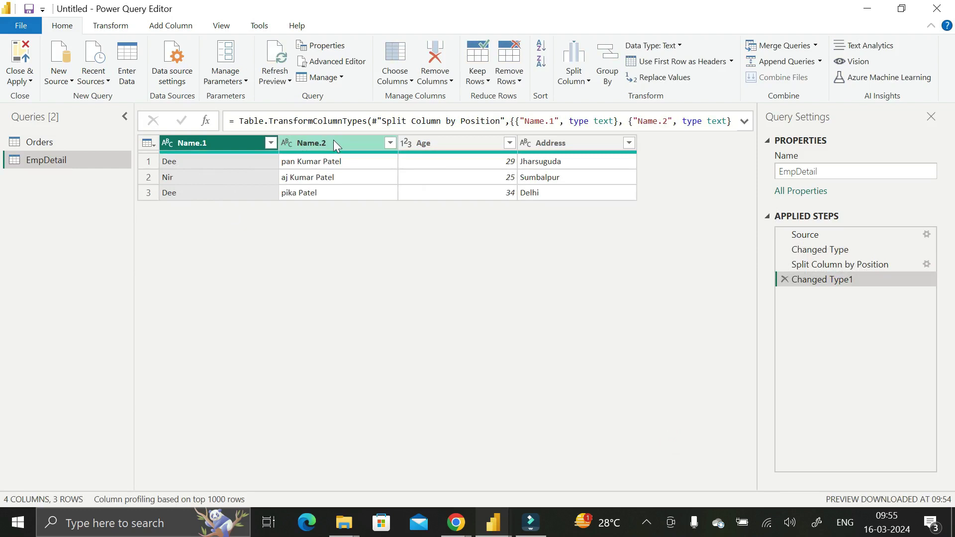
left_click(587, 84)
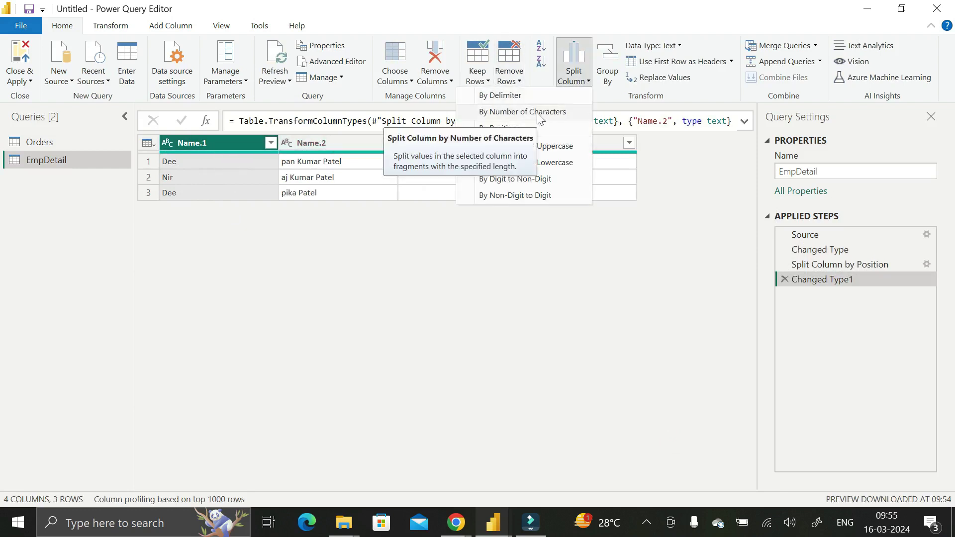
left_click(552, 273)
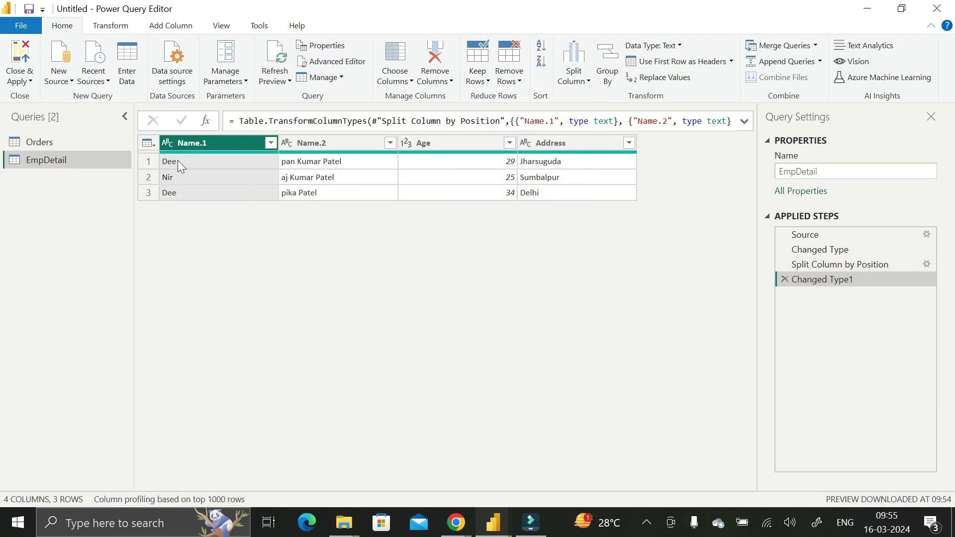
mouse_move(840, 264)
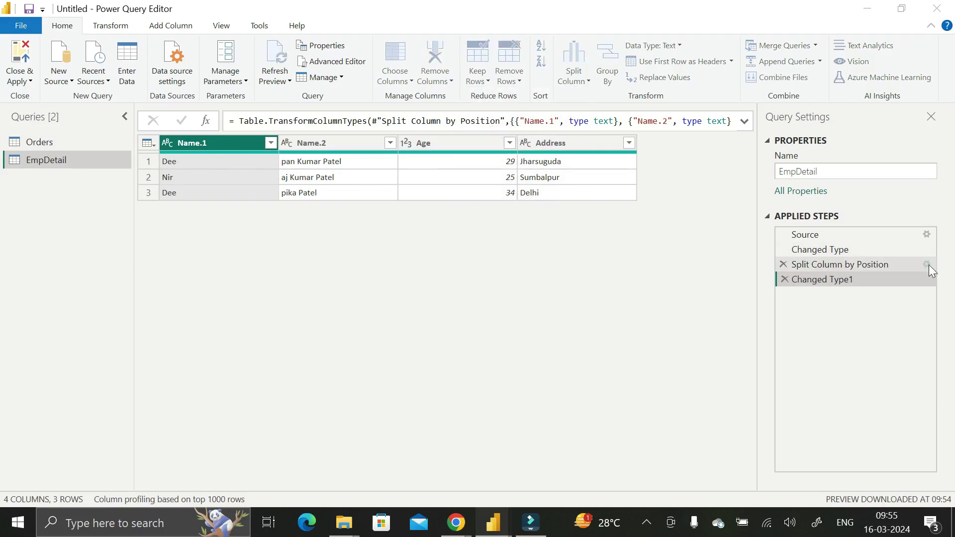
Step: Change the Split Column by Position step to split Name after 4 characters
left_click(927, 264)
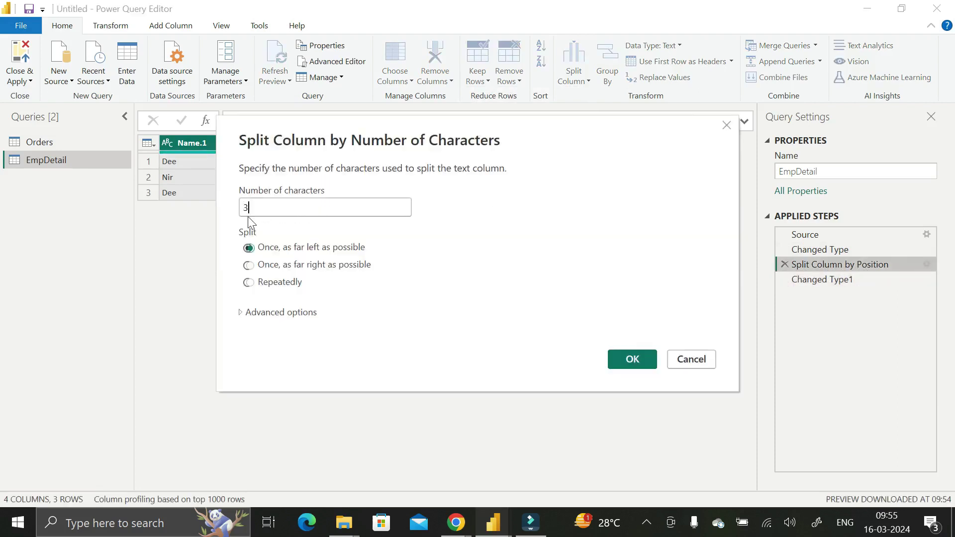
type("4")
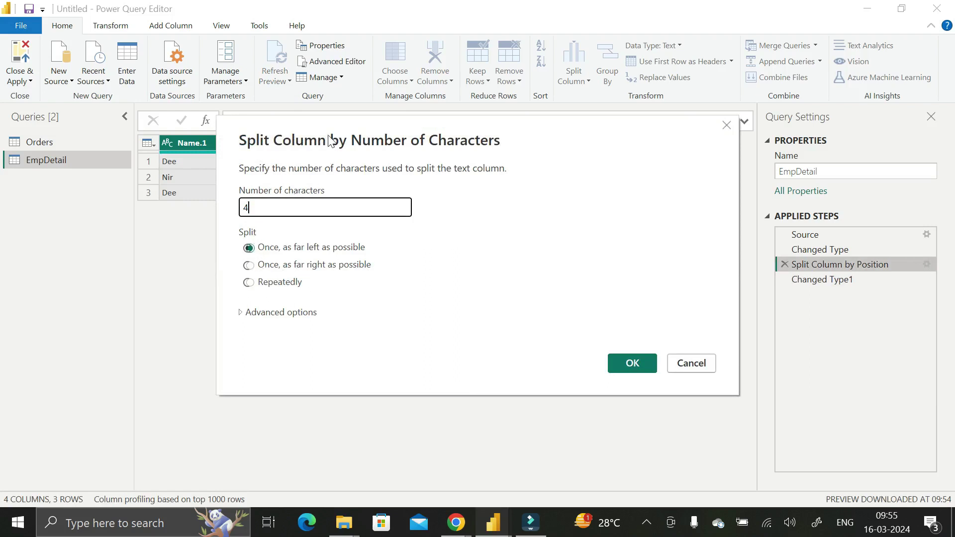
left_click_drag(328, 137, 344, 234)
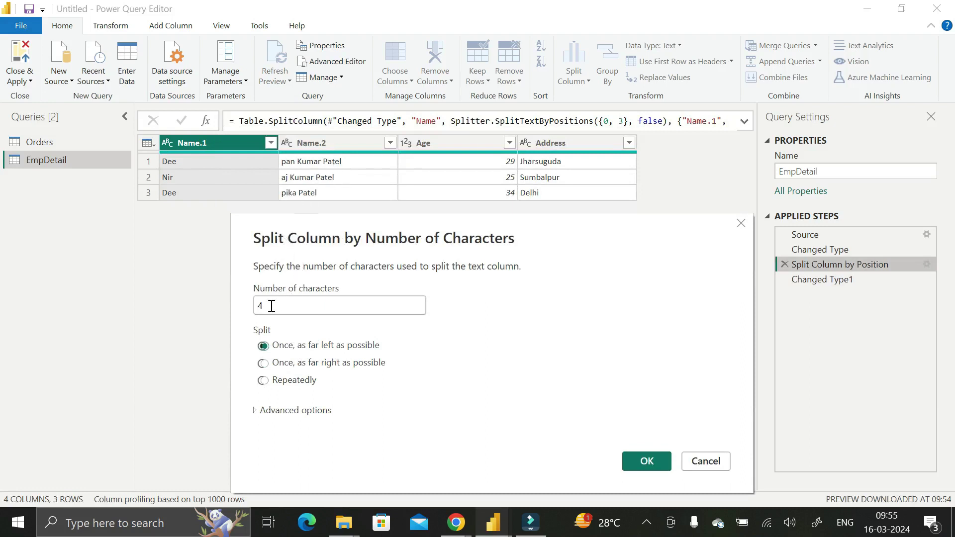
left_click(645, 458)
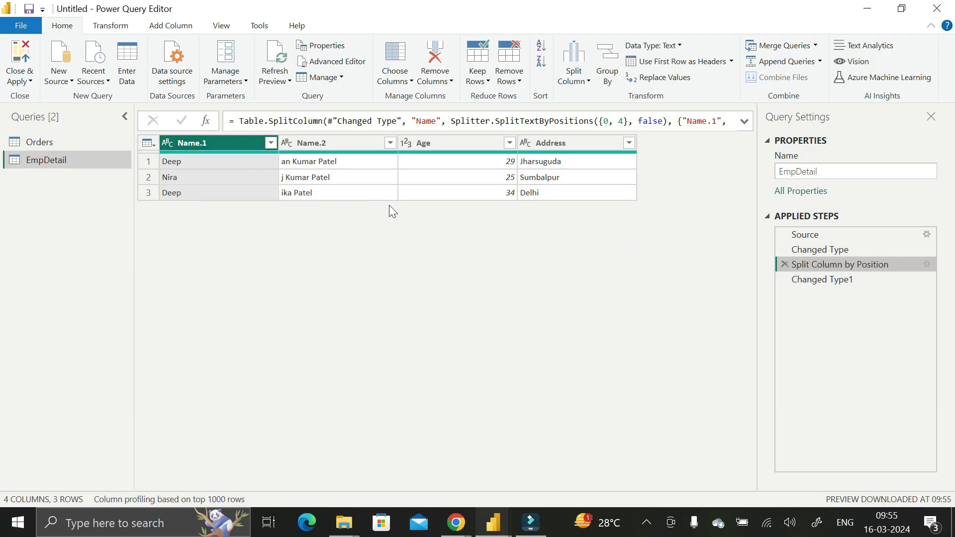
Step: Remove the previous split steps and split Name once, 3 characters from the right
left_click(784, 279)
left_click(784, 265)
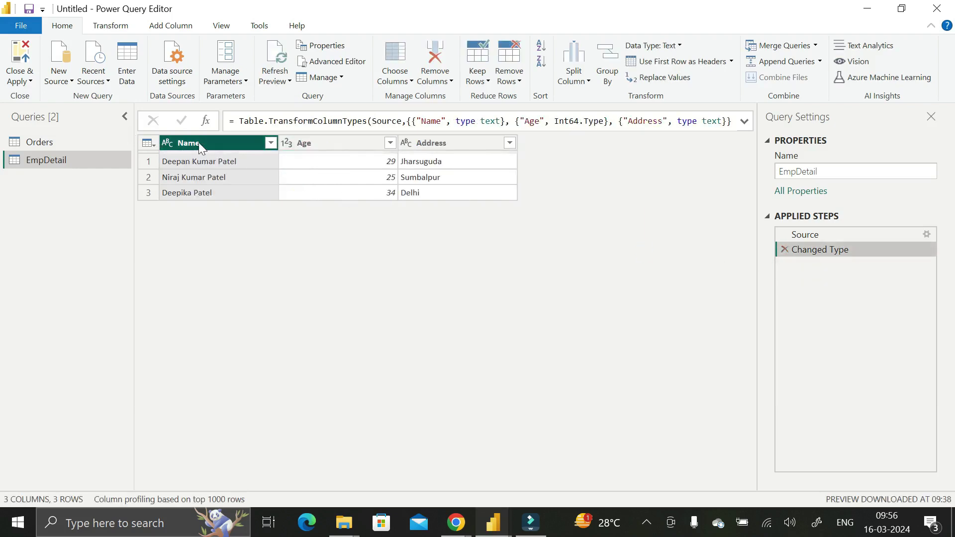
left_click(589, 82)
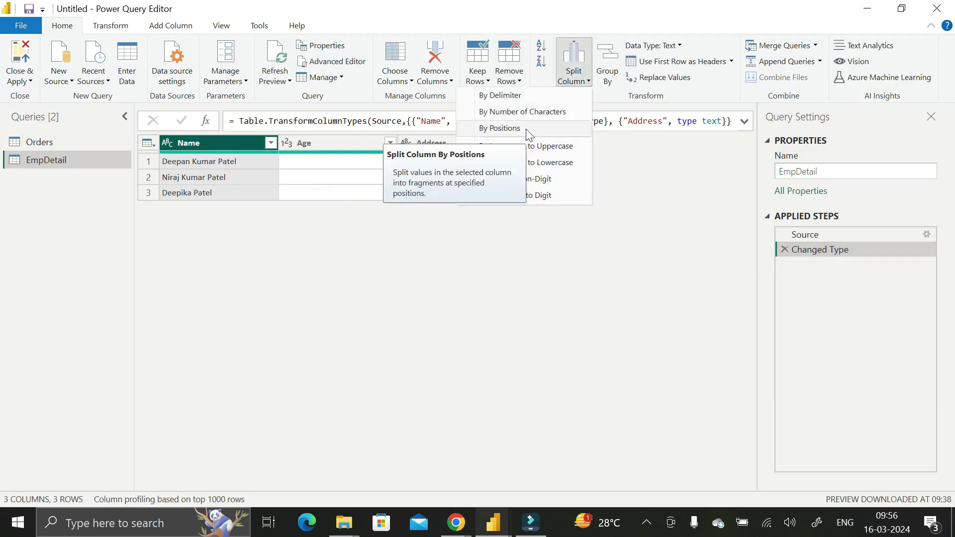
left_click(505, 113)
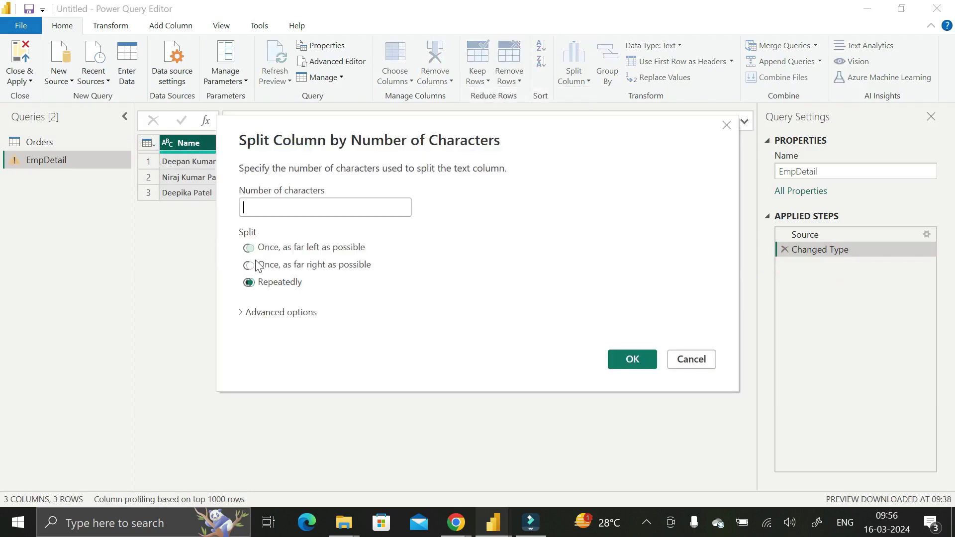
left_click(263, 208)
type("3")
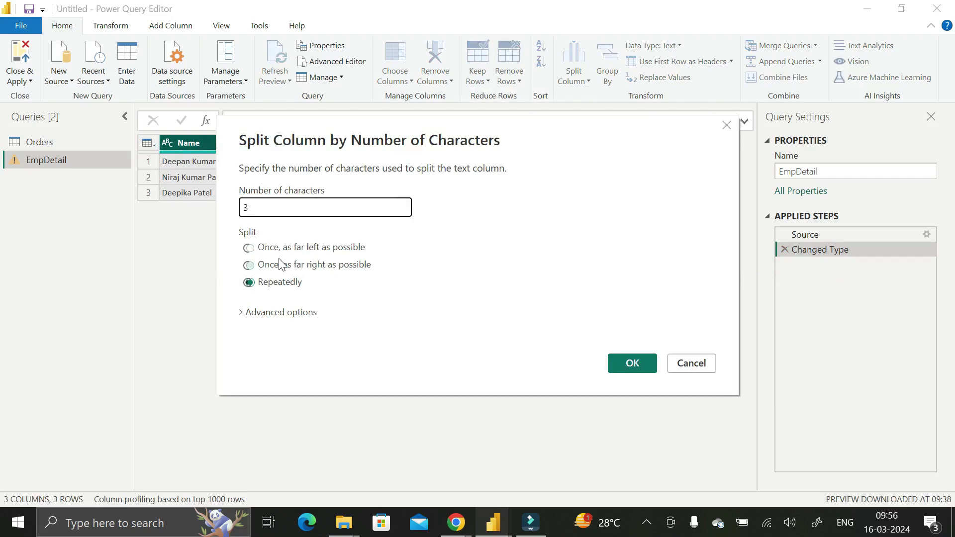
left_click(249, 265)
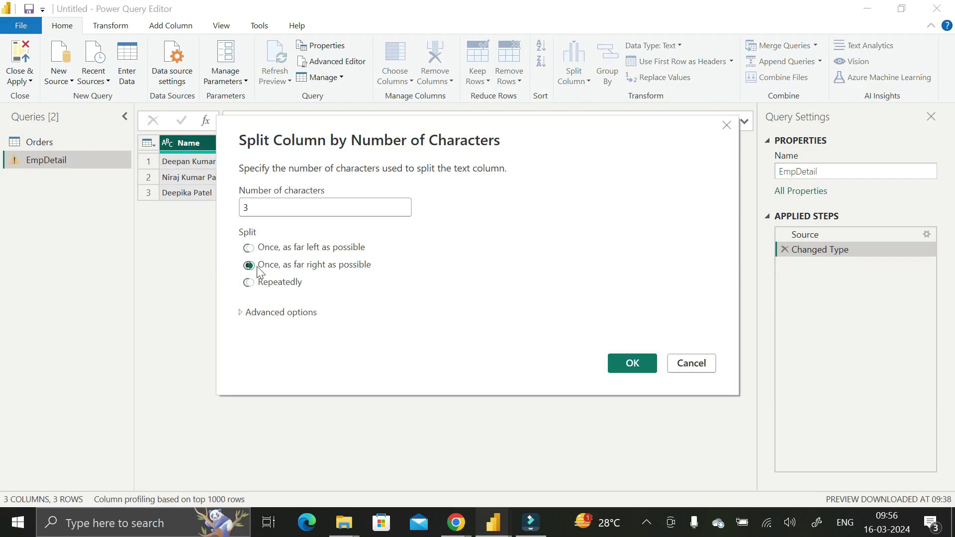
left_click(631, 363)
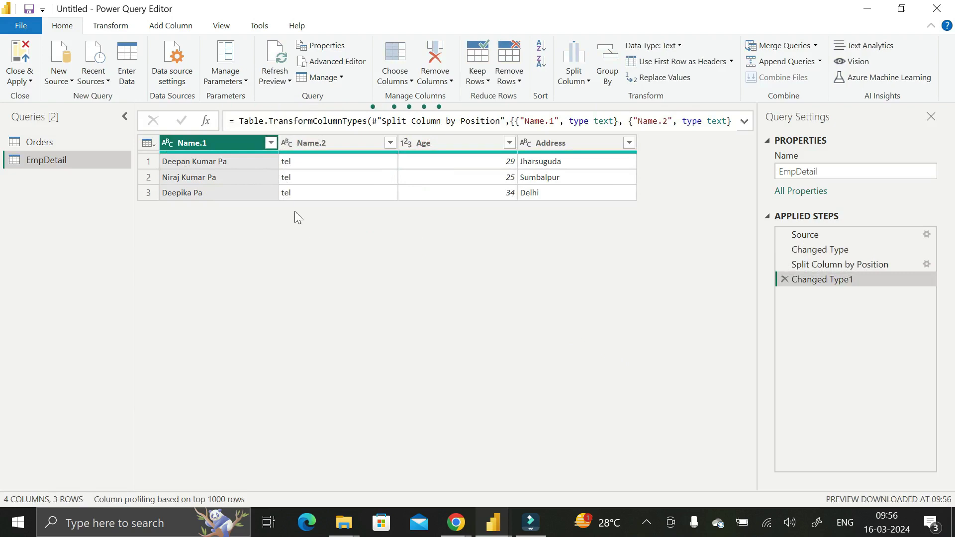
Step: Change the Name split to repeat every 3 characters, producing Name.1 through Name.6
left_click(925, 264)
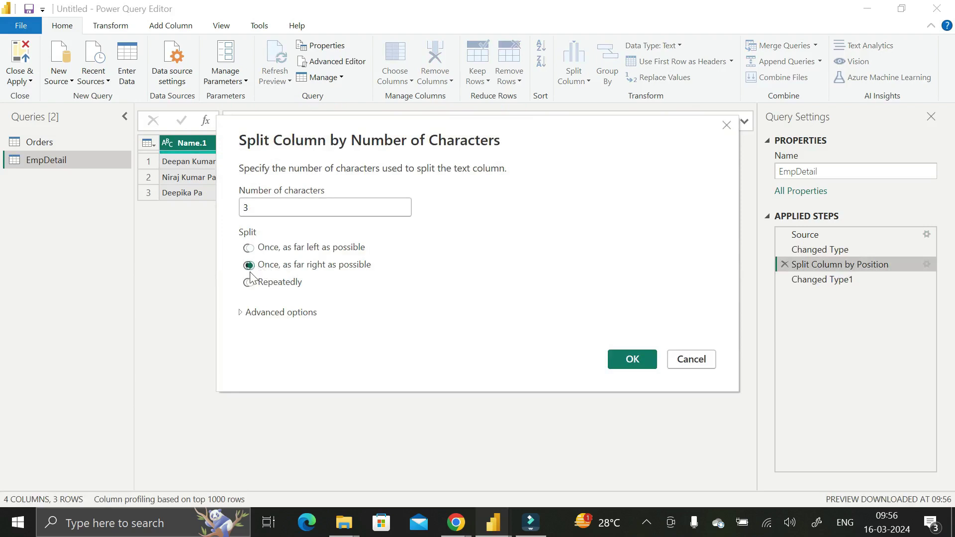
left_click(249, 283)
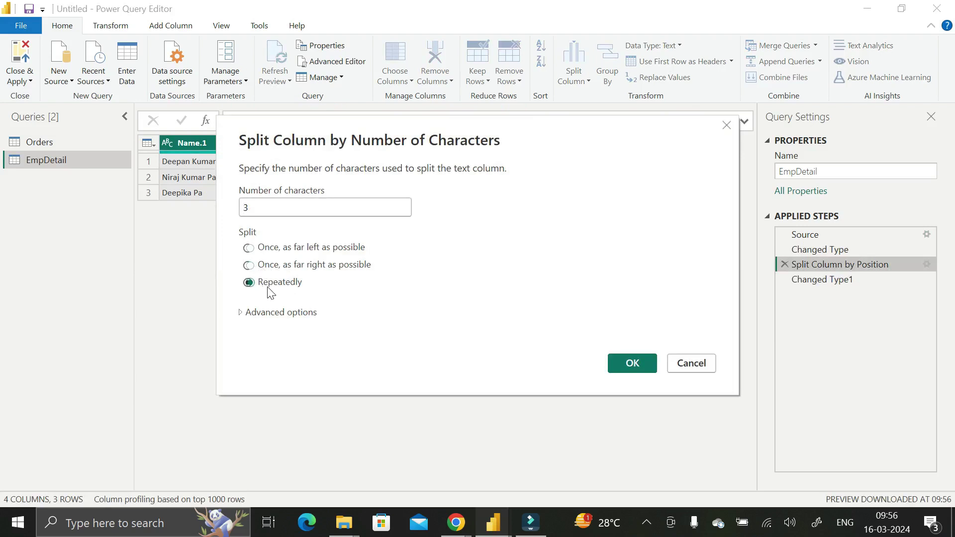
left_click(631, 363)
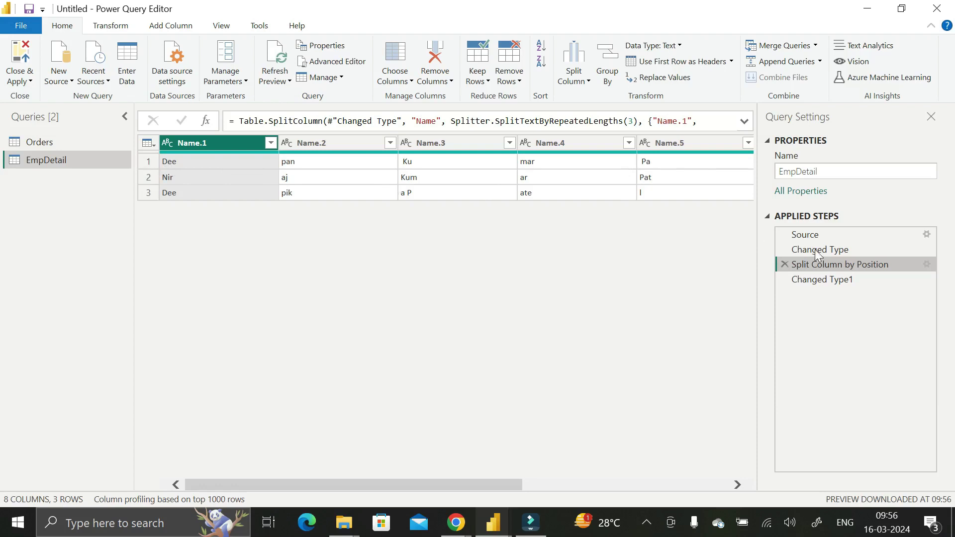
left_click_drag(367, 485, 493, 485)
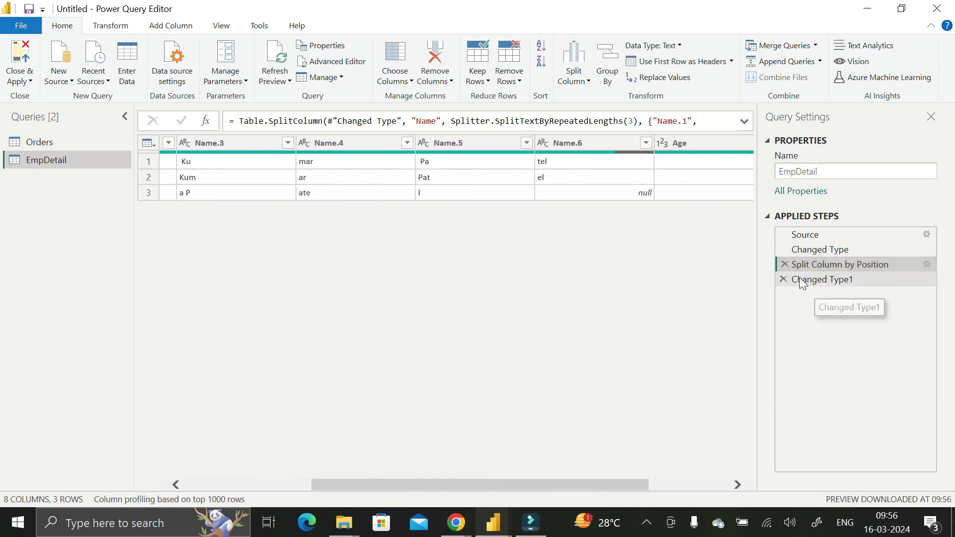
Step: Delete the old split and type-change steps, then re-split Name by 3 characters
left_click(785, 279)
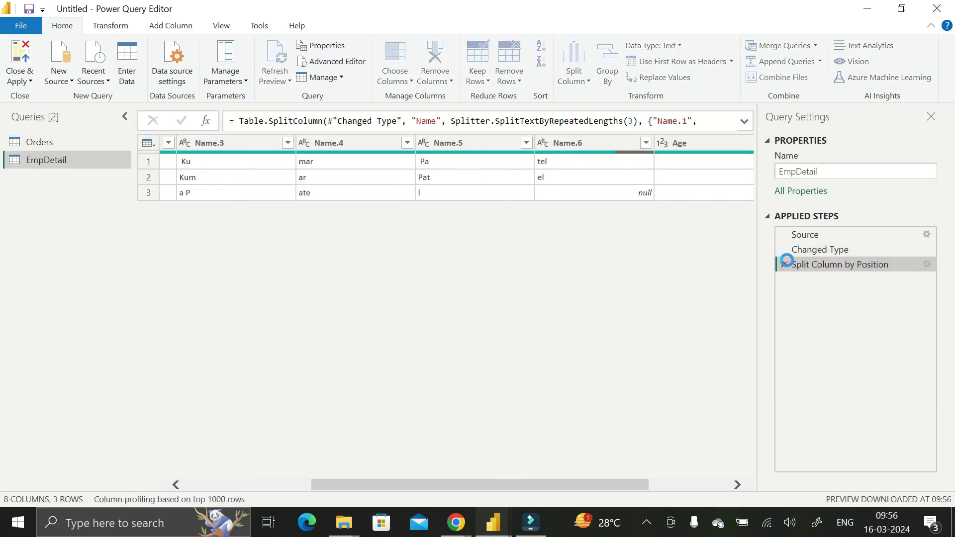
left_click(786, 264)
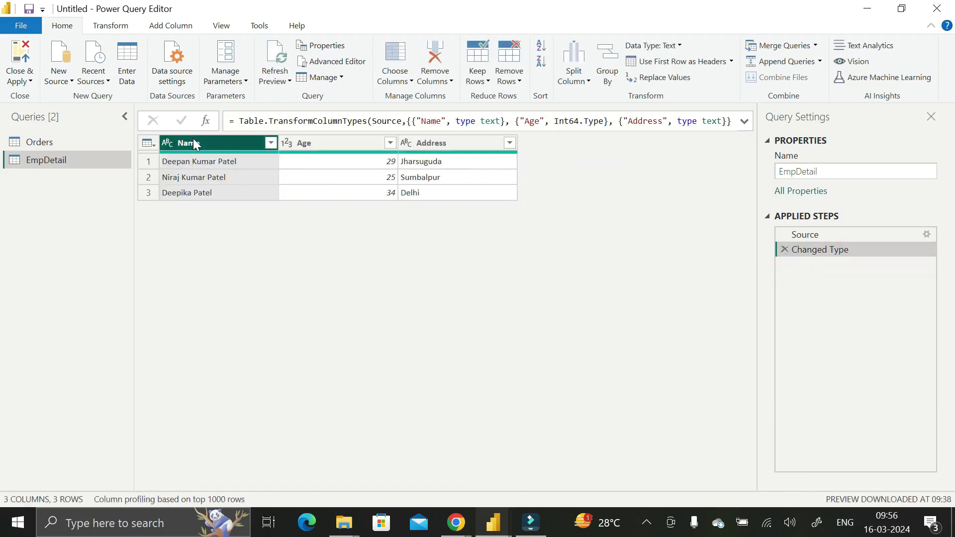
left_click(589, 82)
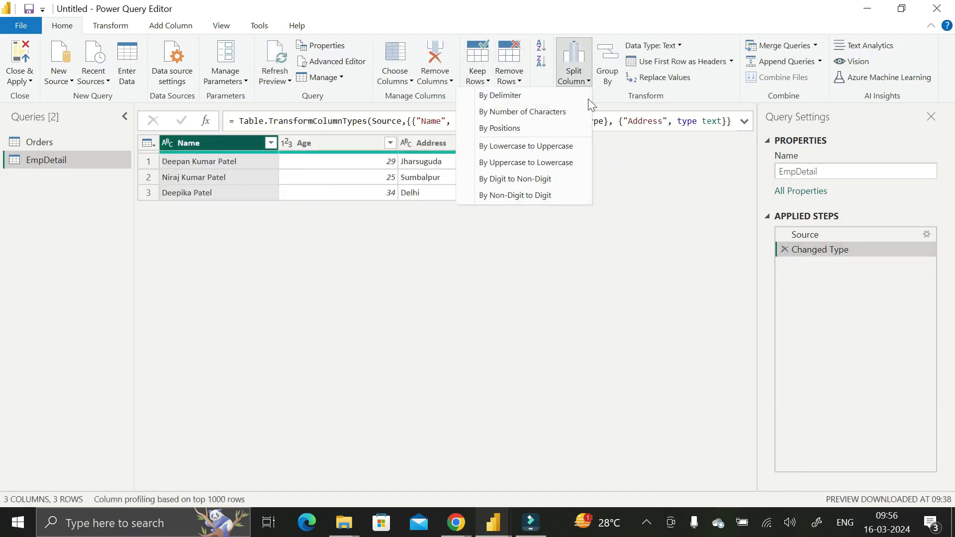
left_click(527, 113)
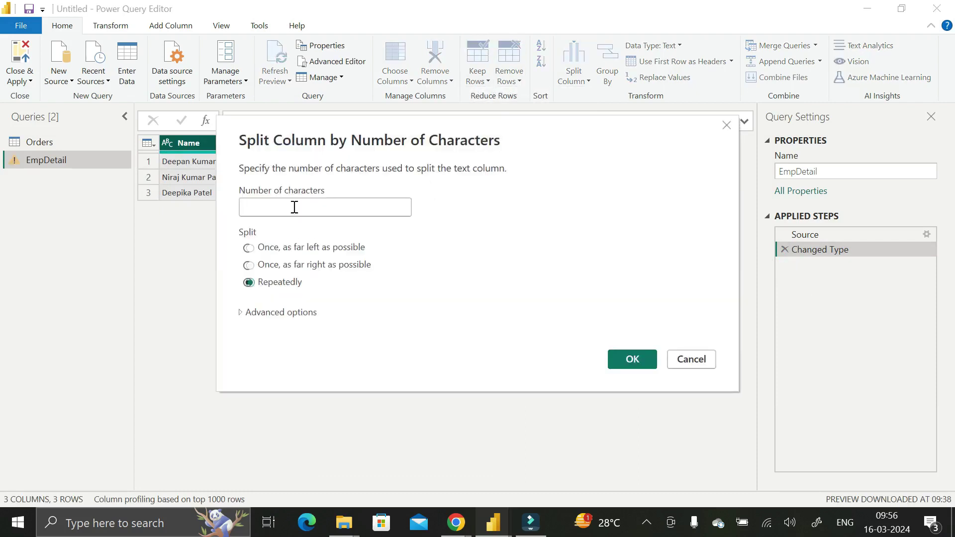
left_click_drag(520, 145, 539, 238)
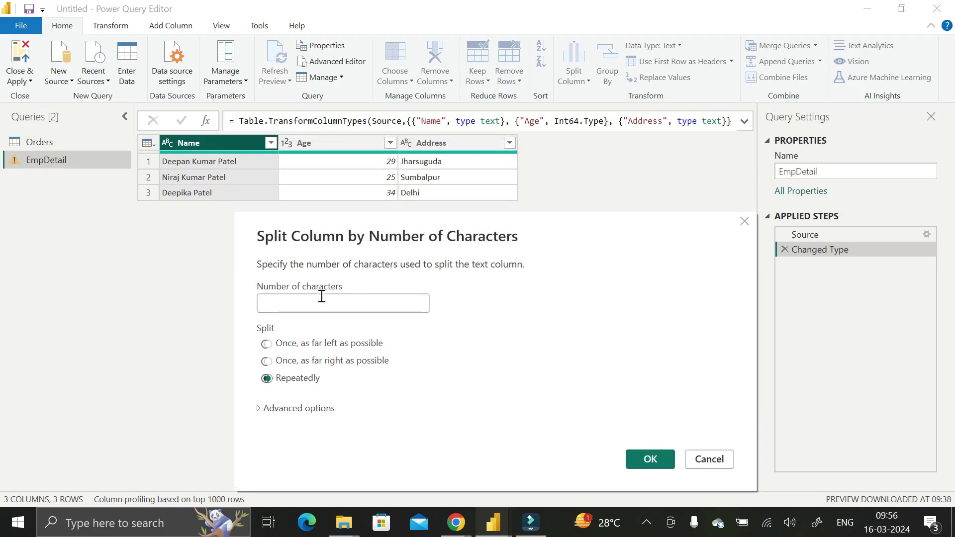
left_click(315, 304)
type("3")
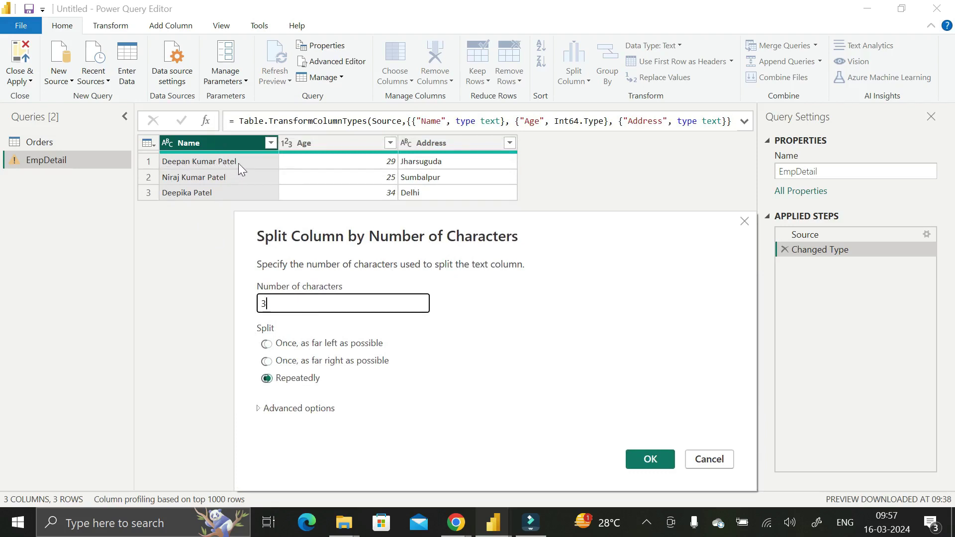
left_click(648, 460)
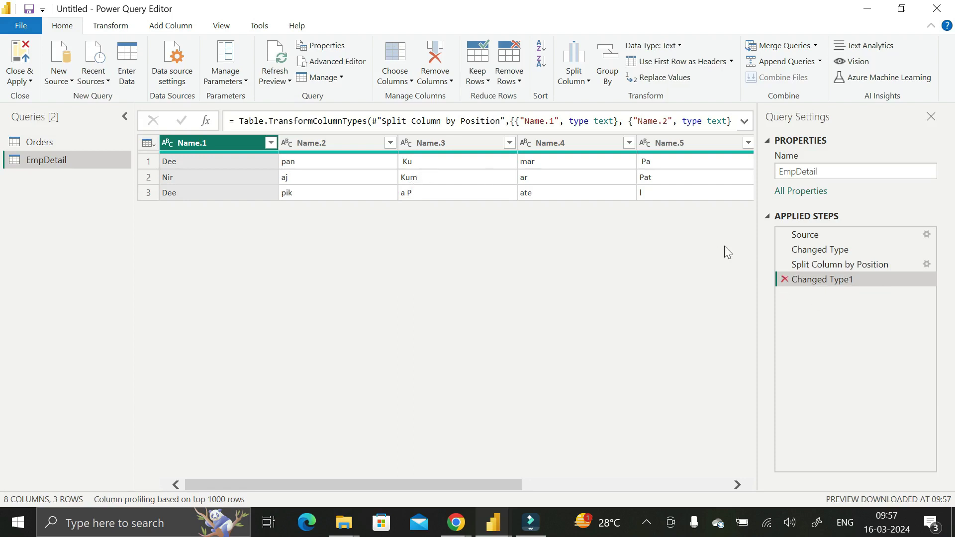
Step: Delete the new Changed Type and split steps to restore the original Name column
mouse_move(340, 484)
left_mouse_down()
mouse_move(439, 480)
mouse_move(338, 481)
left_mouse_up()
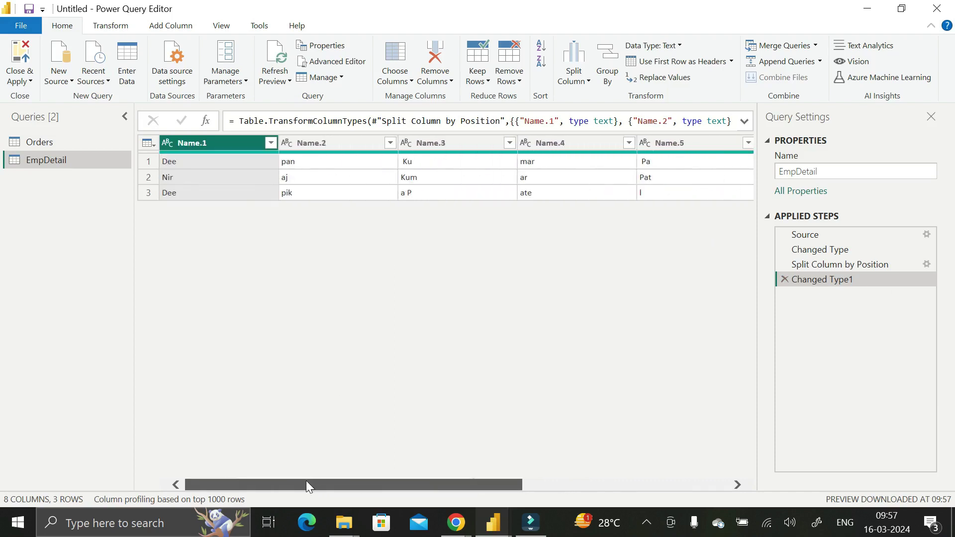
mouse_move(575, 153)
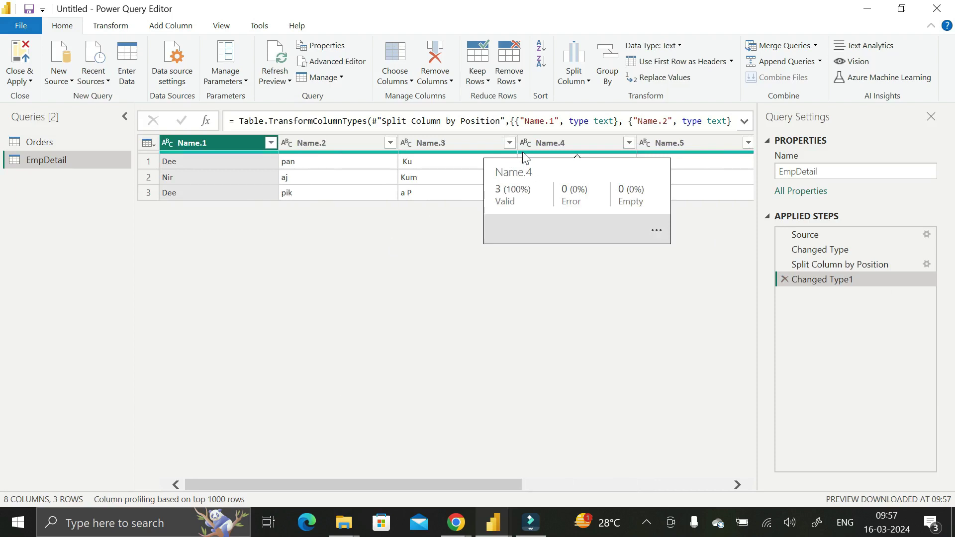
left_click(784, 279)
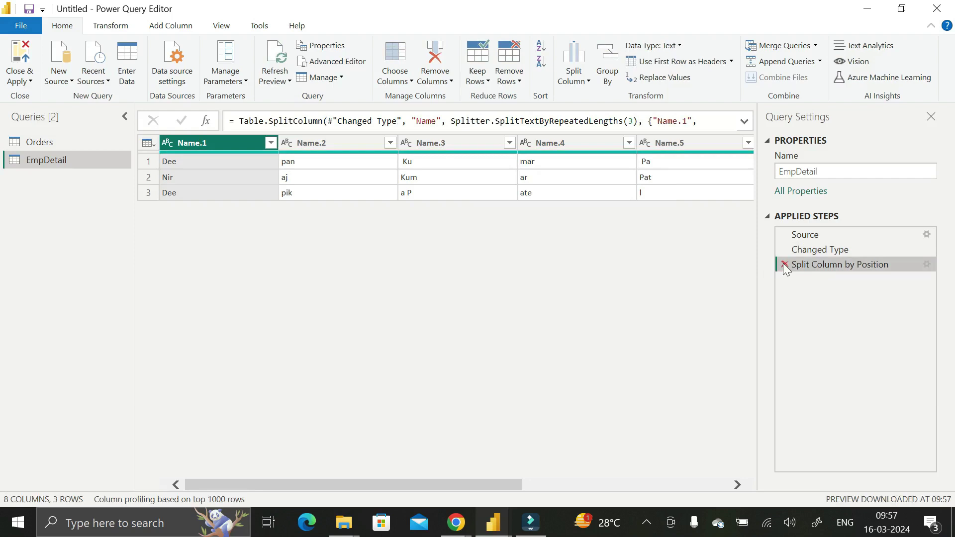
left_click(785, 264)
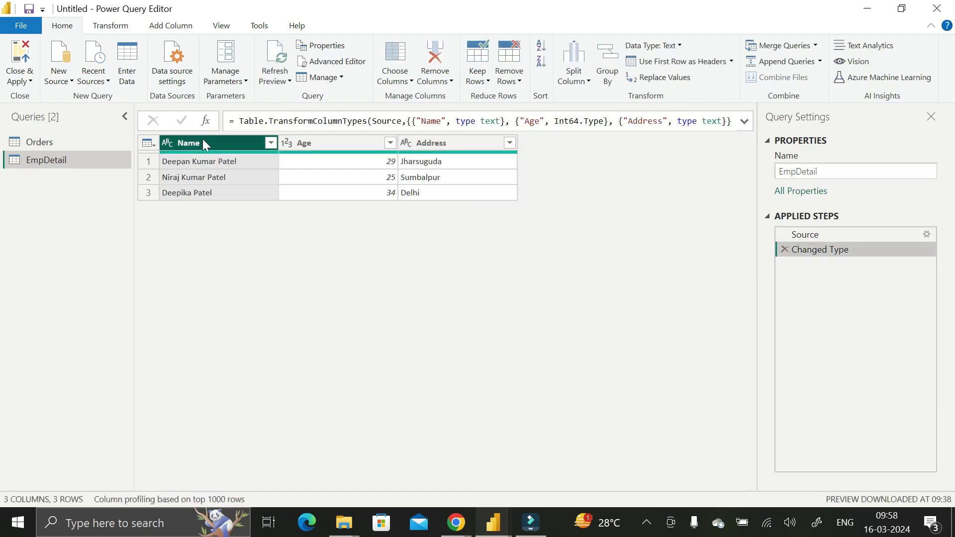
Step: Start splitting Name by positions, first entering positions 3,2
left_click(579, 75)
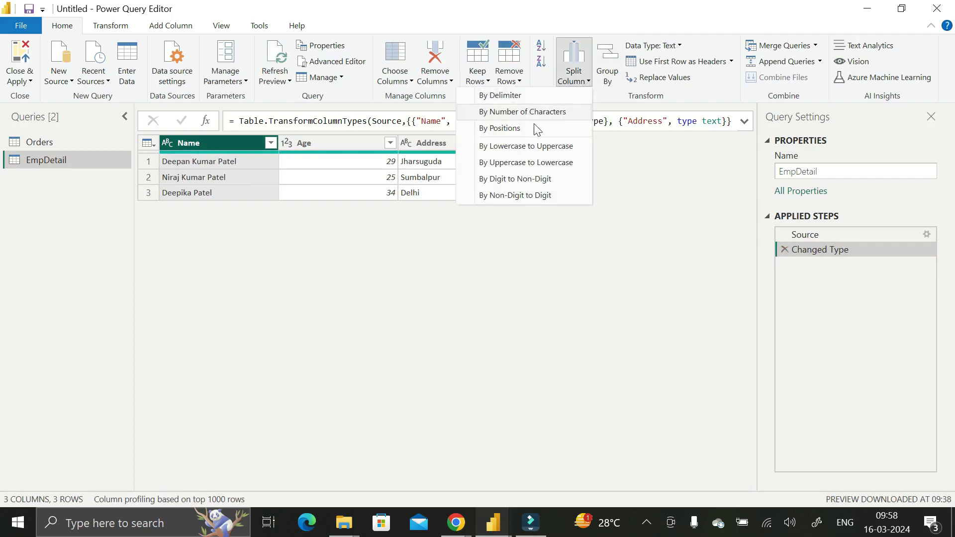
left_click(506, 128)
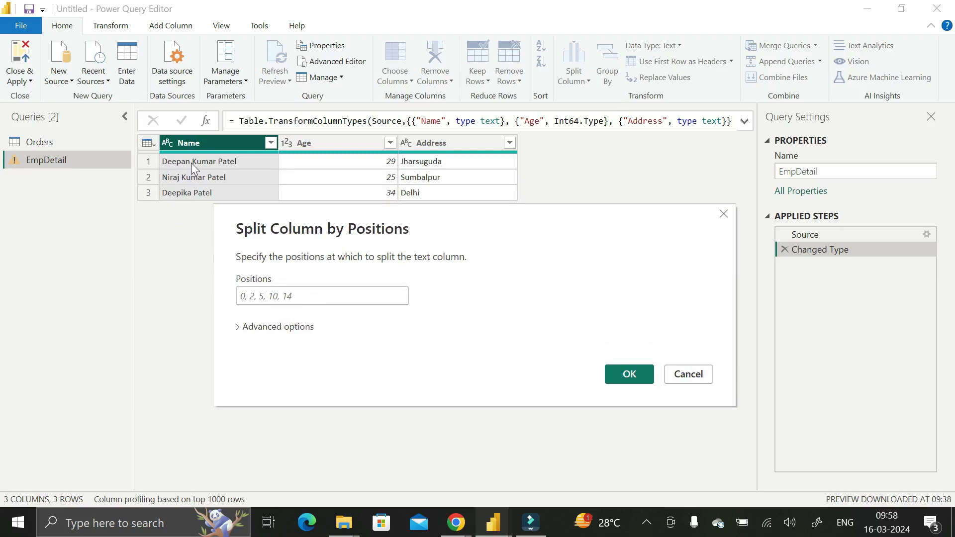
left_click(282, 293)
type("3,2")
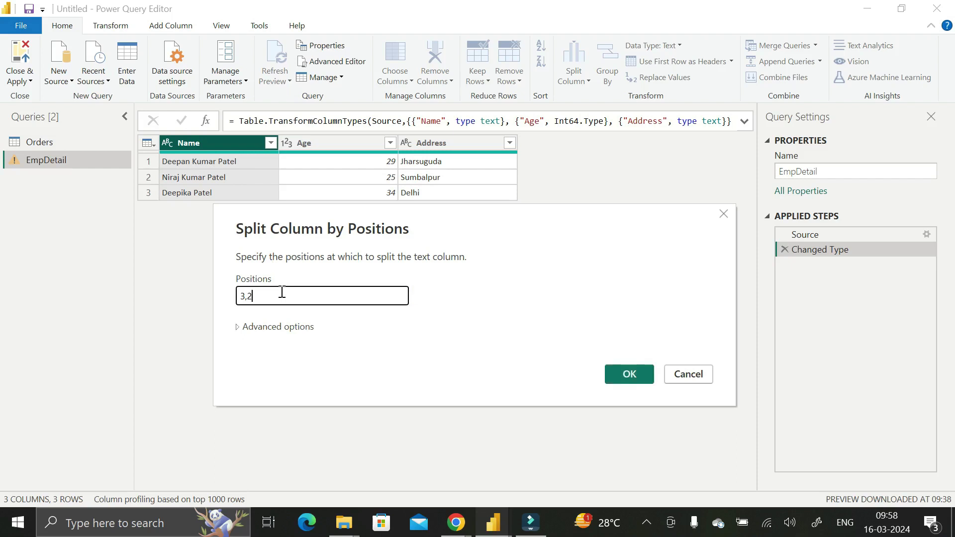
type(",")
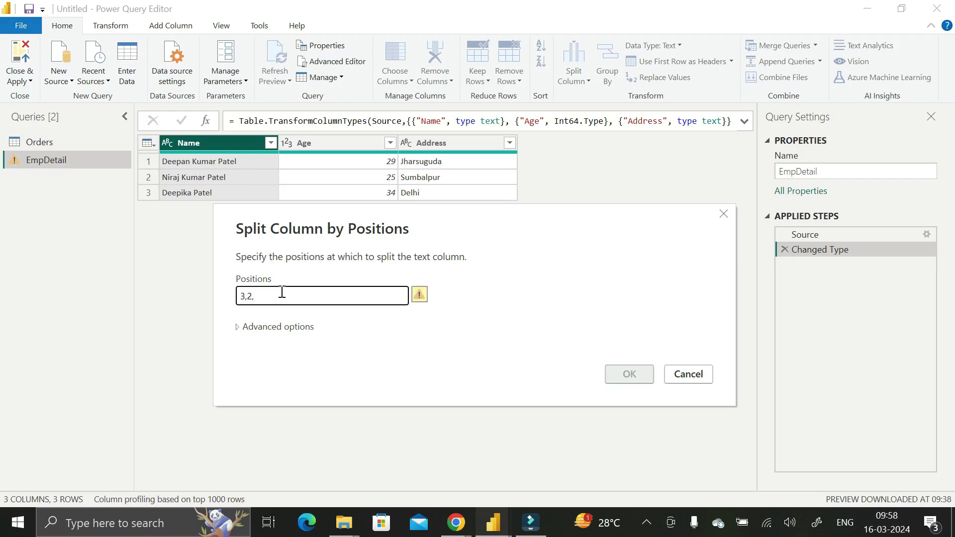
key("BackSpace")
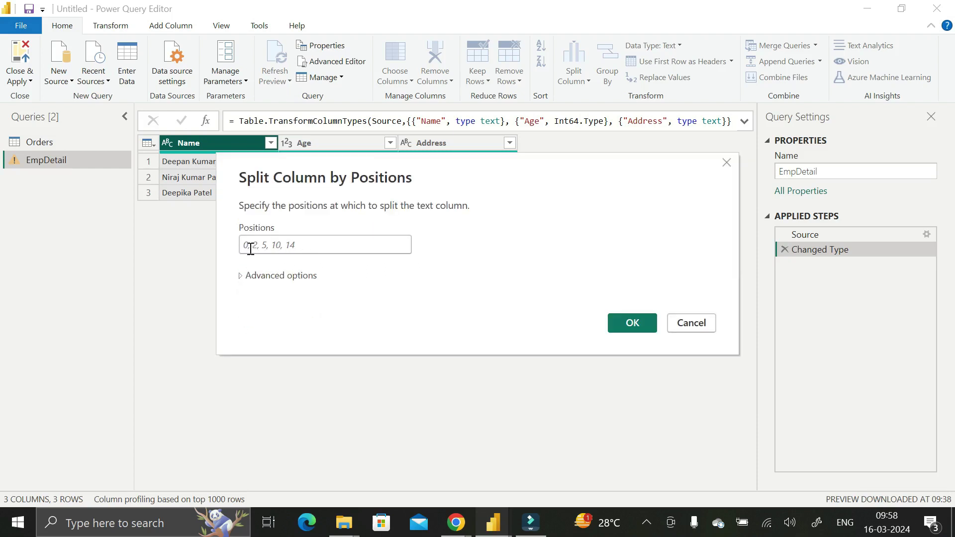
Step: Correct the Positions entry to exactly '2,3' with no spaces
left_click(305, 248)
type("2, ")
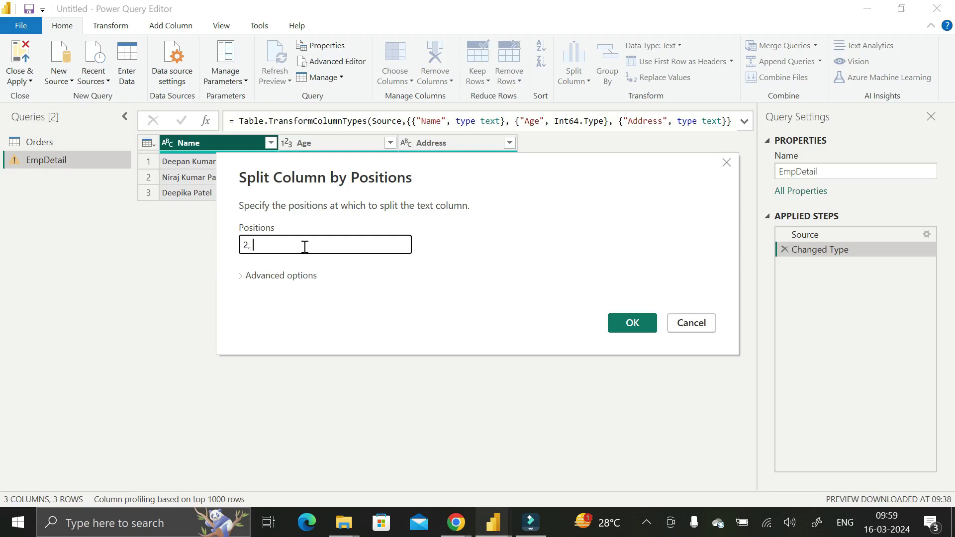
type("3")
key("BackSpace")
key("BackSpace")
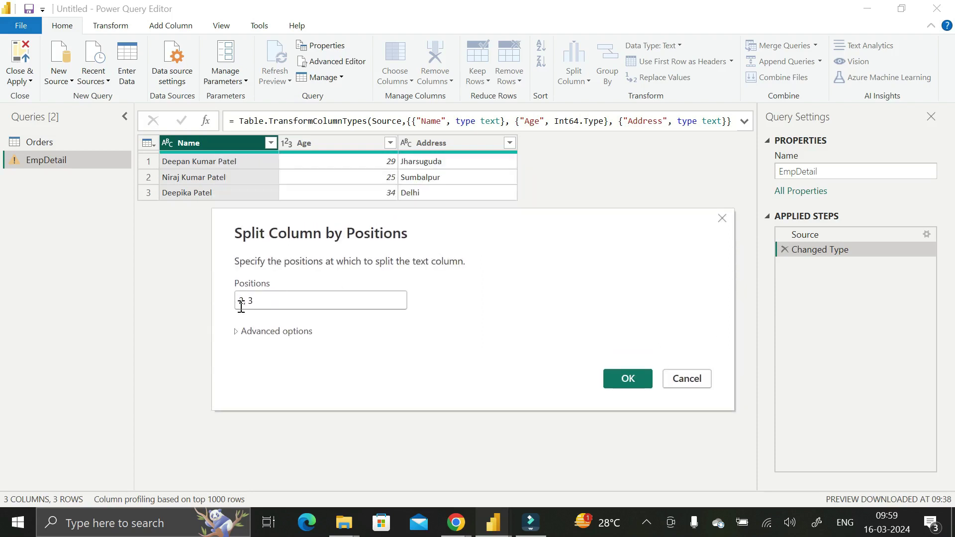
left_click_drag(243, 301, 247, 301)
left_click(247, 302)
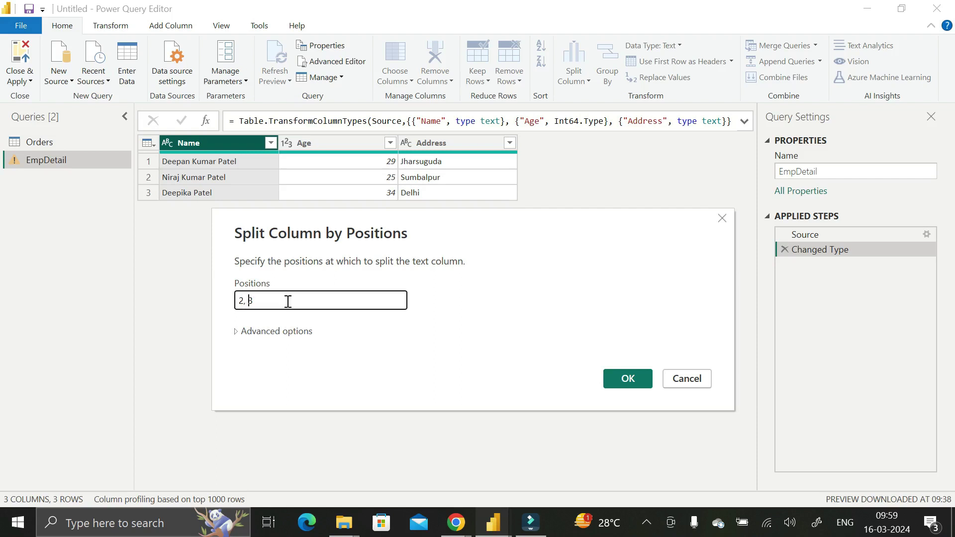
key("BackSpace")
Step: Apply the split at positions 2 and 3, then remove the follow-on type change step
left_click(633, 380)
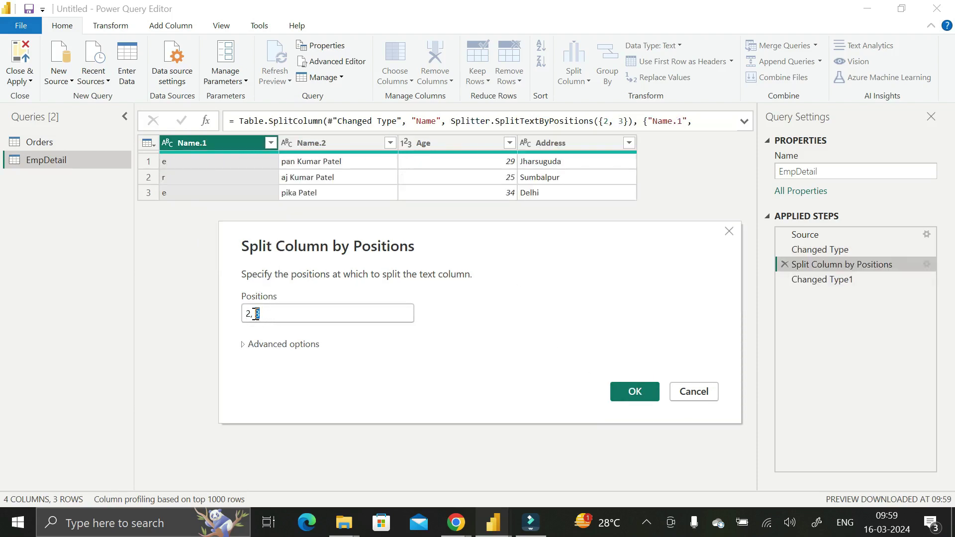
left_click(701, 392)
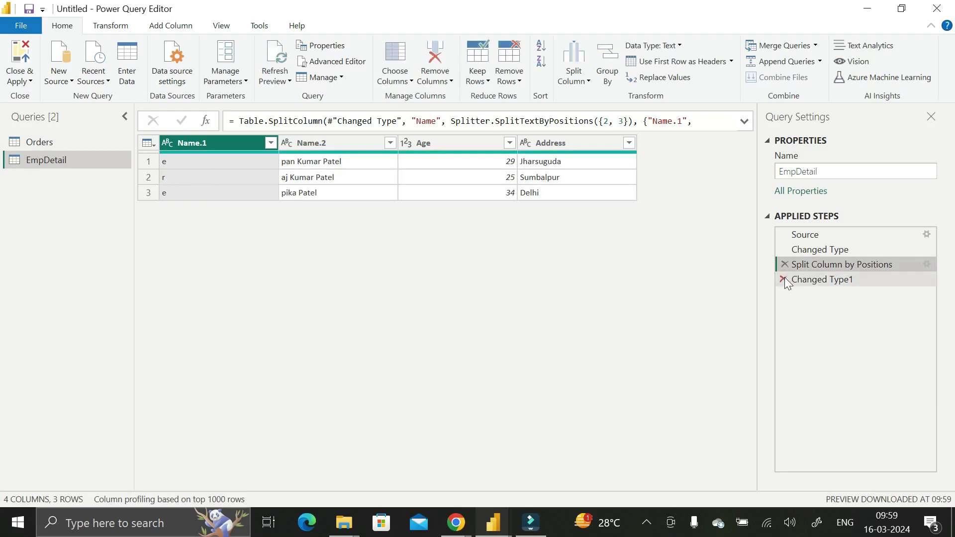
left_click(785, 279)
left_click(786, 265)
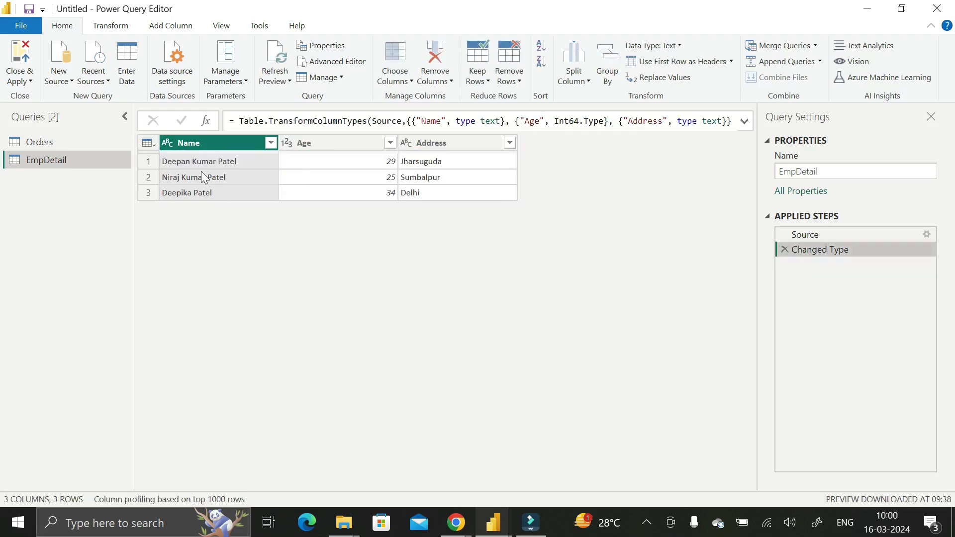
left_click(575, 65)
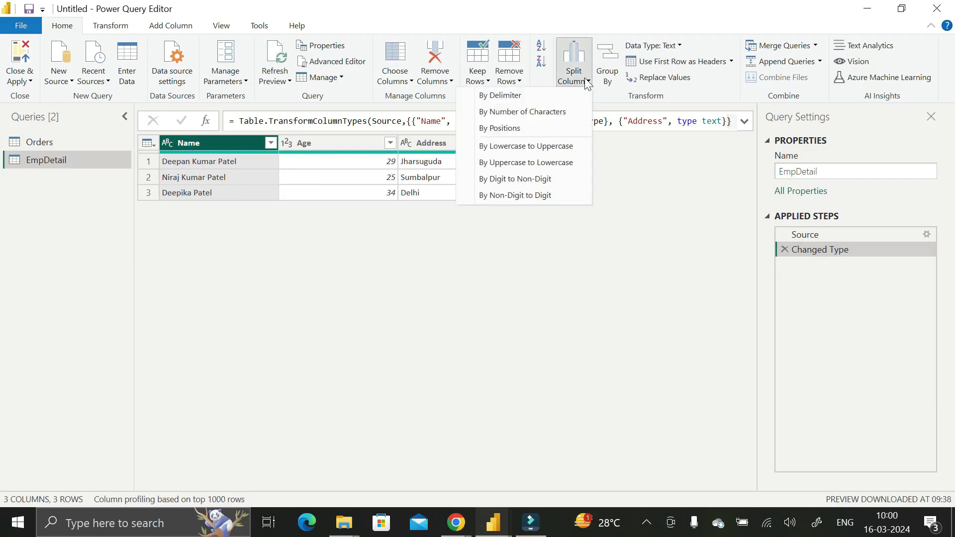
left_click(506, 128)
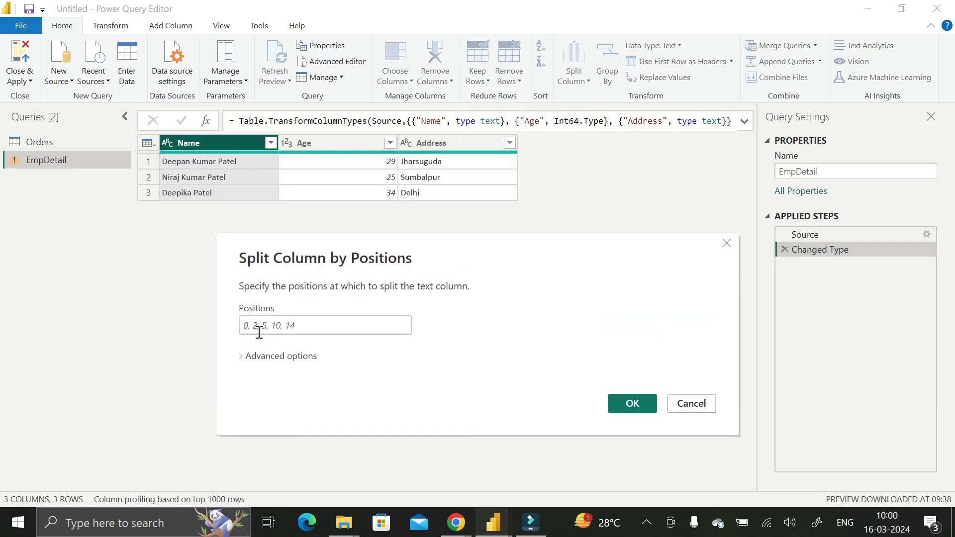
left_click(249, 329)
type("2")
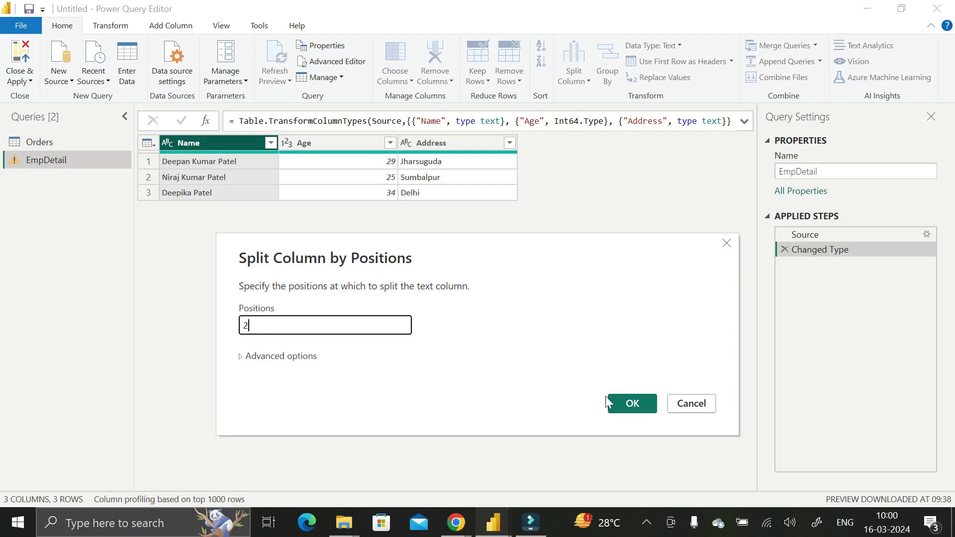
left_click(630, 403)
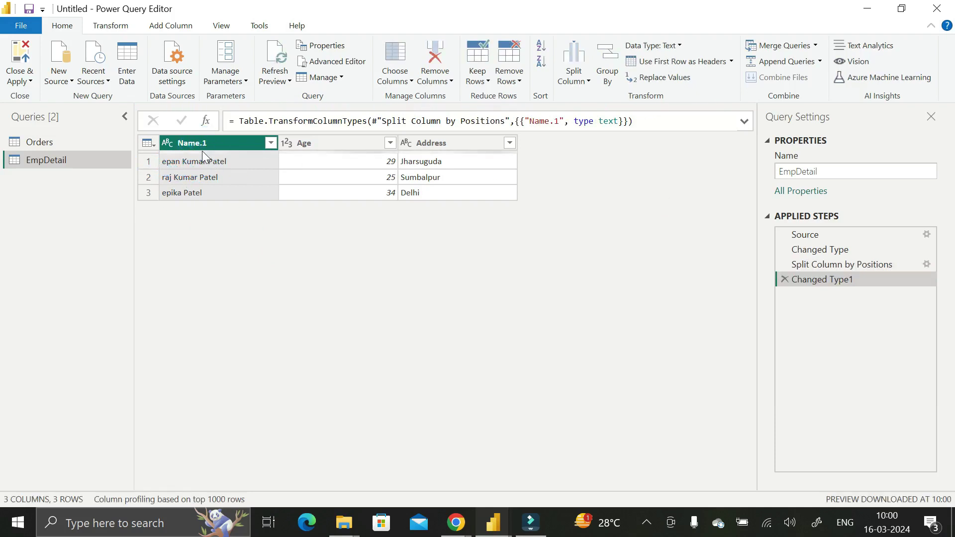
left_click(785, 279)
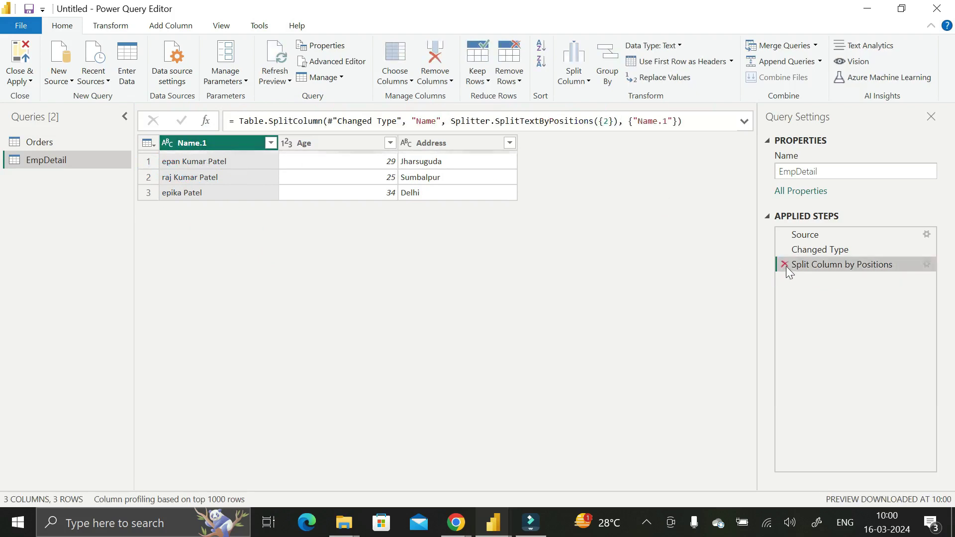
left_click(785, 265)
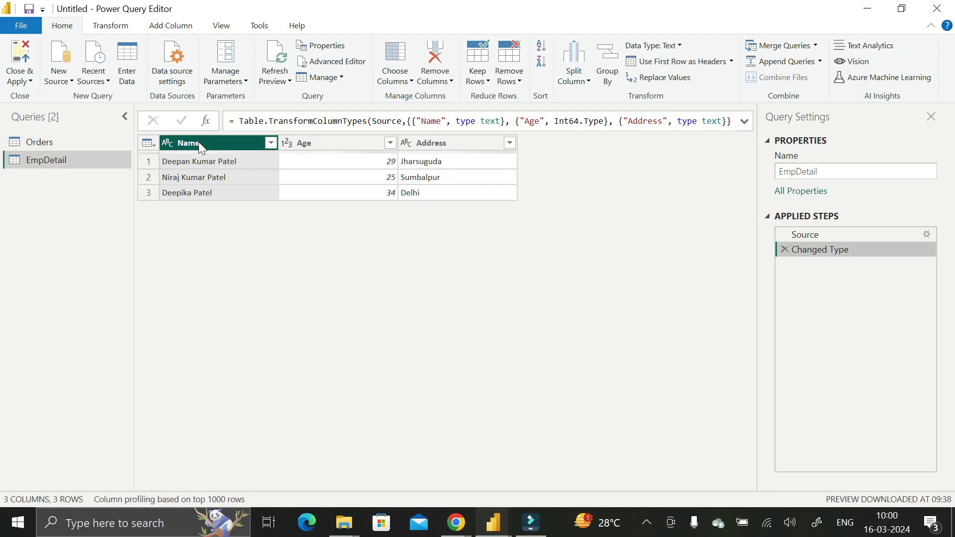
left_click(592, 86)
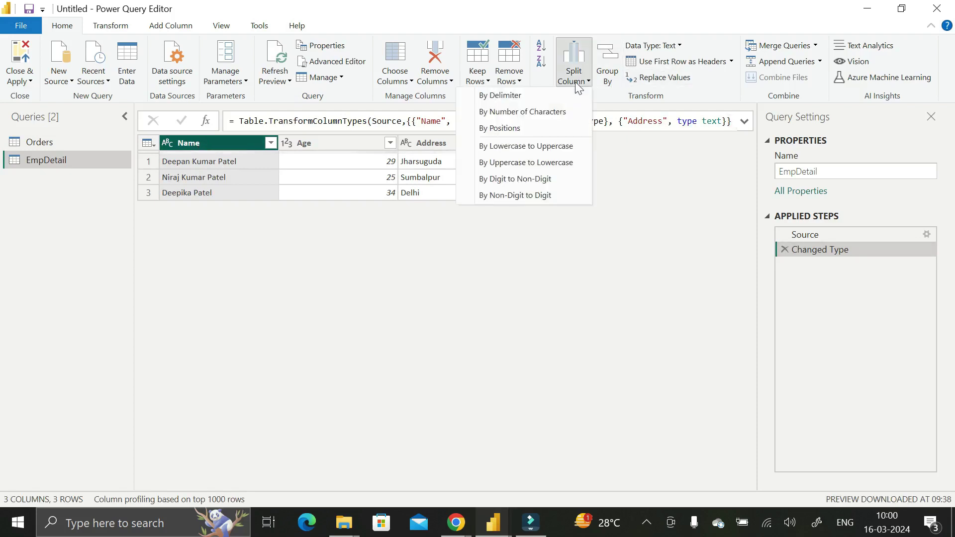
left_click(506, 128)
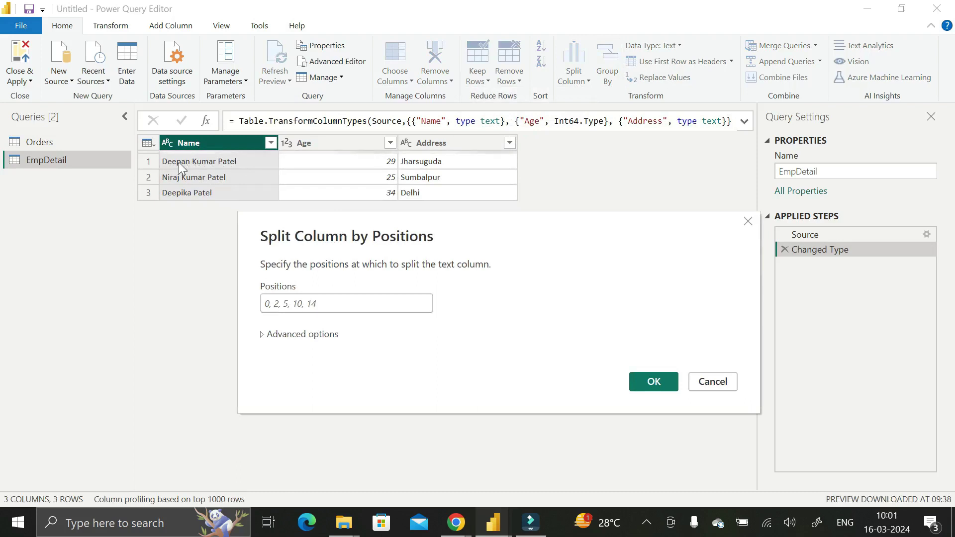
left_click(264, 304)
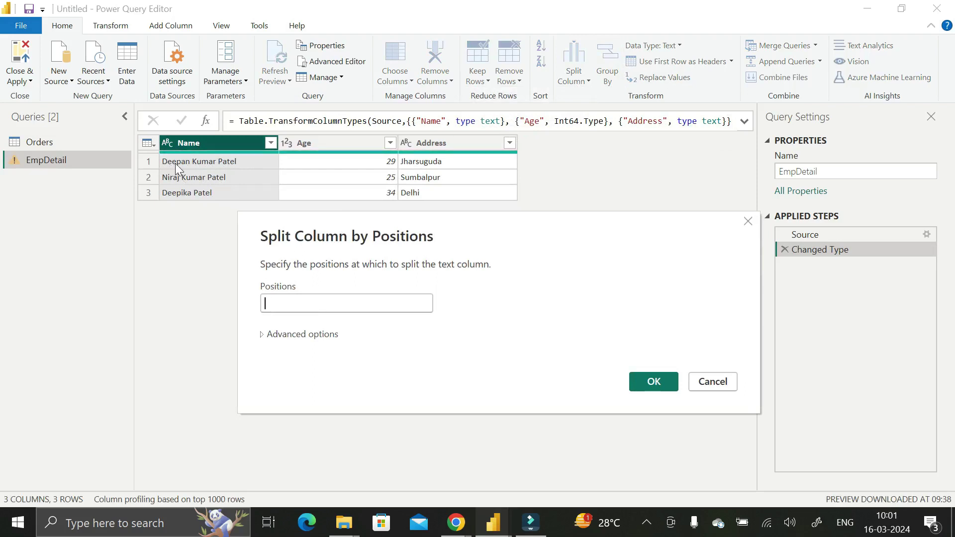
type("4")
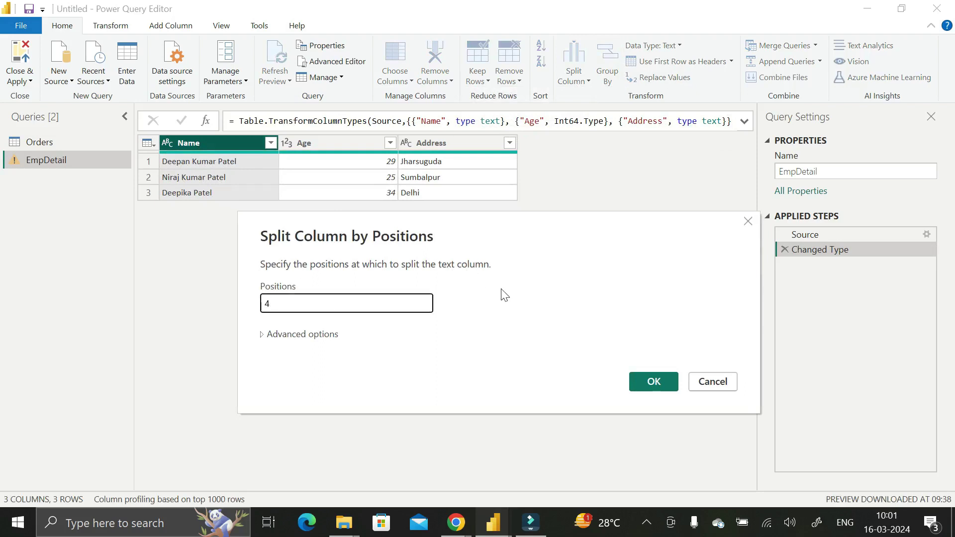
left_click(503, 294)
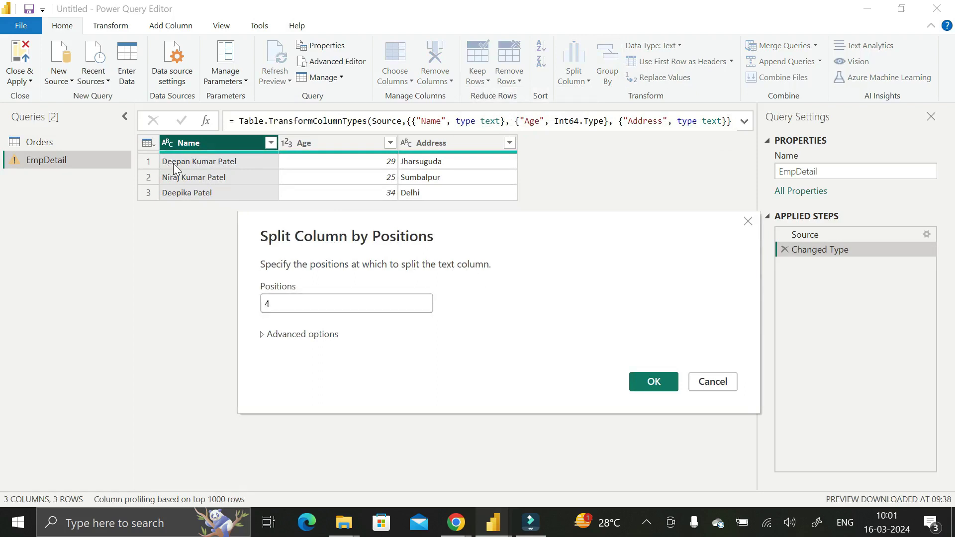
left_click(654, 381)
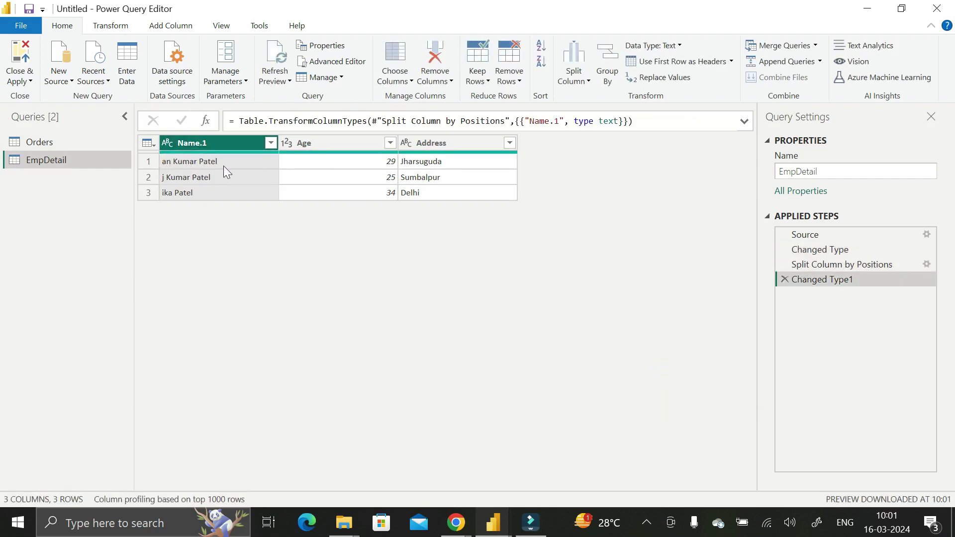
left_click(586, 83)
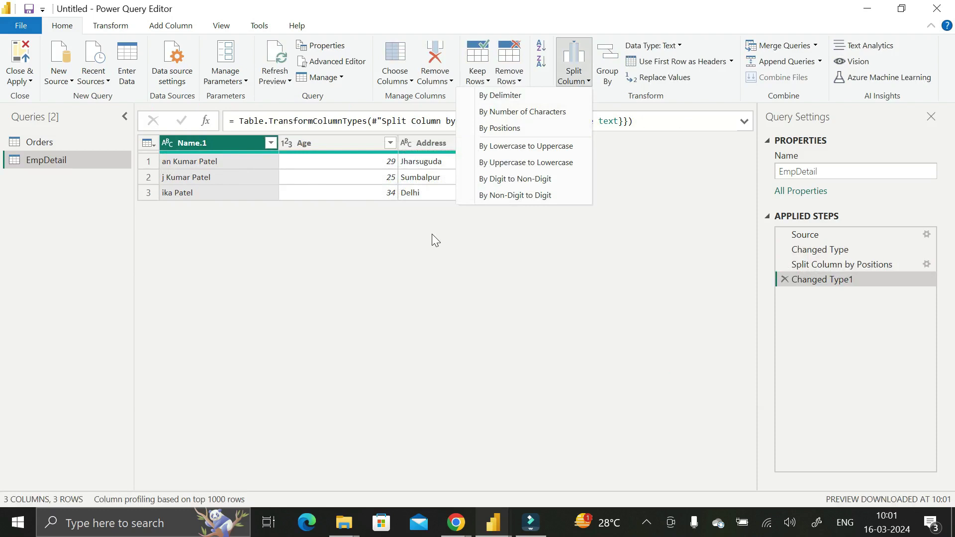
left_click(448, 231)
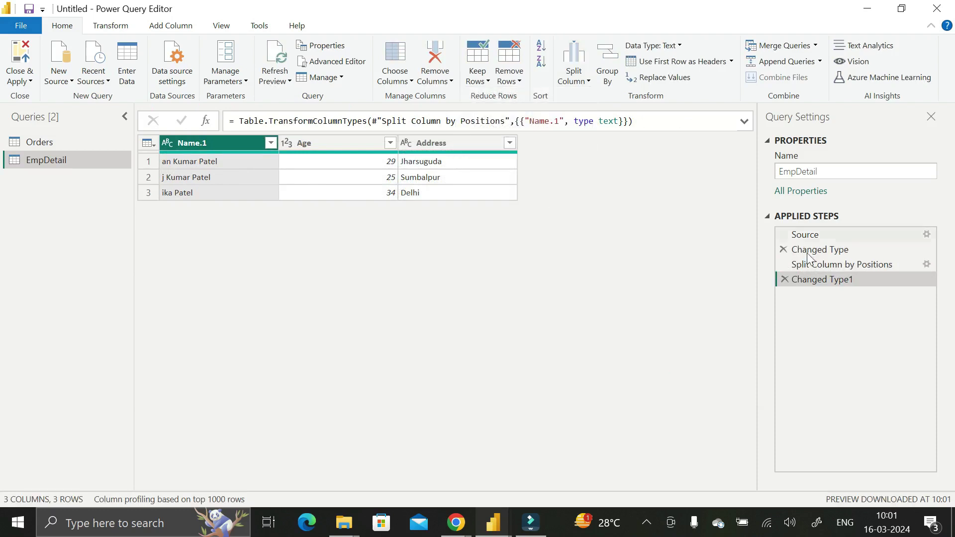
left_click(782, 279)
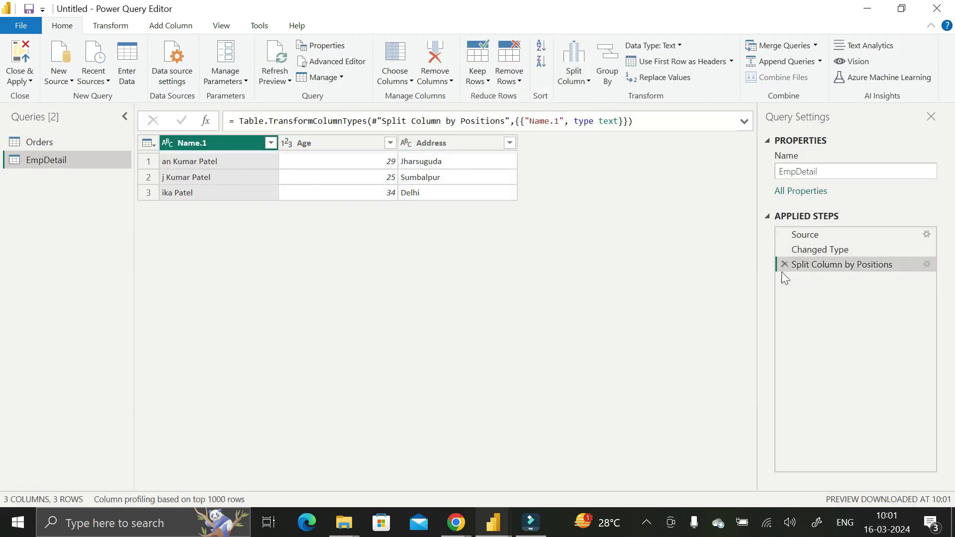
left_click(784, 264)
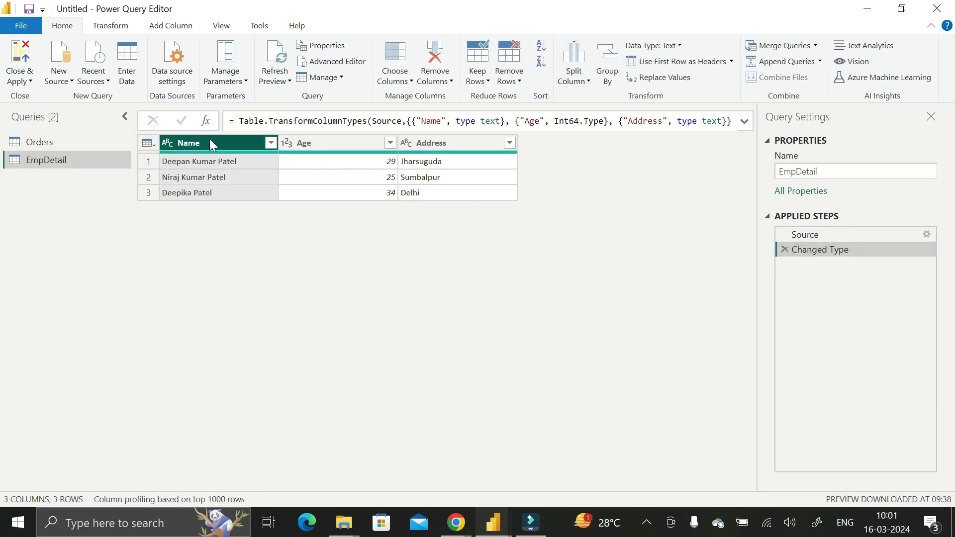
left_click(580, 85)
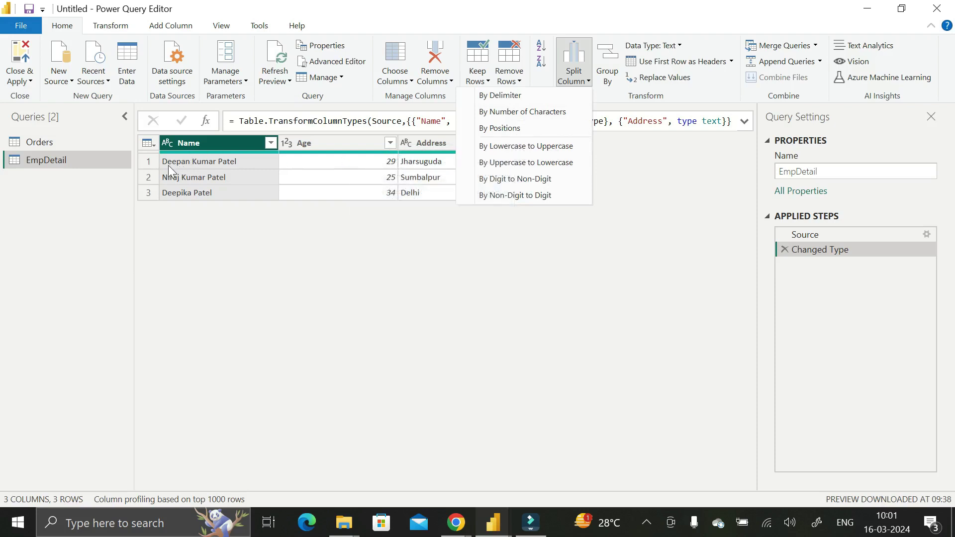
left_click(522, 145)
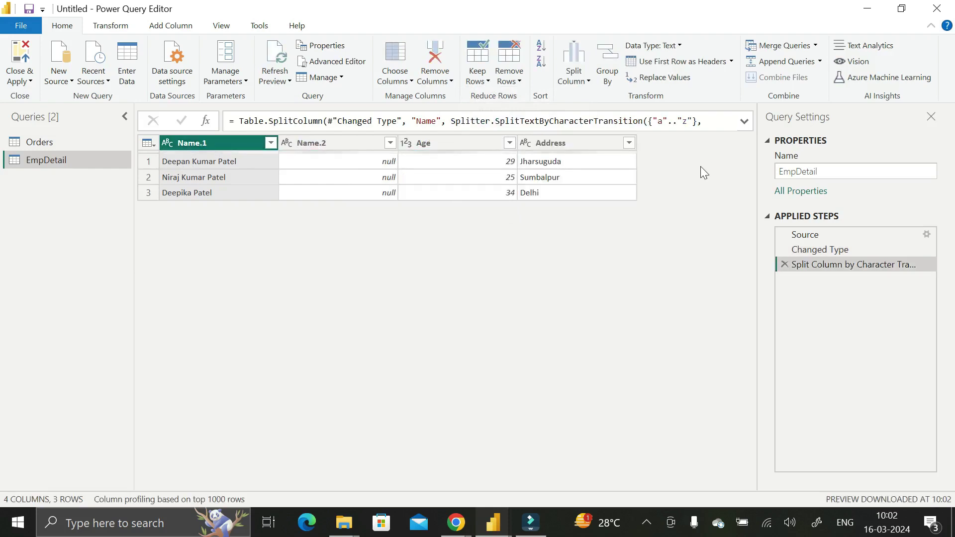
left_click(784, 264)
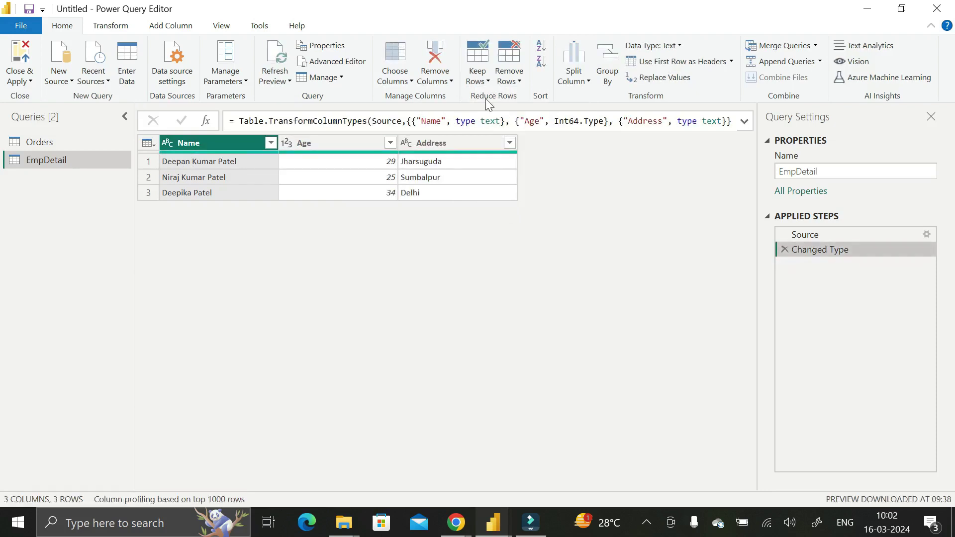
left_click(580, 82)
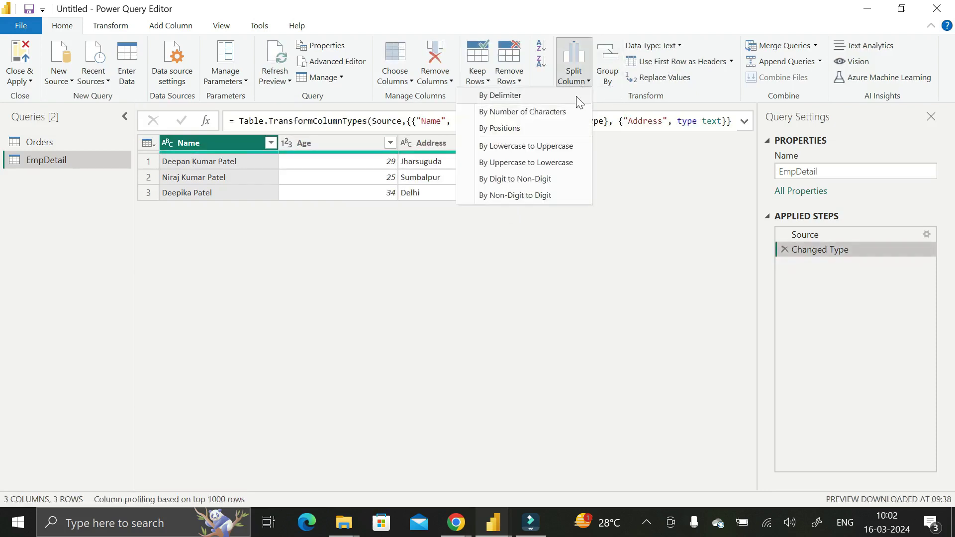
left_click(501, 147)
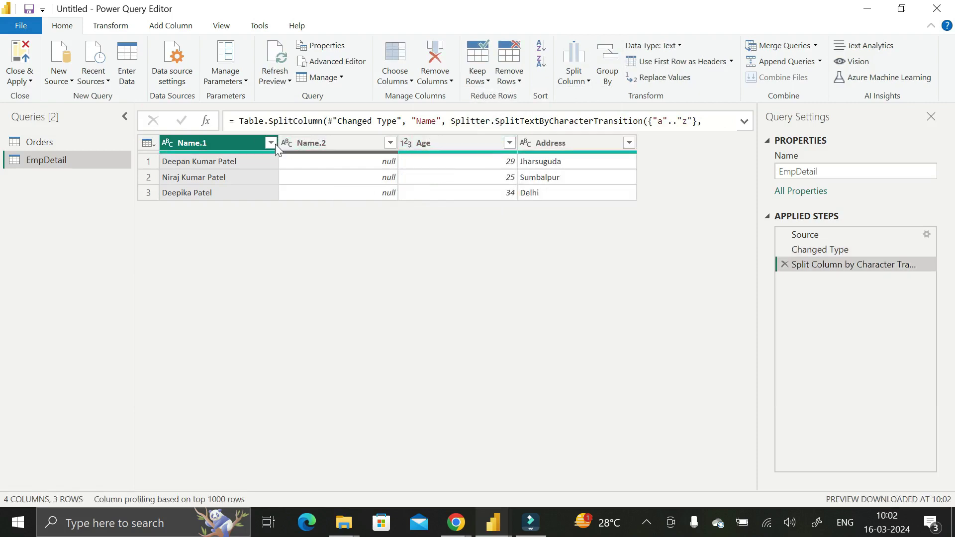
left_click(785, 264)
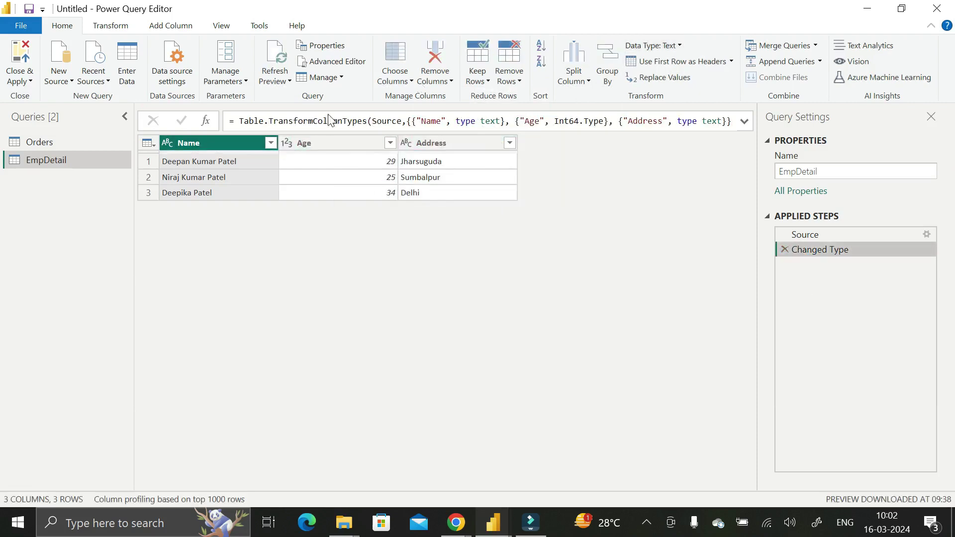
left_click(587, 82)
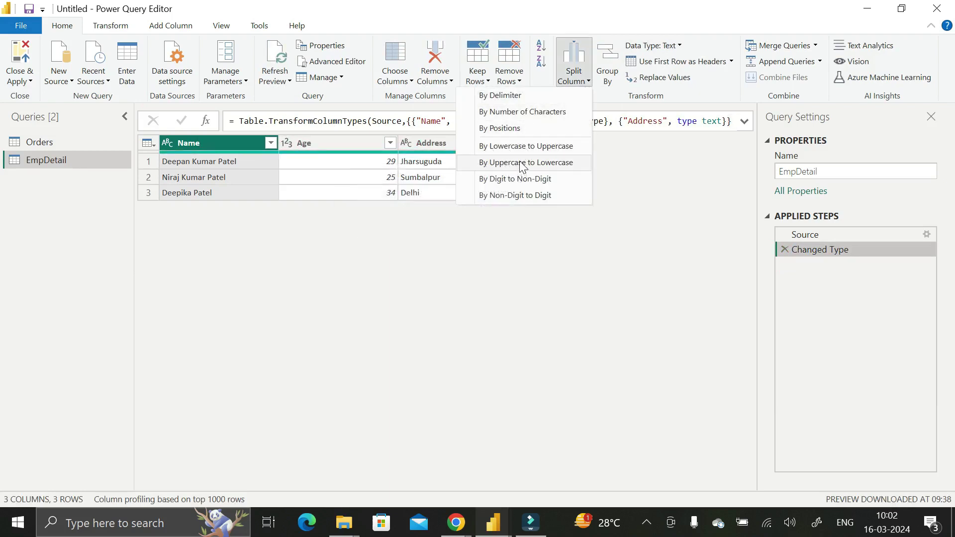
left_click(557, 232)
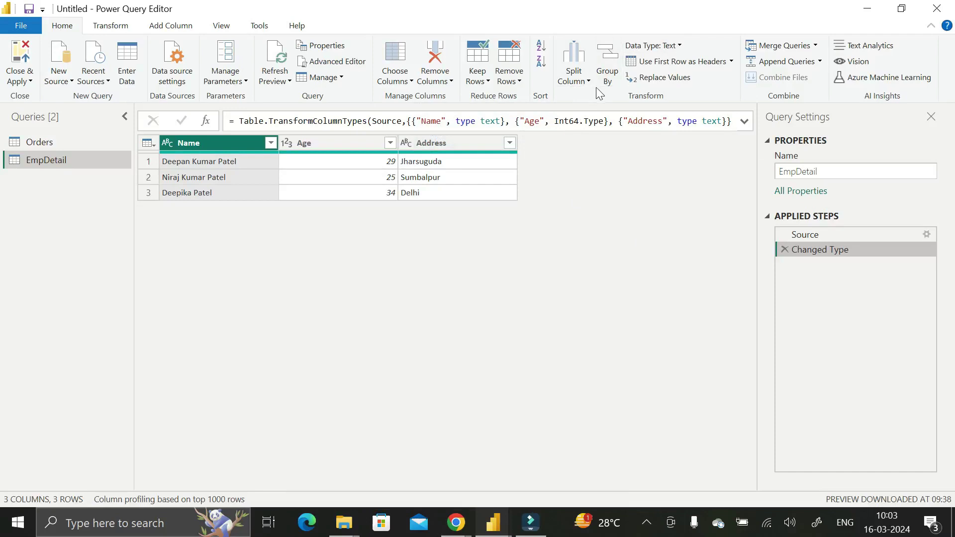
left_click(646, 521)
left_click(103, 30)
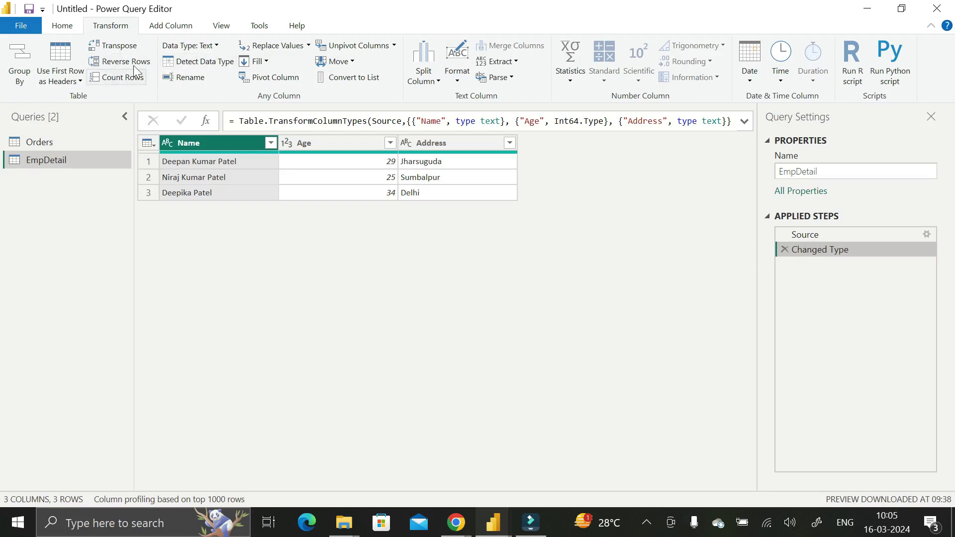
left_click(69, 30)
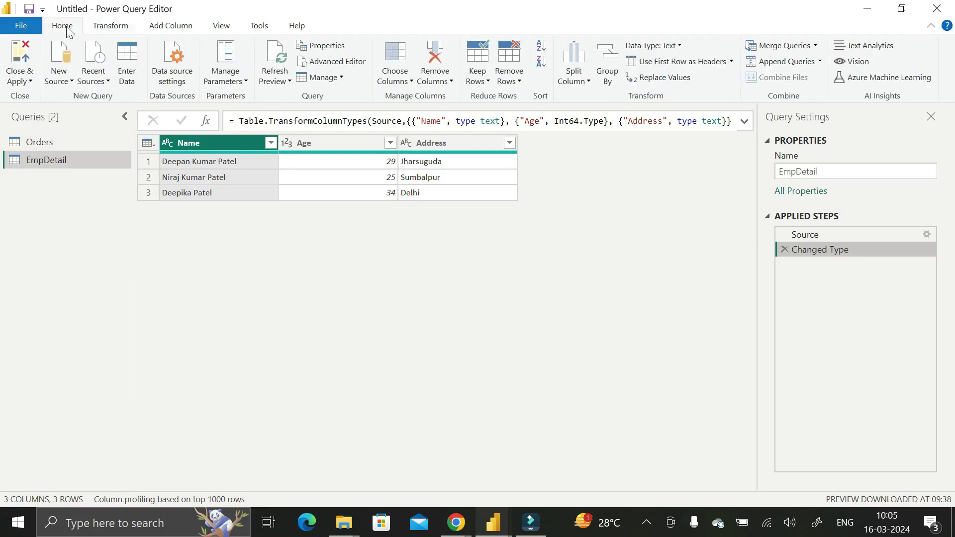